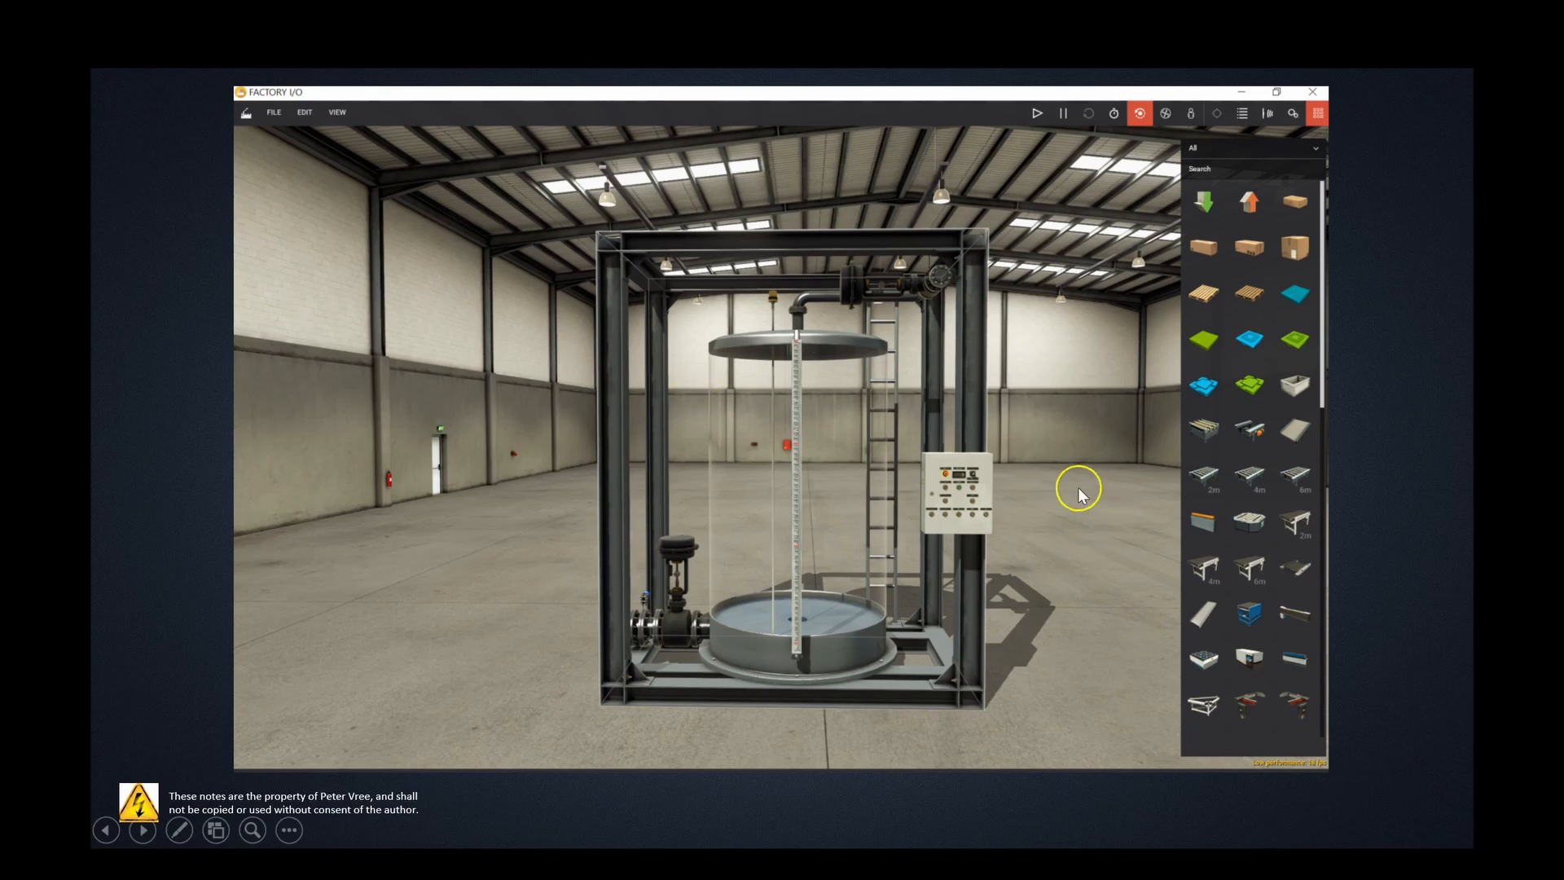
# Step: Review the tank scene and control panel reference slides, end the slide show and switch to FACTORY I/O
pyautogui.click(948, 546)
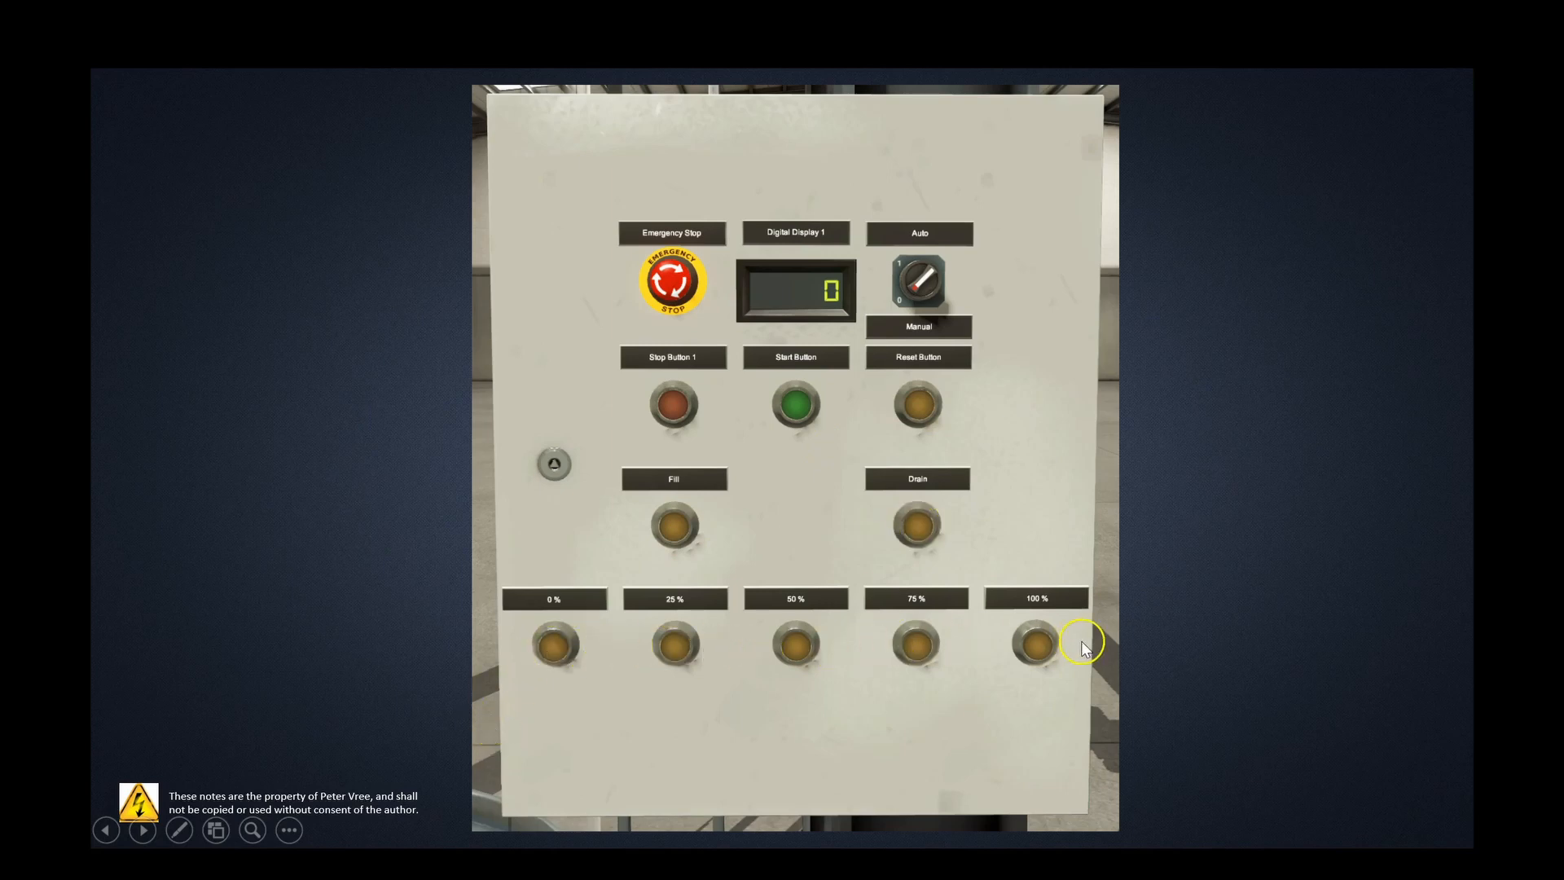
pyautogui.click(557, 647)
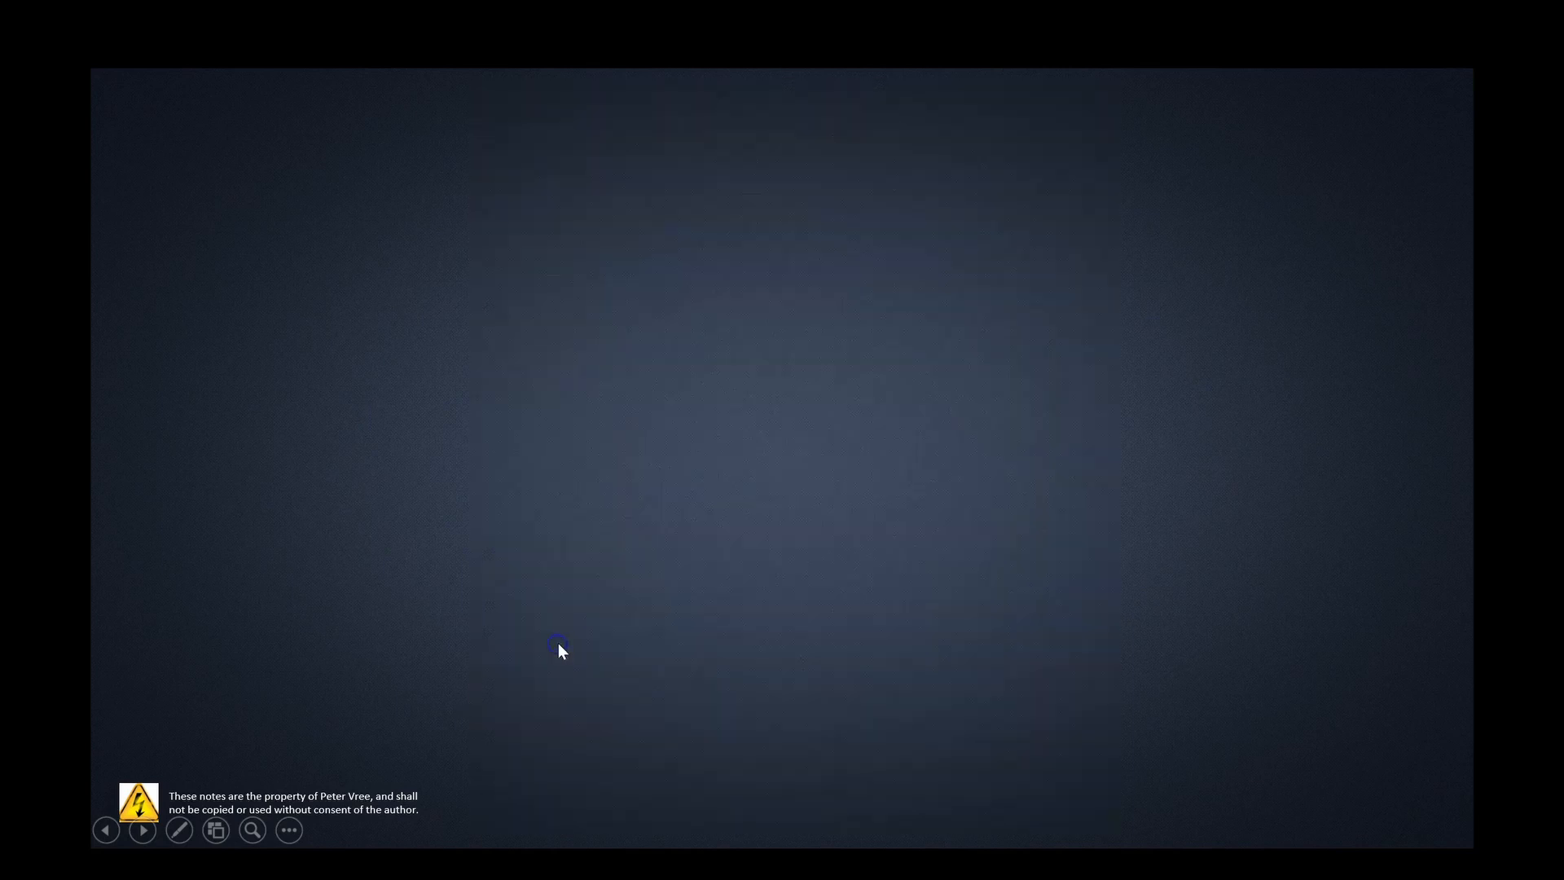
pyautogui.click(548, 729)
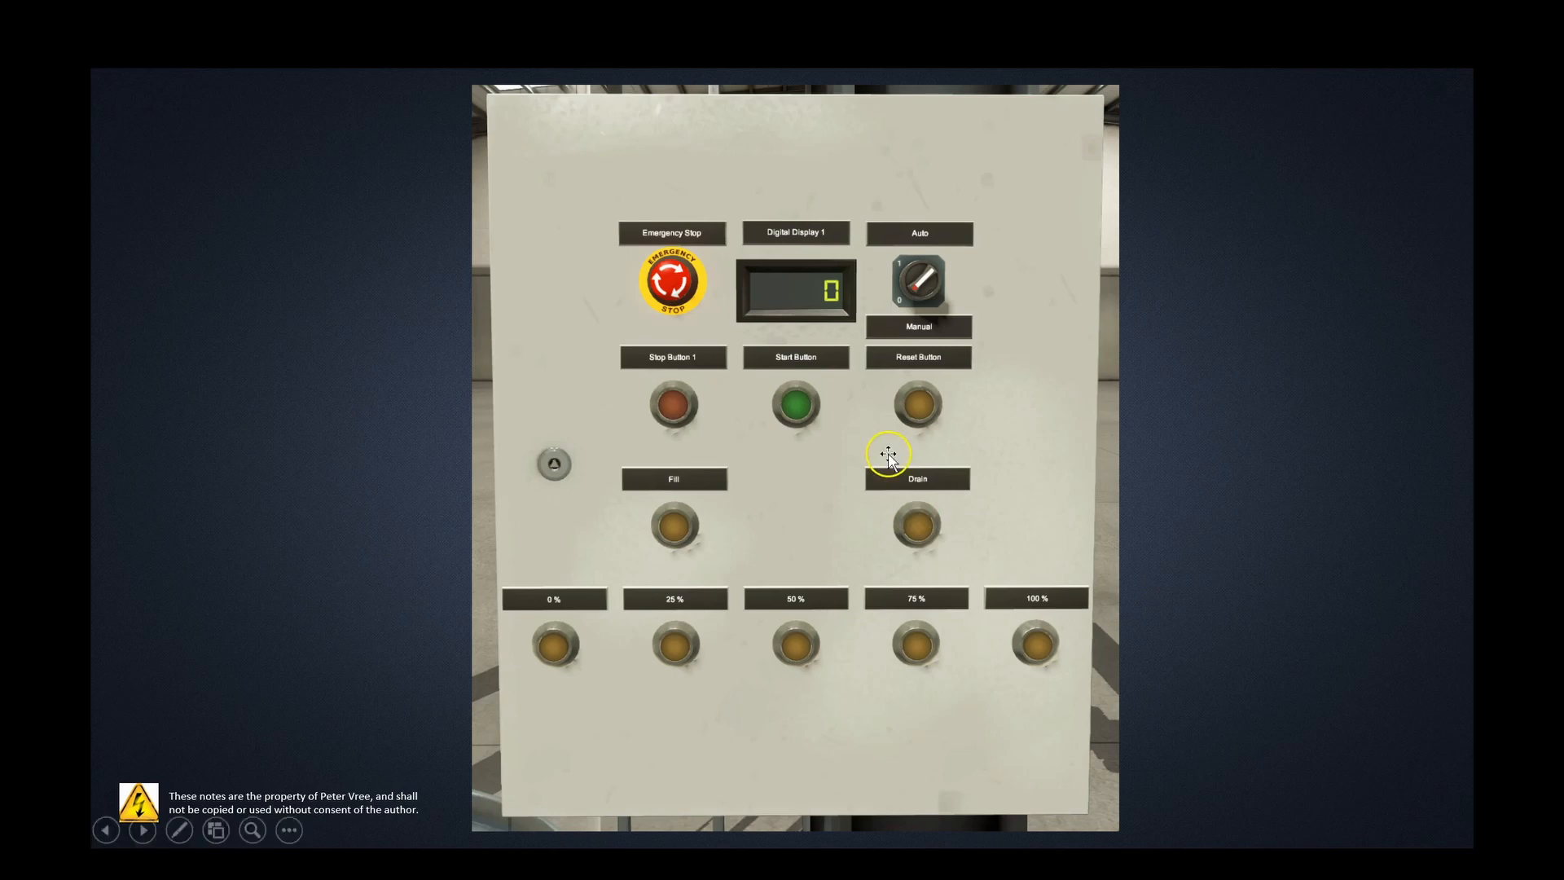
pyautogui.press('Escape')
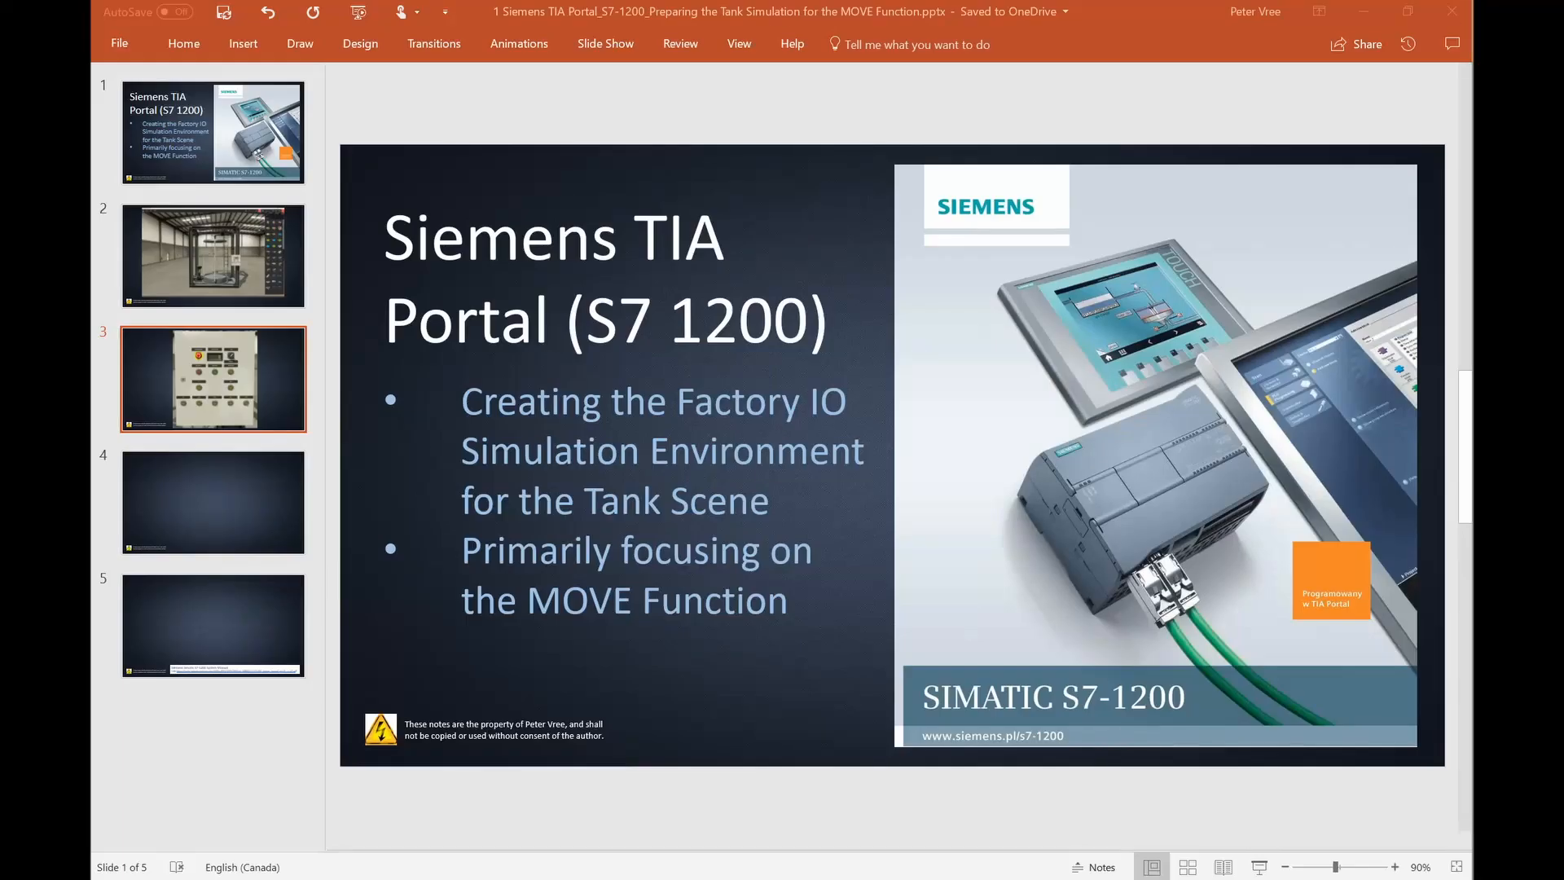
pyautogui.click(1366, 13)
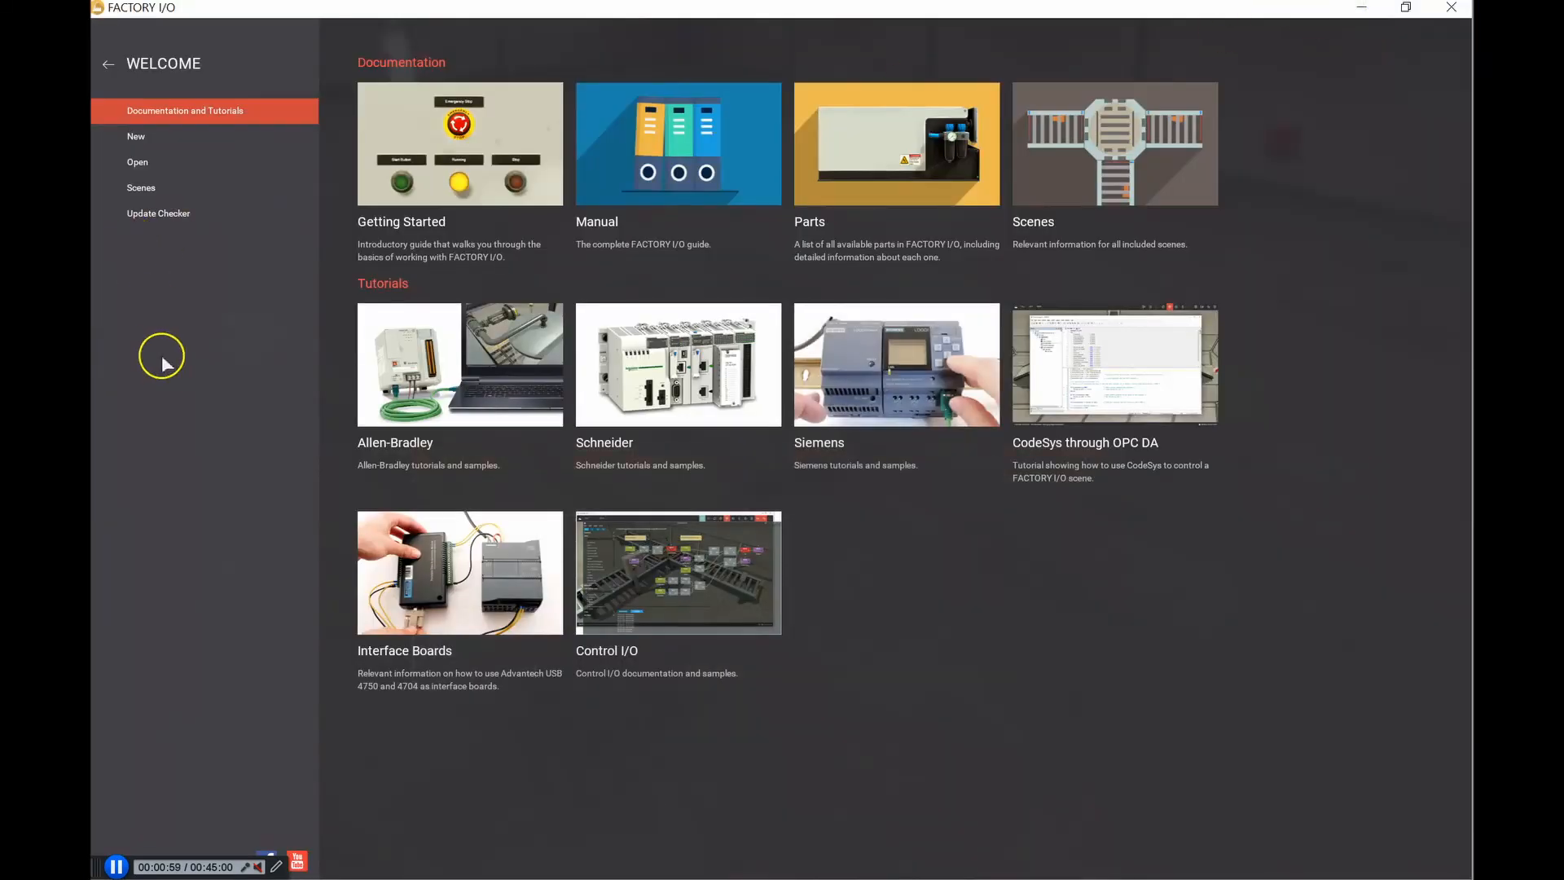
# Step: Create a new empty scene and place a Tank on the warehouse floor
pyautogui.click(169, 456)
pyautogui.click(137, 137)
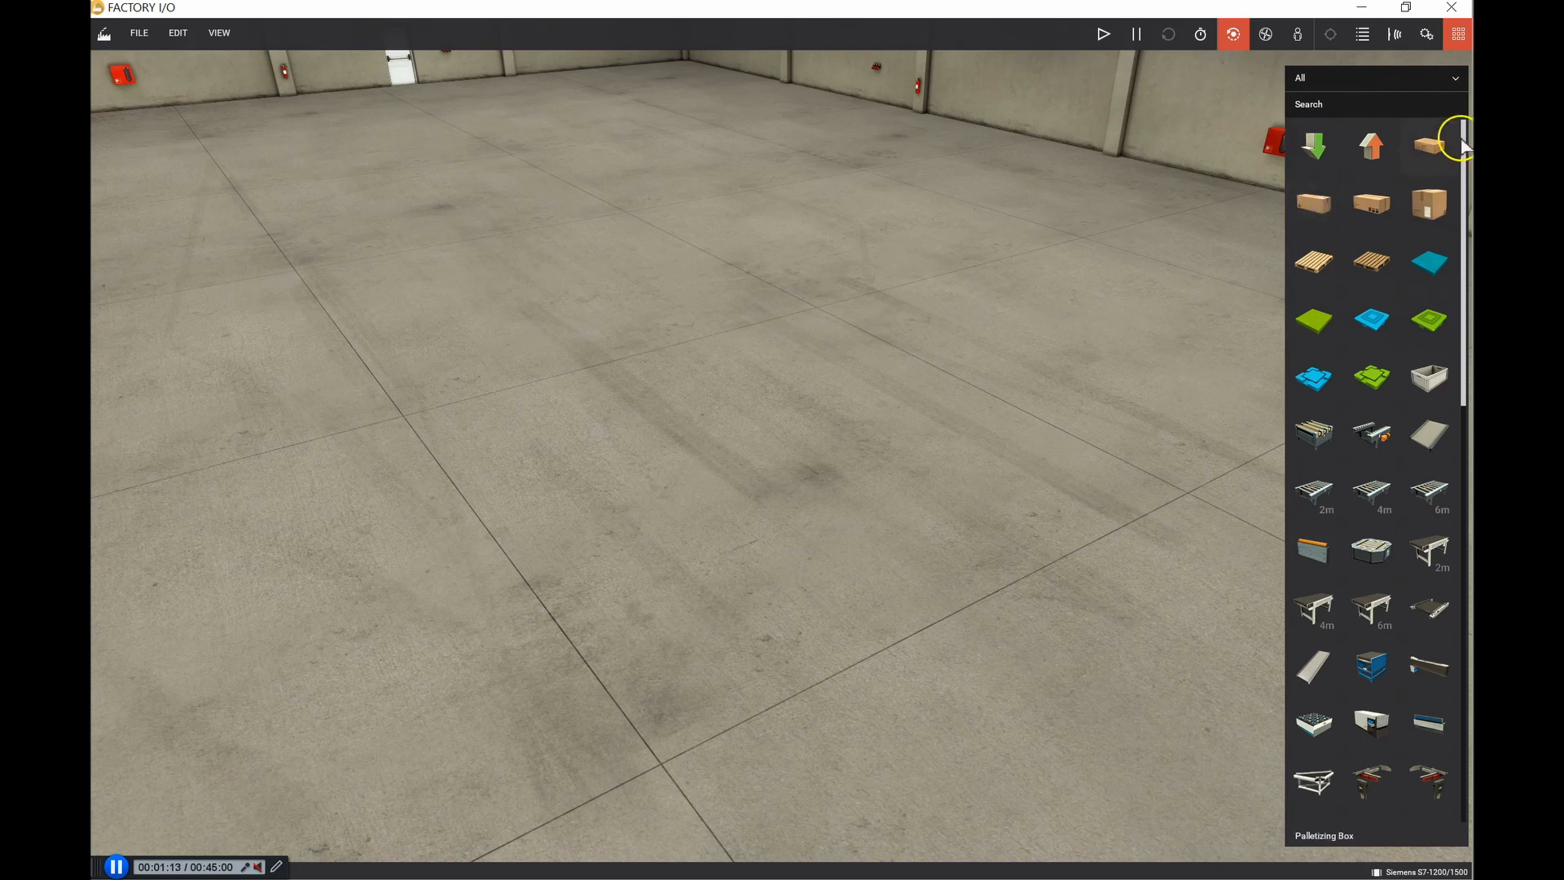
pyautogui.scroll(-5, 1463, 132)
pyautogui.scroll(-10, 1376, 472)
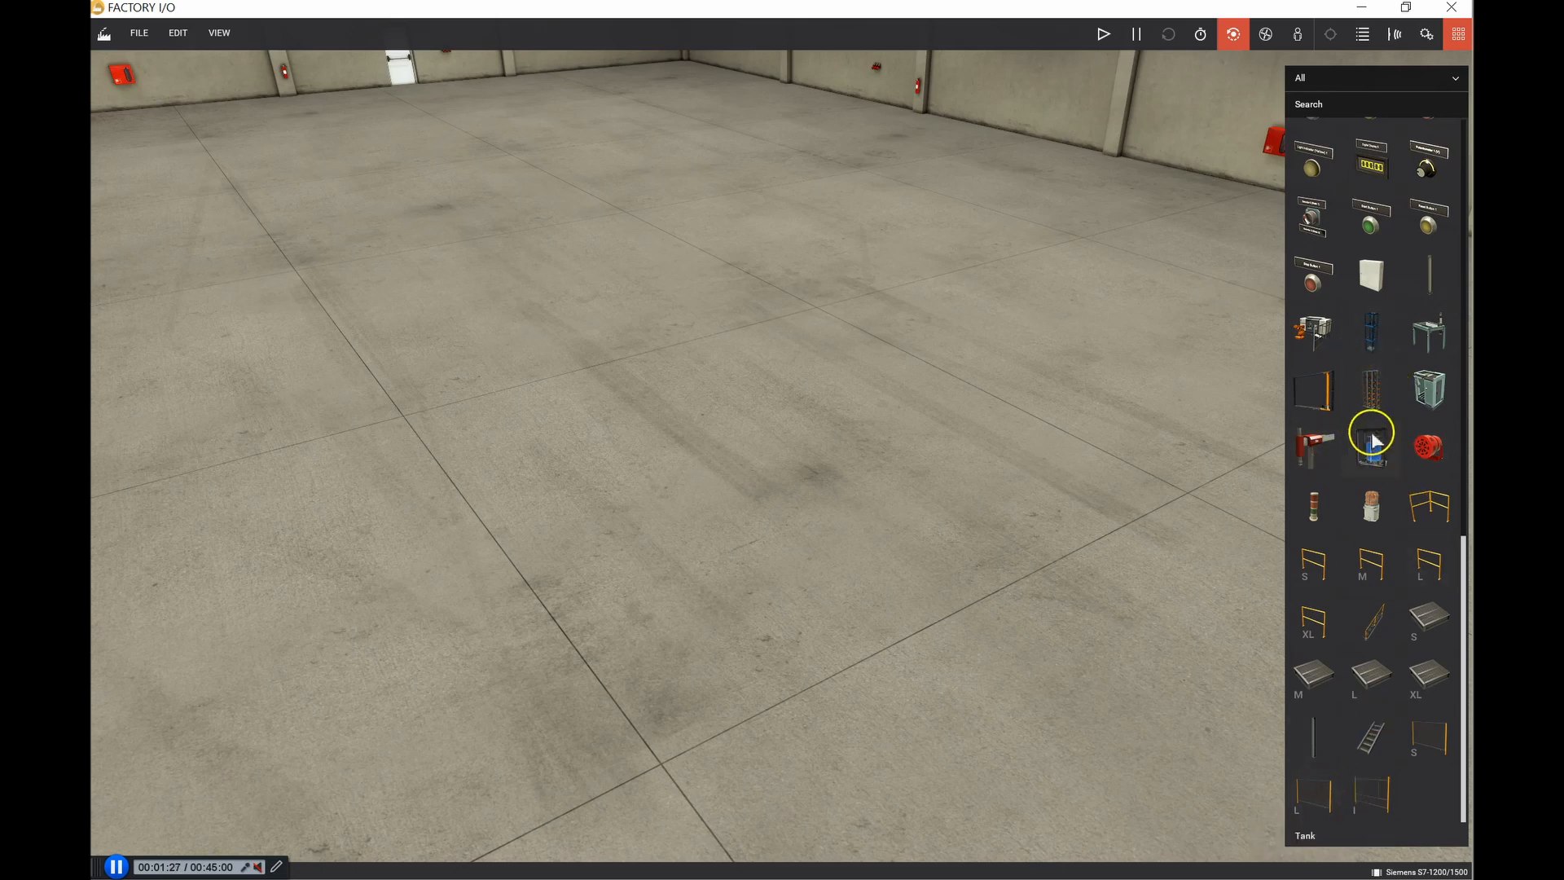
pyautogui.moveTo(1374, 450); pyautogui.dragTo(647, 564)
pyautogui.scroll(3, 647, 565)
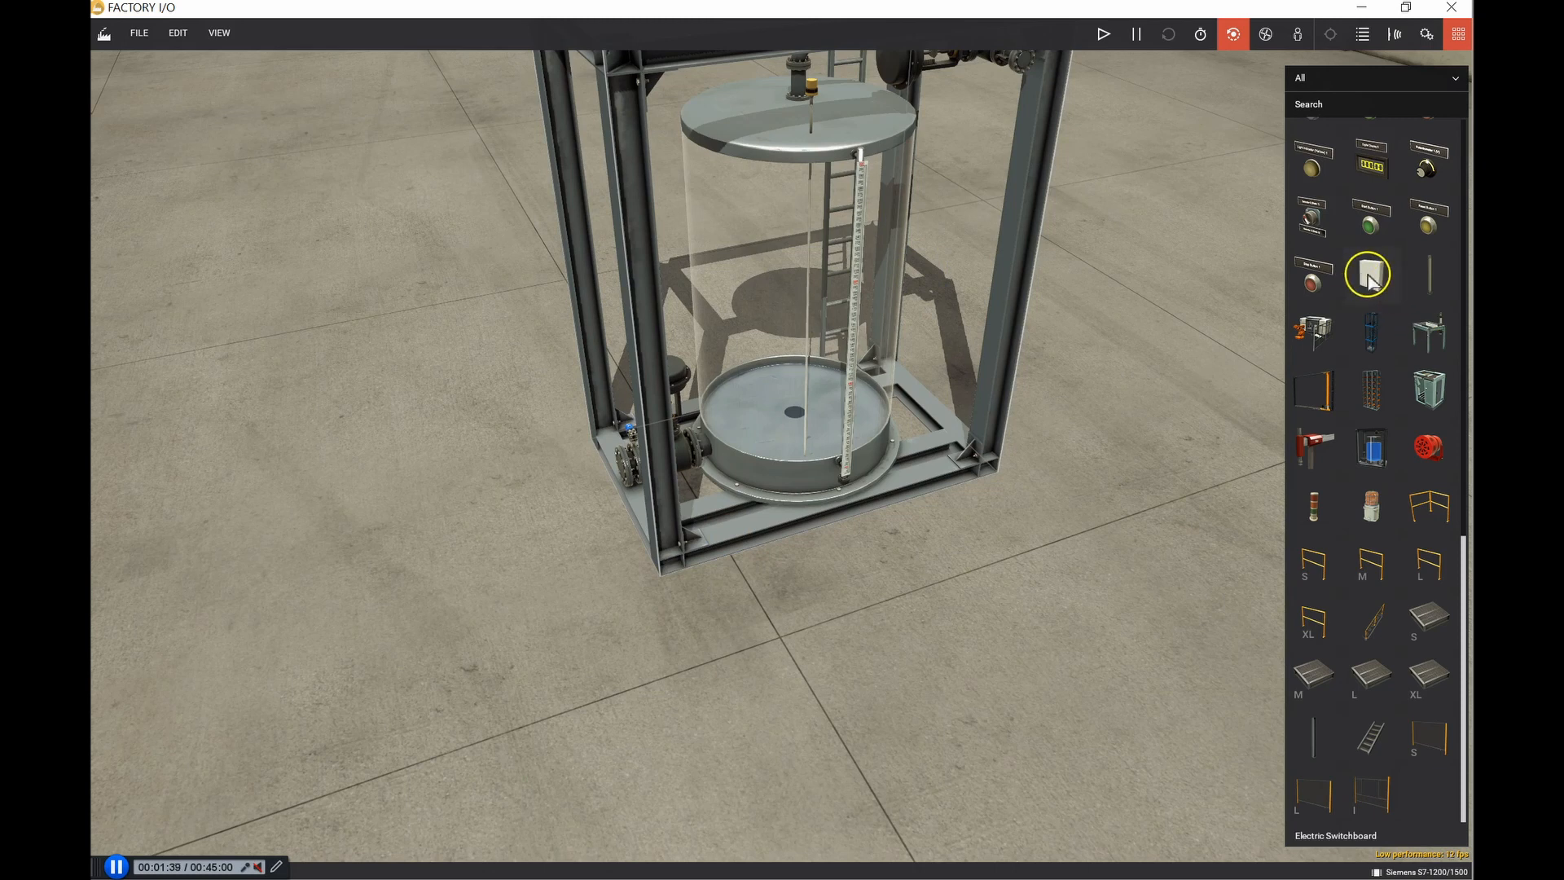
# Step: Place an Electric Switchboard beside the tank frame's front column and raise it to about mid-height
pyautogui.moveTo(845, 257); pyautogui.dragTo(770, 377, button='right')
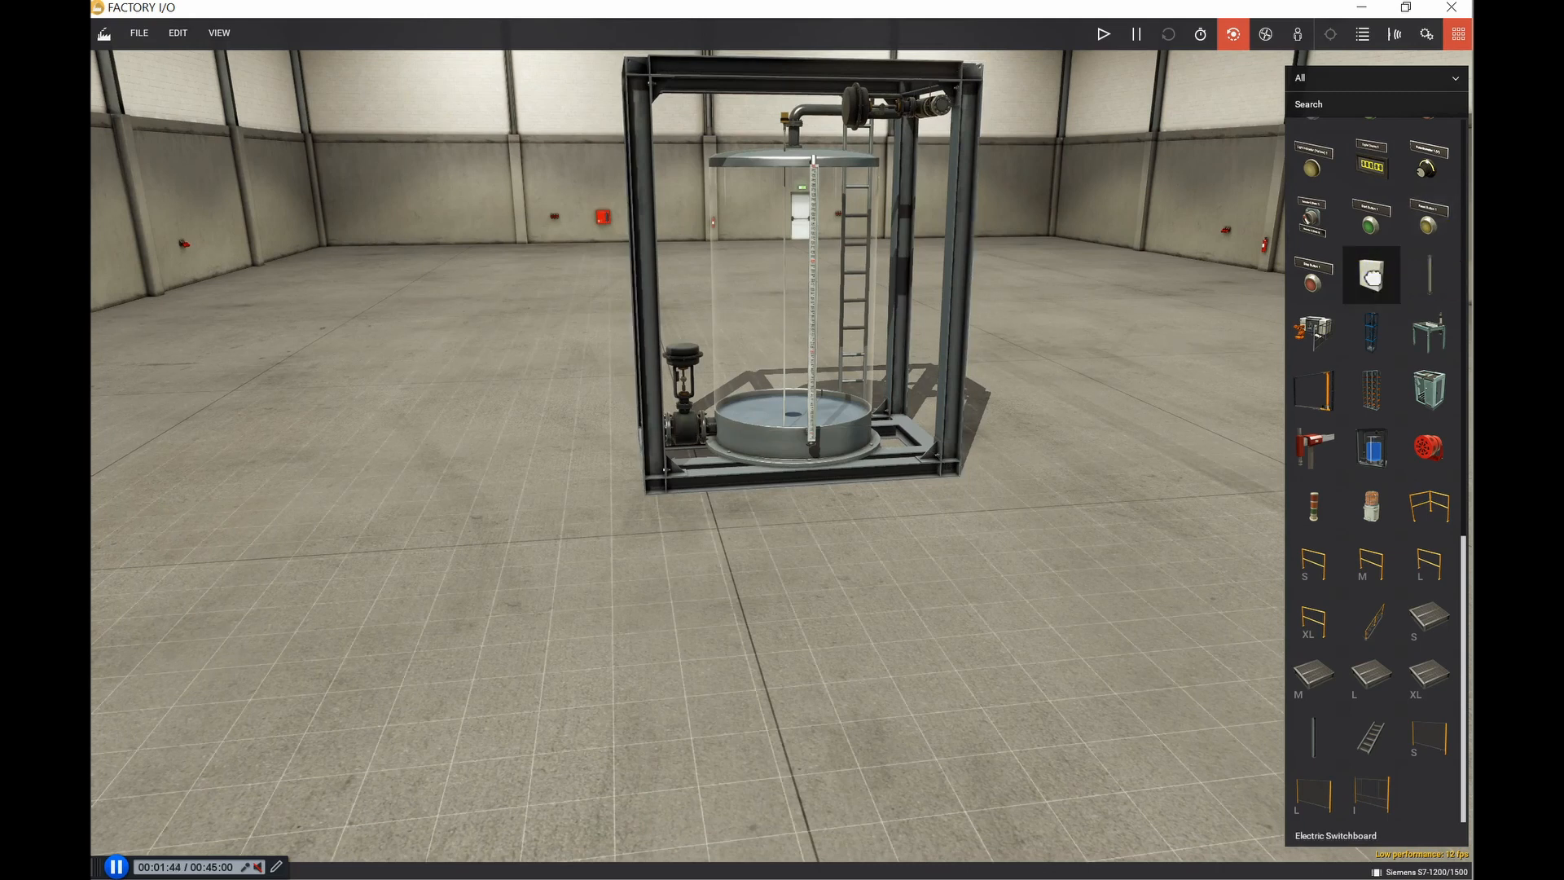
pyautogui.moveTo(1372, 277); pyautogui.dragTo(960, 488)
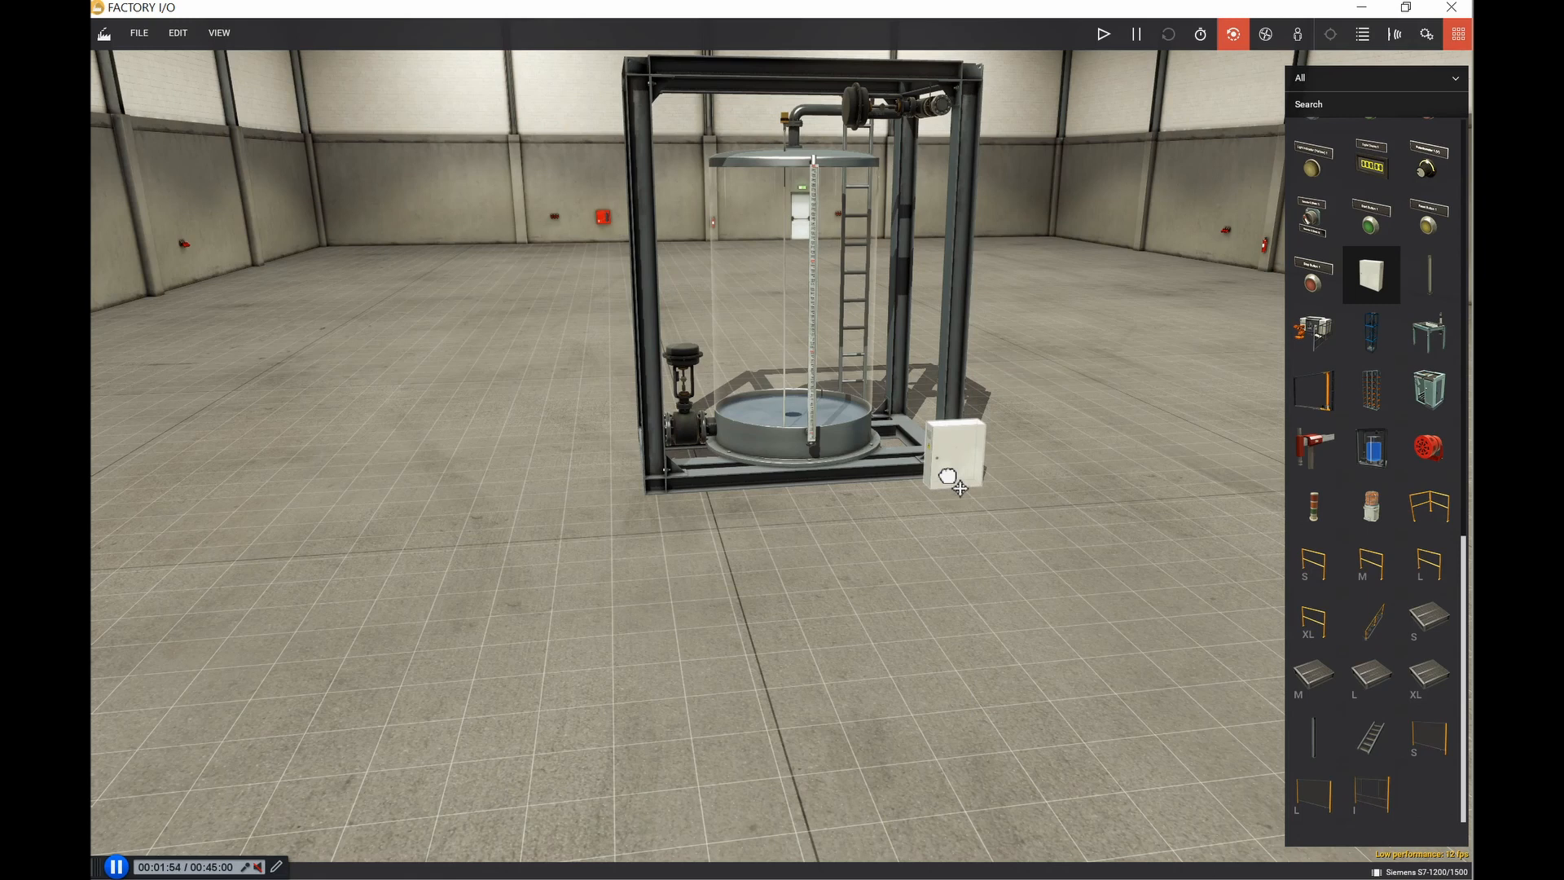
pyautogui.moveTo(959, 488); pyautogui.dragTo(937, 321)
# Step: Move the electric switchboard flush against the tank frame's front column and fine-tune its height
pyautogui.scroll(-5, 925, 330)
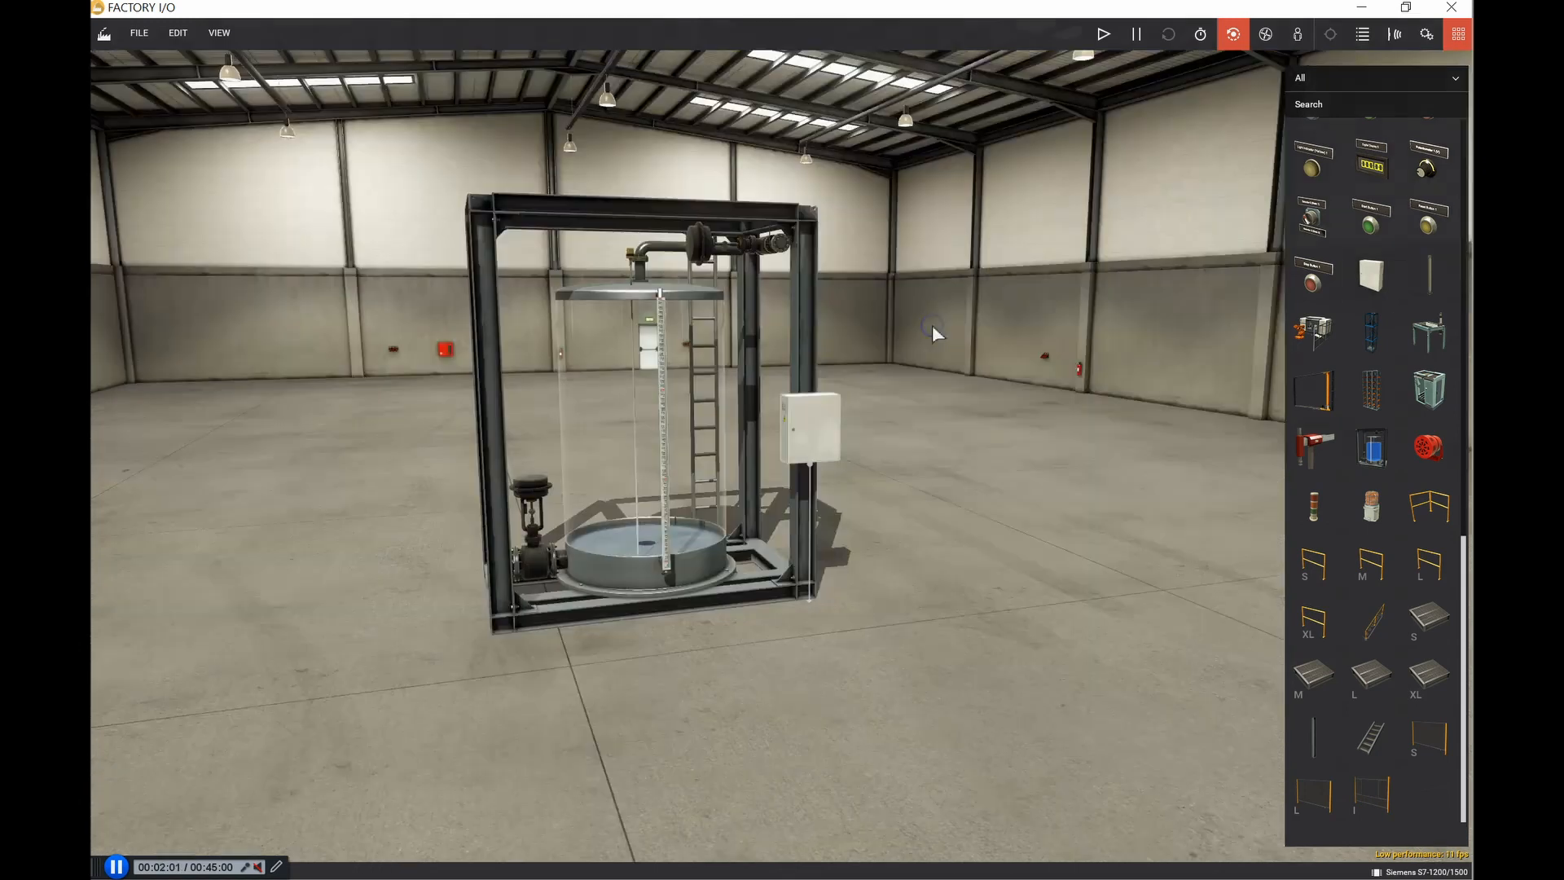
pyautogui.doubleClick(802, 358)
pyautogui.moveTo(802, 356); pyautogui.dragTo(1214, 387, button='right')
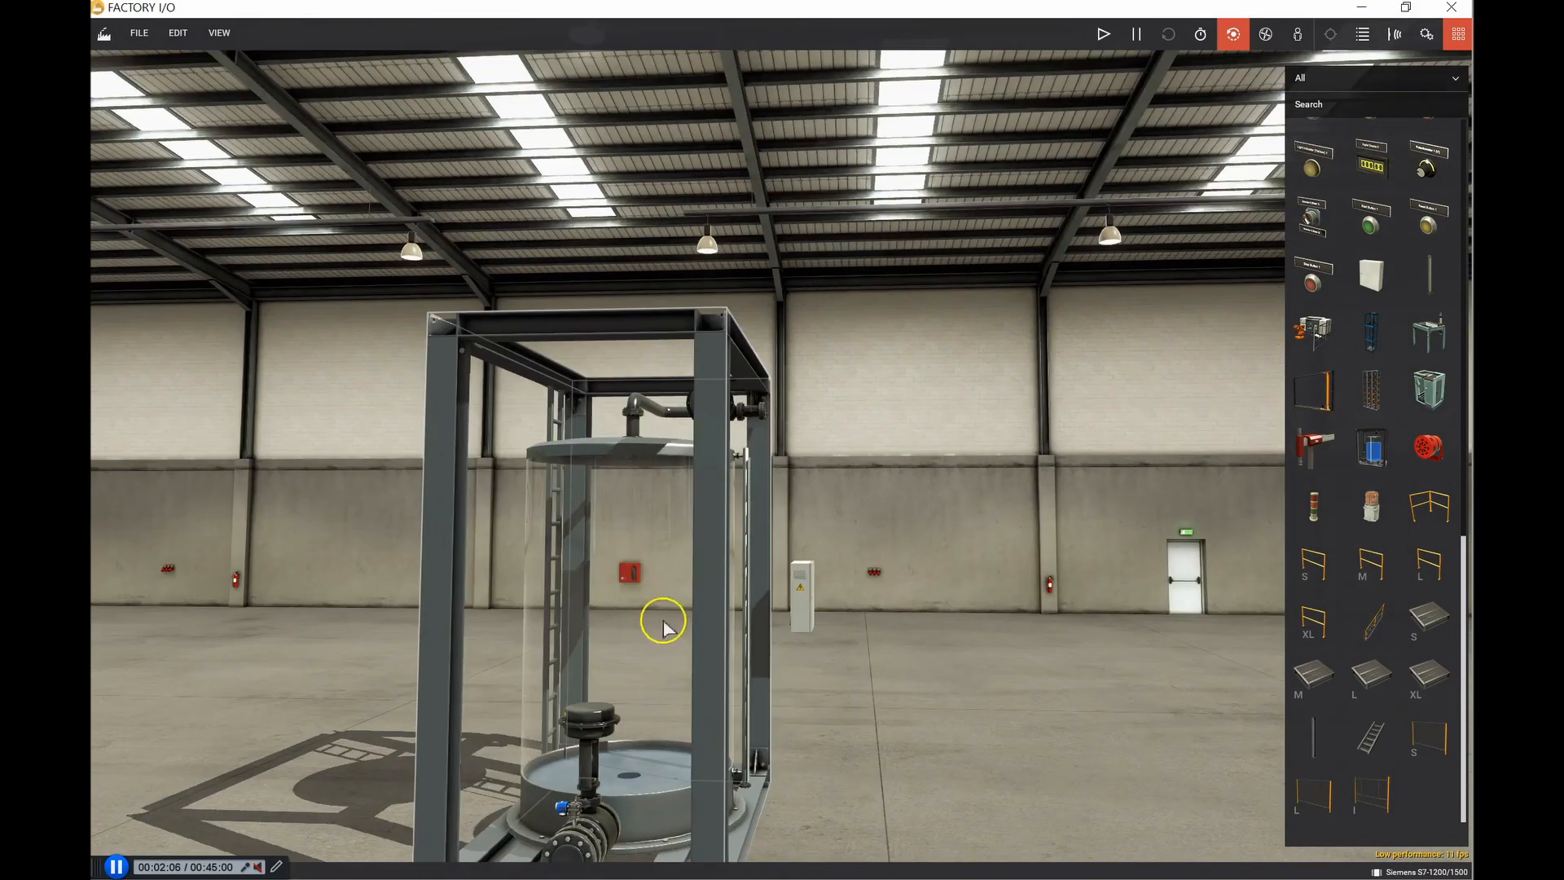
pyautogui.click(799, 594)
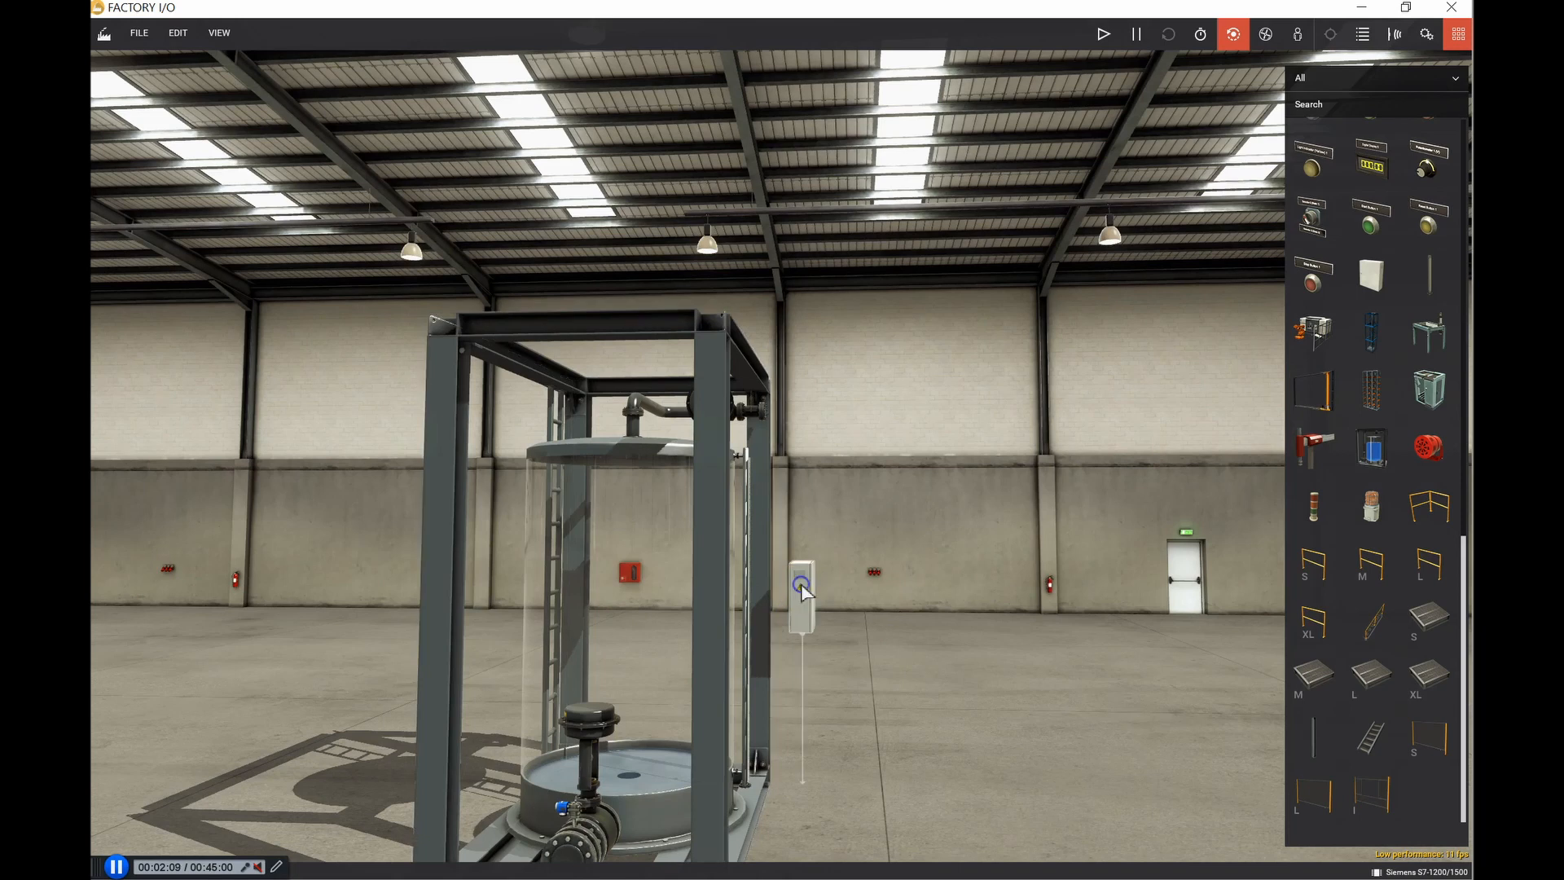
pyautogui.moveTo(802, 580)
pyautogui.mouseDown()
pyautogui.moveTo(762, 576)
pyautogui.moveTo(791, 578)
pyautogui.mouseUp()
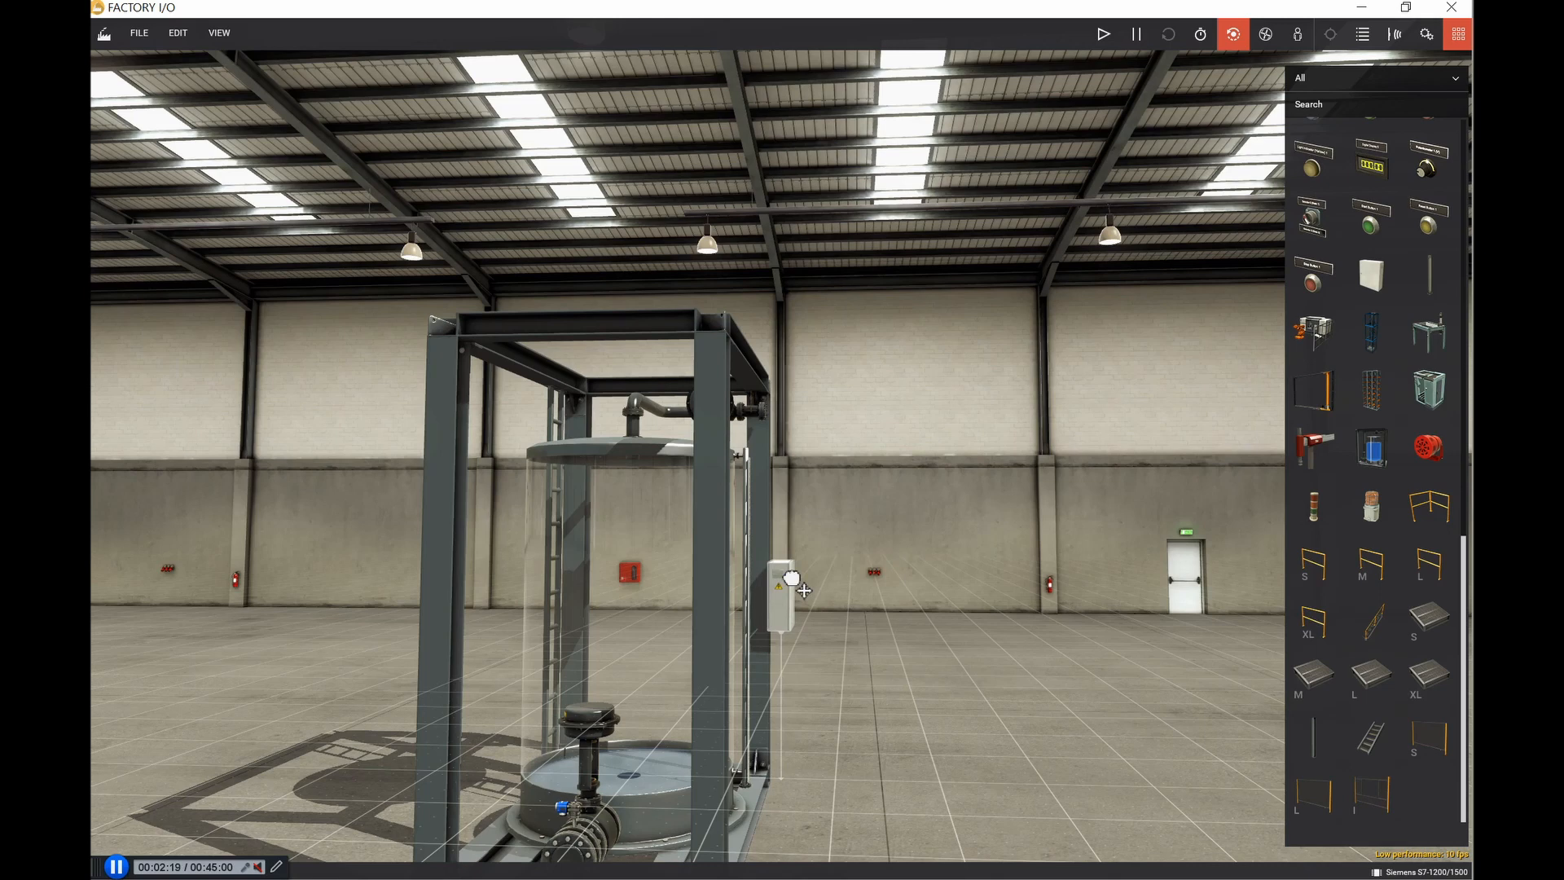
pyautogui.doubleClick(791, 578)
pyautogui.doubleClick(763, 415)
pyautogui.moveTo(762, 415); pyautogui.dragTo(242, 447, button='right')
pyautogui.scroll(5, 202, 399)
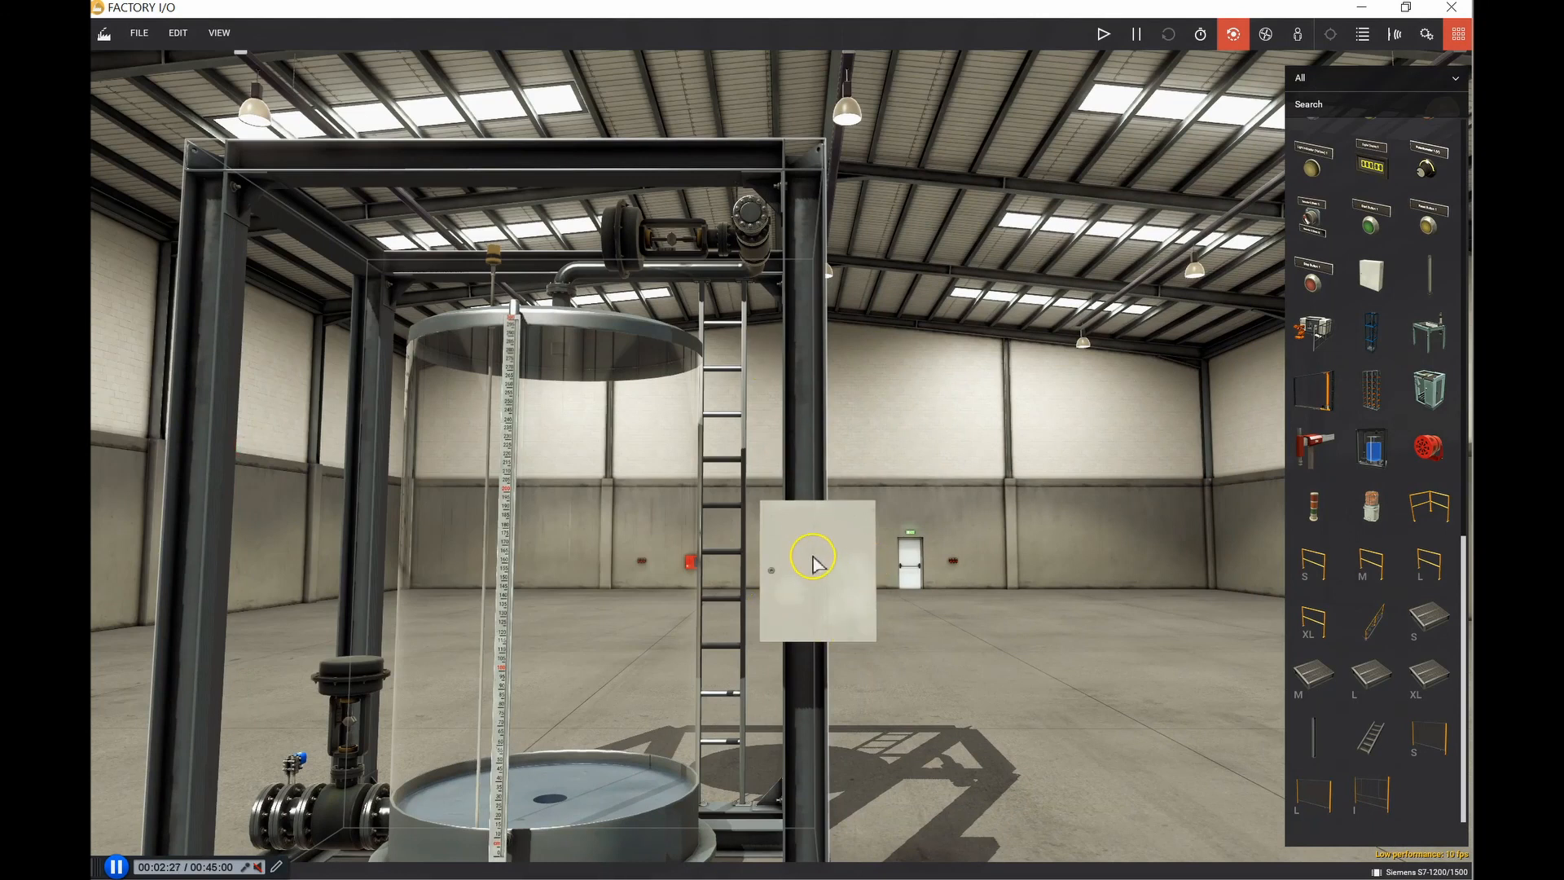
pyautogui.moveTo(803, 562); pyautogui.dragTo(801, 448)
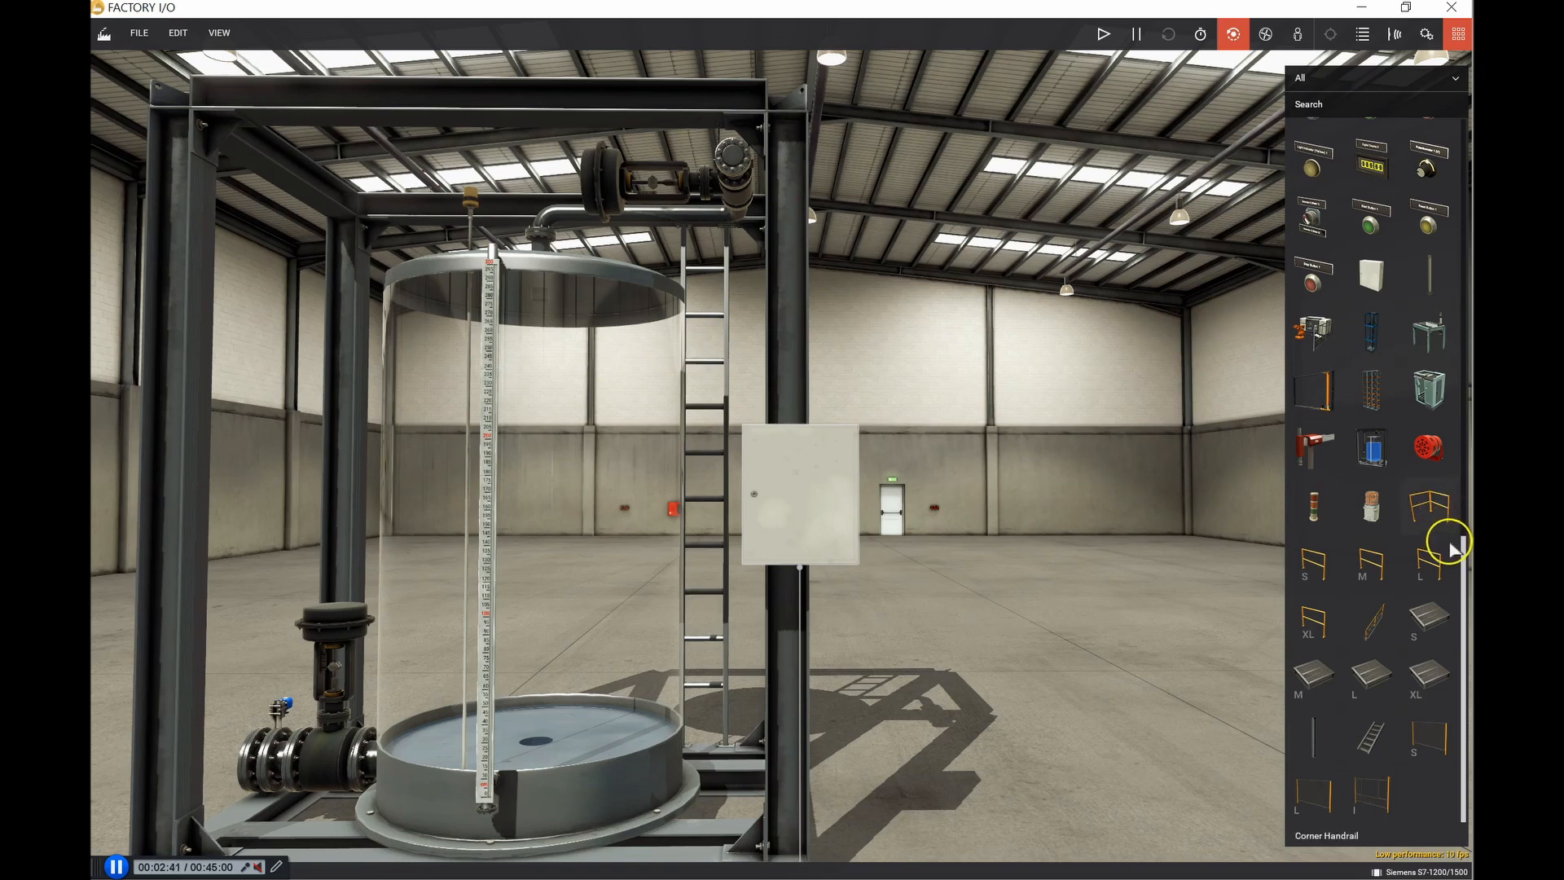
pyautogui.scroll(5, 1427, 290)
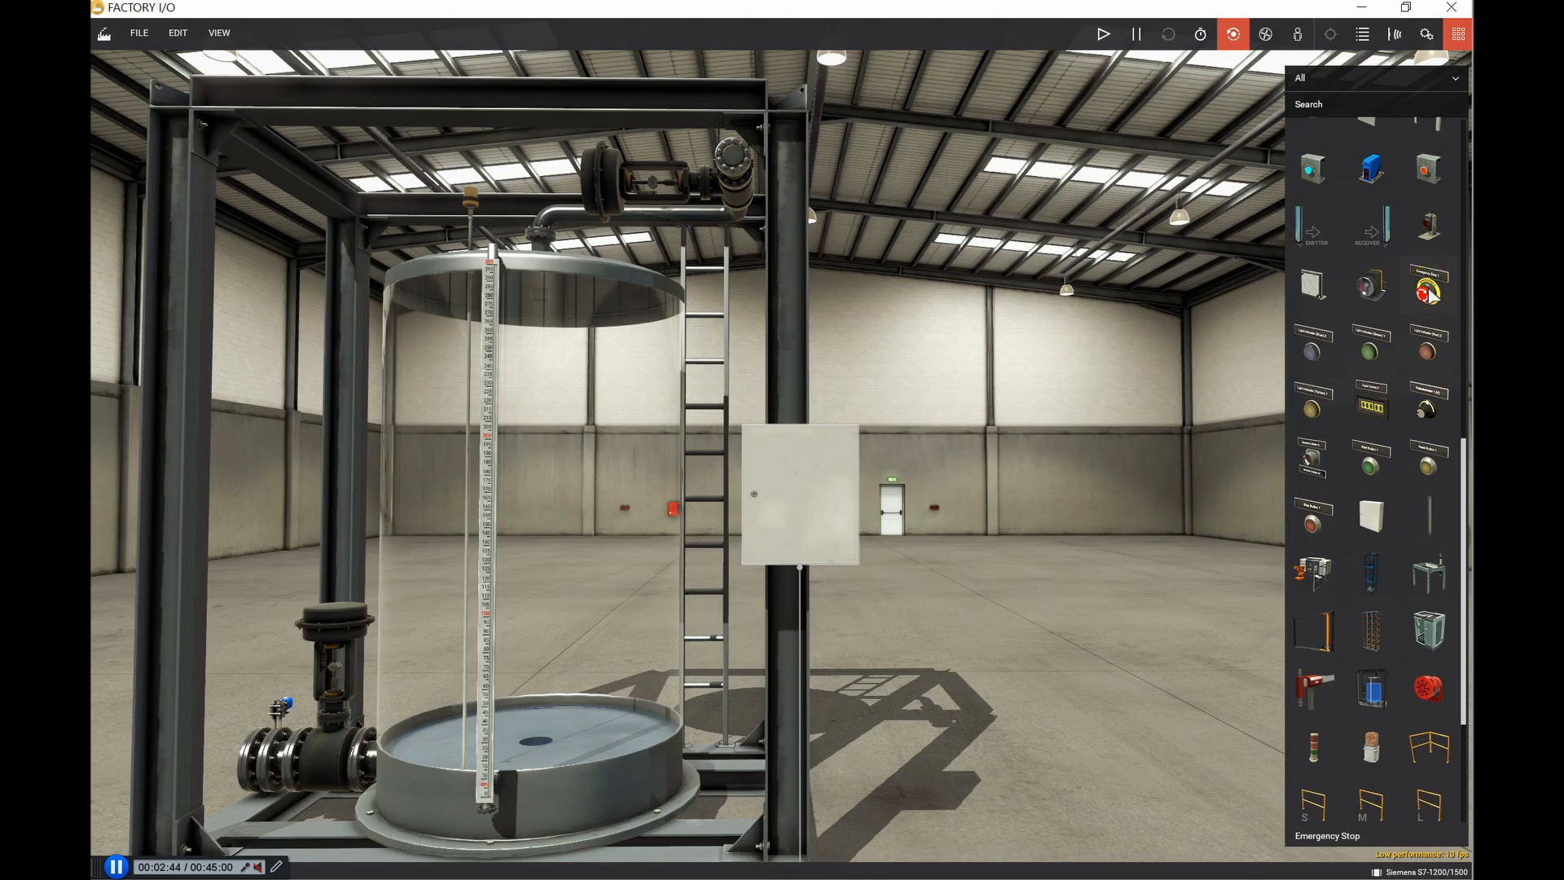
pyautogui.moveTo(1427, 289); pyautogui.dragTo(1089, 569)
pyautogui.click(180, 33)
pyautogui.click(207, 61)
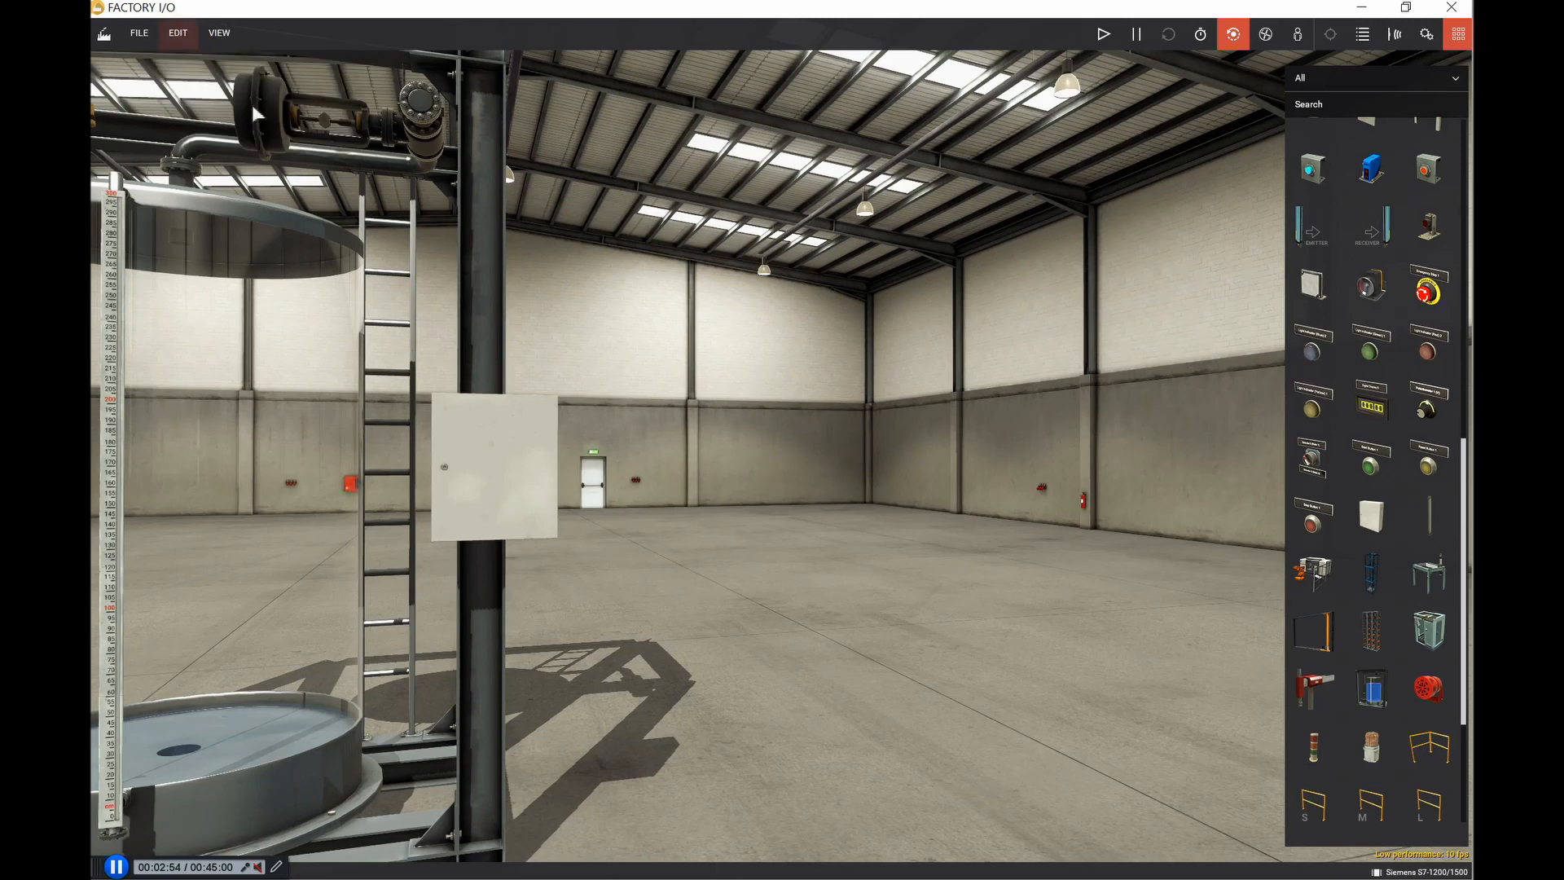
# Step: Place an Emergency Stop on the front of the electric switchboard
pyautogui.doubleClick(472, 219)
pyautogui.scroll(-4, 472, 218)
pyautogui.moveTo(472, 218); pyautogui.dragTo(469, 124, button='right')
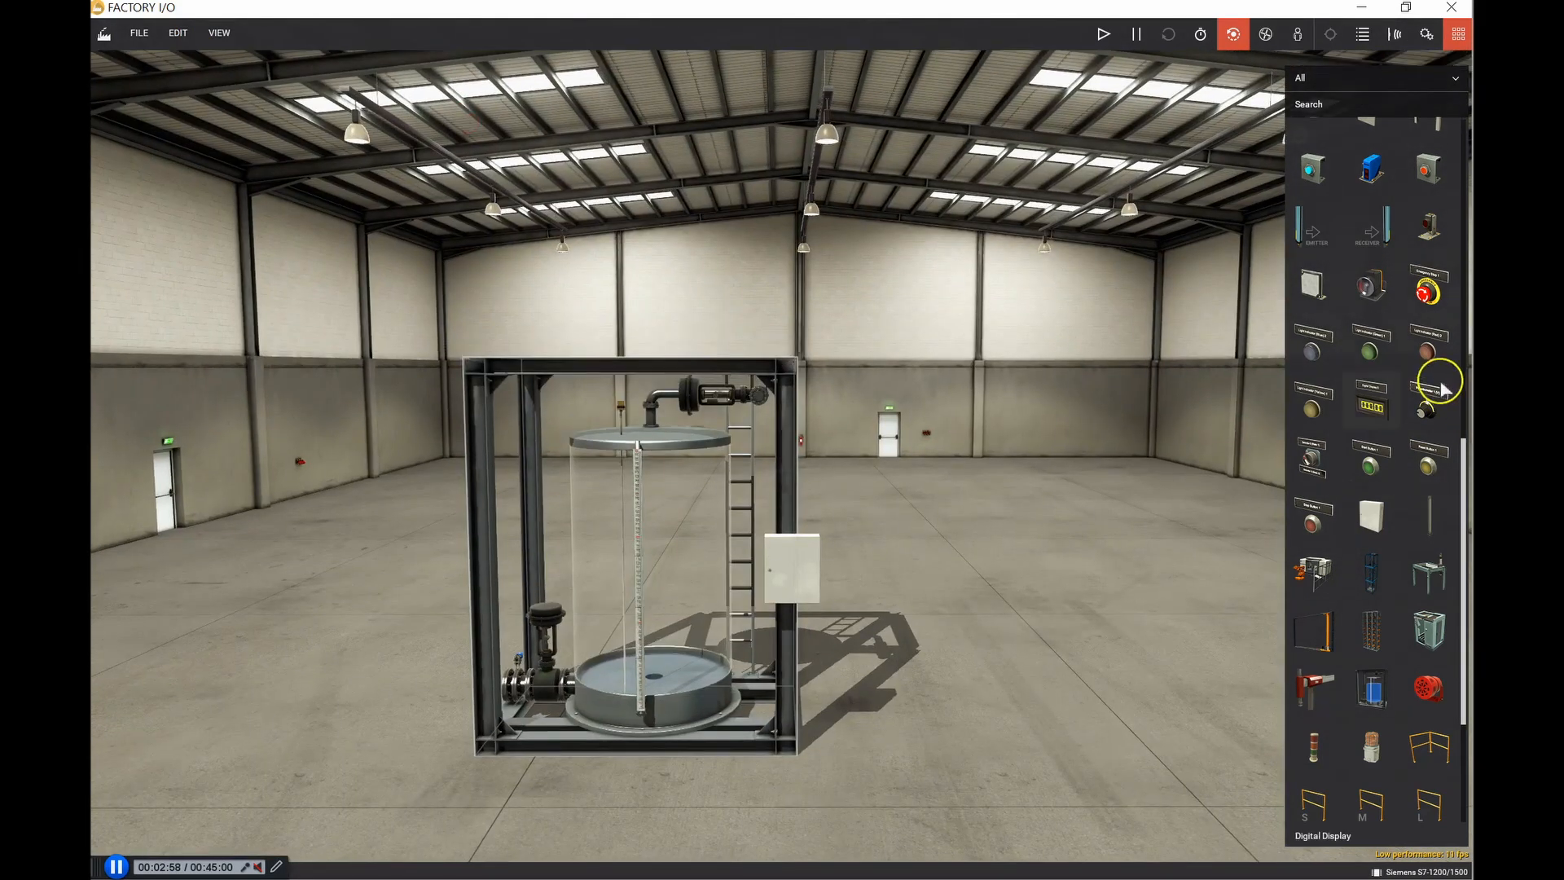
pyautogui.moveTo(1427, 287); pyautogui.dragTo(790, 570)
pyautogui.doubleClick(782, 565)
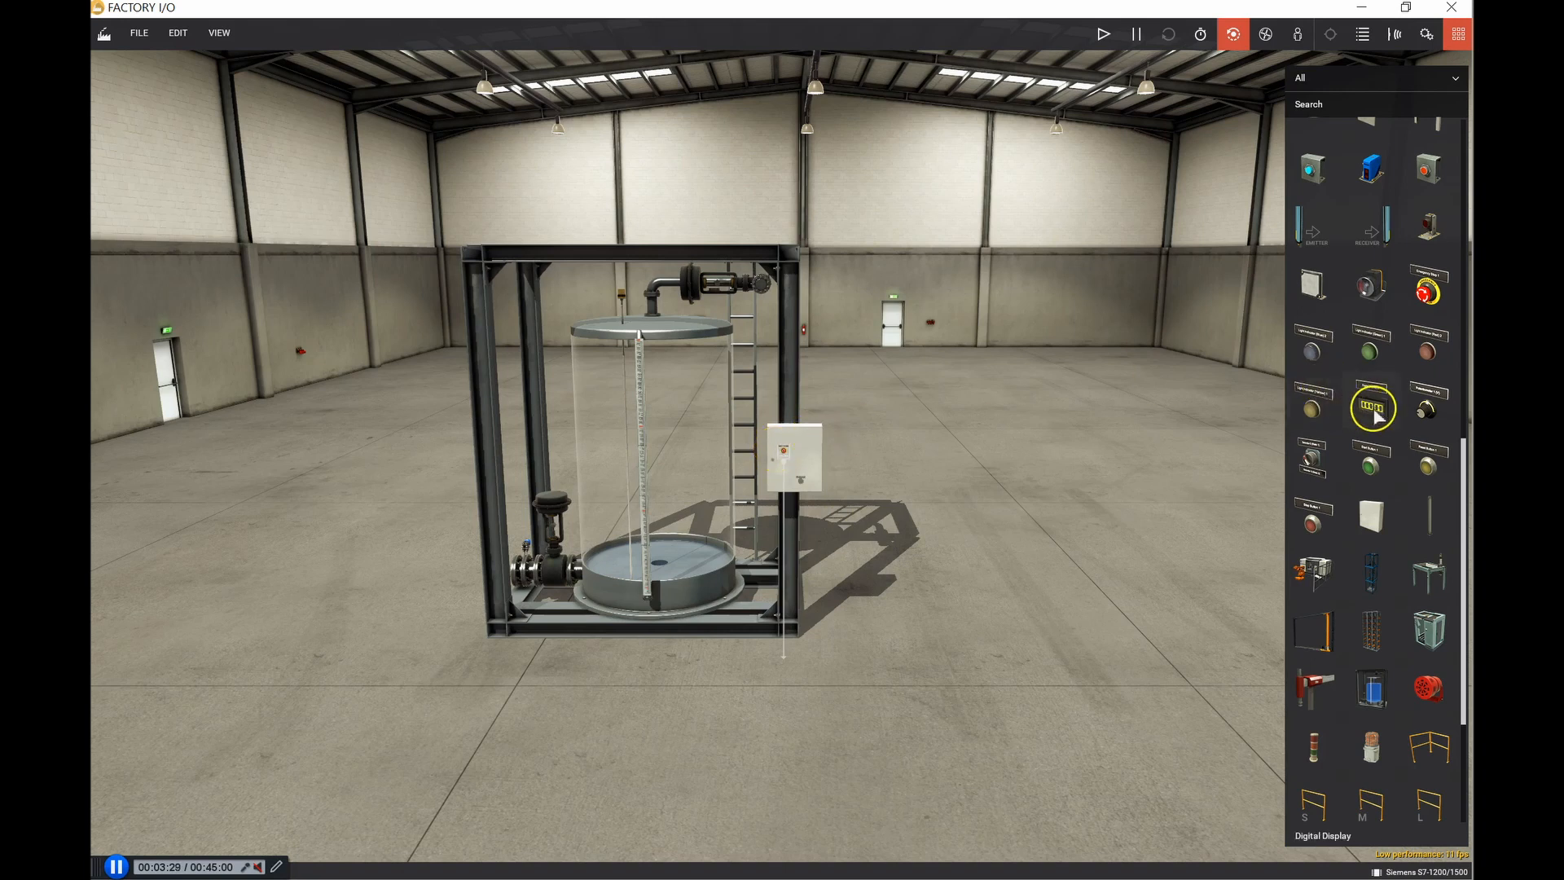
# Step: Add a Digital Display and a Selector beside the emergency stop on the switchboard, following the reference slide's panel layout
pyautogui.moveTo(1376, 416); pyautogui.dragTo(807, 456)
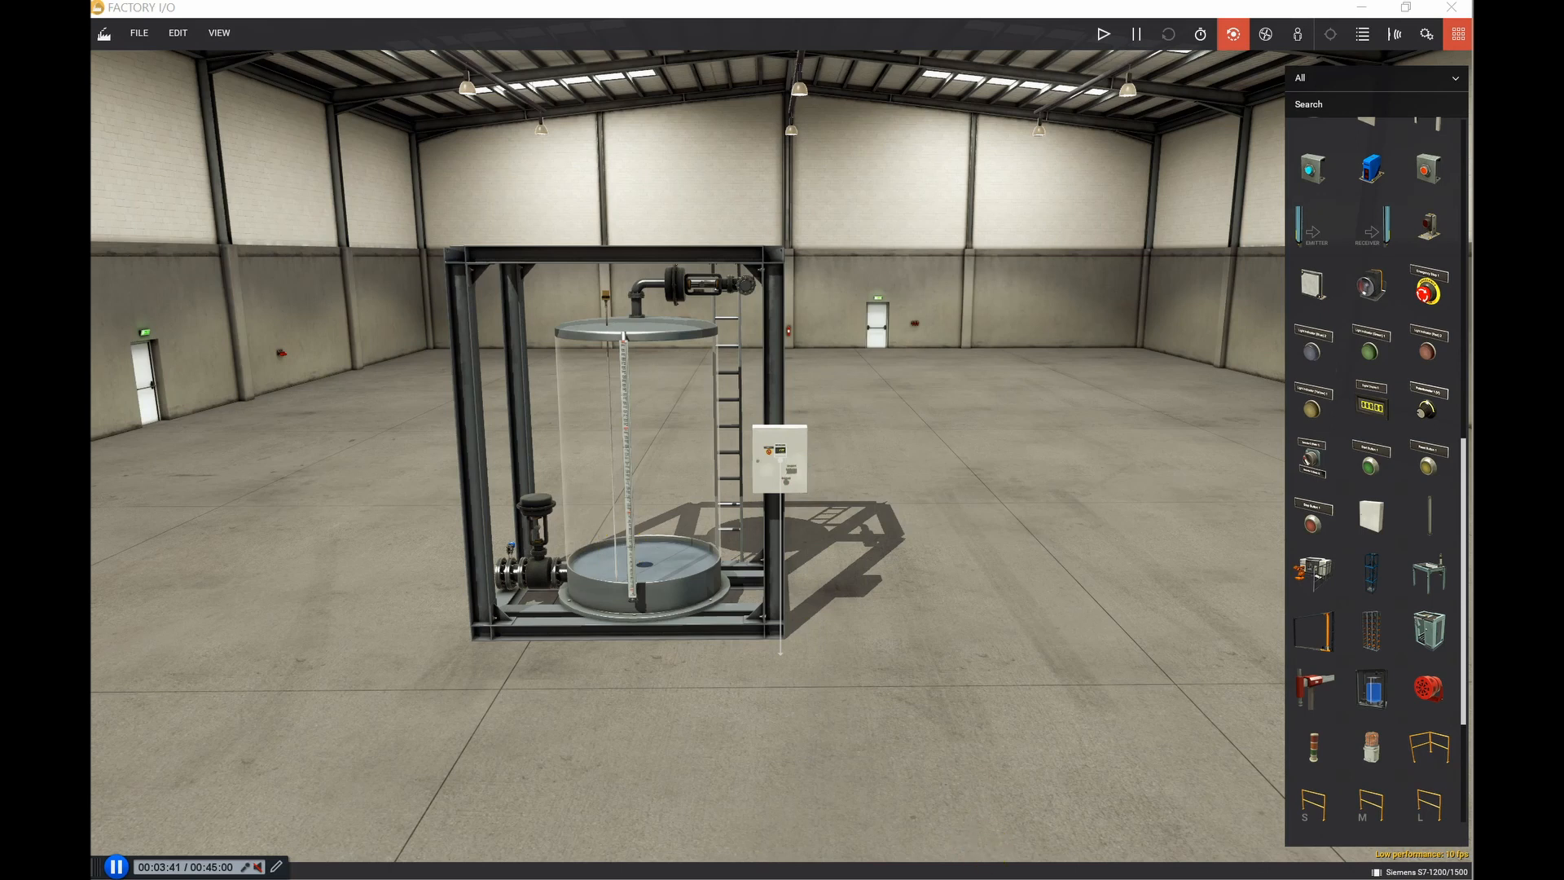
pyautogui.click(721, 871)
pyautogui.hotkey('alt', 'Tab')
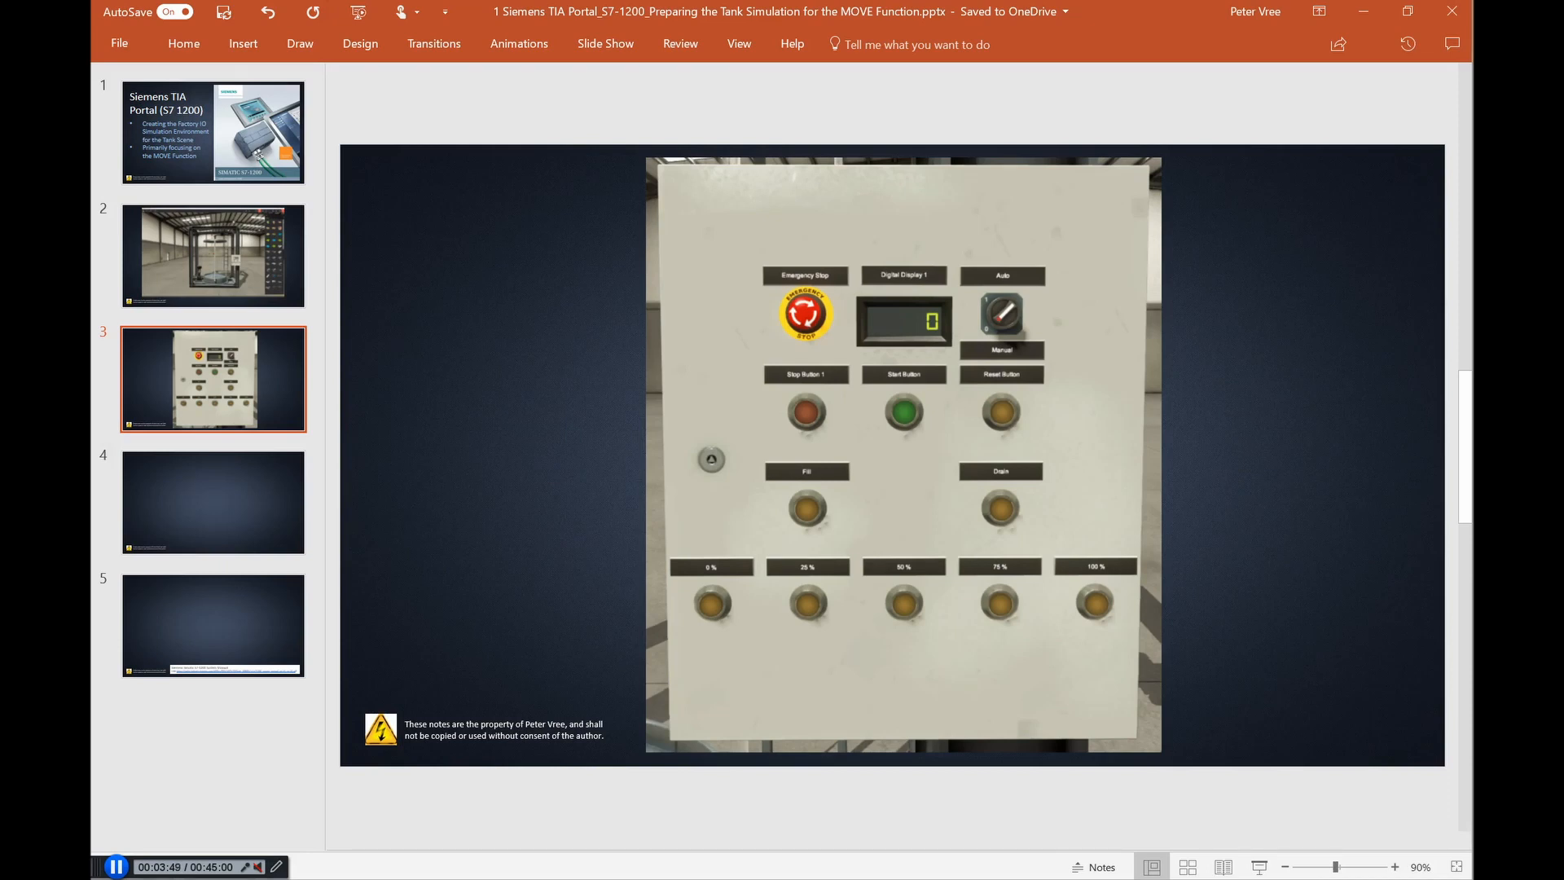
pyautogui.hotkey('alt', 'Tab')
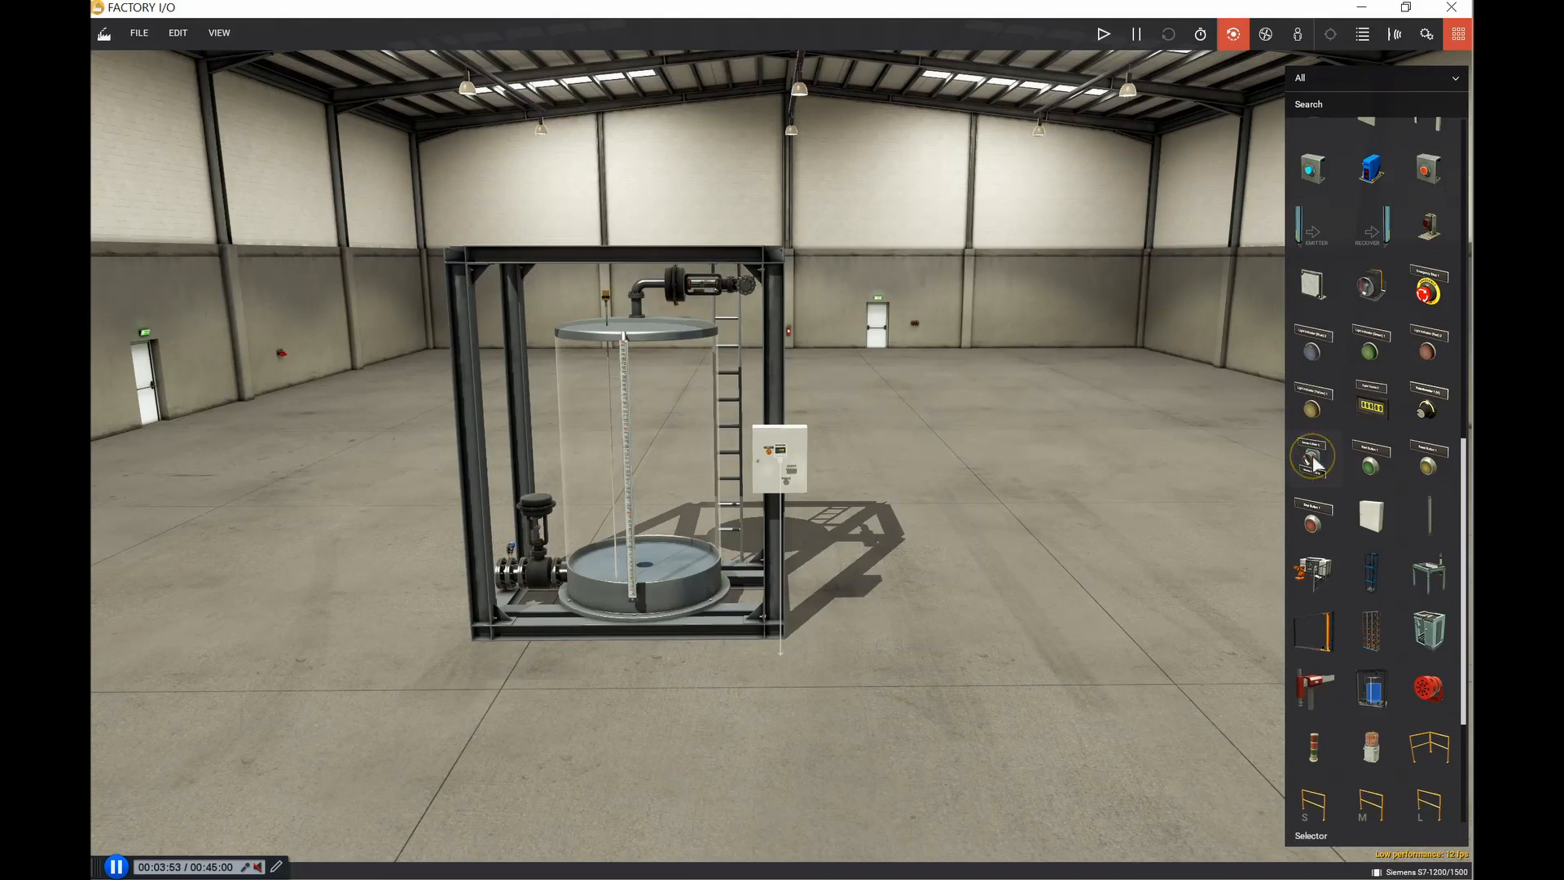
pyautogui.moveTo(1313, 463); pyautogui.dragTo(801, 457)
pyautogui.click(822, 508)
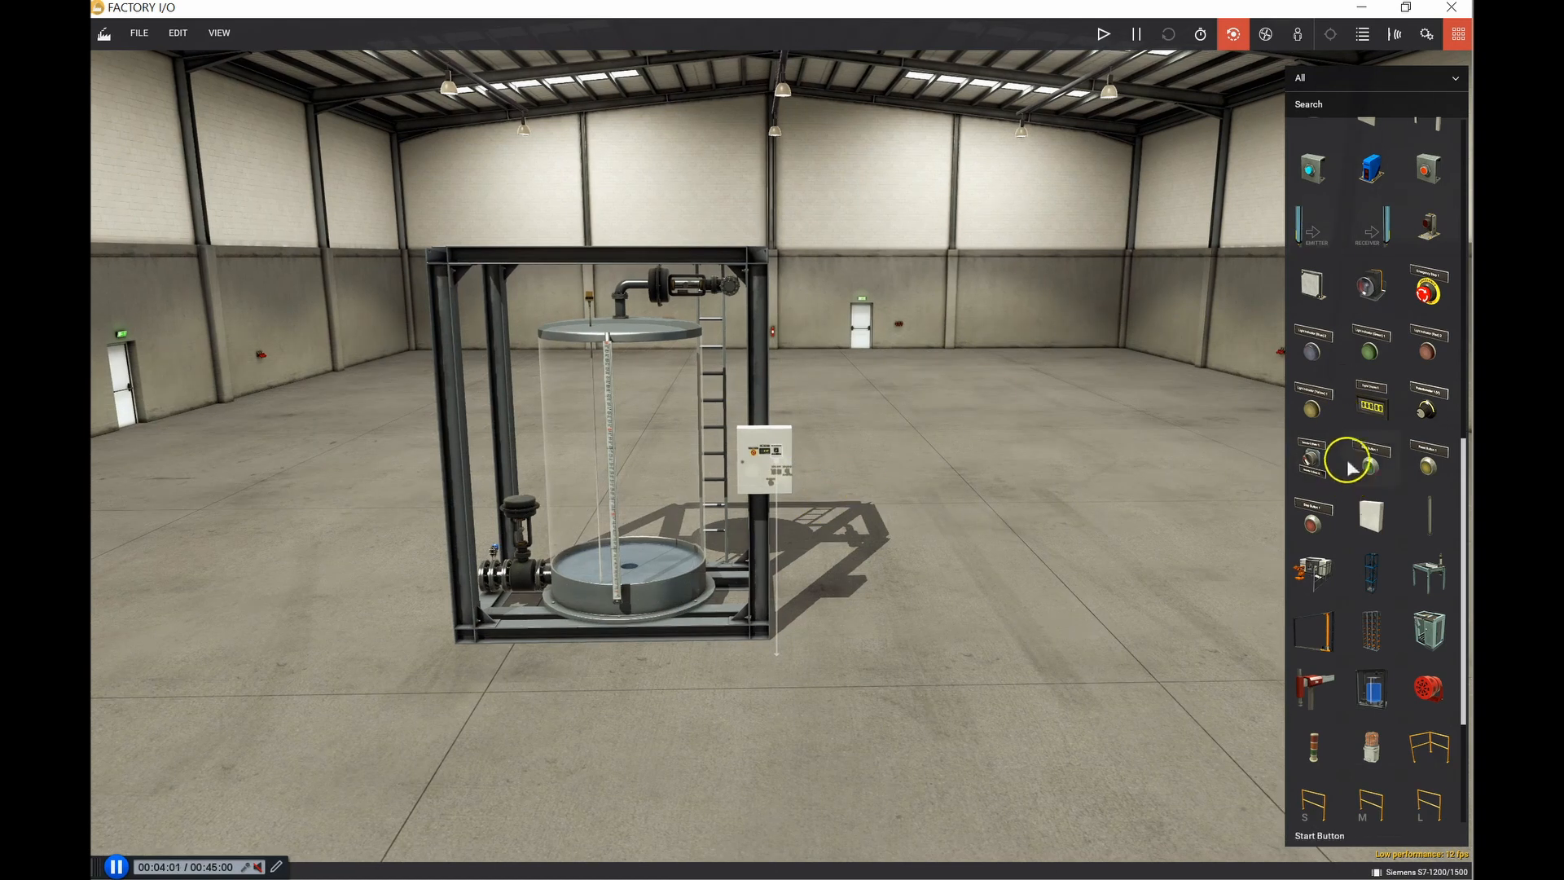
# Step: Place a Stop Button, a Start Button and a Reset Button in a row below the display, with a second Reset Button underneath
pyautogui.moveTo(1372, 473); pyautogui.dragTo(1320, 471)
pyautogui.hotkey('alt', 'Tab')
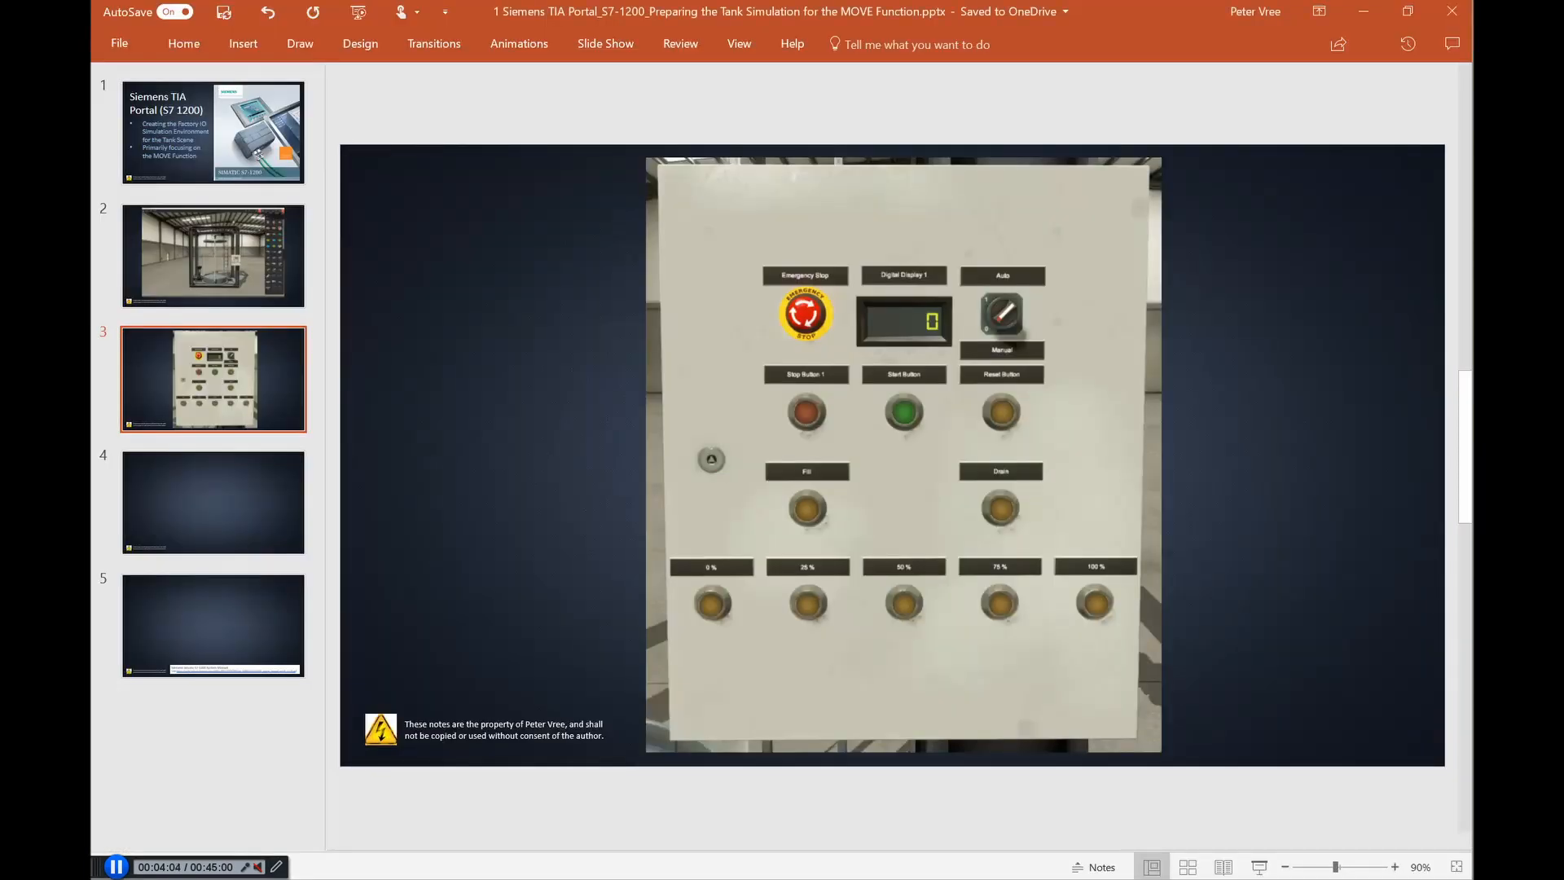
pyautogui.hotkey('alt', 'Tab')
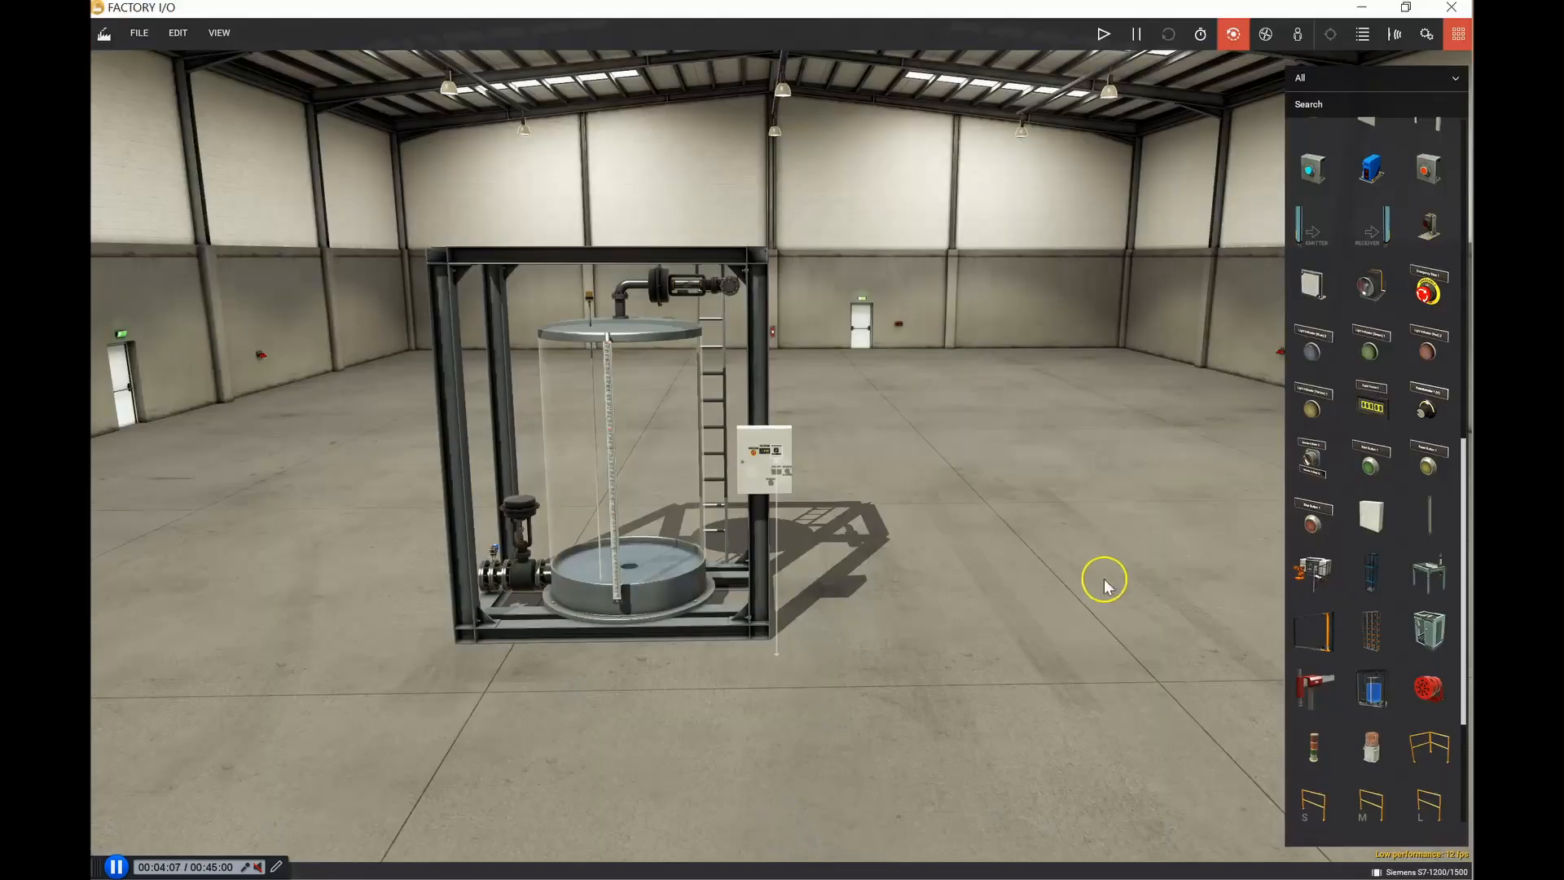
pyautogui.moveTo(1311, 528); pyautogui.dragTo(750, 469)
pyautogui.moveTo(1359, 471); pyautogui.dragTo(807, 456)
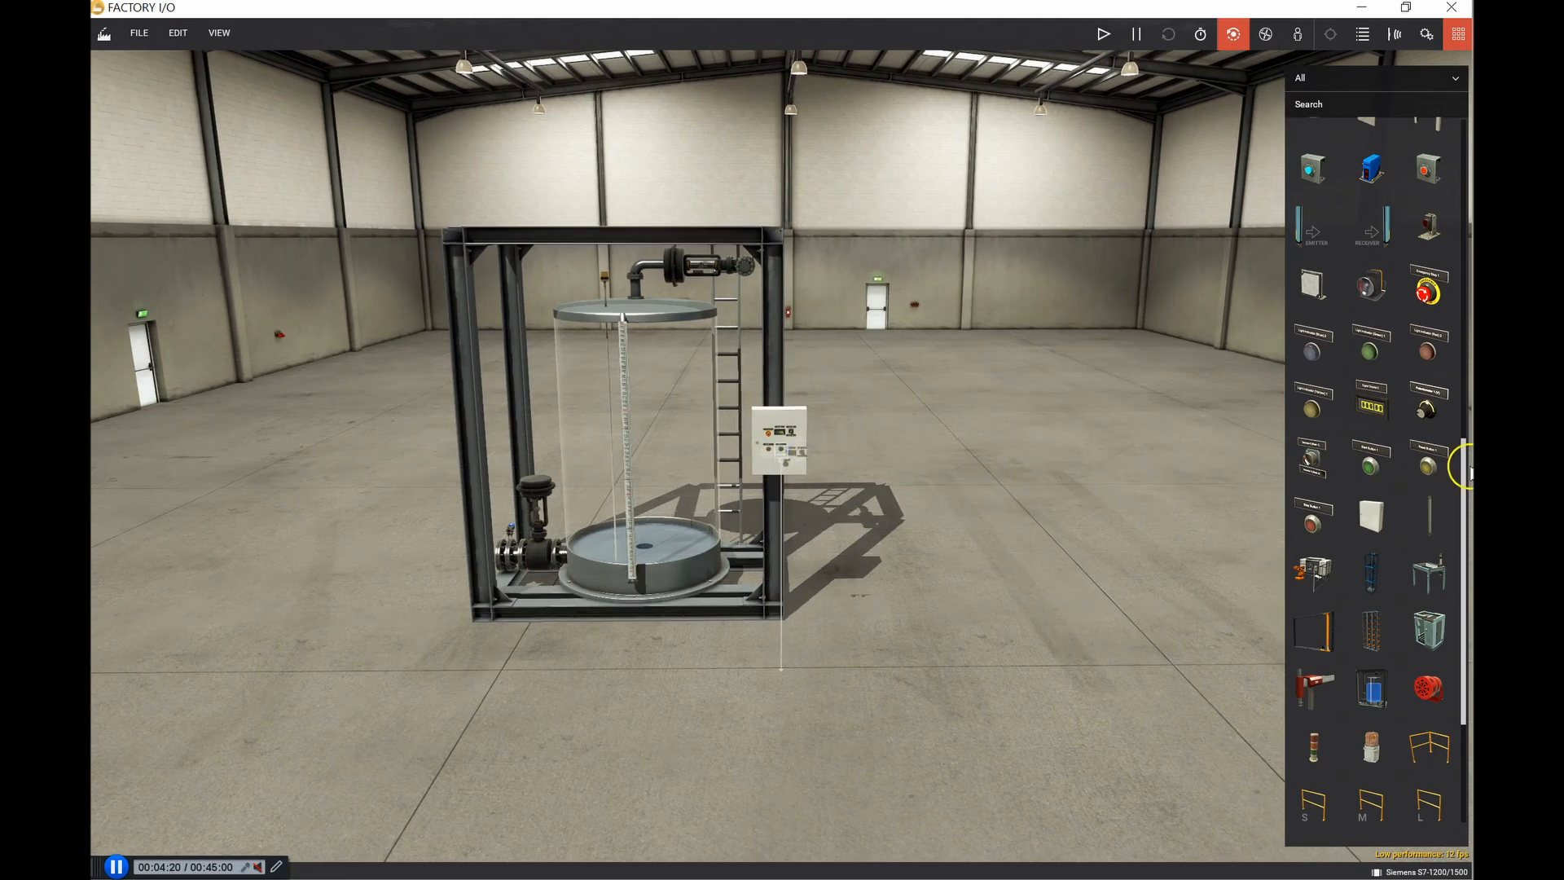
pyautogui.moveTo(1434, 478); pyautogui.dragTo(796, 456)
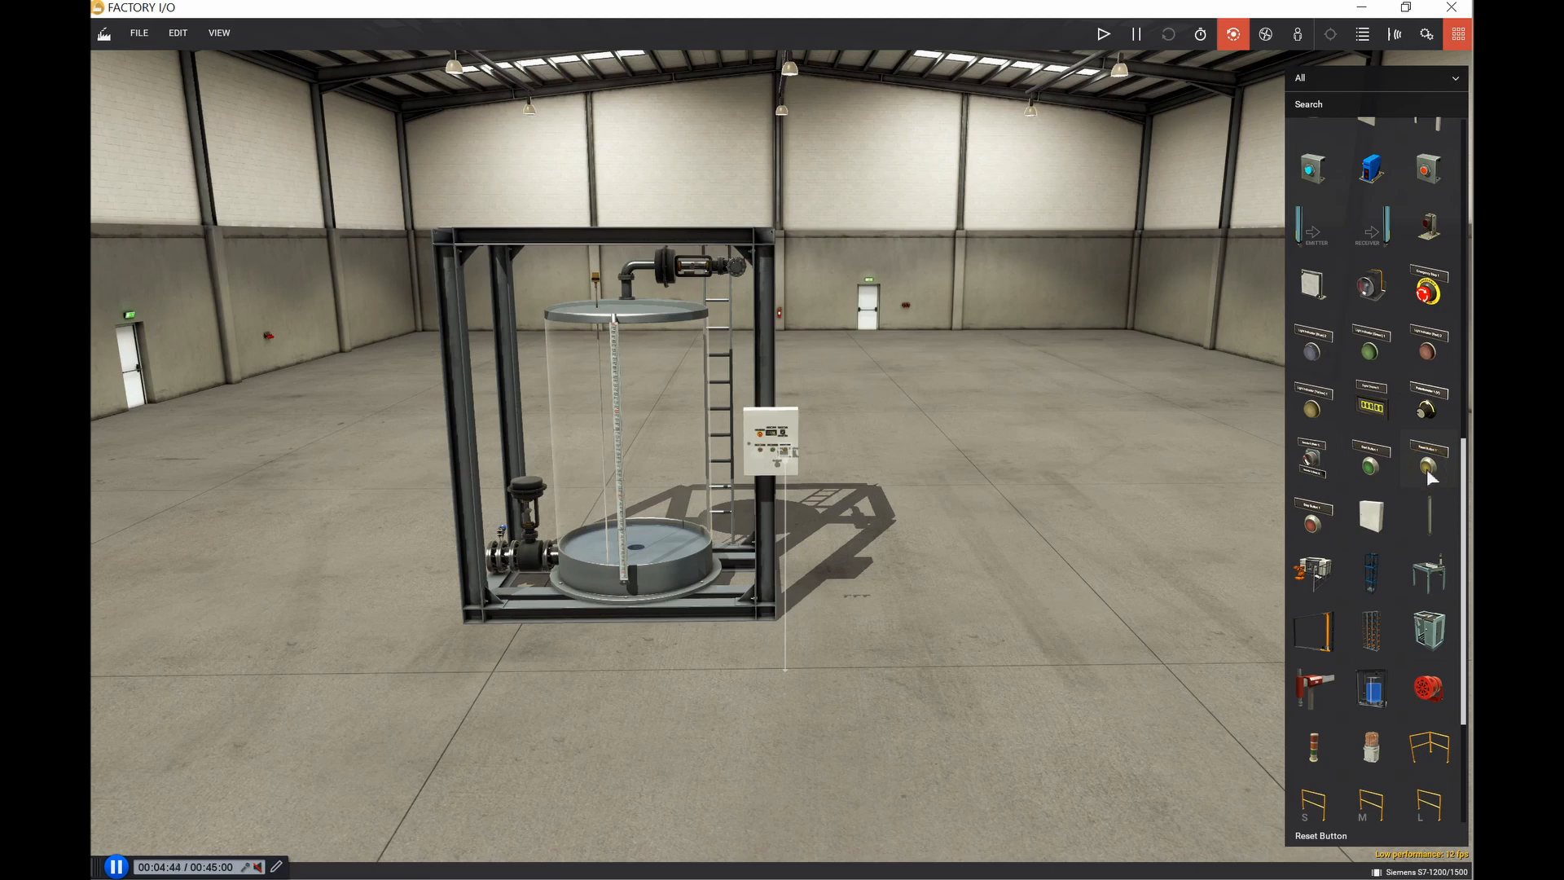
pyautogui.moveTo(1431, 456); pyautogui.dragTo(769, 463)
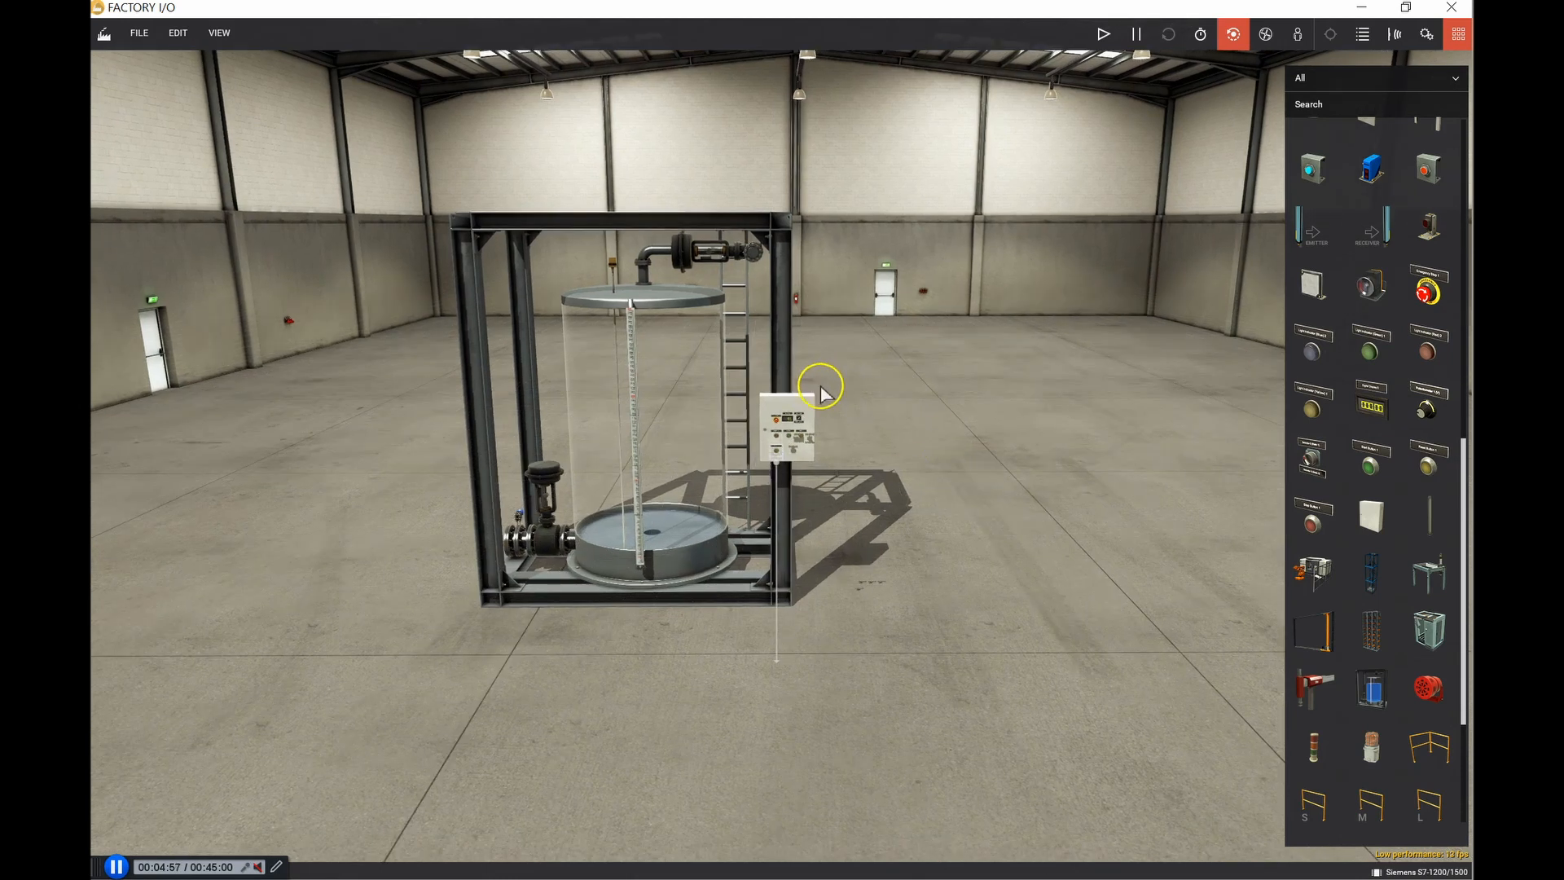
# Step: Check the panel against the reference slide and move the Emergency Stop up and away from the digital display, level with it
pyautogui.moveTo(784, 414); pyautogui.dragTo(784, 408, button='right')
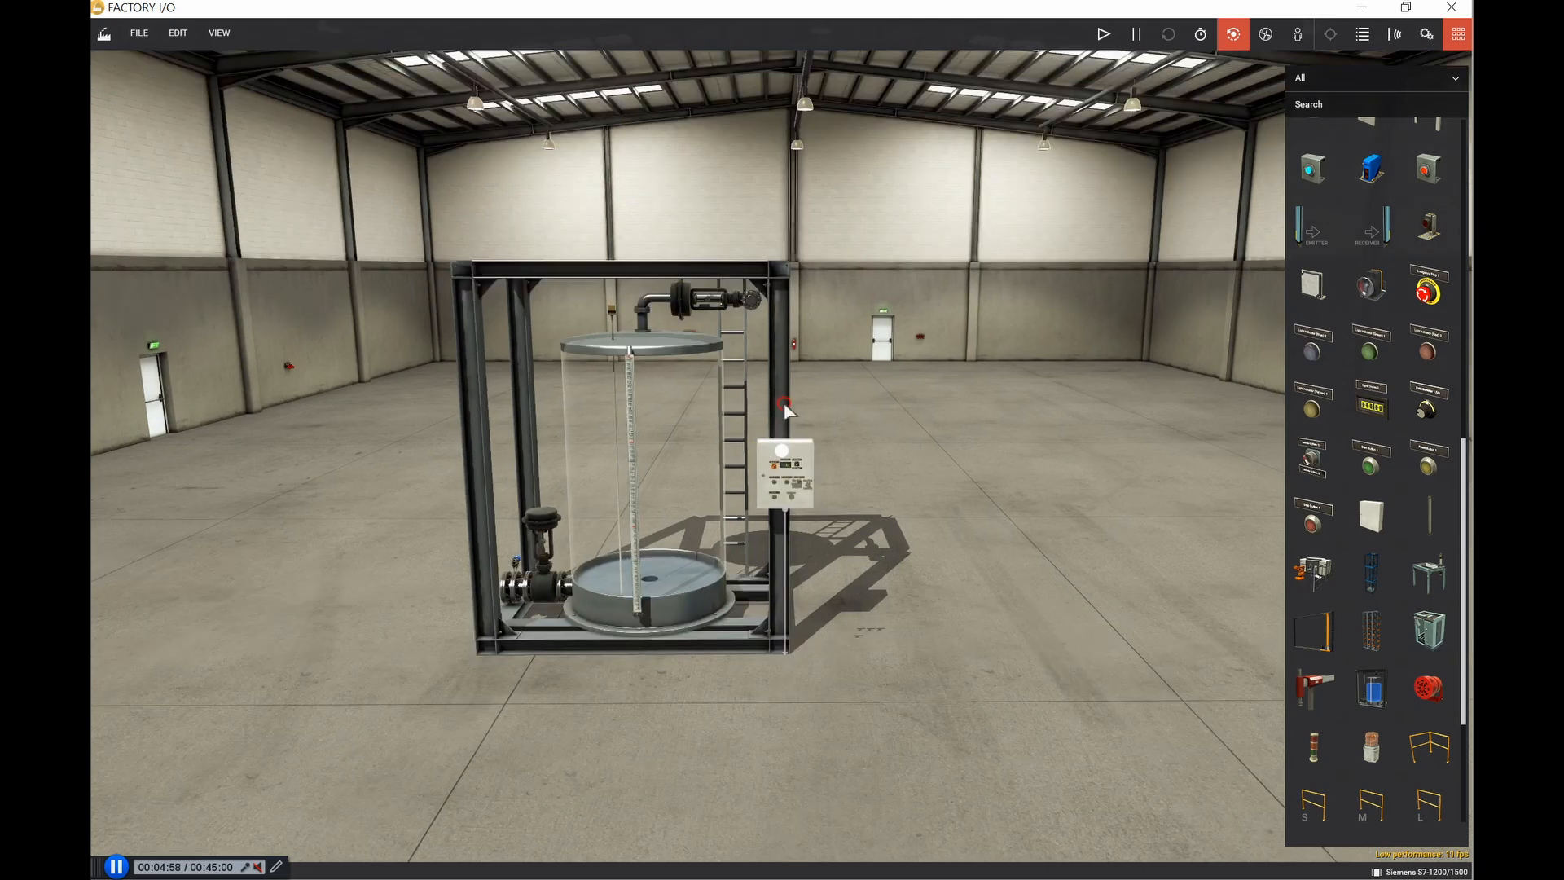
pyautogui.scroll(10, 783, 402)
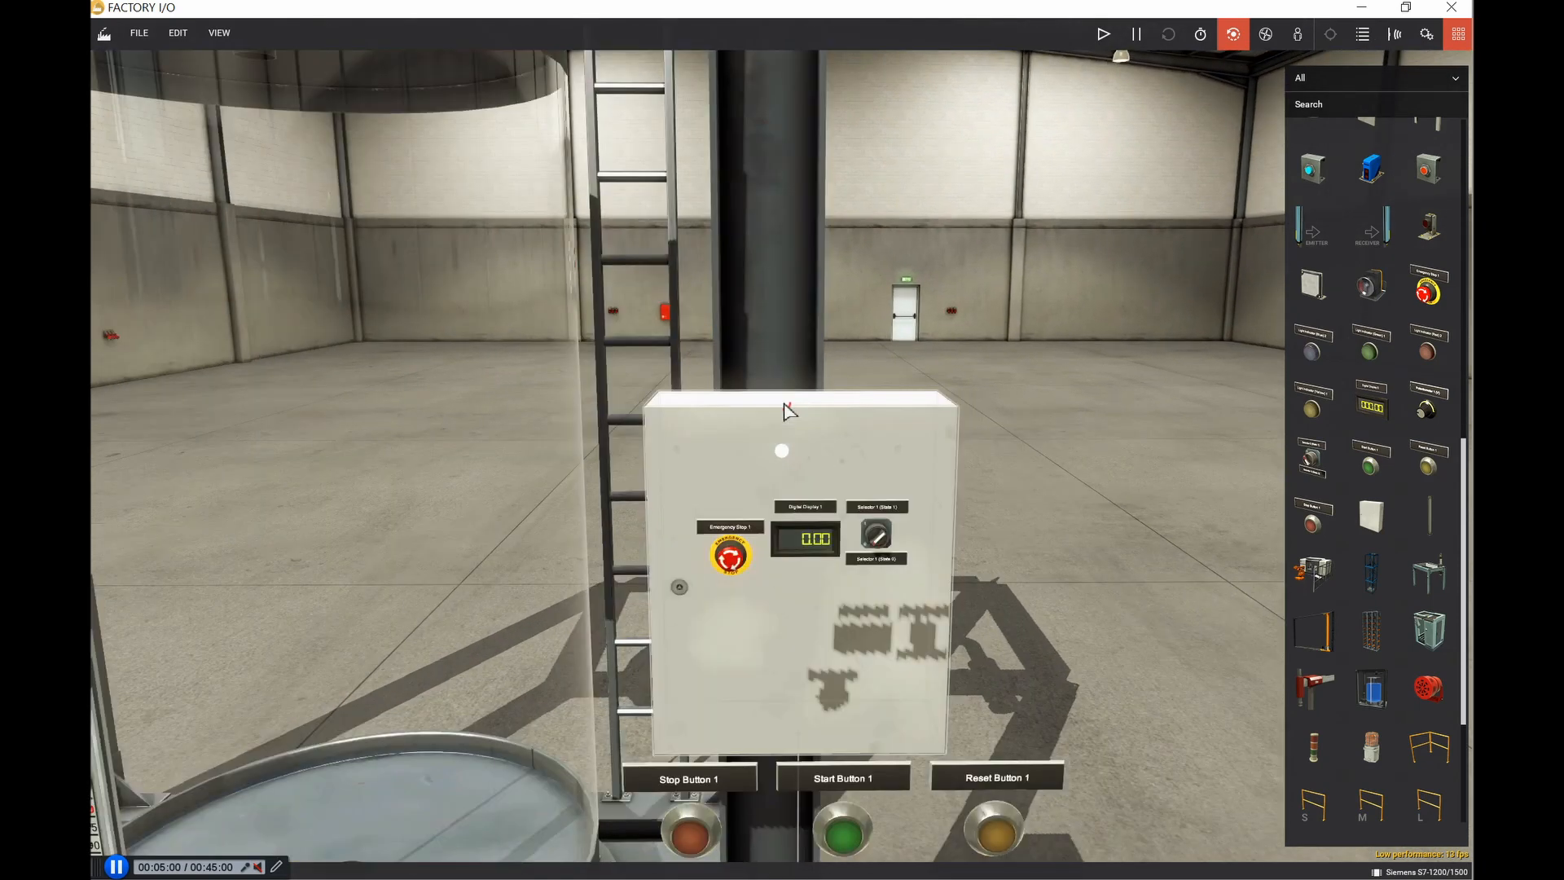
pyautogui.moveTo(784, 423); pyautogui.dragTo(871, 410, button='right')
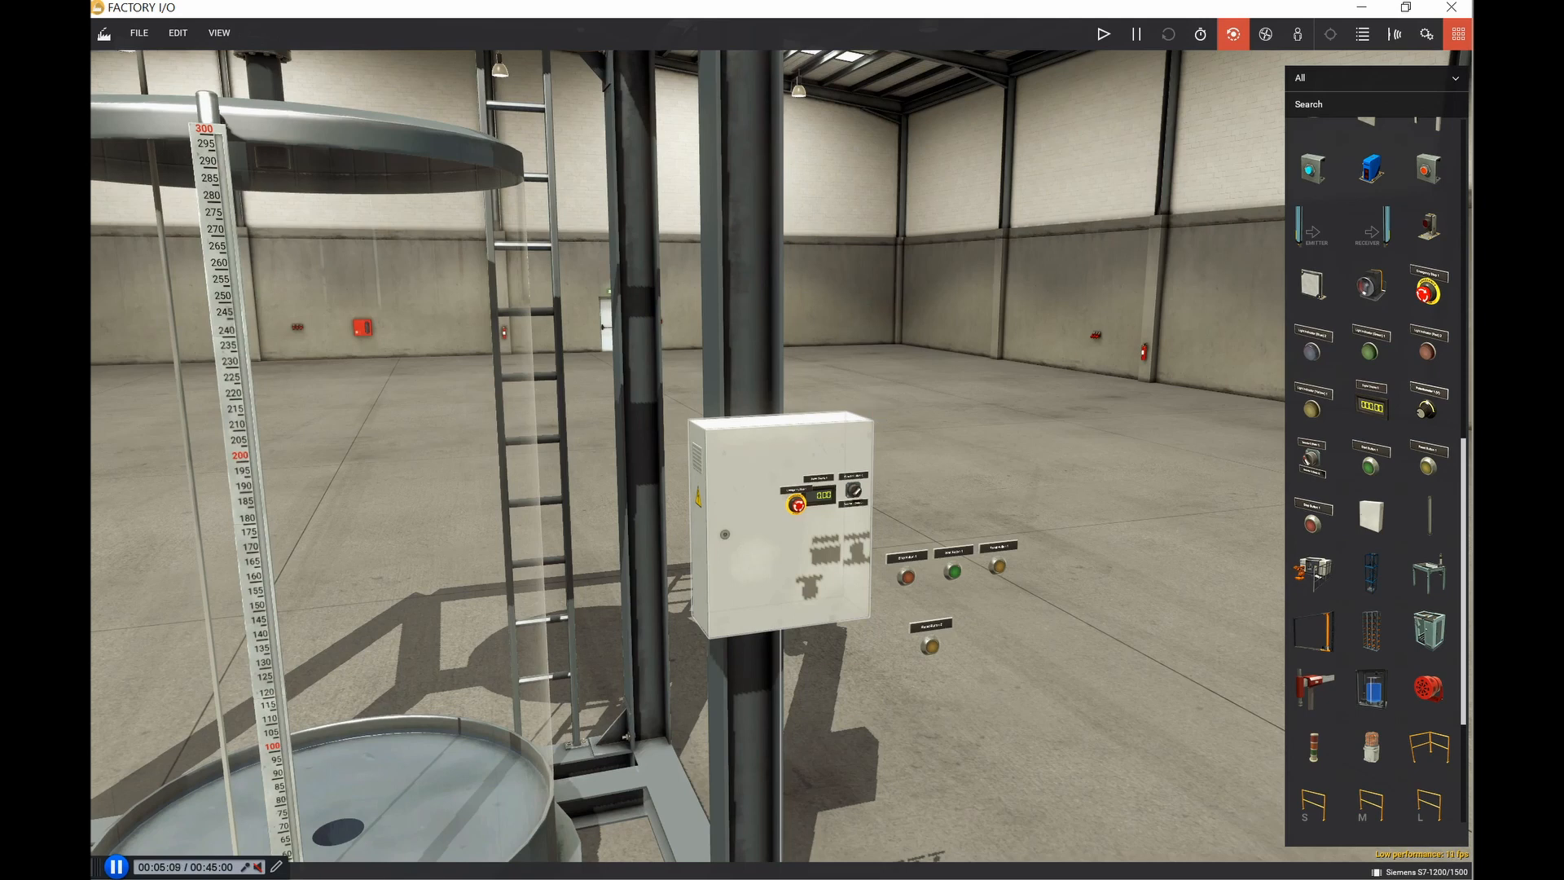
pyautogui.click(729, 878)
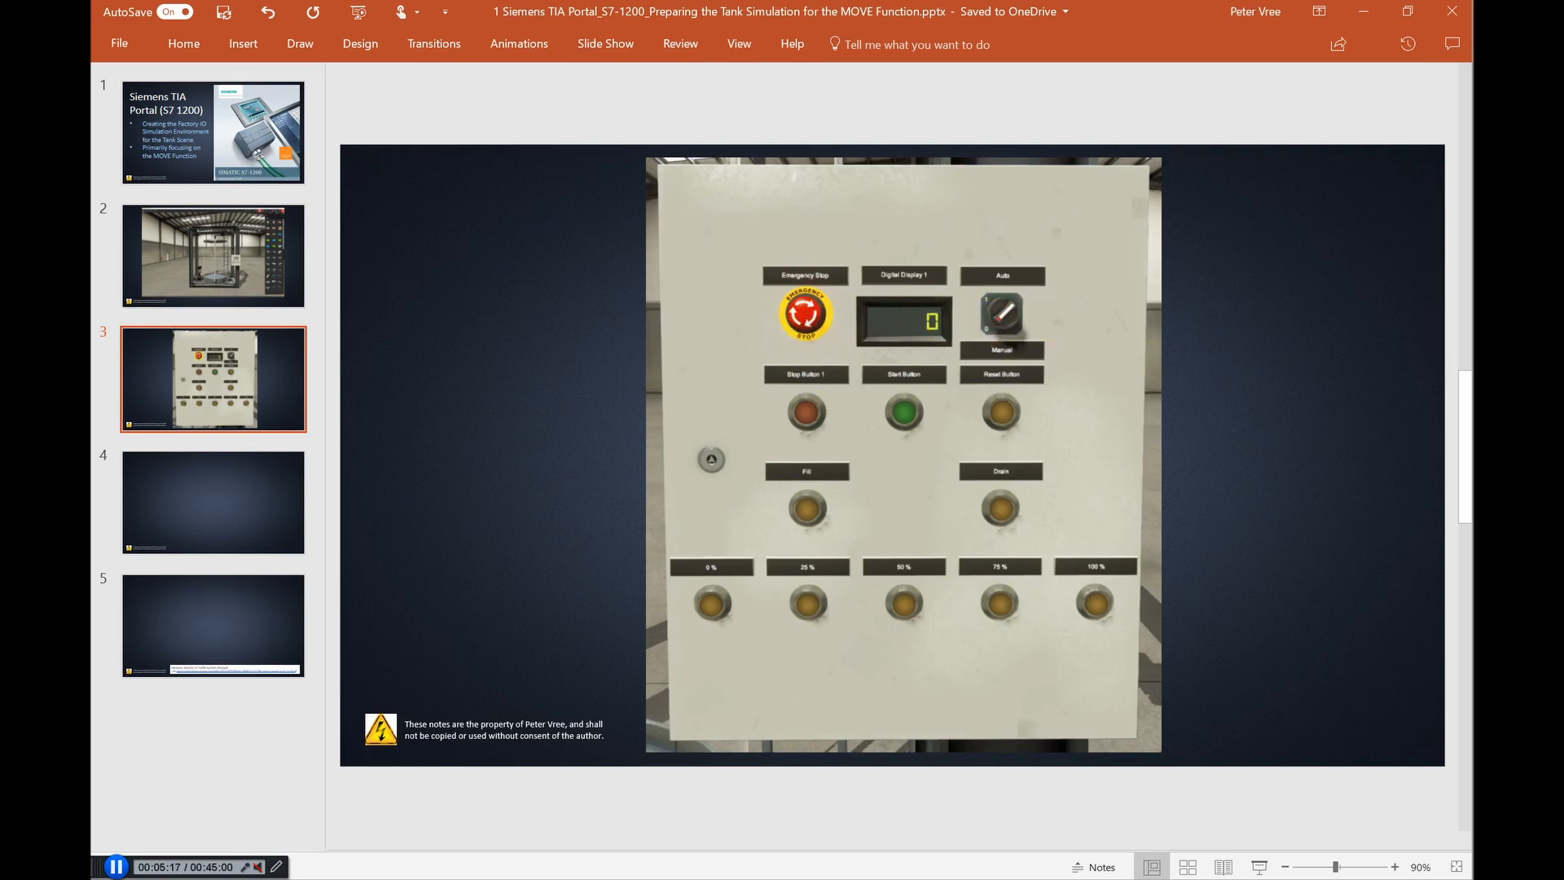
pyautogui.hotkey('alt', 'Tab')
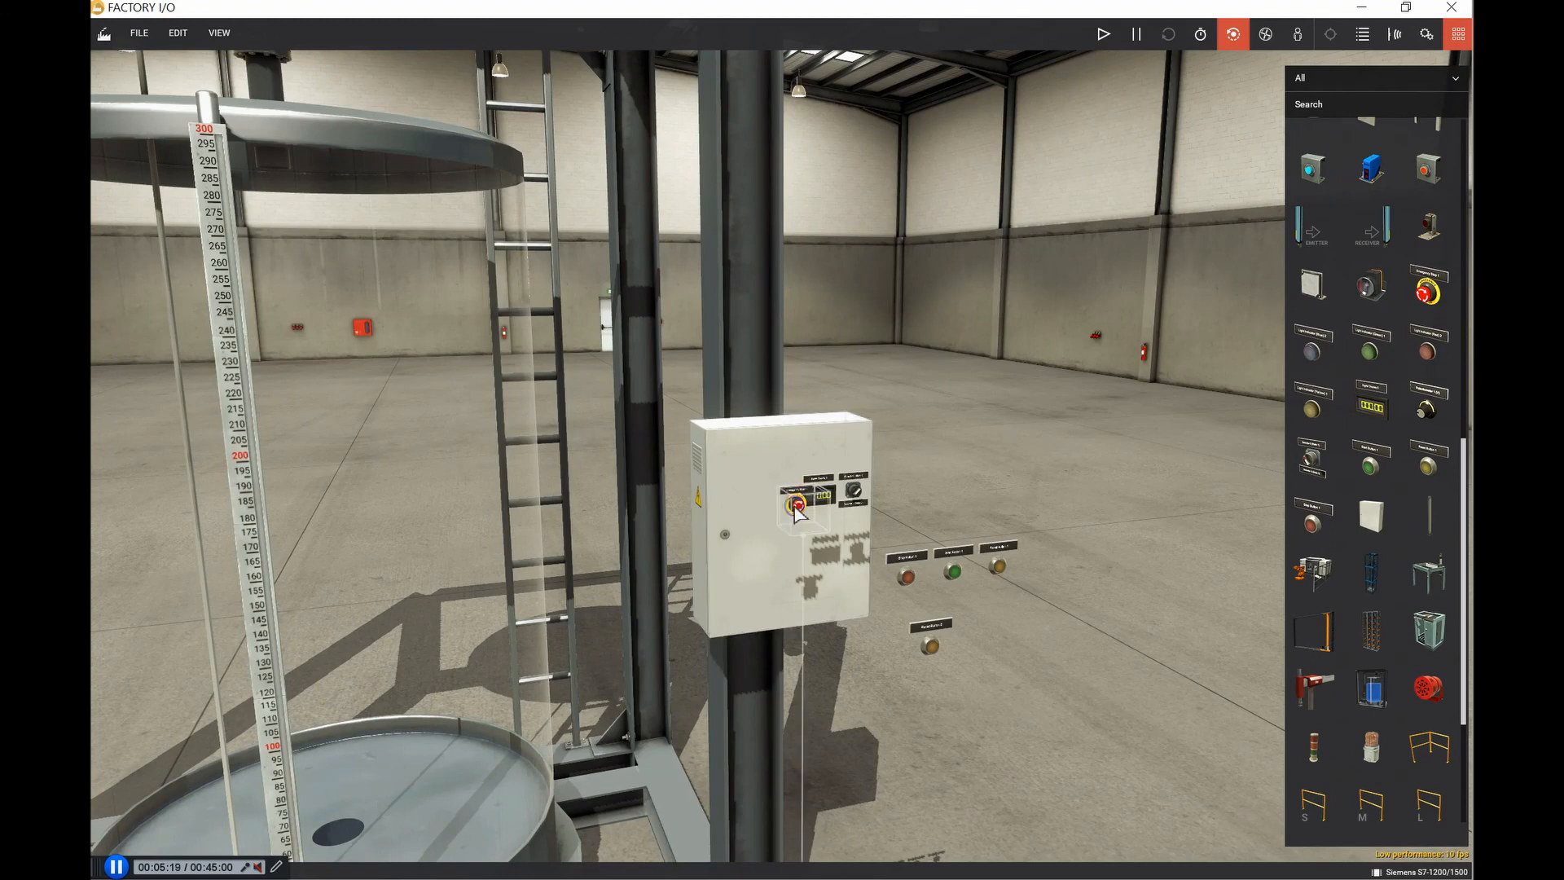
pyautogui.moveTo(792, 503); pyautogui.dragTo(756, 476)
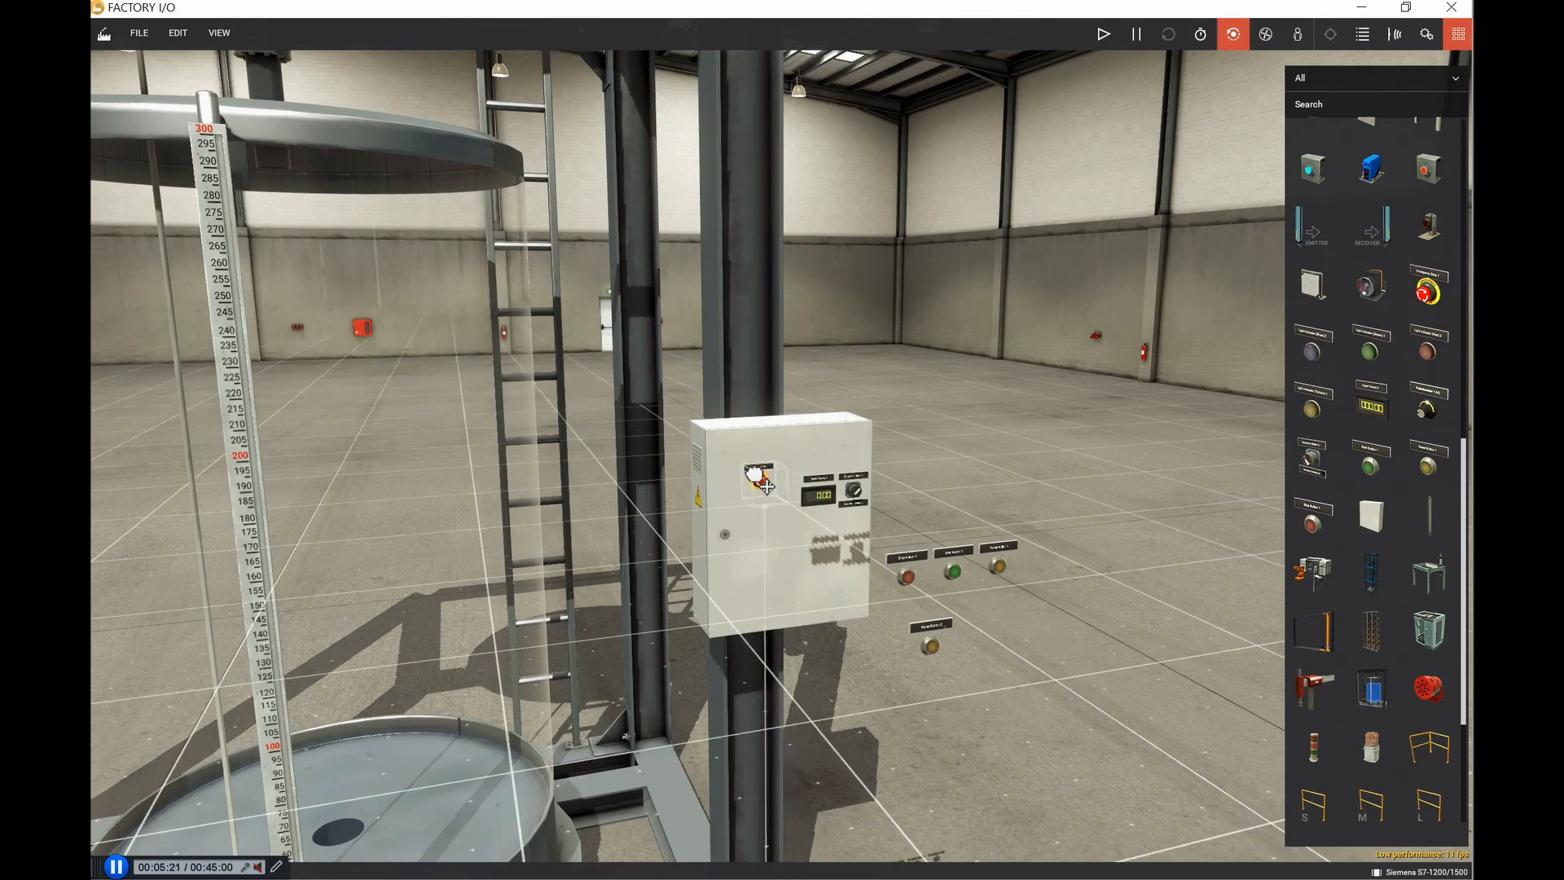
# Step: Shift the Digital Display and the Selector on the switchboard so they sit side by side, level with the Emergency Stop
pyautogui.doubleClick(755, 476)
pyautogui.click(848, 473)
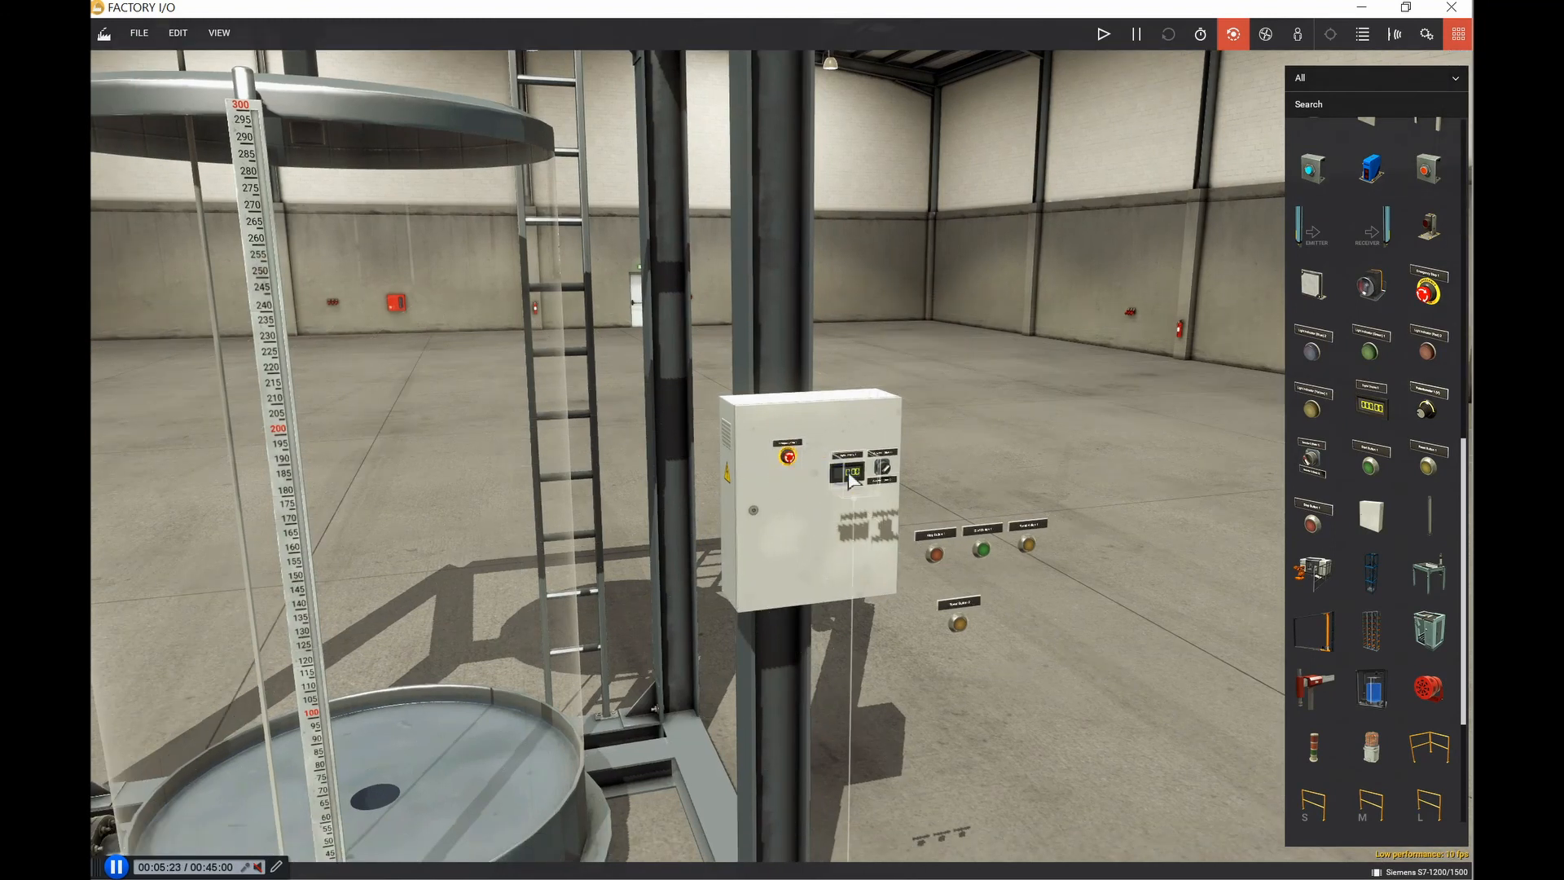
pyautogui.moveTo(841, 468); pyautogui.dragTo(827, 452)
pyautogui.doubleClick(814, 454)
pyautogui.click(852, 469)
pyautogui.doubleClick(826, 452)
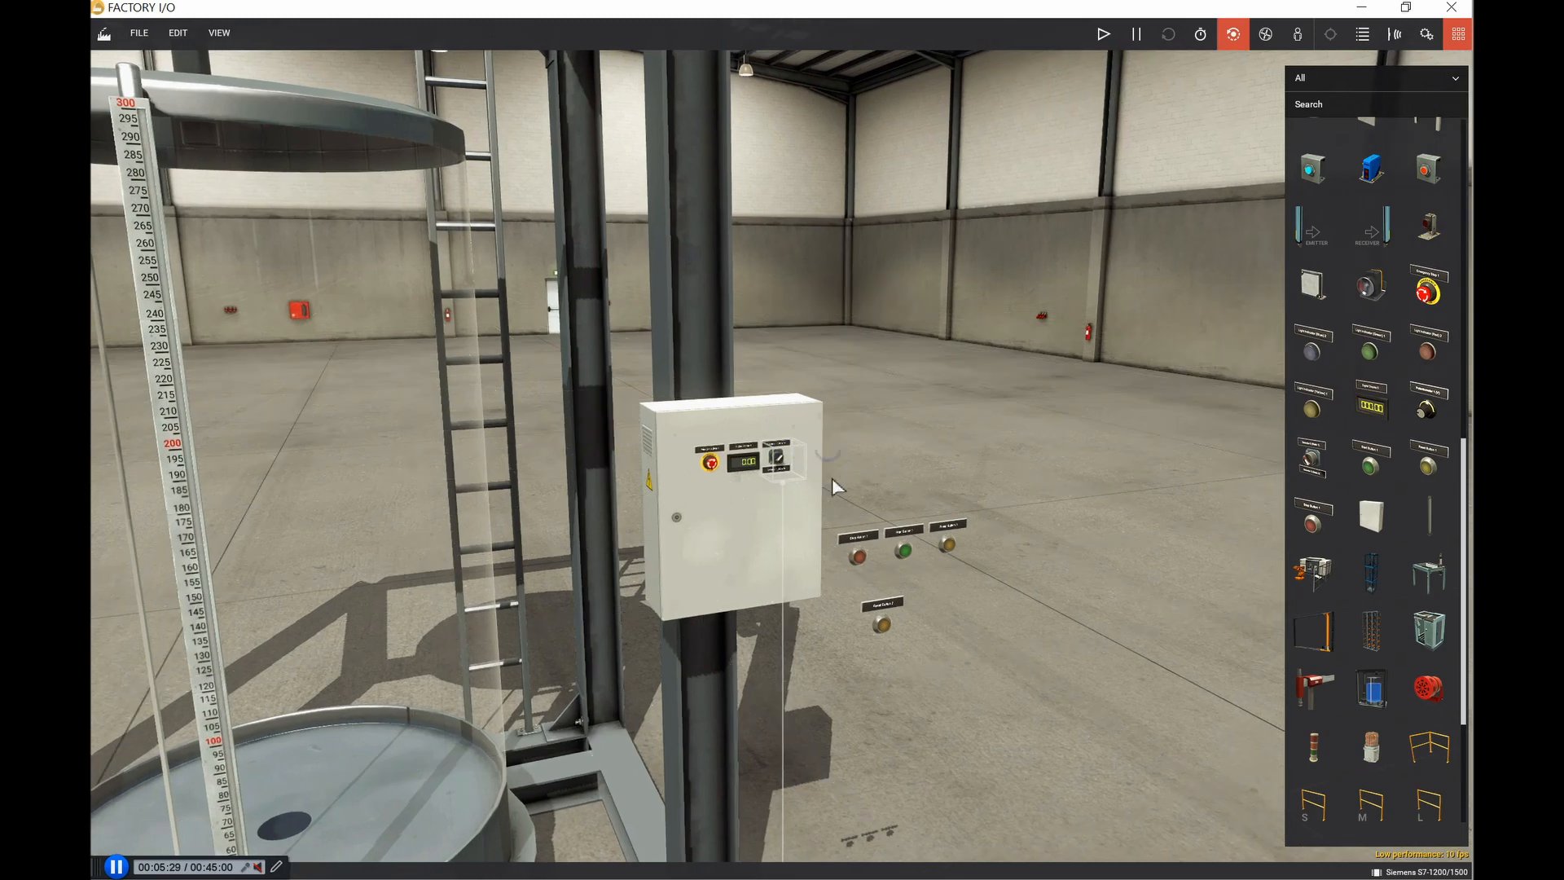
# Step: Move the floating Stop Button onto the front of the switchboard, directly below the Emergency Stop
pyautogui.click(860, 558)
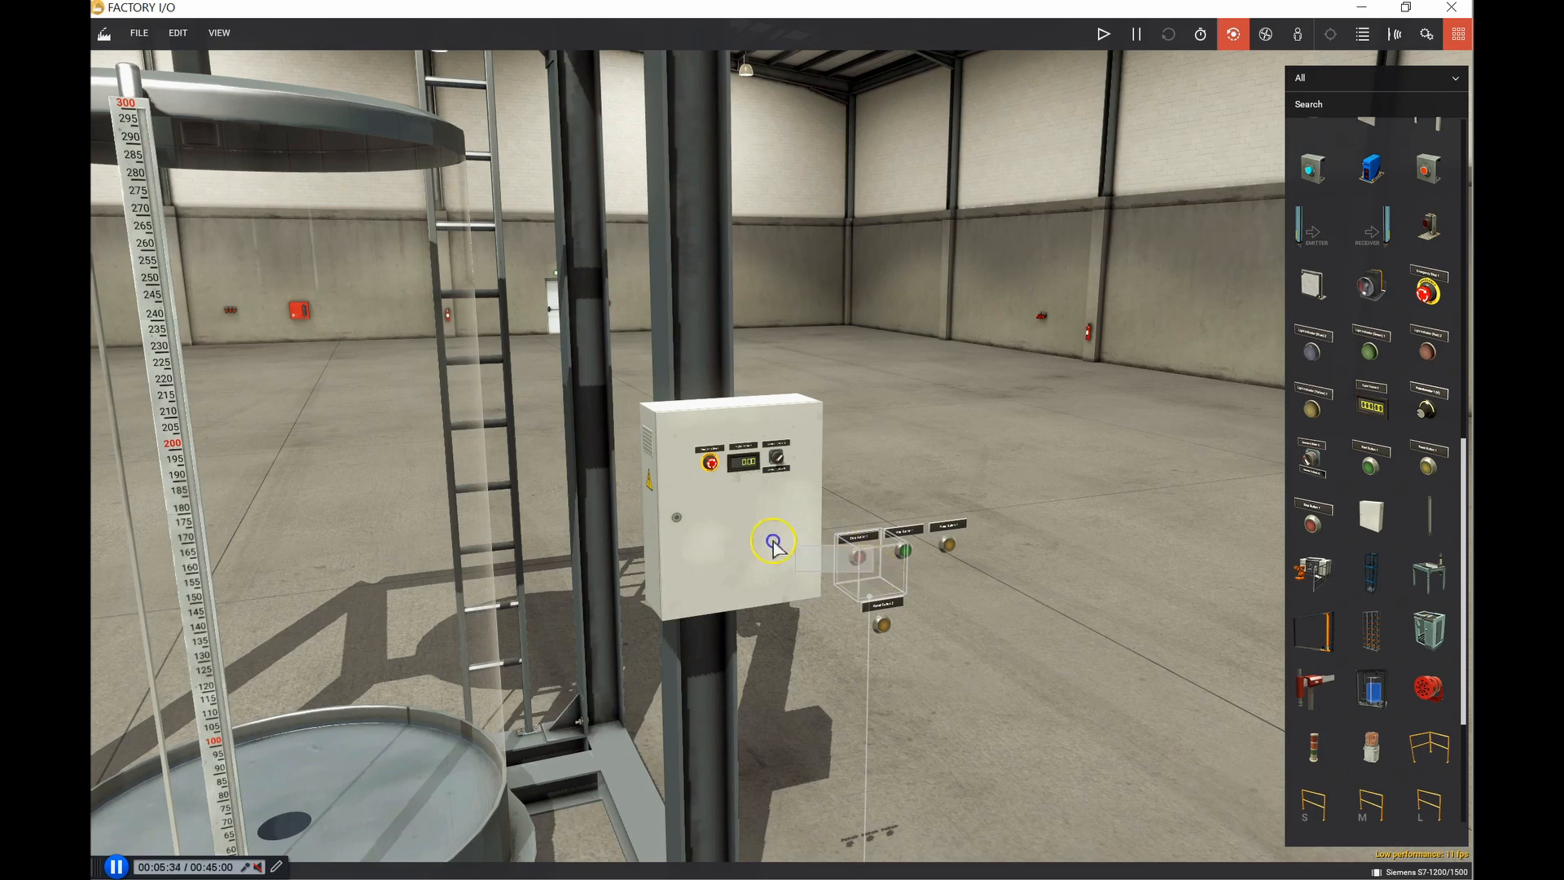
pyautogui.click(877, 586)
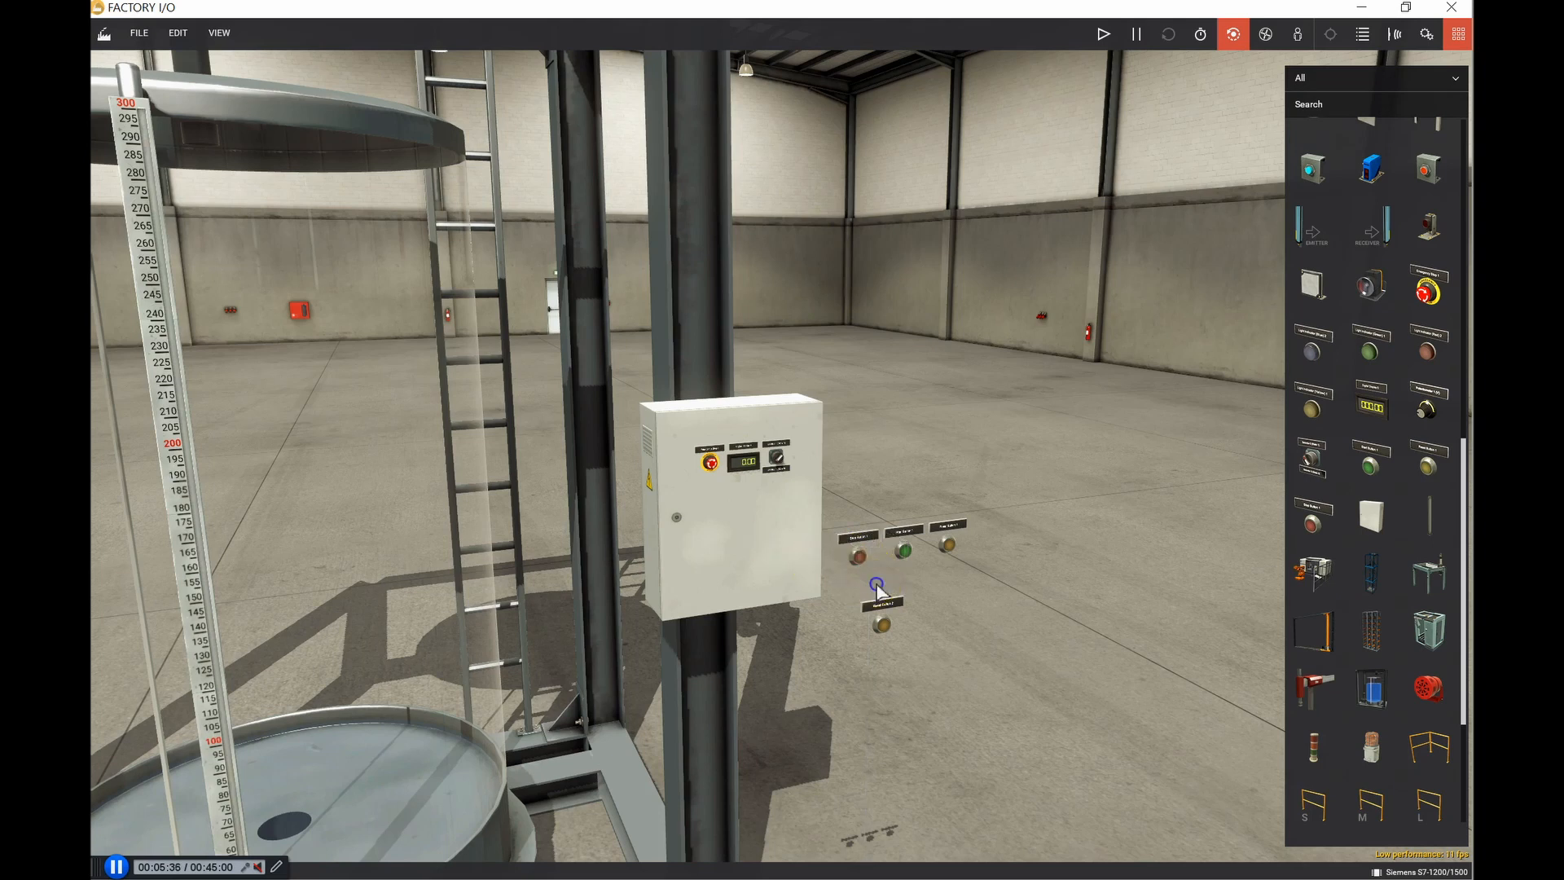
pyautogui.click(861, 546)
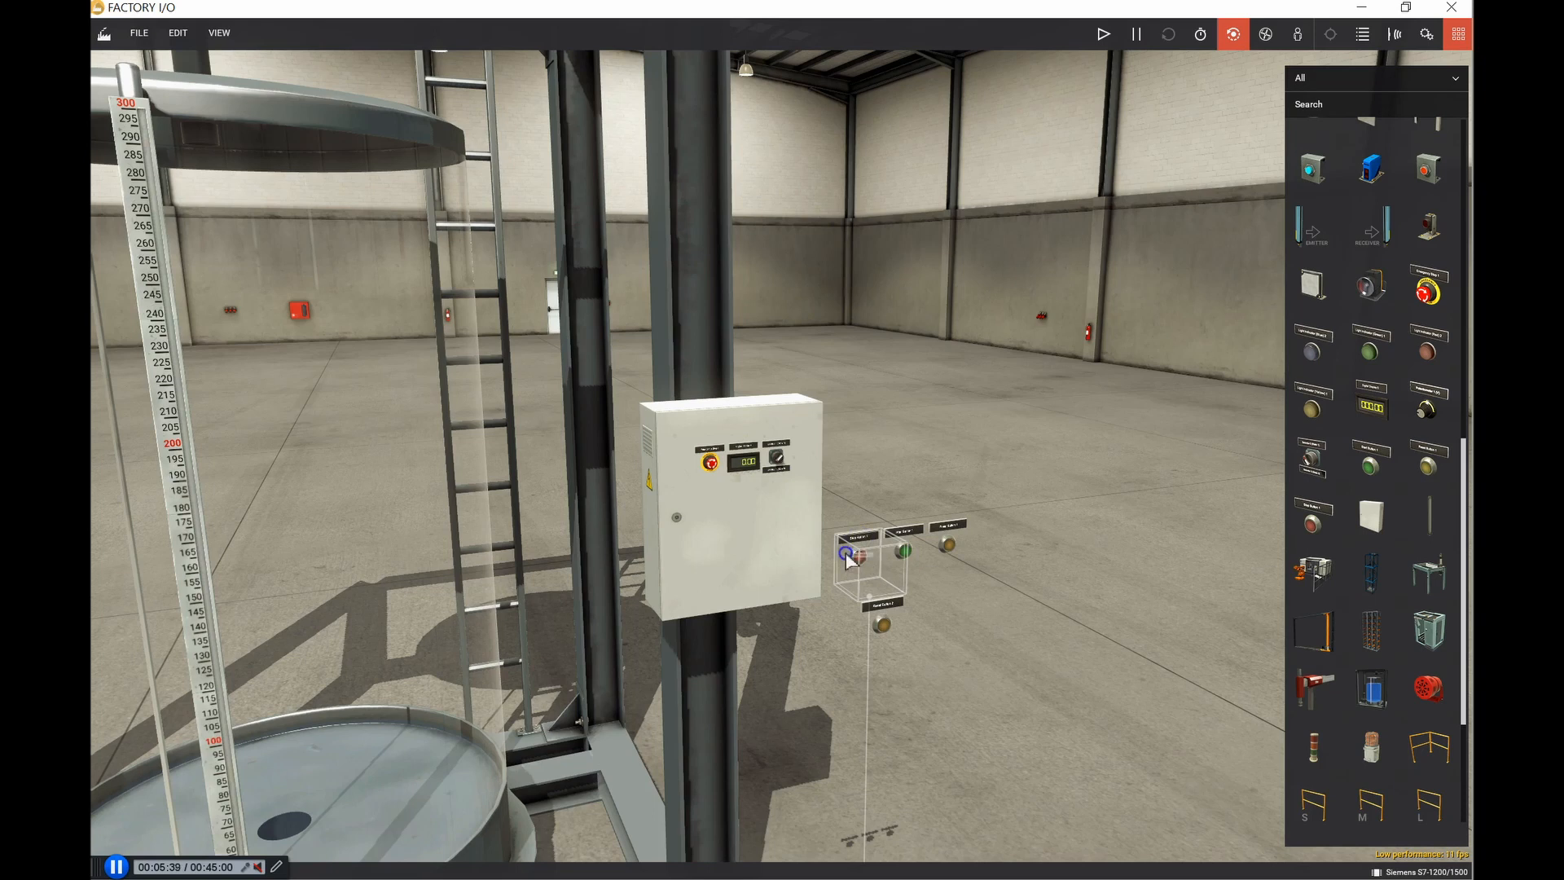
pyautogui.moveTo(714, 546); pyautogui.dragTo(937, 493, button='right')
pyautogui.click(1064, 489)
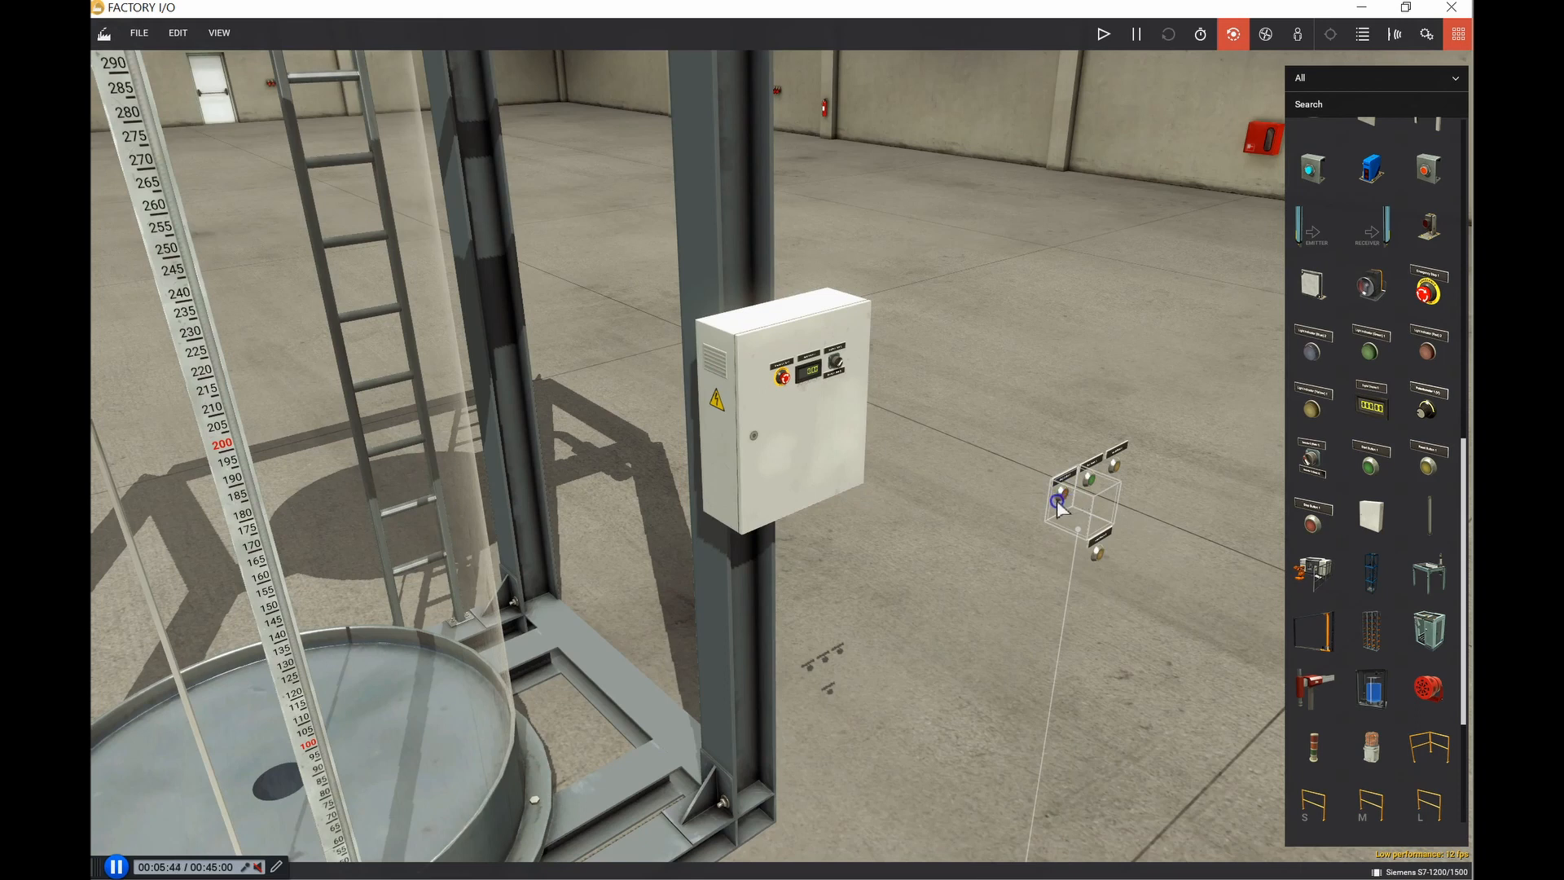
pyautogui.click(1063, 489)
pyautogui.click(1076, 503)
pyautogui.moveTo(913, 487); pyautogui.dragTo(1090, 485)
pyautogui.click(1088, 482)
pyautogui.click(796, 450)
pyautogui.moveTo(776, 442); pyautogui.dragTo(775, 440, button='right')
pyautogui.click(885, 481)
pyautogui.click(894, 487)
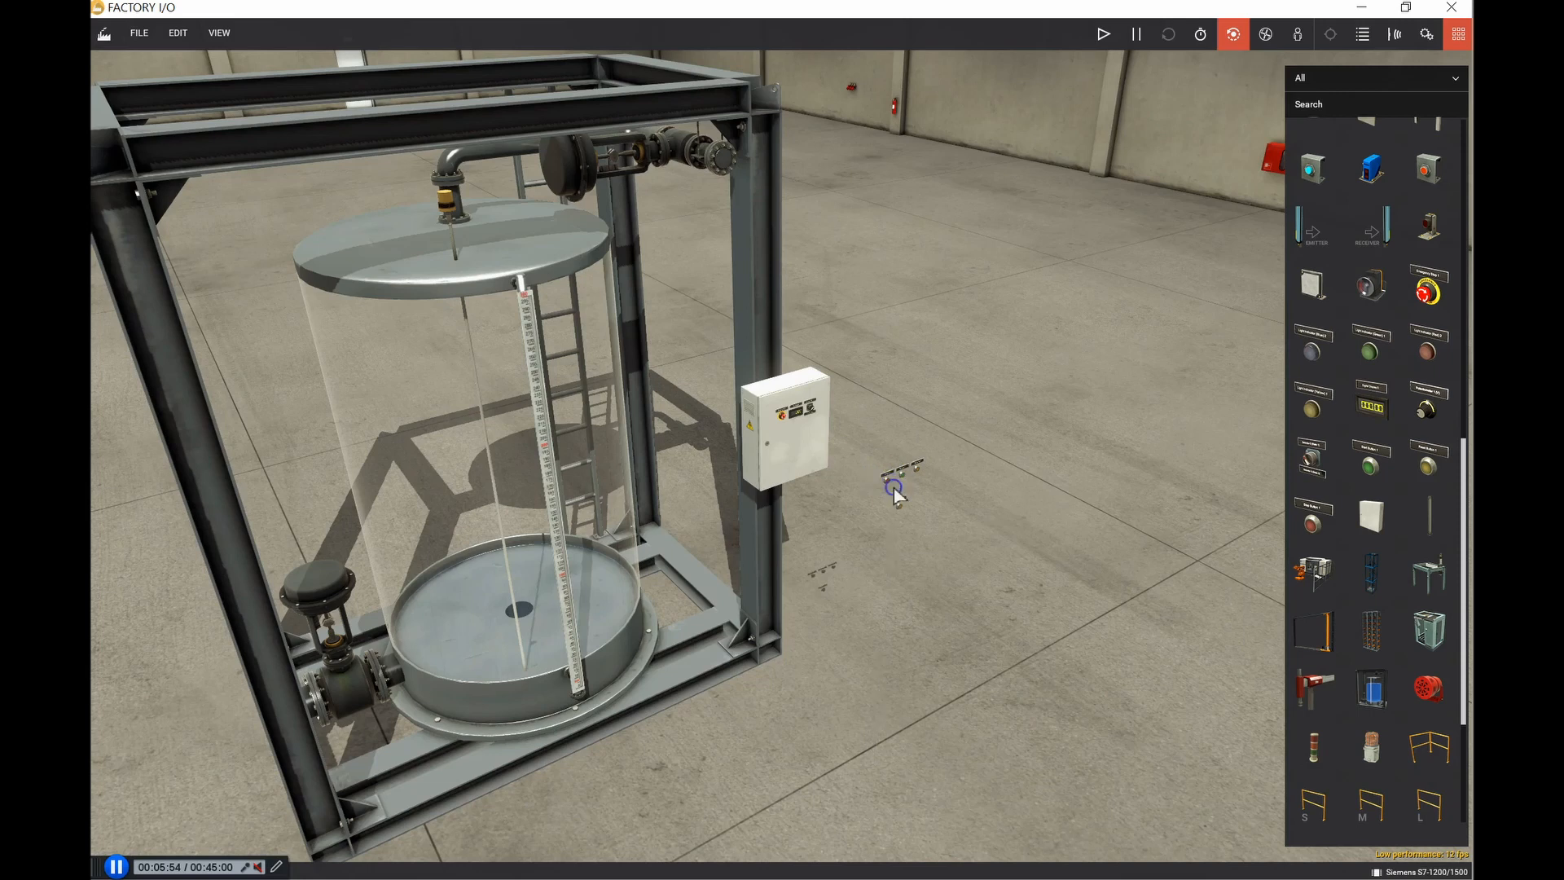
pyautogui.click(886, 483)
pyautogui.moveTo(887, 483); pyautogui.dragTo(807, 449)
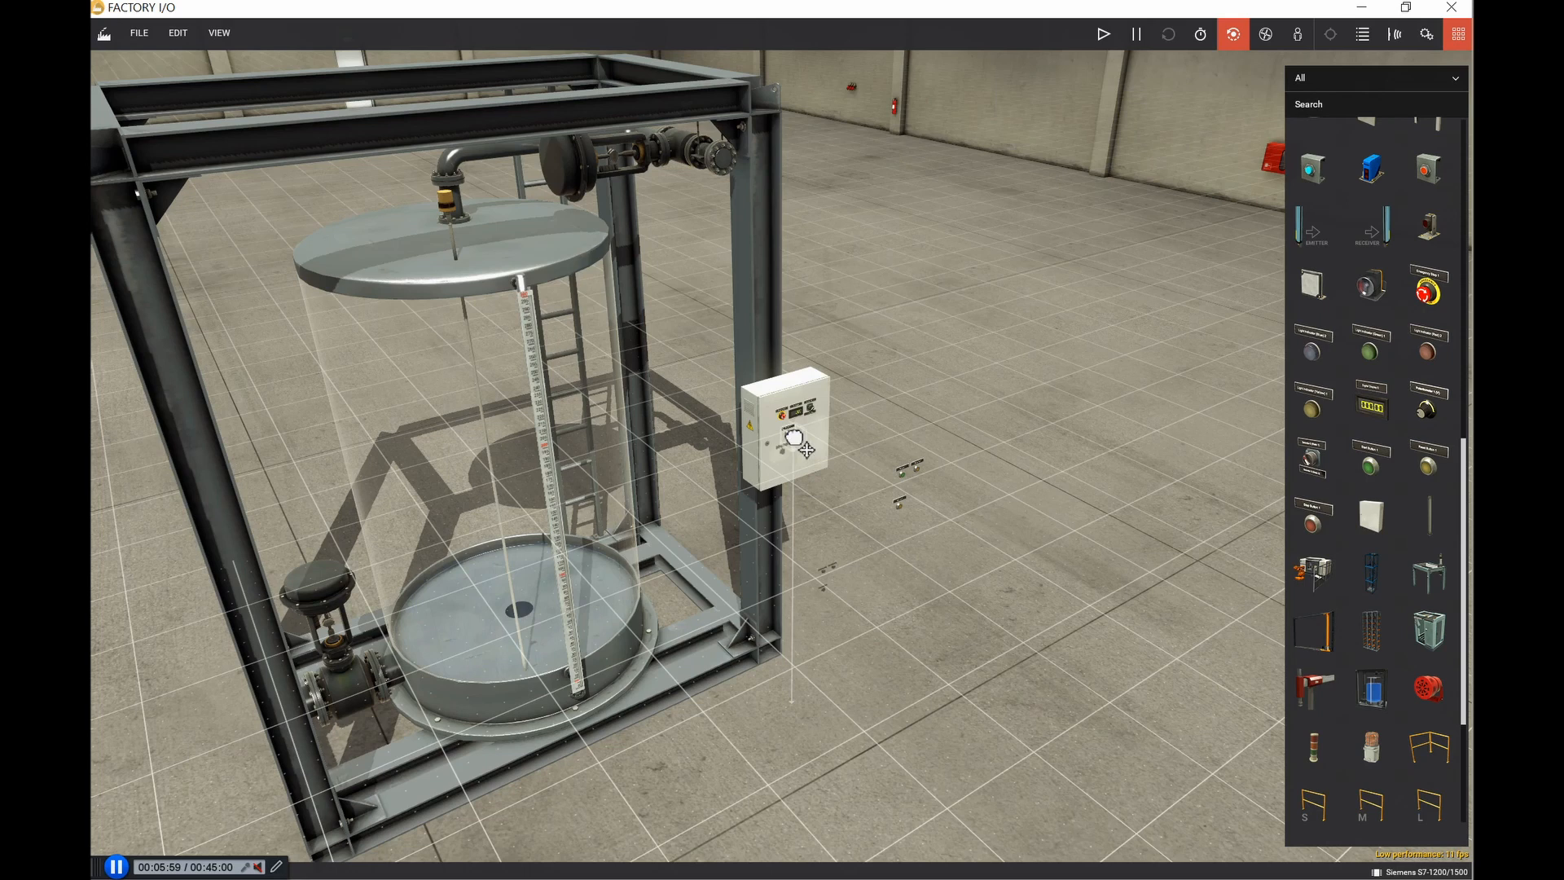
pyautogui.moveTo(801, 444); pyautogui.dragTo(791, 438)
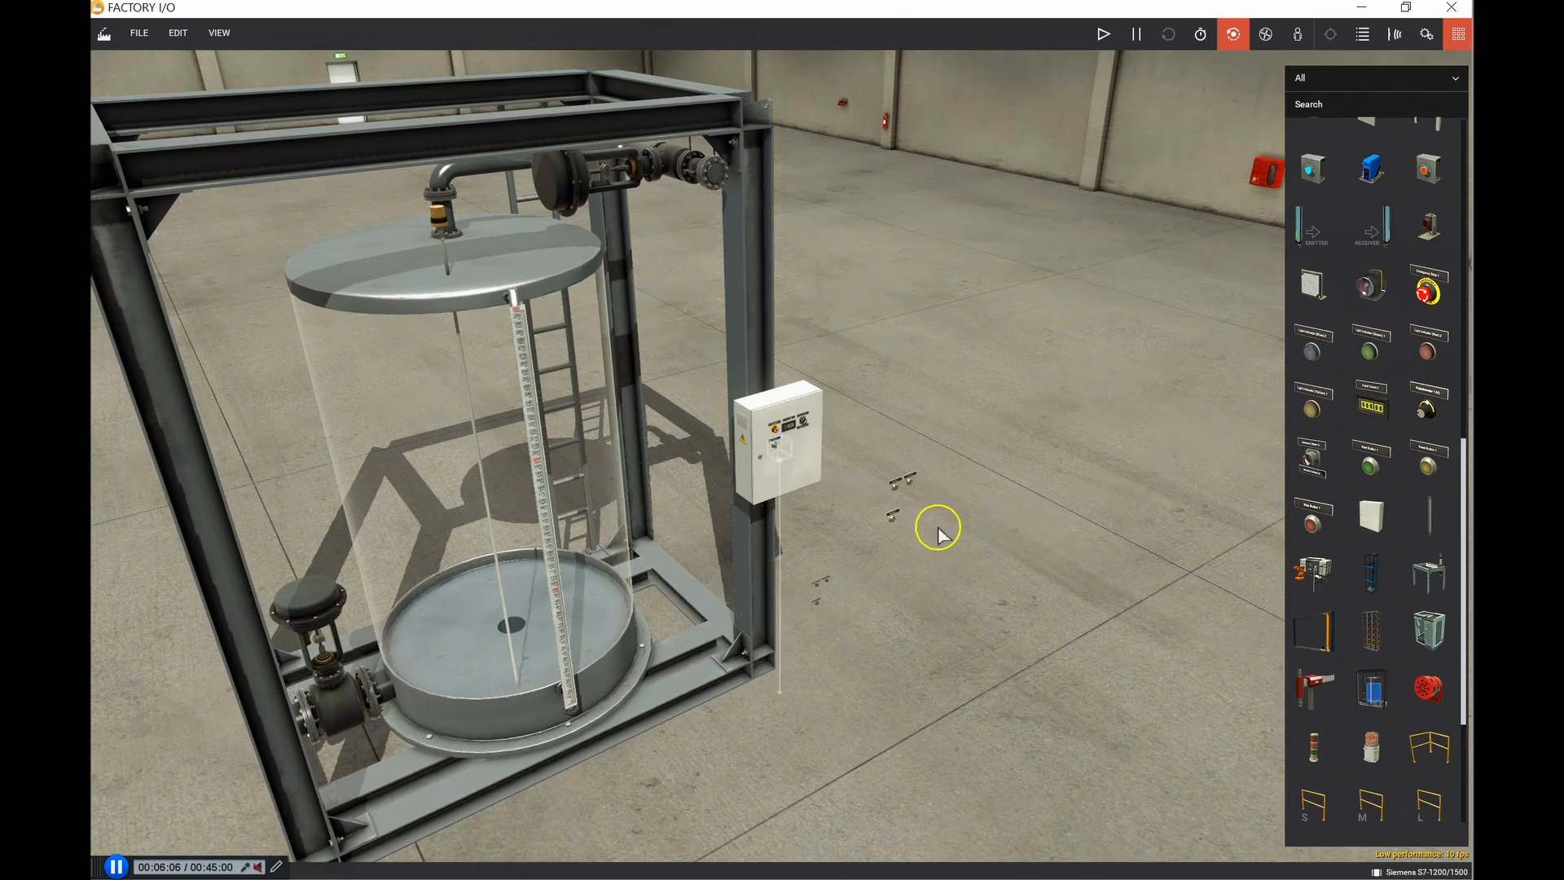
# Step: Move the Start Button below the Digital Display and the Reset Button below the Selector, in line with the Stop Button
pyautogui.moveTo(894, 491); pyautogui.dragTo(800, 453)
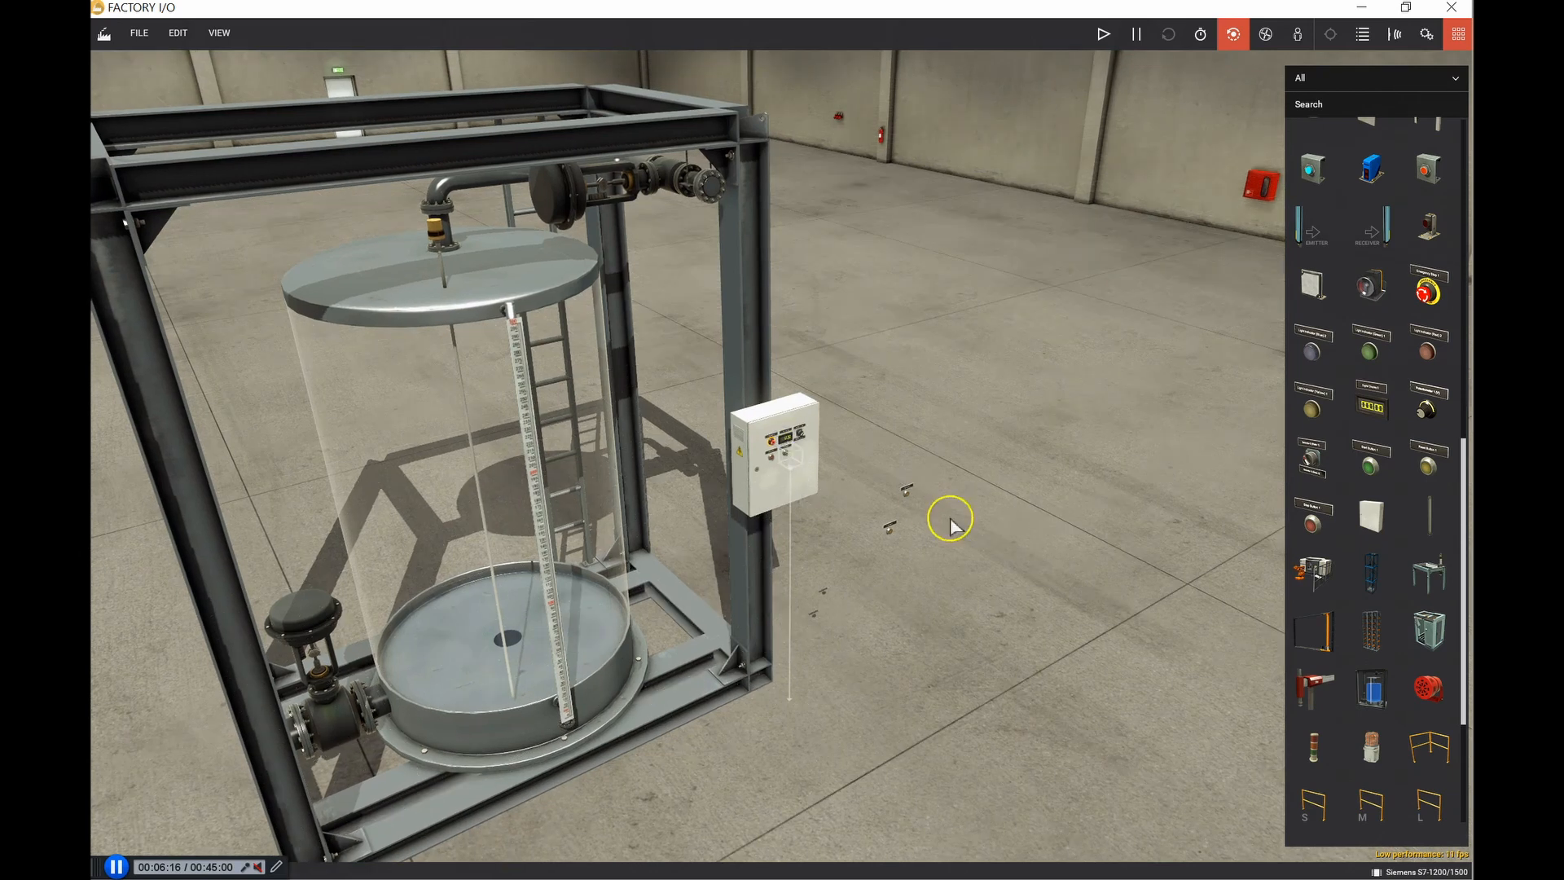
pyautogui.click(907, 495)
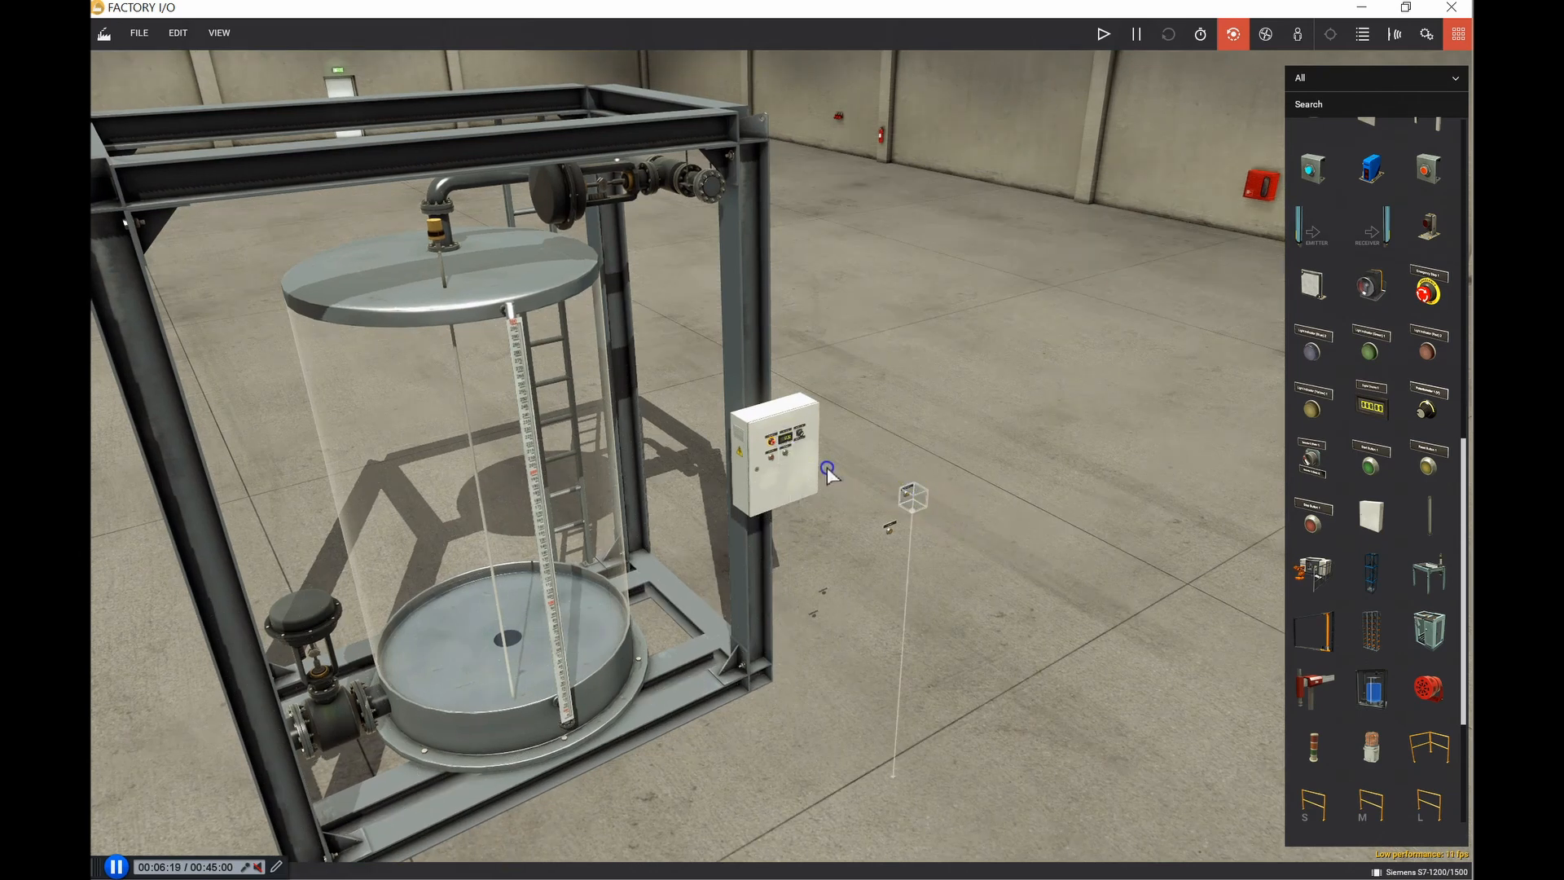
pyautogui.click(911, 496)
pyautogui.click(911, 496)
pyautogui.click(881, 494)
pyautogui.click(907, 495)
pyautogui.click(907, 506)
pyautogui.doubleClick(909, 493)
pyautogui.click(794, 457)
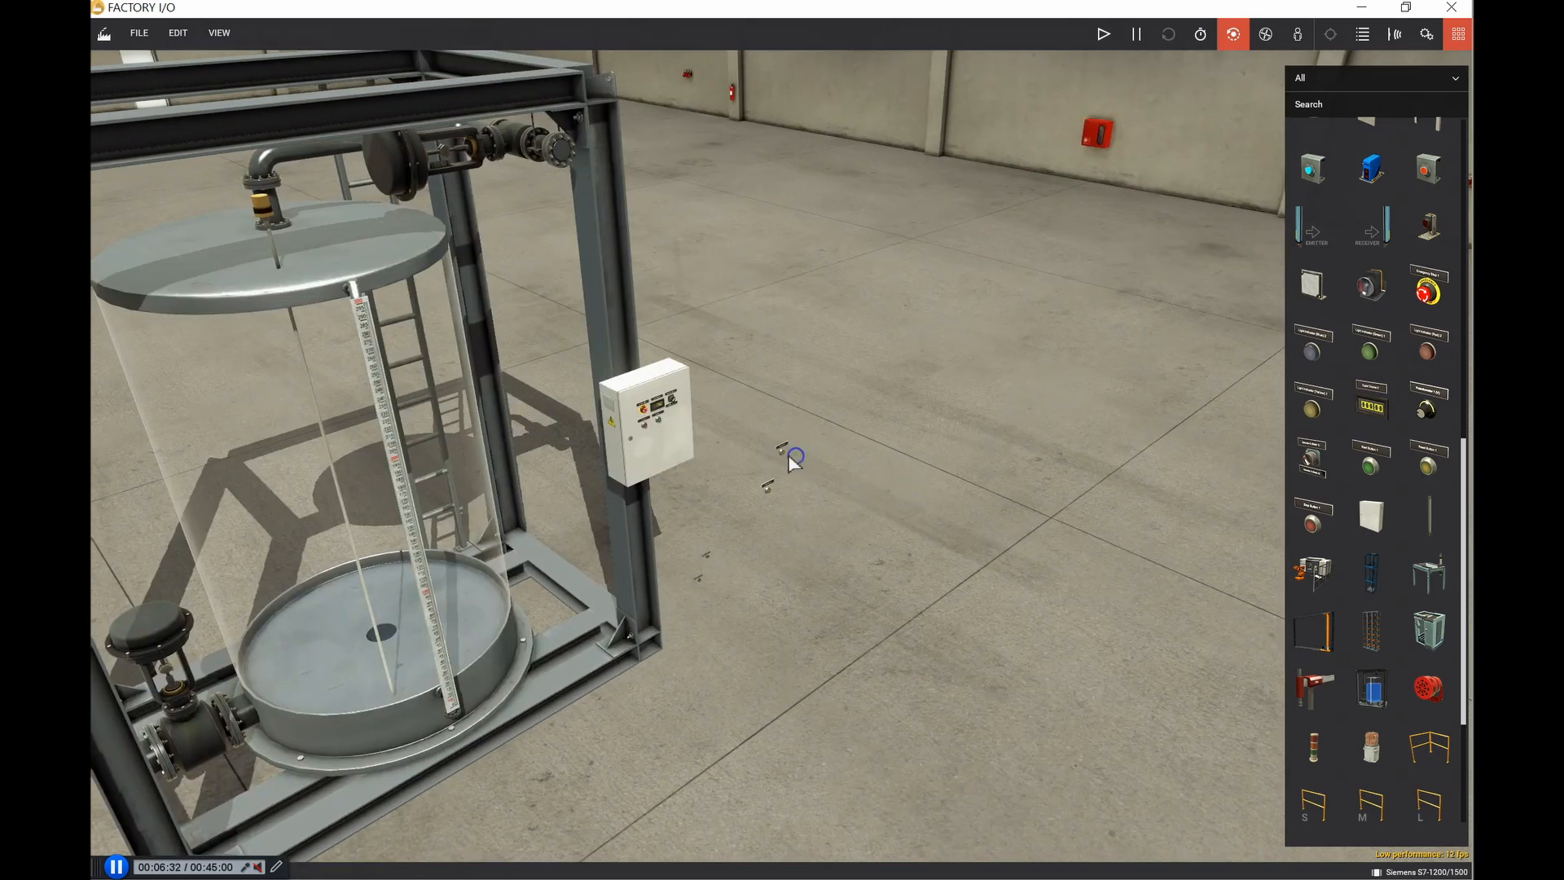
pyautogui.click(785, 458)
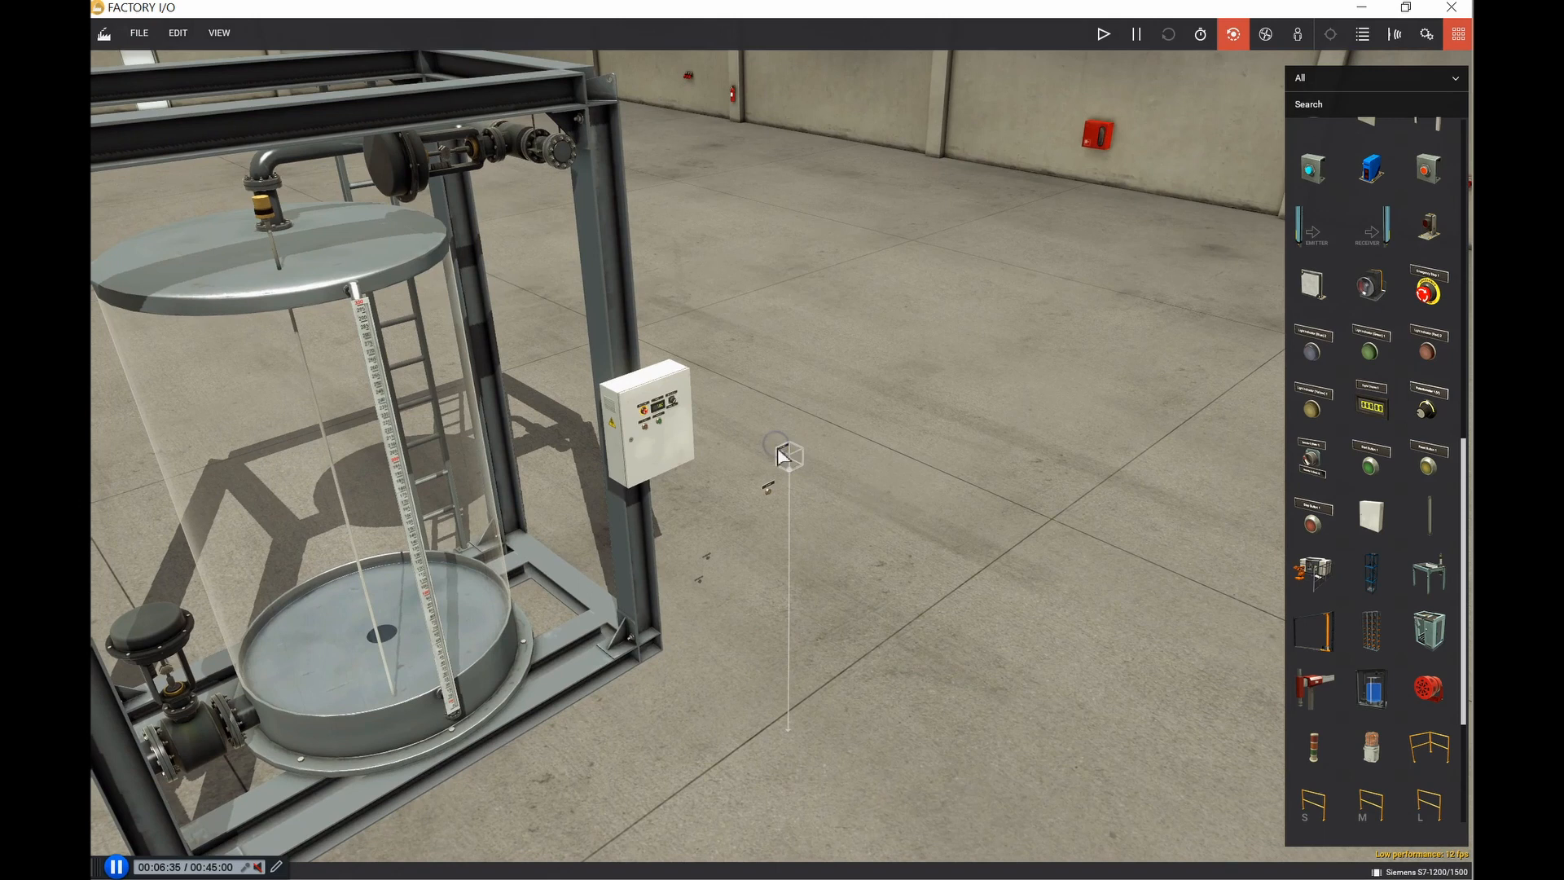
pyautogui.moveTo(784, 457); pyautogui.dragTo(688, 430)
pyautogui.press('v')
pyautogui.moveTo(676, 416); pyautogui.dragTo(683, 423)
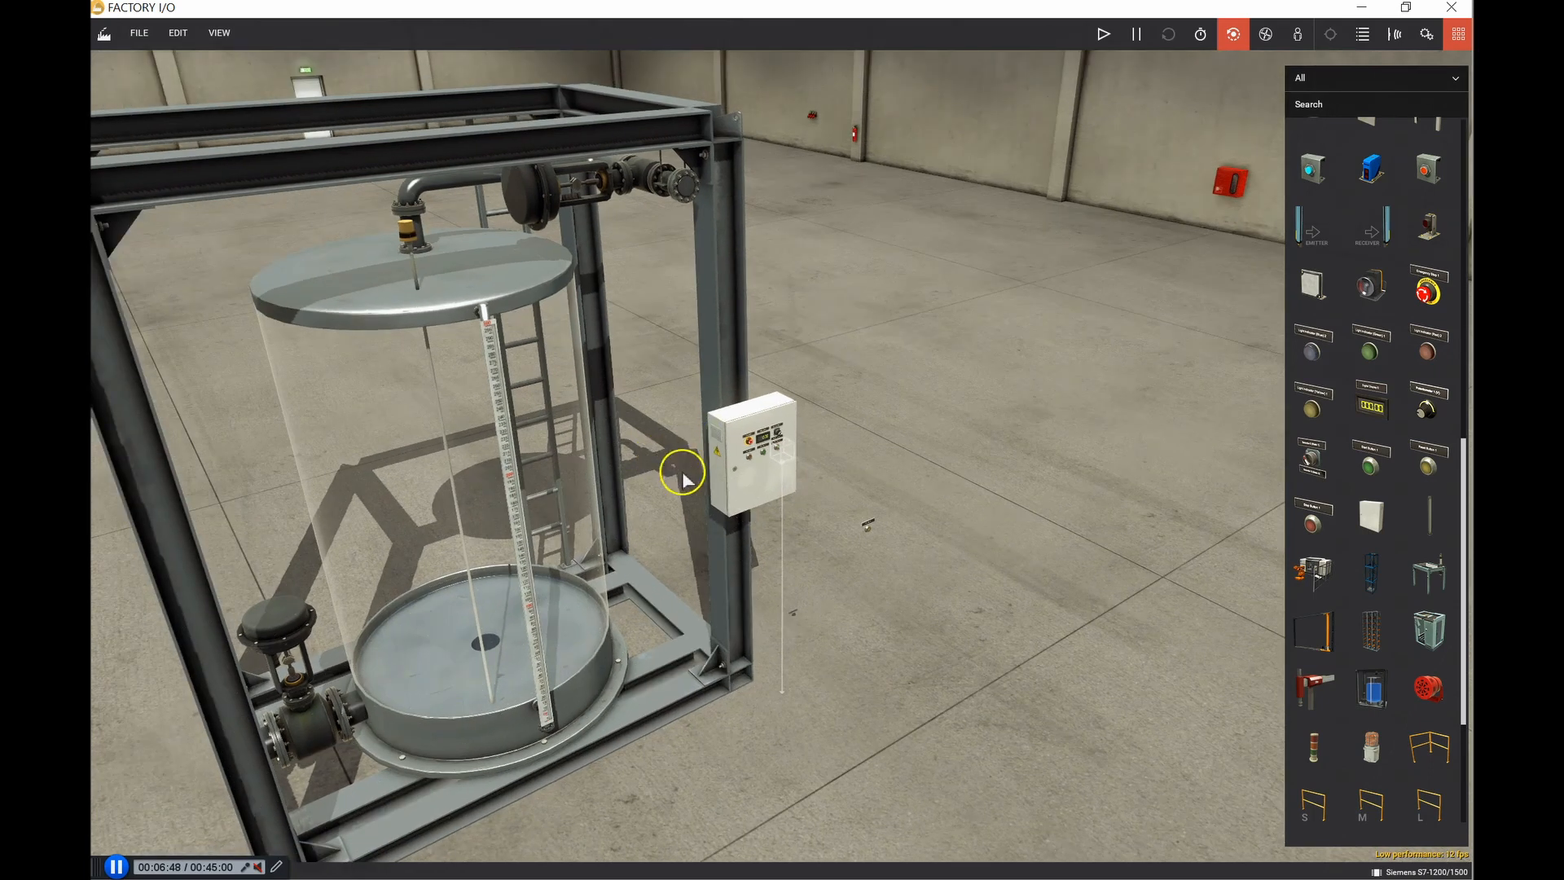
# Step: Check the reference slide and move the remaining floating Reset Button onto the switchboard, directly below the Stop Button
pyautogui.moveTo(870, 557); pyautogui.dragTo(868, 533)
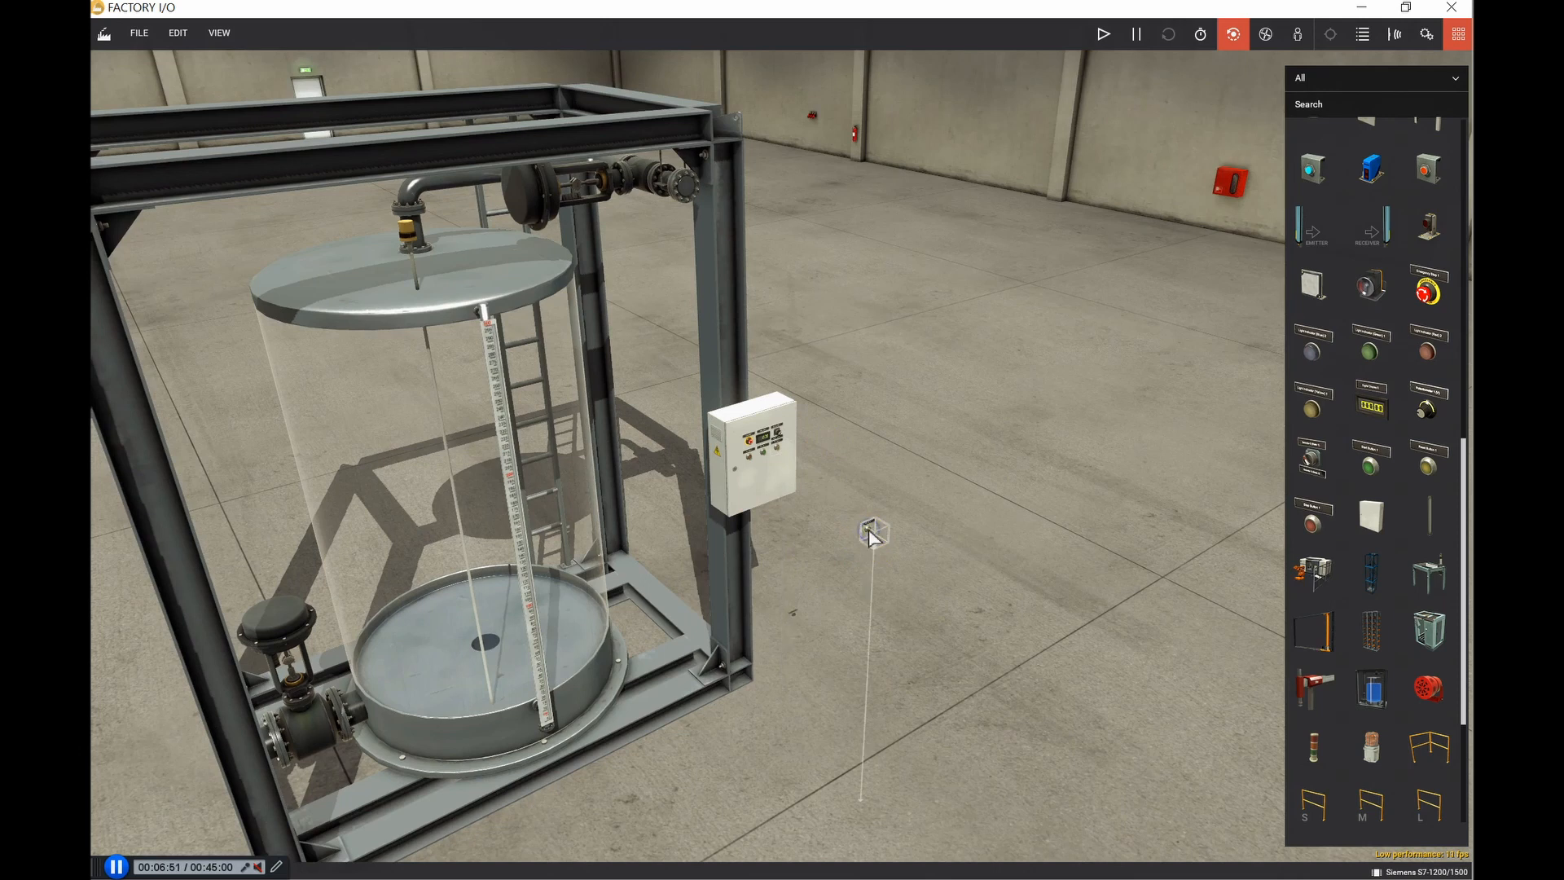
pyautogui.click(869, 529)
pyautogui.hotkey('alt', 'Tab')
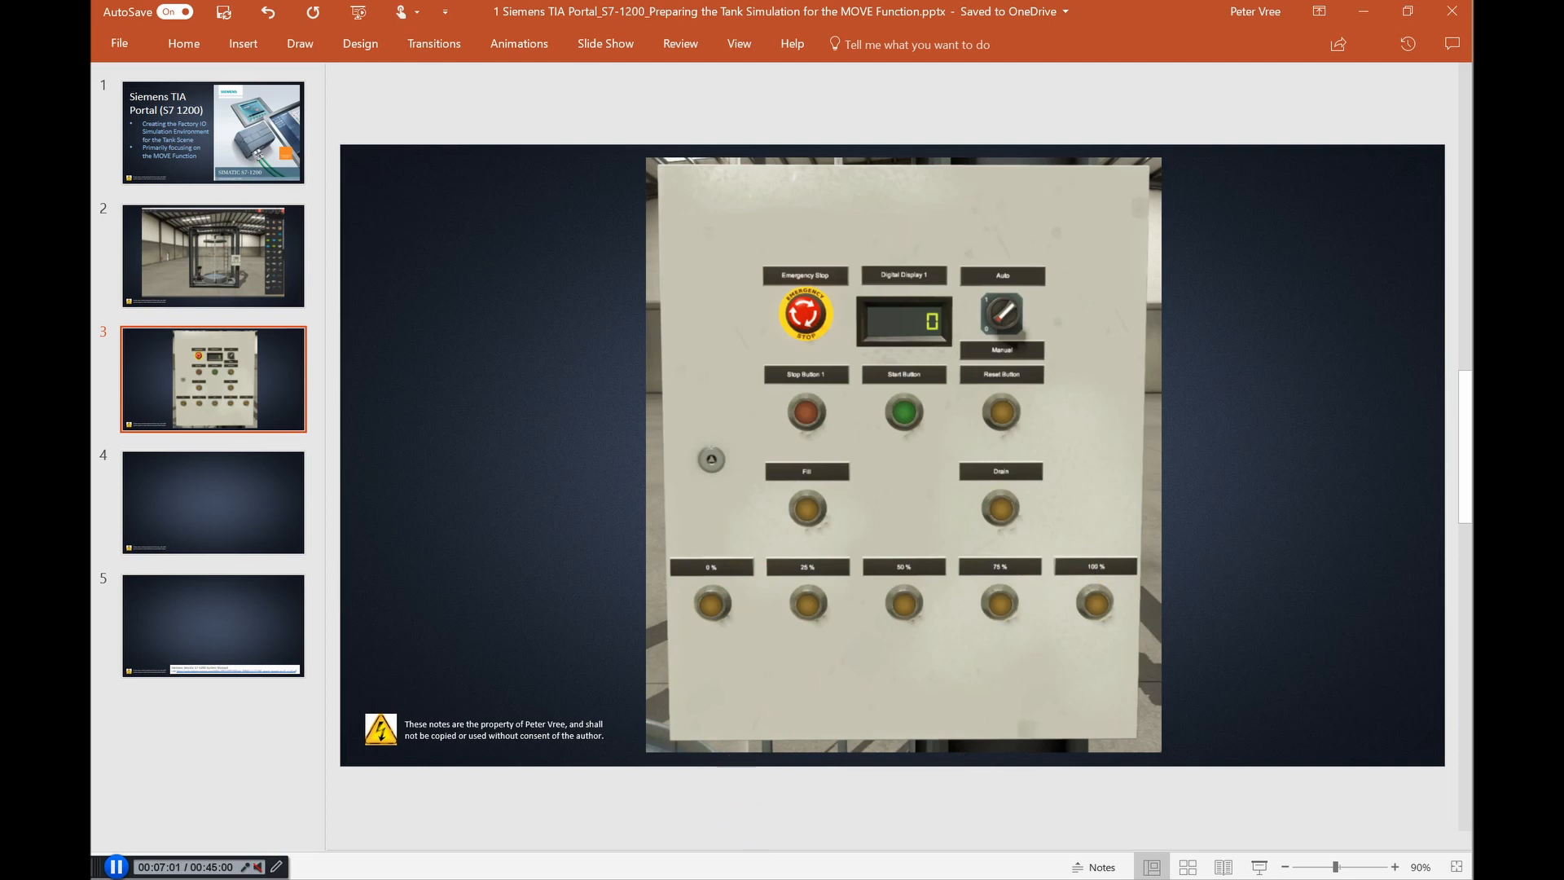
pyautogui.hotkey('alt', 'Tab')
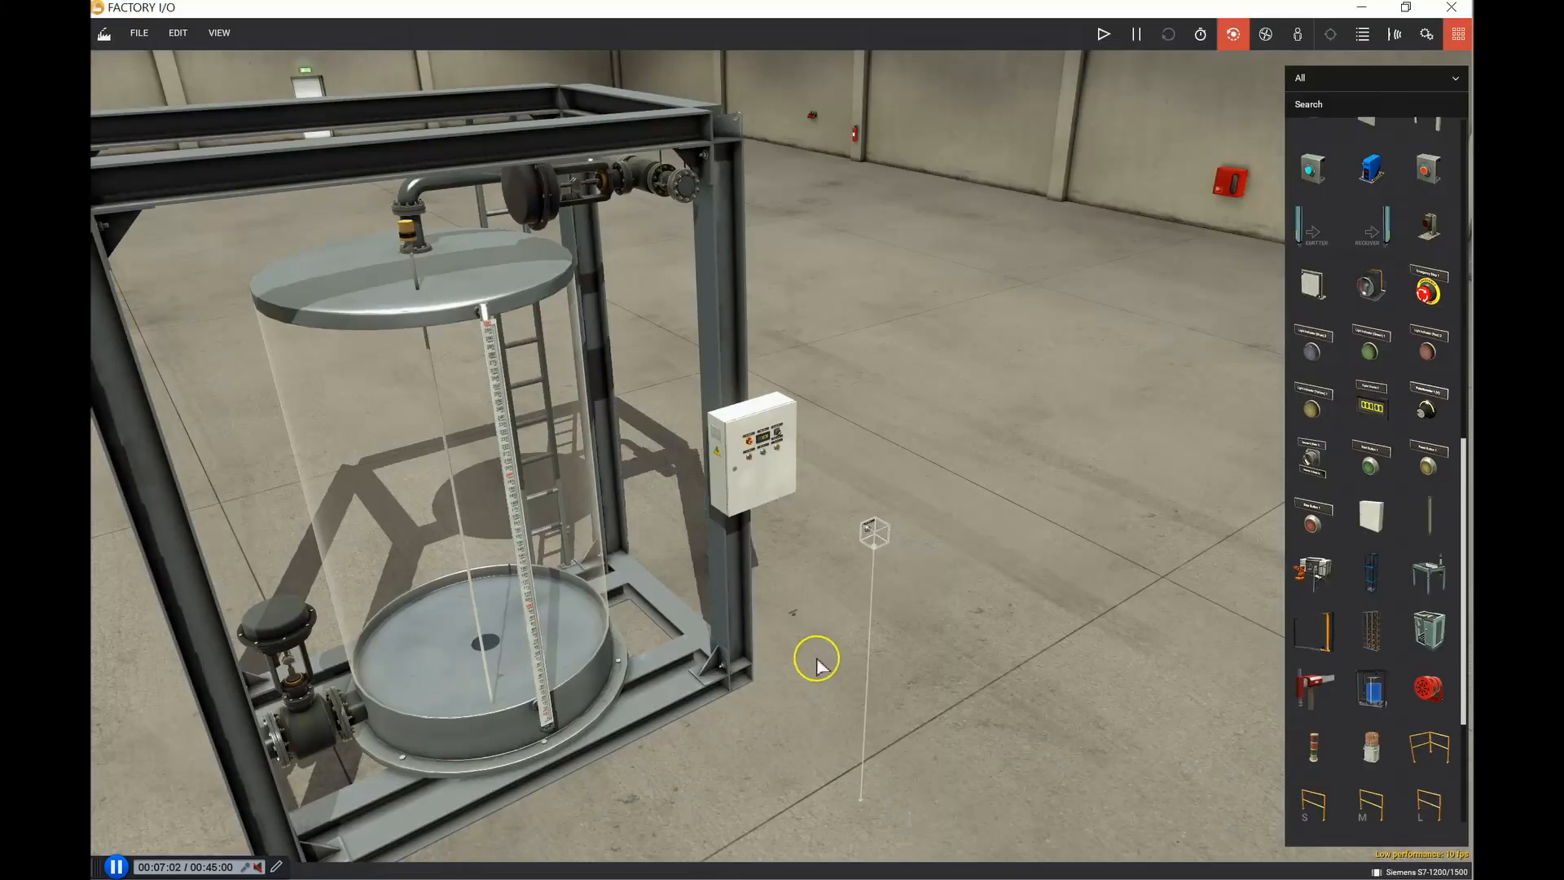
pyautogui.click(871, 535)
pyautogui.click(868, 530)
pyautogui.moveTo(844, 525); pyautogui.dragTo(802, 515)
pyautogui.doubleClick(774, 485)
pyautogui.moveTo(774, 486); pyautogui.dragTo(853, 484, button='right')
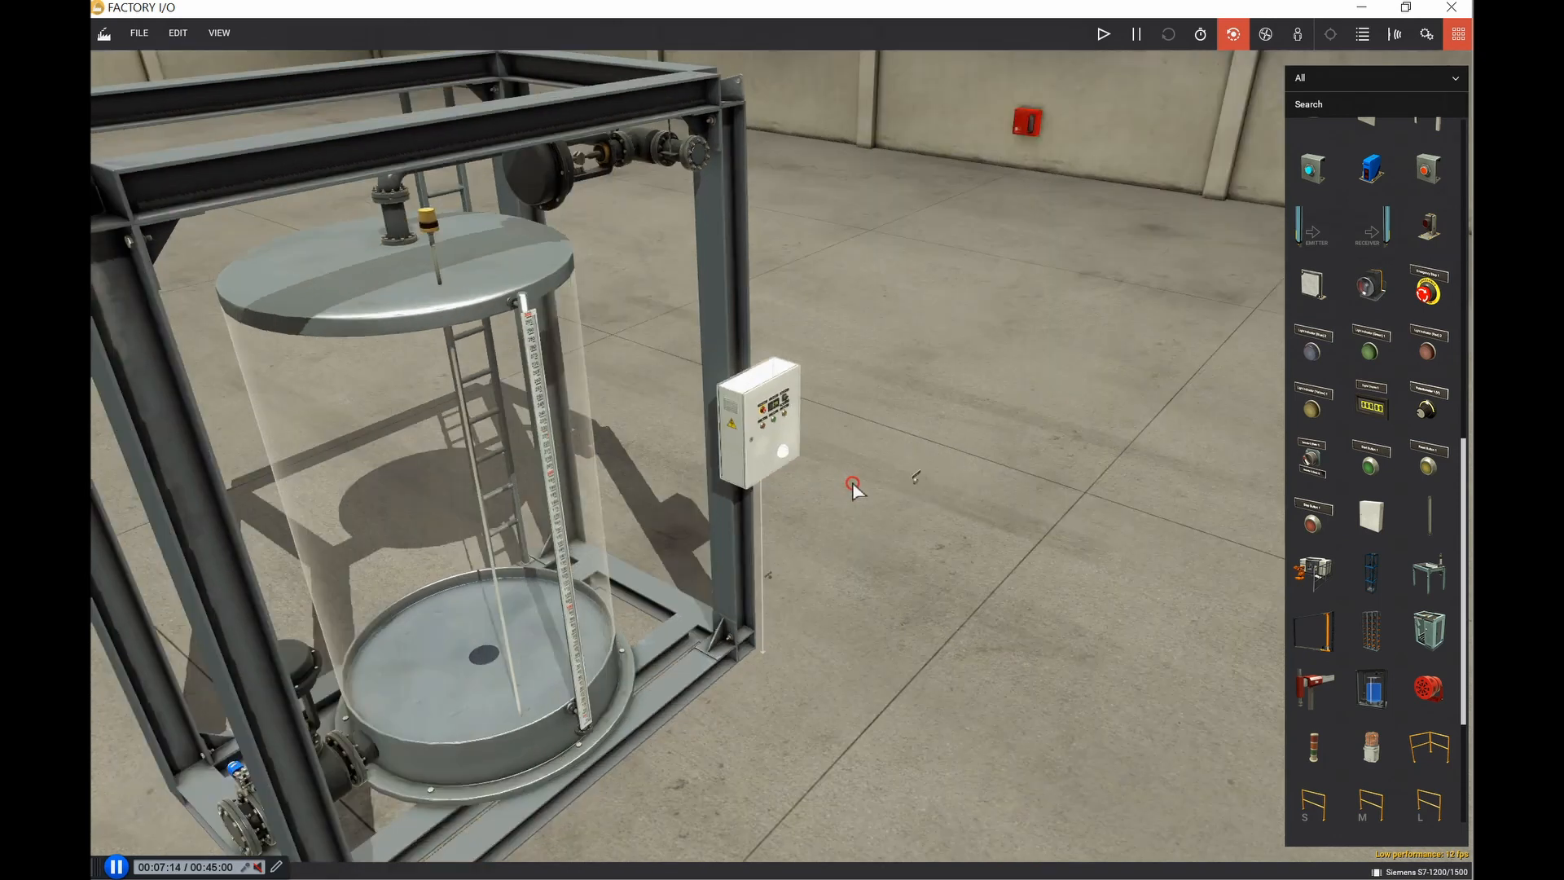
pyautogui.scroll(2, 852, 484)
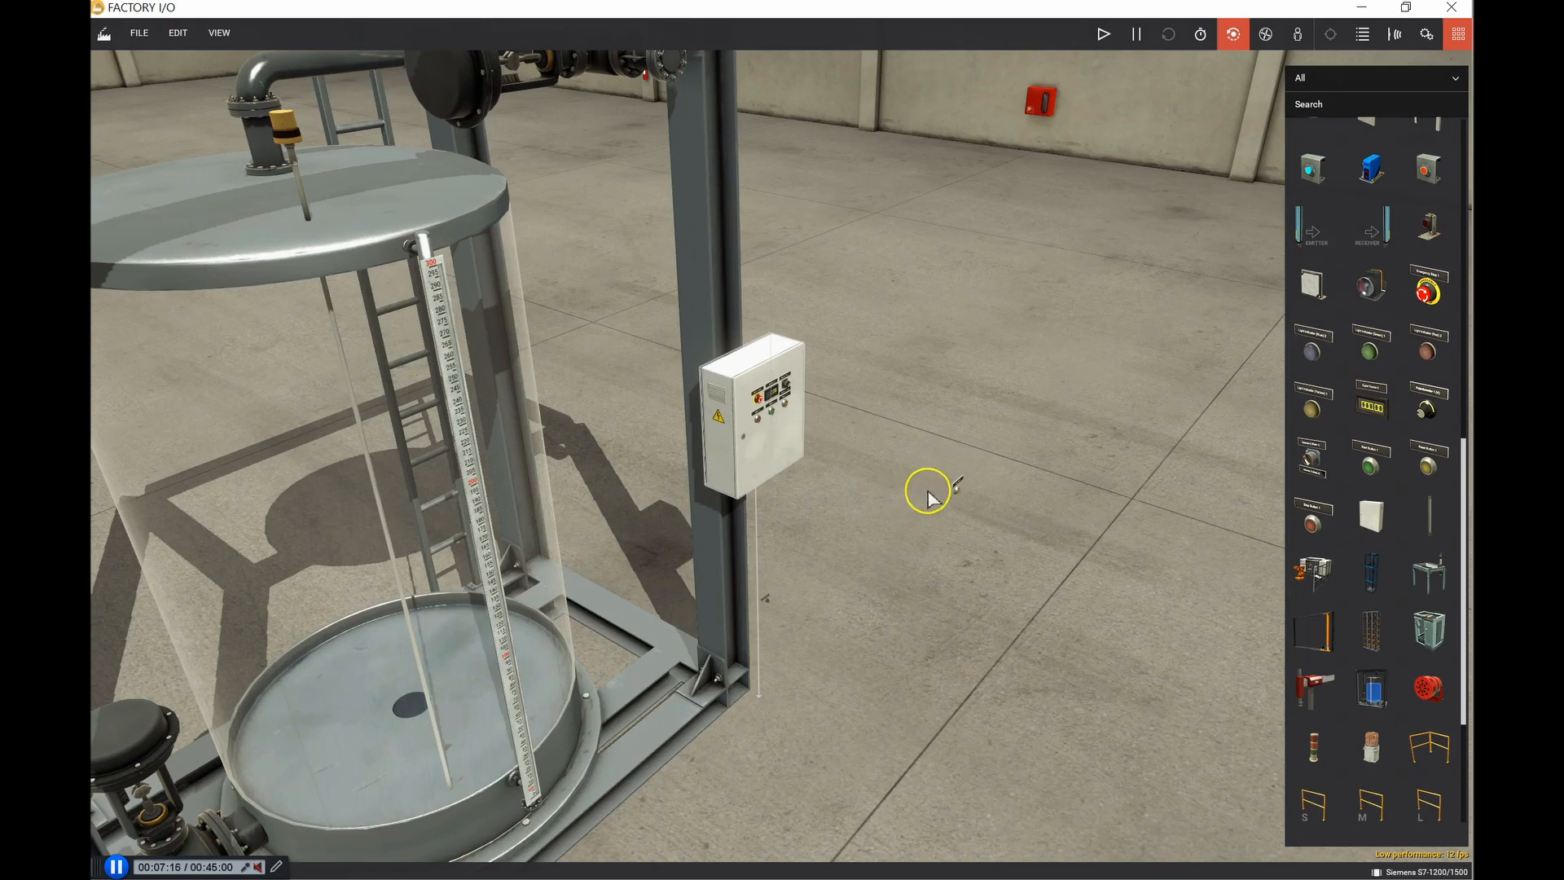
pyautogui.click(952, 485)
pyautogui.moveTo(975, 502); pyautogui.dragTo(782, 454)
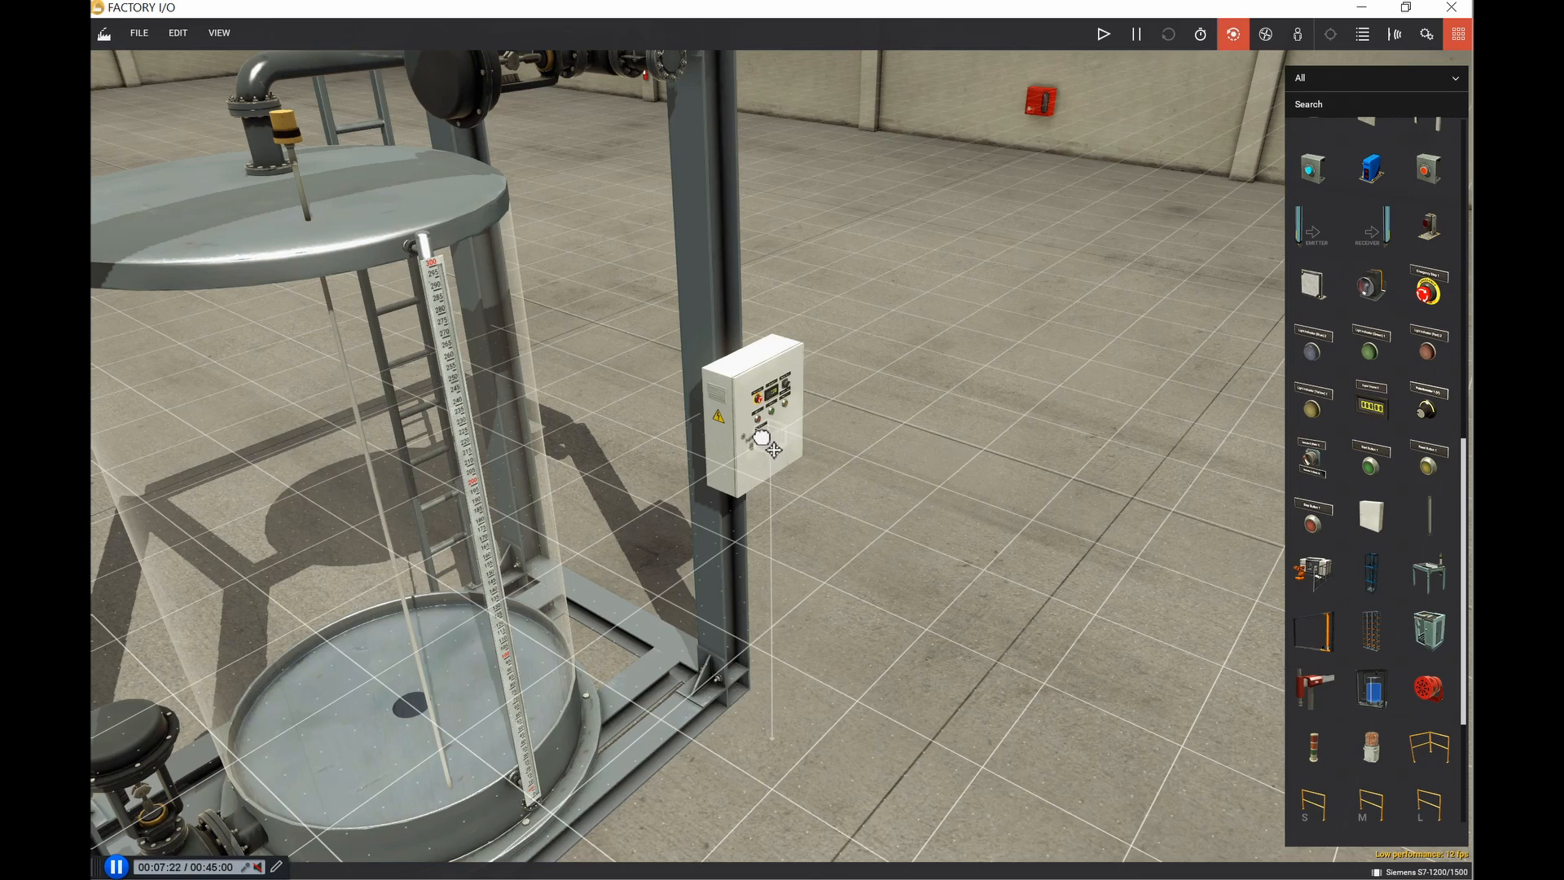
pyautogui.moveTo(769, 448); pyautogui.dragTo(764, 447)
pyautogui.moveTo(764, 446); pyautogui.dragTo(774, 449, button='right')
pyautogui.moveTo(764, 446); pyautogui.dragTo(786, 442)
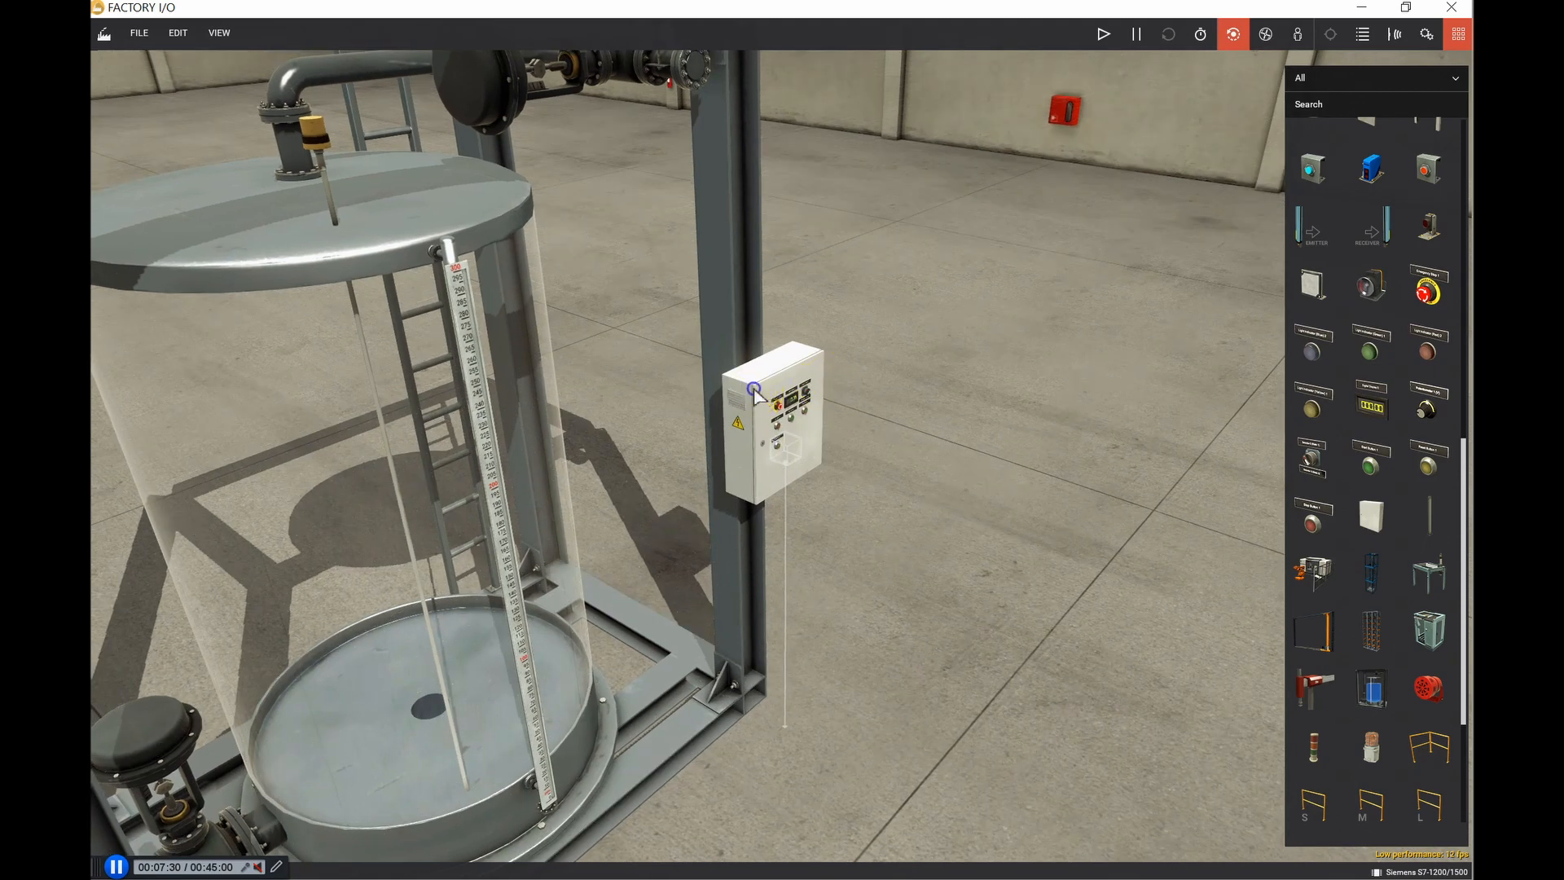
# Step: Duplicate the yellow button below the Stop Button and place the copy level with it, under the first Reset Button
pyautogui.scroll(5, 751, 383)
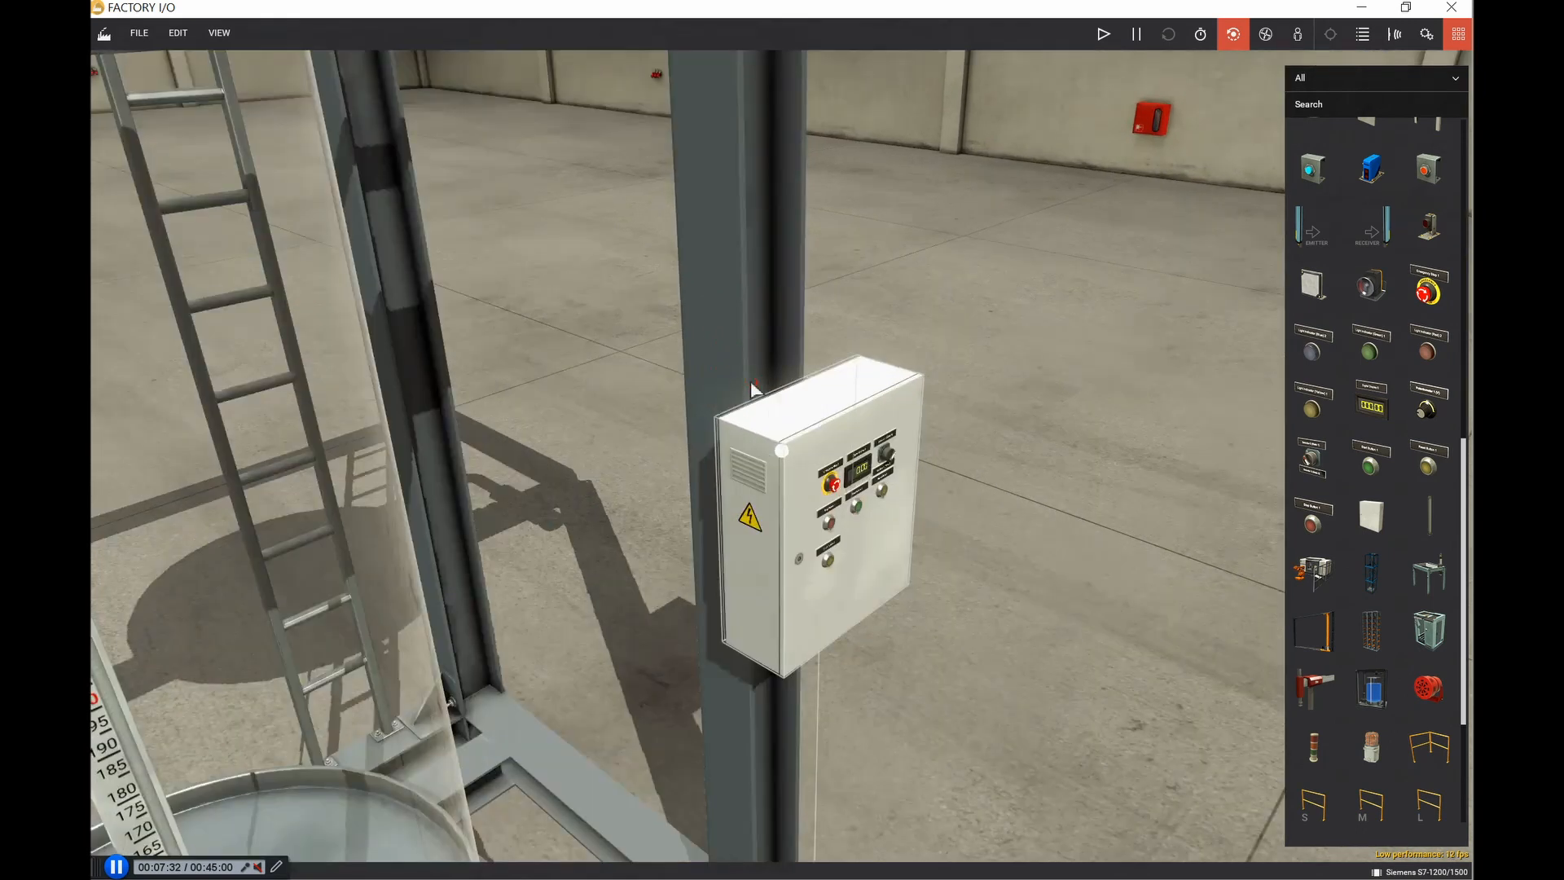
pyautogui.scroll(1, 751, 389)
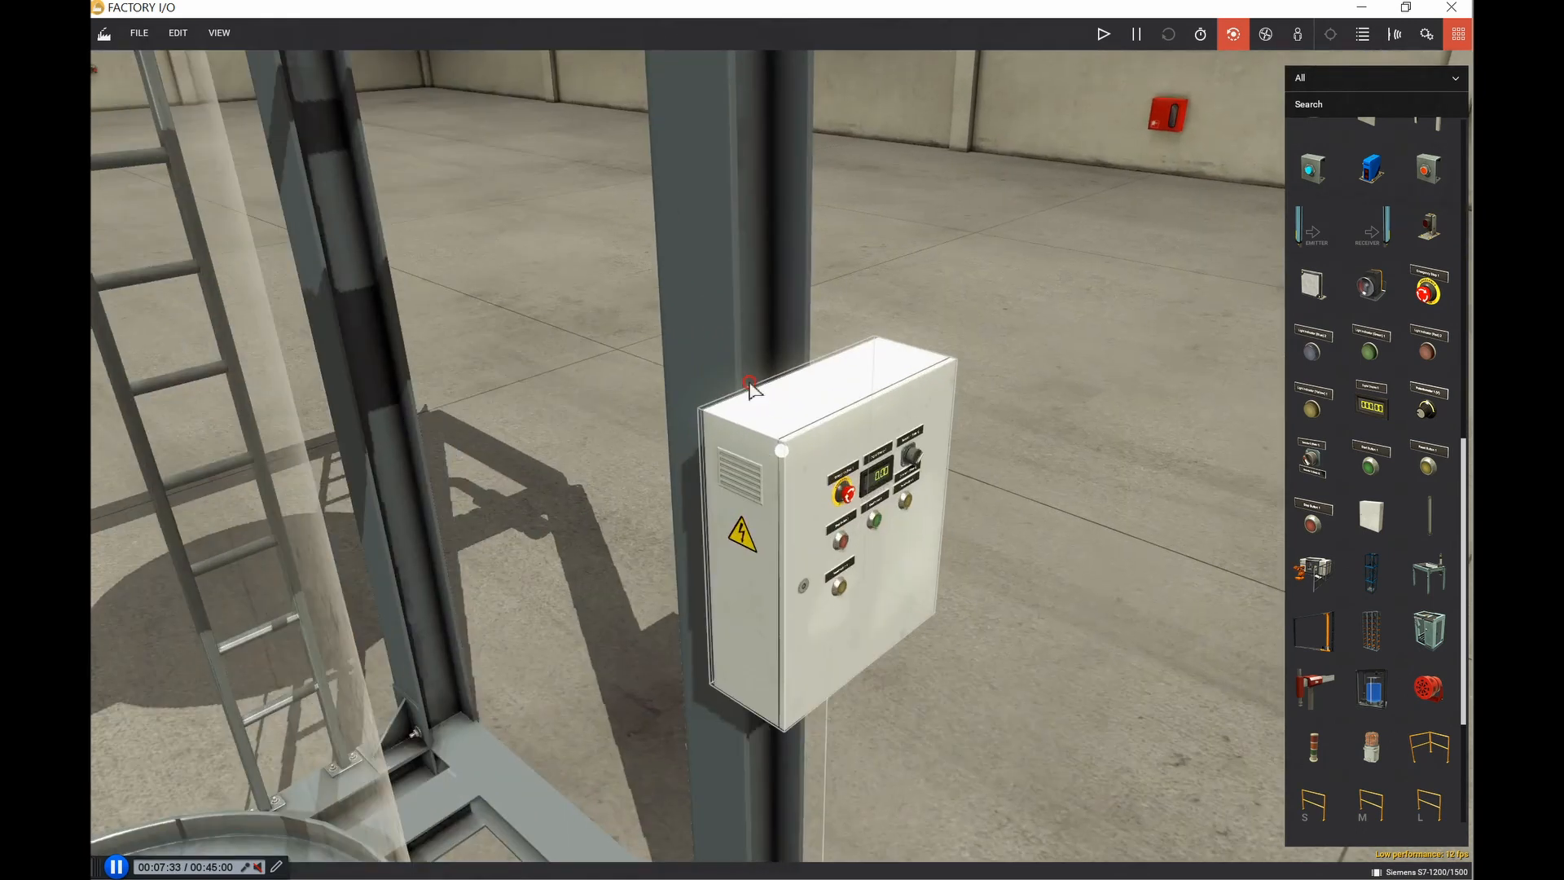
pyautogui.rightClick(844, 588)
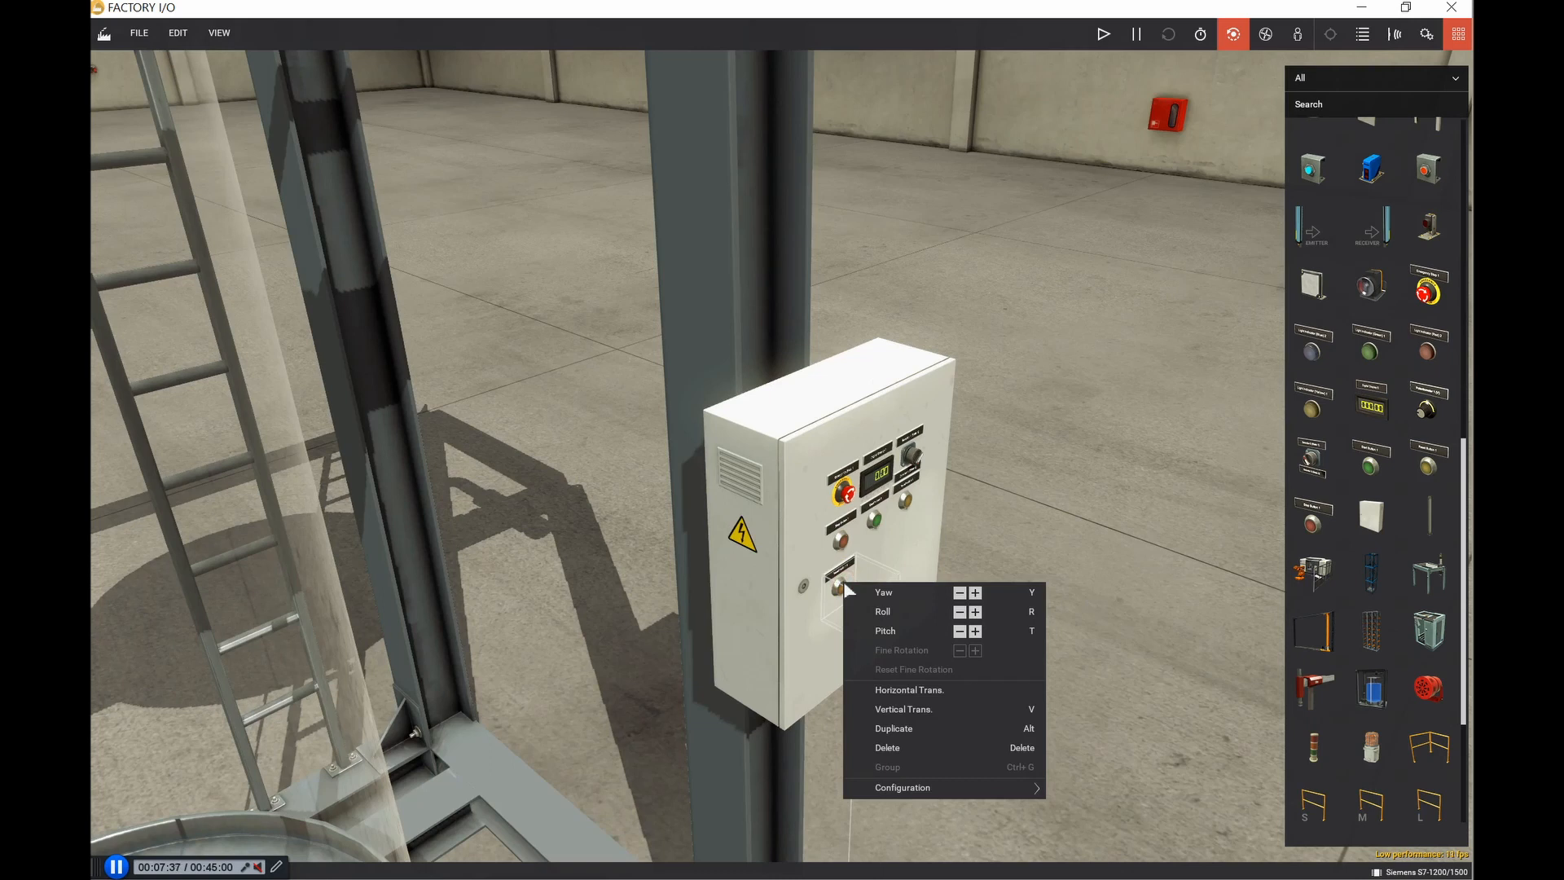
pyautogui.click(896, 730)
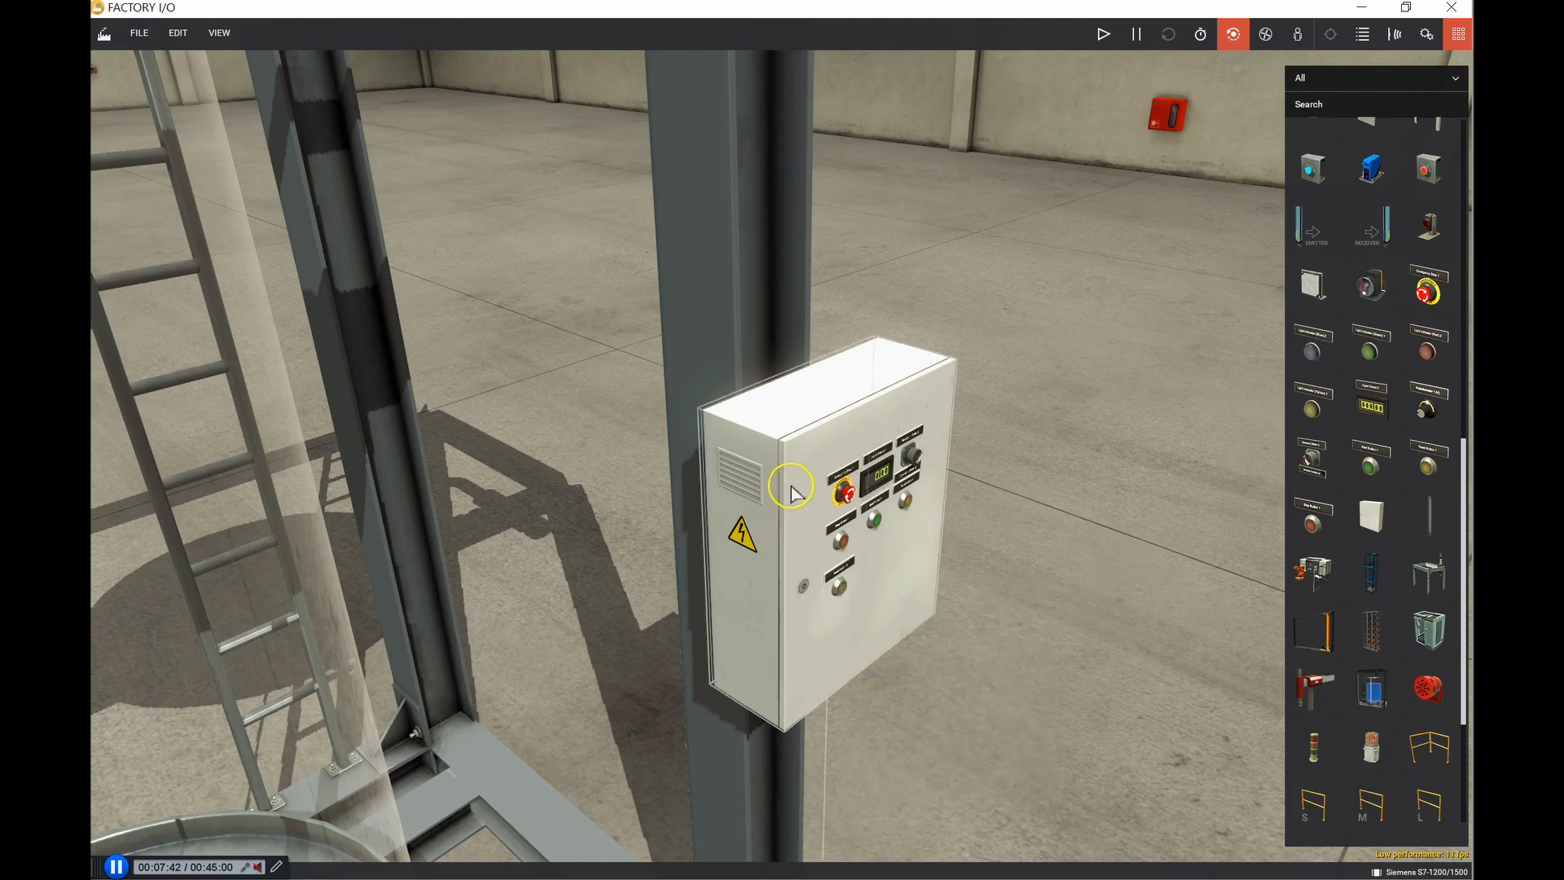
pyautogui.rightClick(842, 588)
pyautogui.click(896, 729)
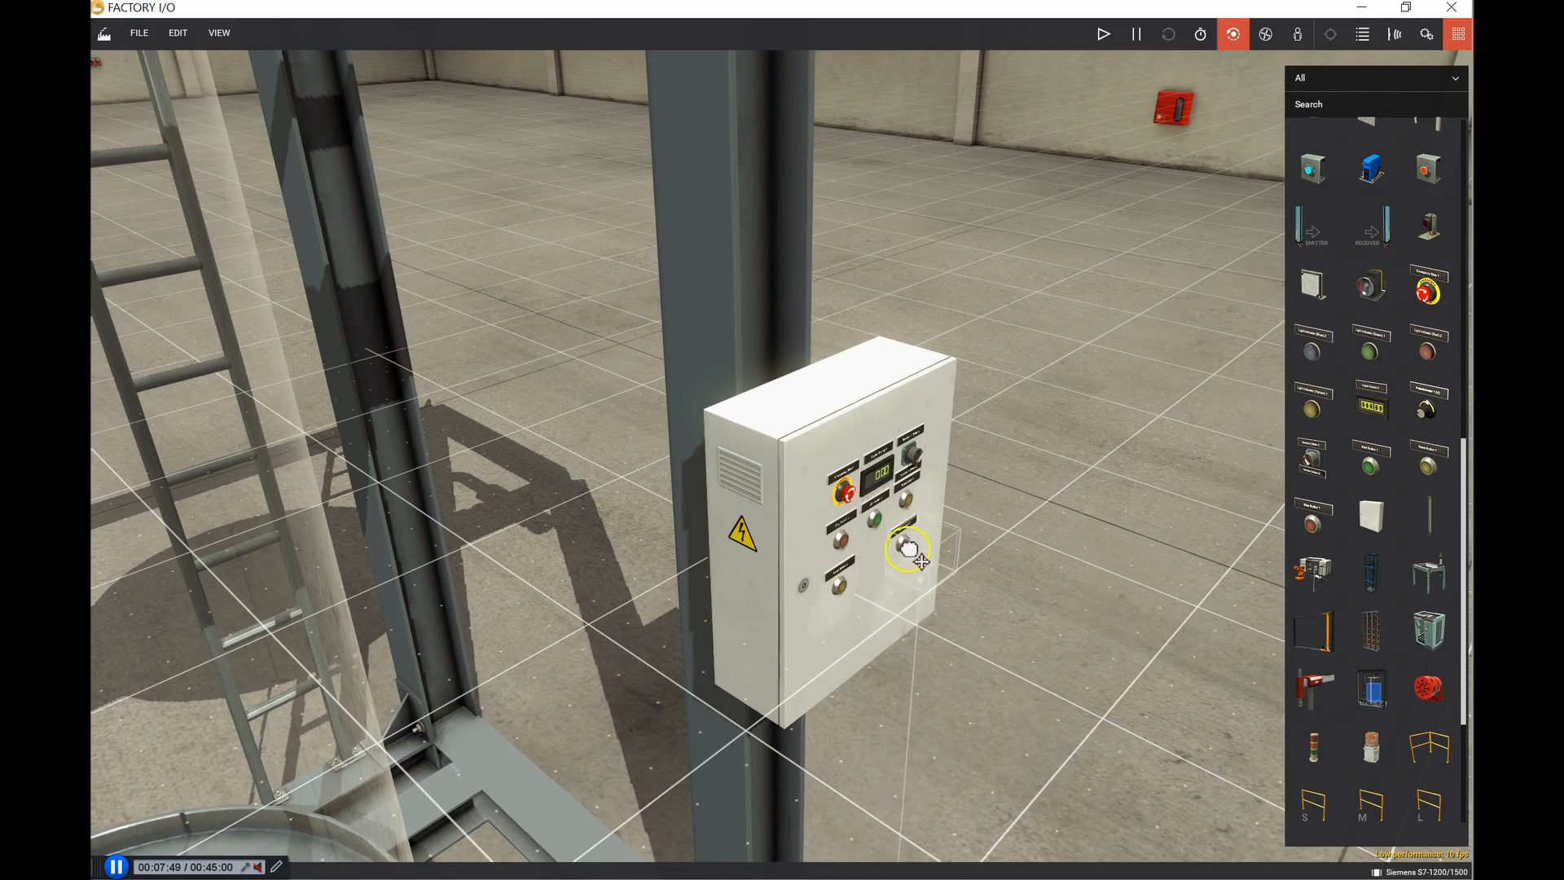
# Step: Duplicate the yellow button below the Stop Button twice, placing the two copies side by side near the switchboard's lower edge
pyautogui.scroll(-3, 909, 556)
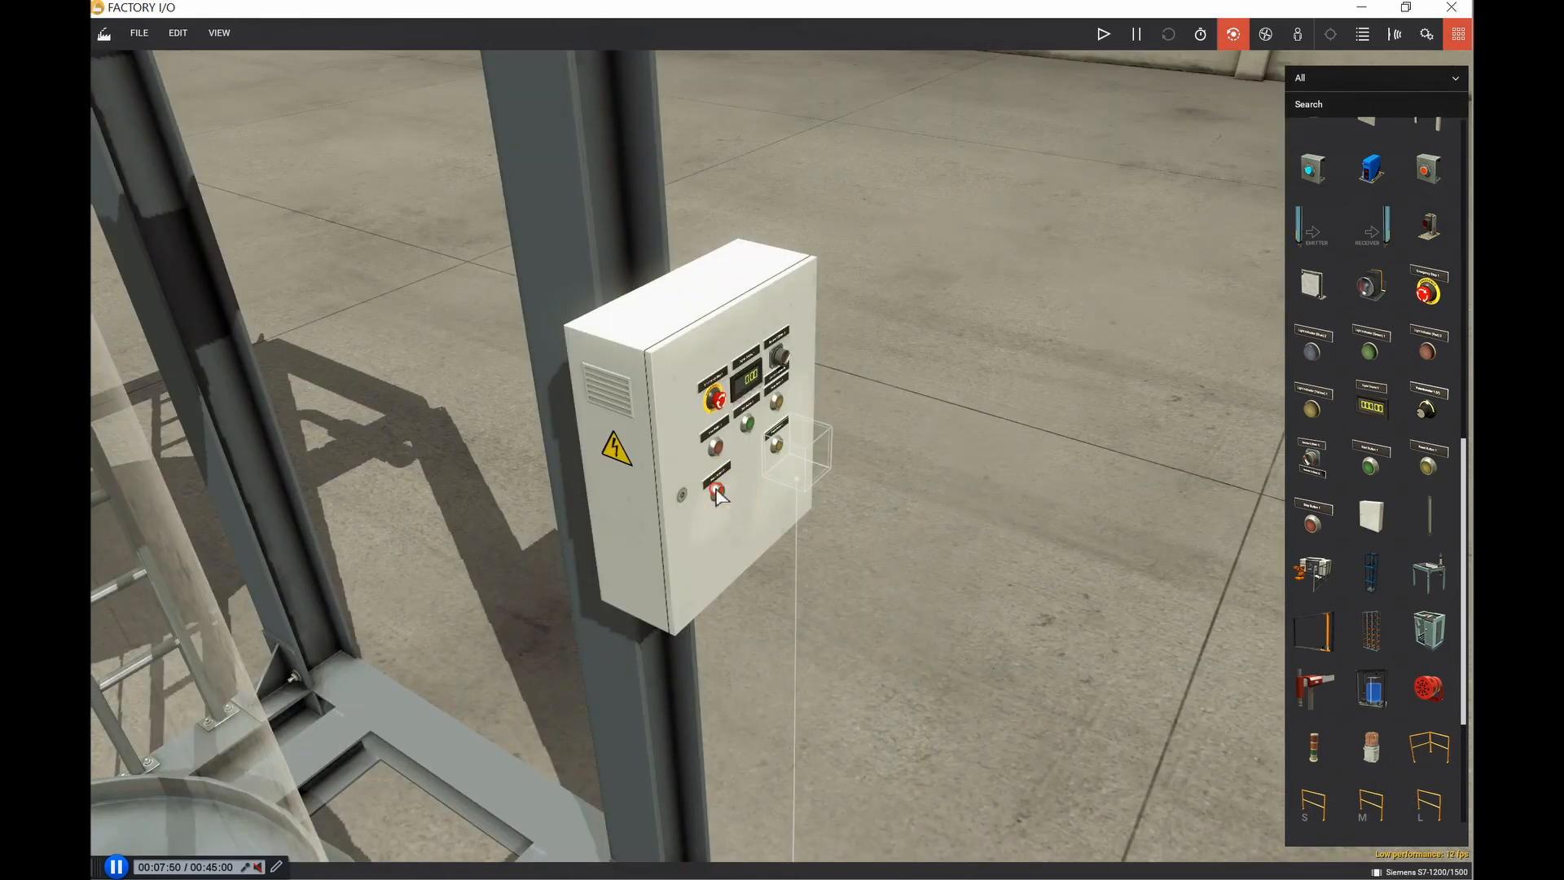
pyautogui.rightClick(717, 491)
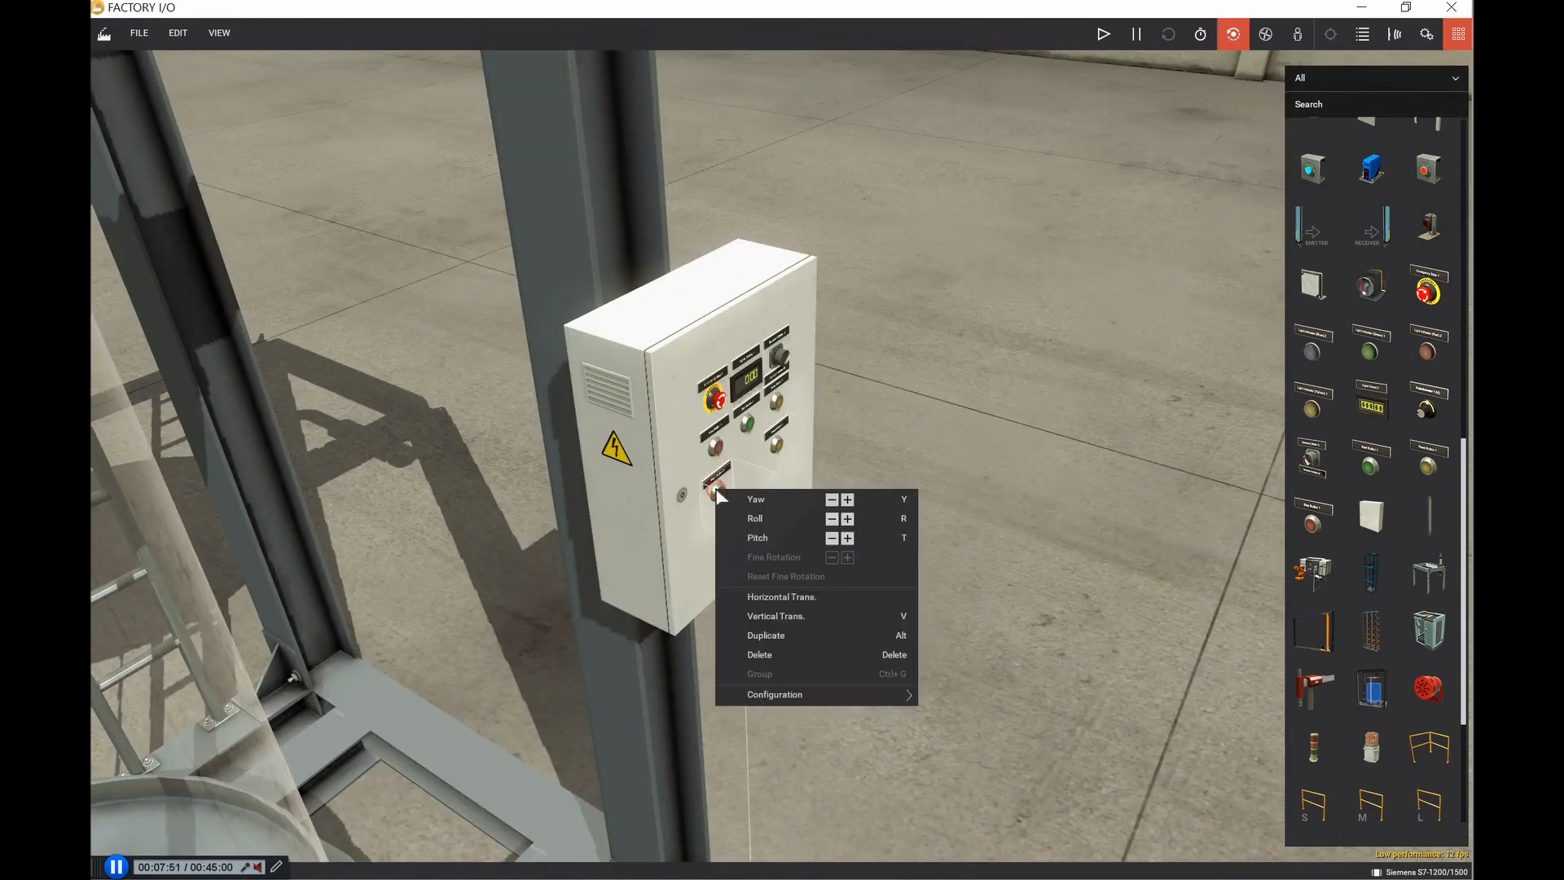
pyautogui.click(770, 636)
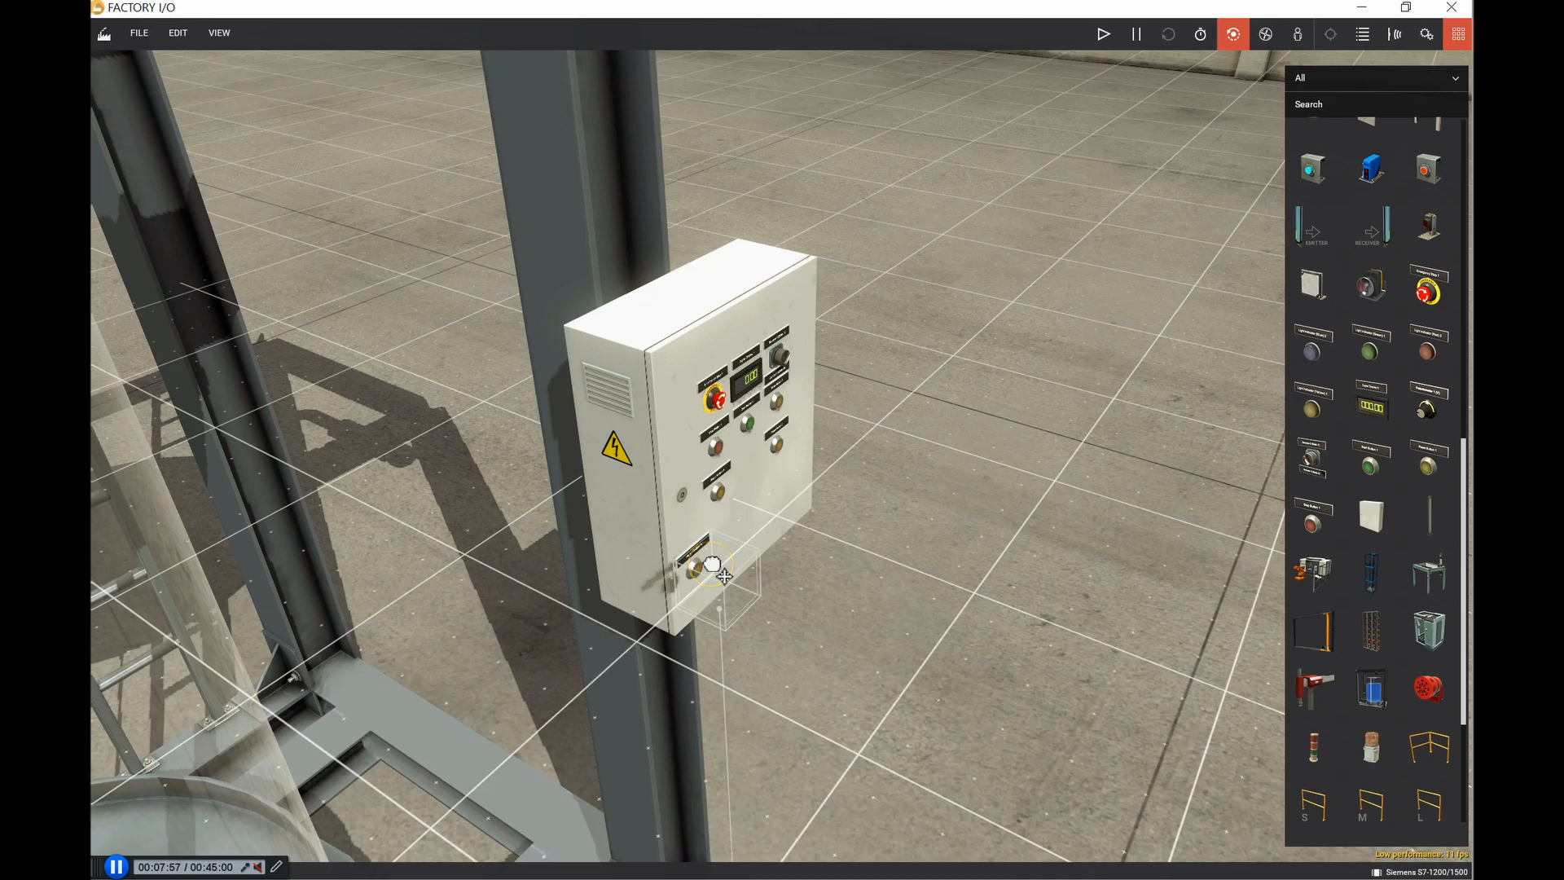
pyautogui.doubleClick(712, 563)
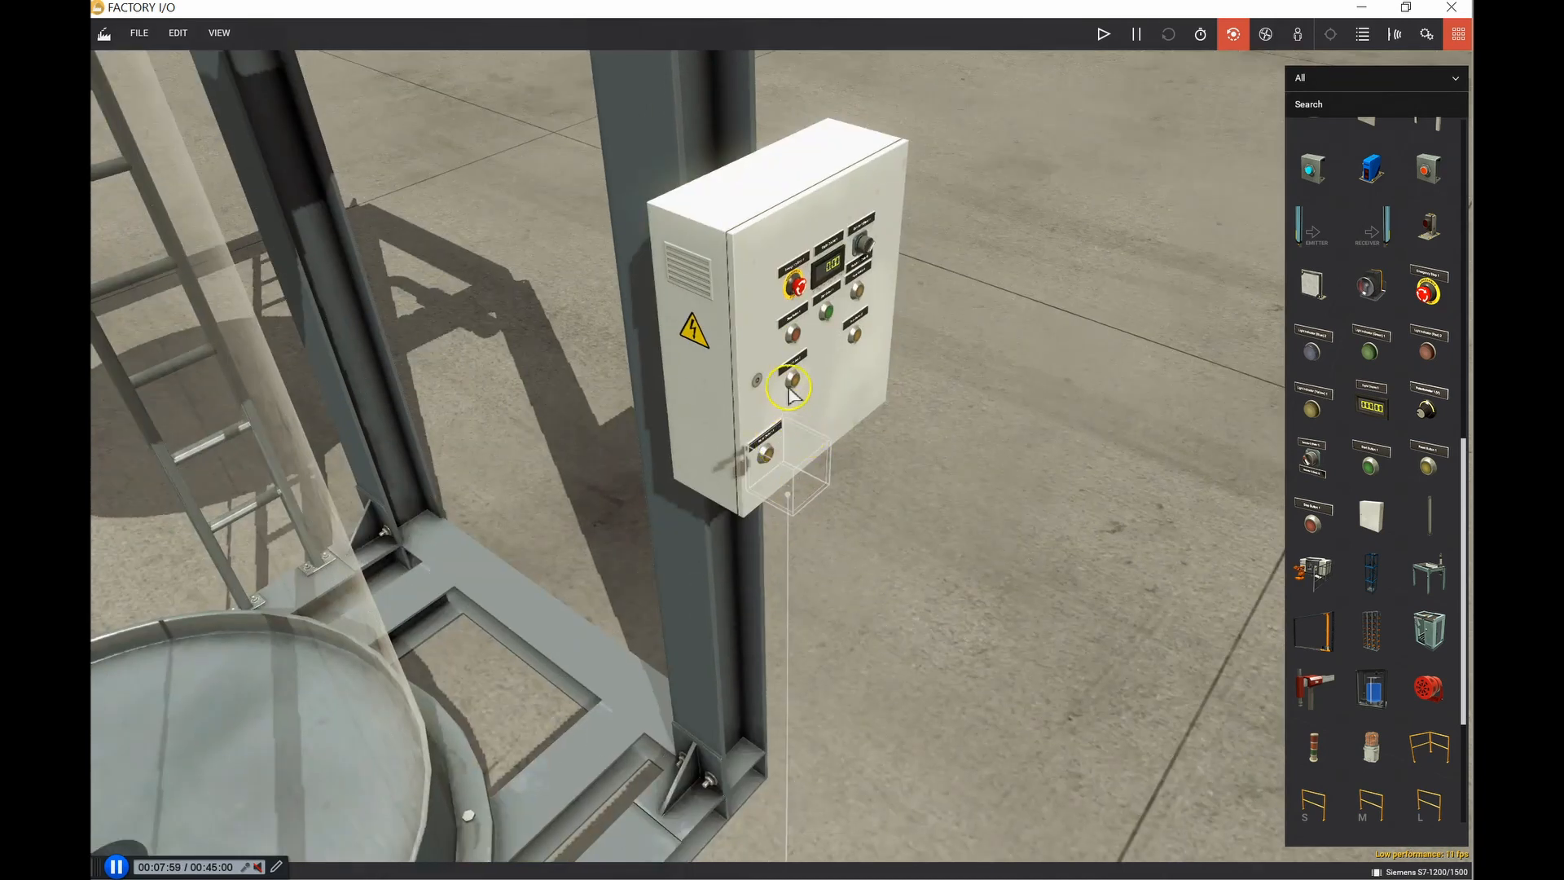
pyautogui.rightClick(788, 394)
pyautogui.click(844, 515)
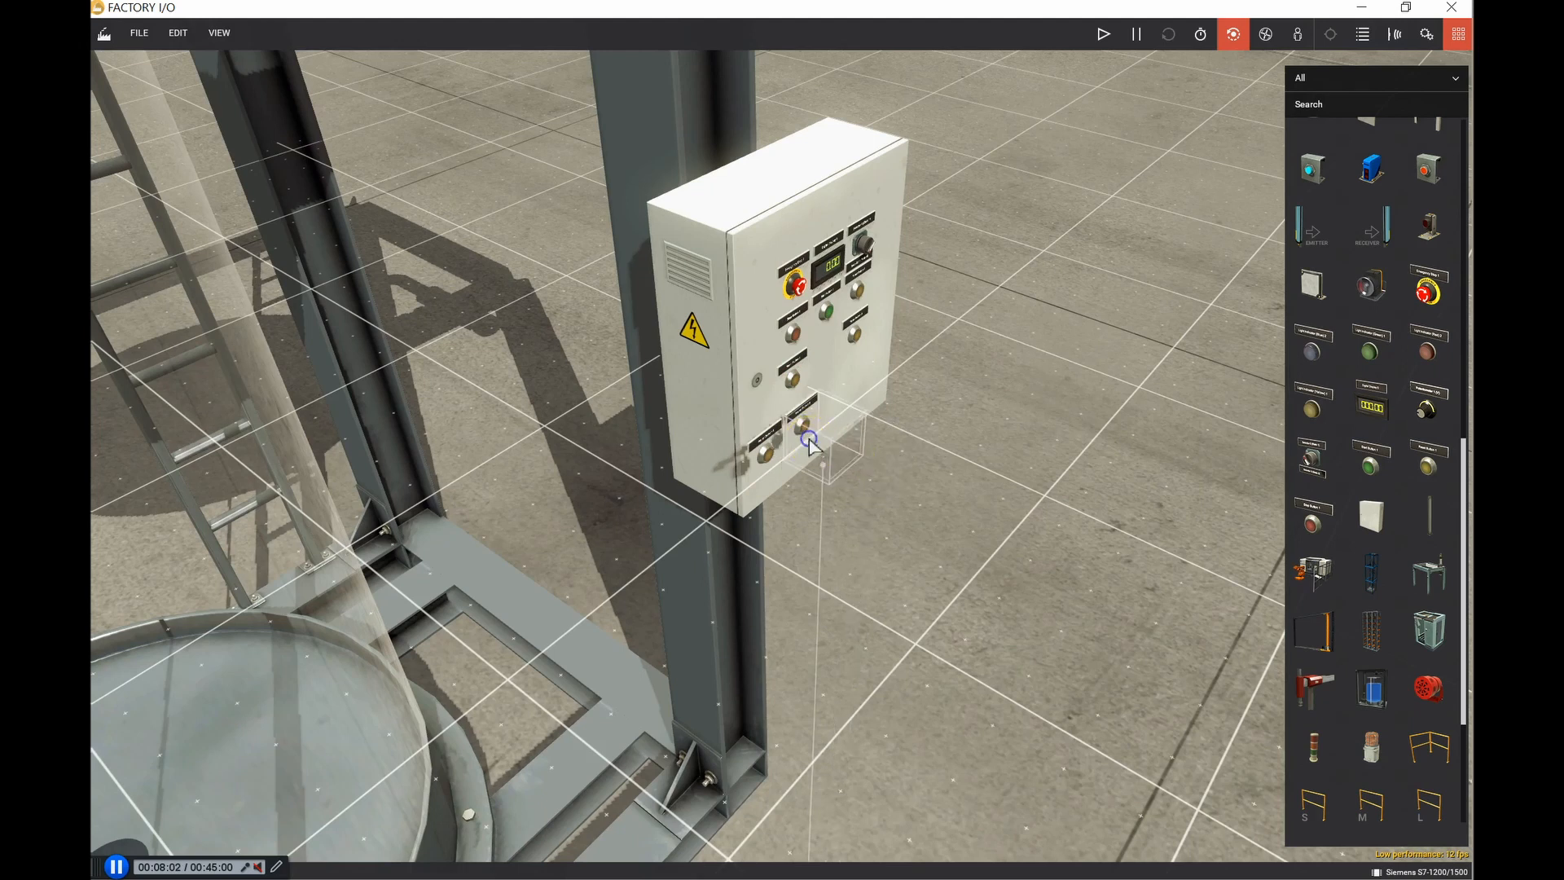
pyautogui.doubleClick(809, 441)
# Step: Add two more duplicates of the yellow button below the Stop Button, extending the lower row of copies to four
pyautogui.rightClick(772, 393)
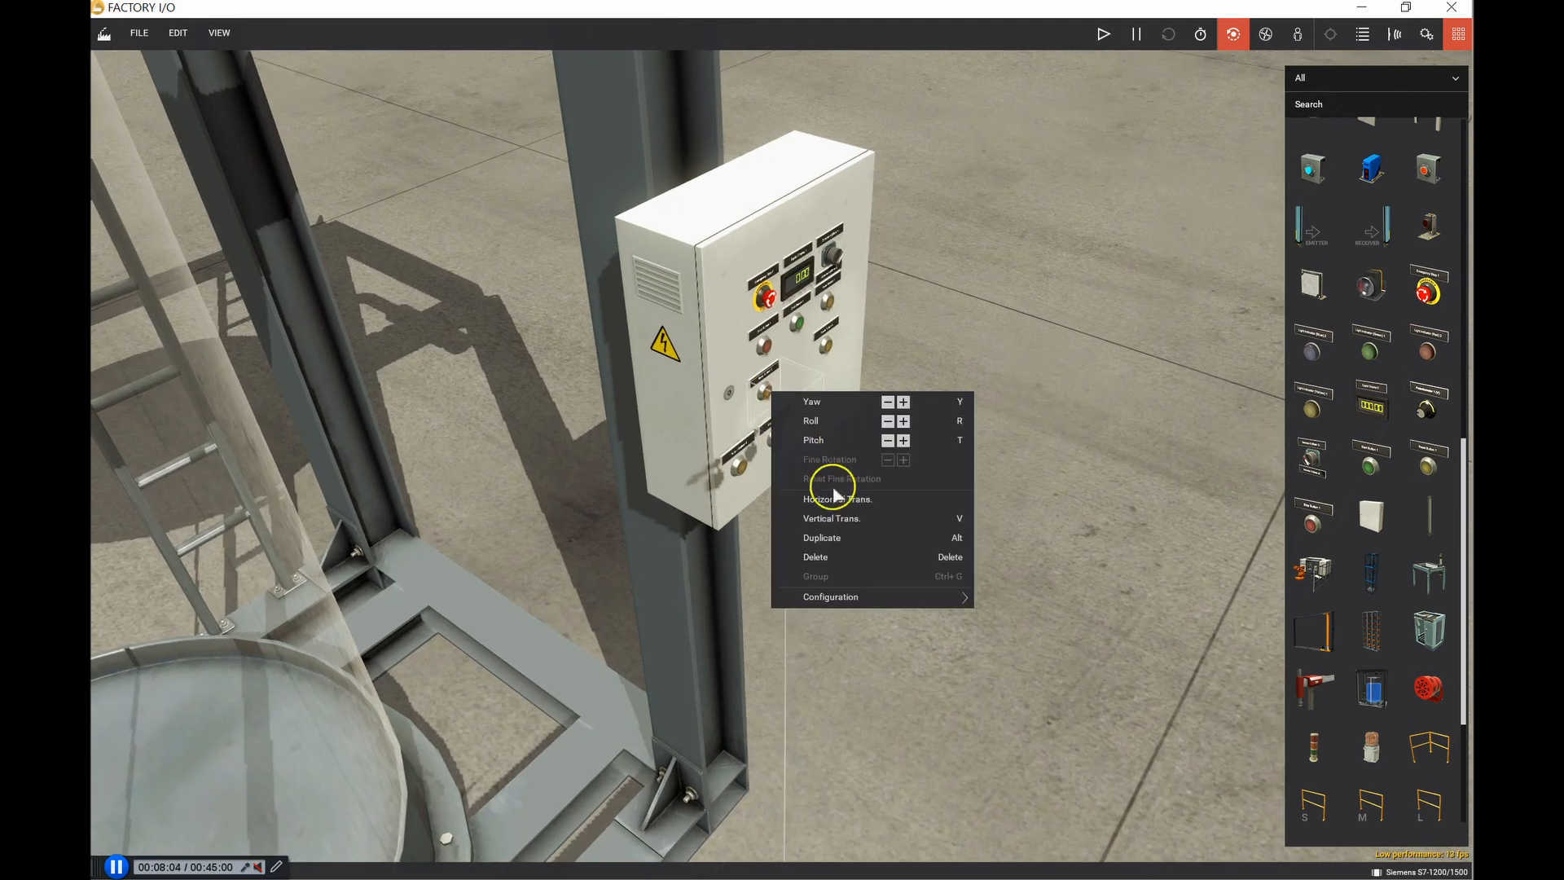
pyautogui.click(837, 537)
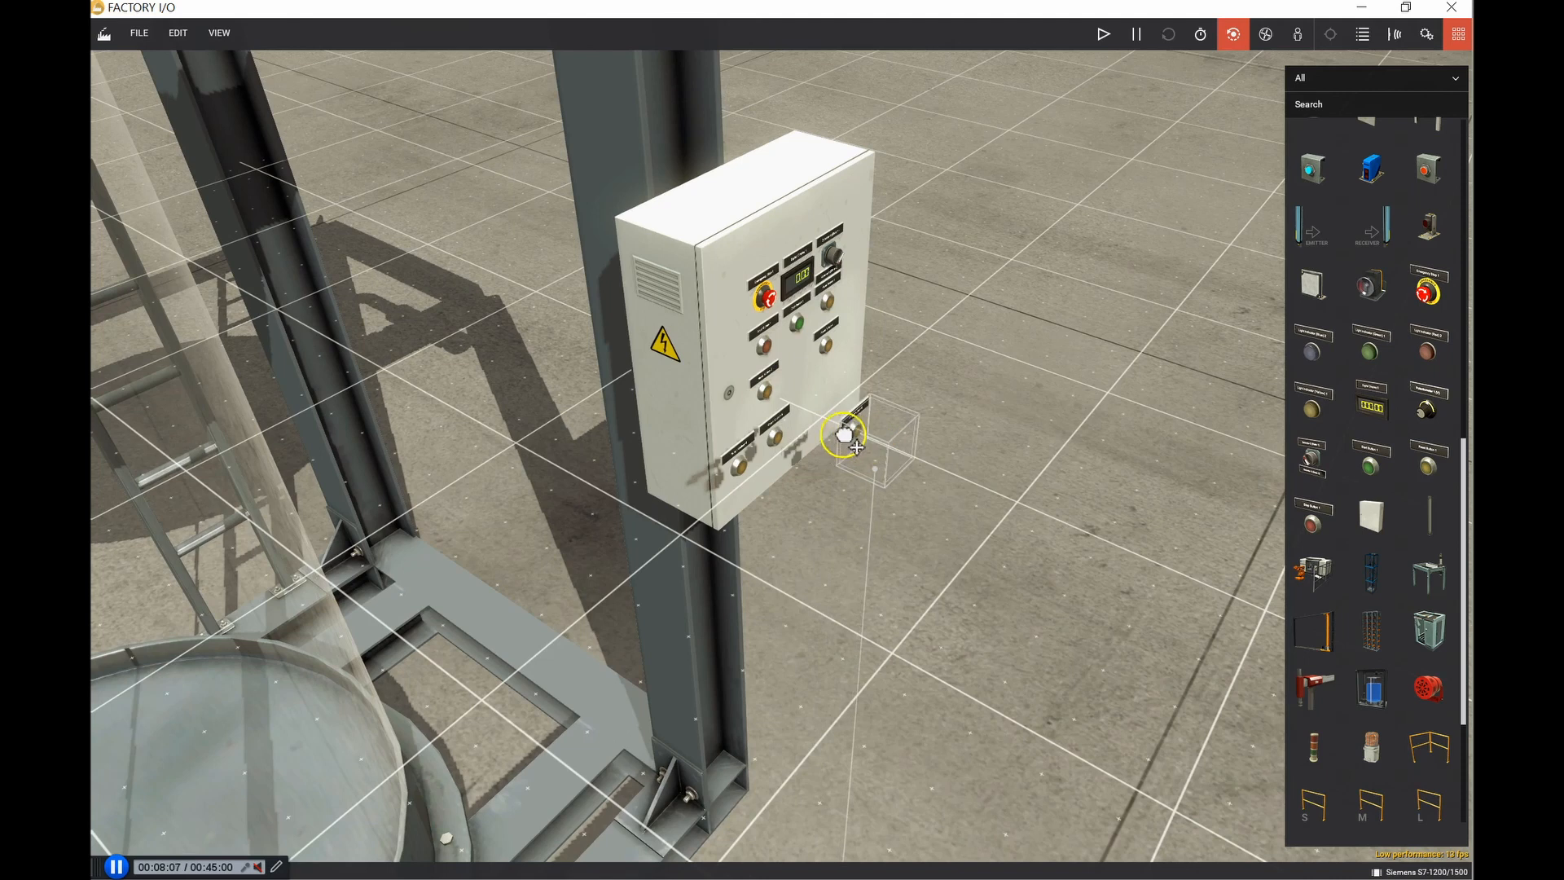
pyautogui.doubleClick(811, 414)
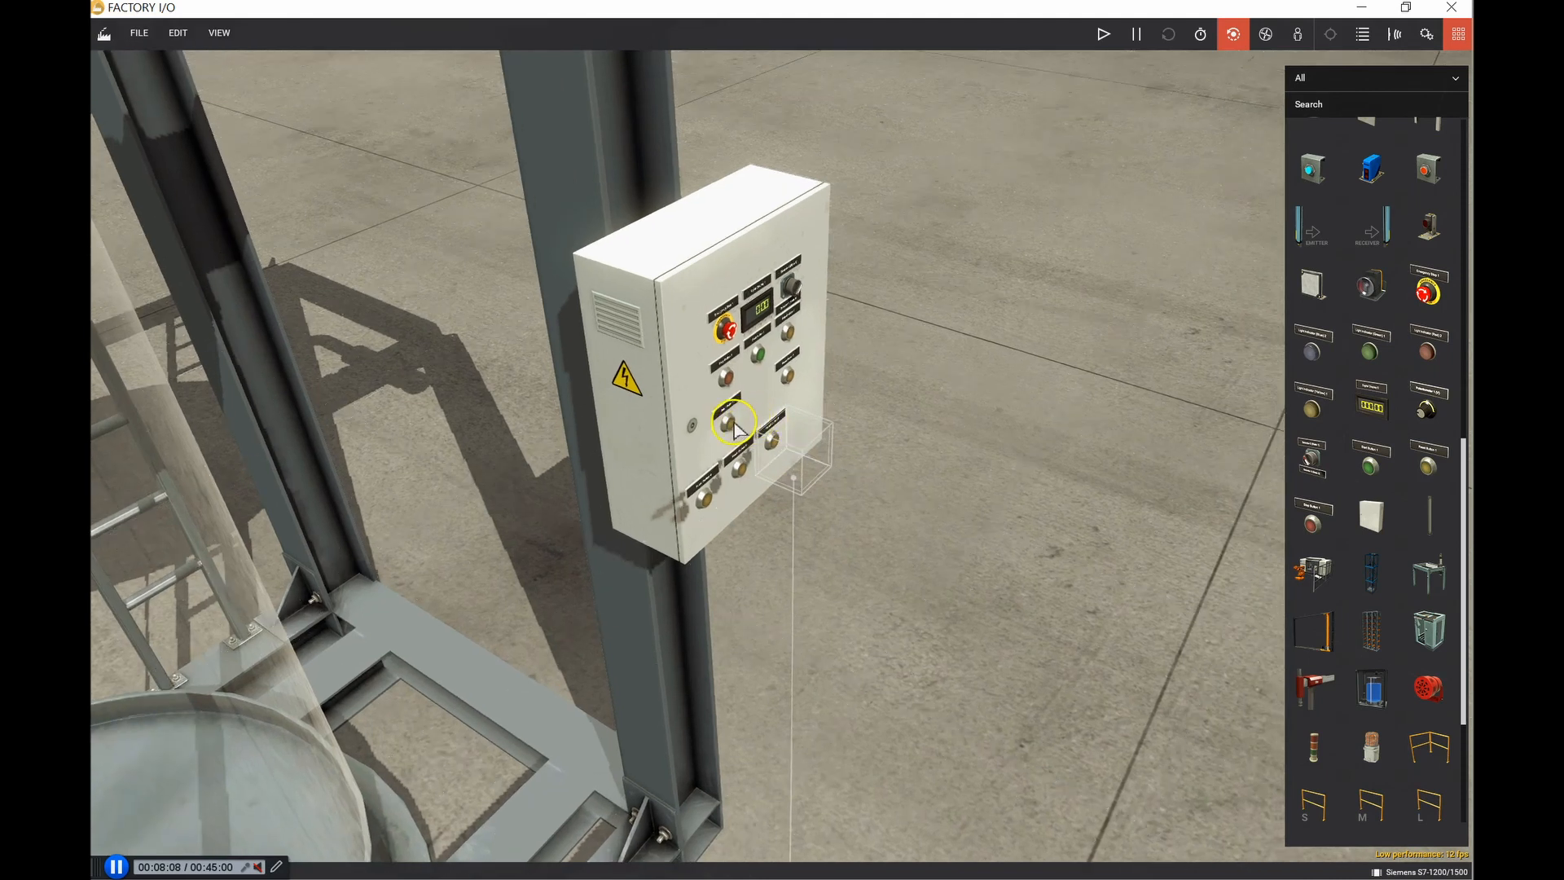
pyautogui.rightClick(733, 423)
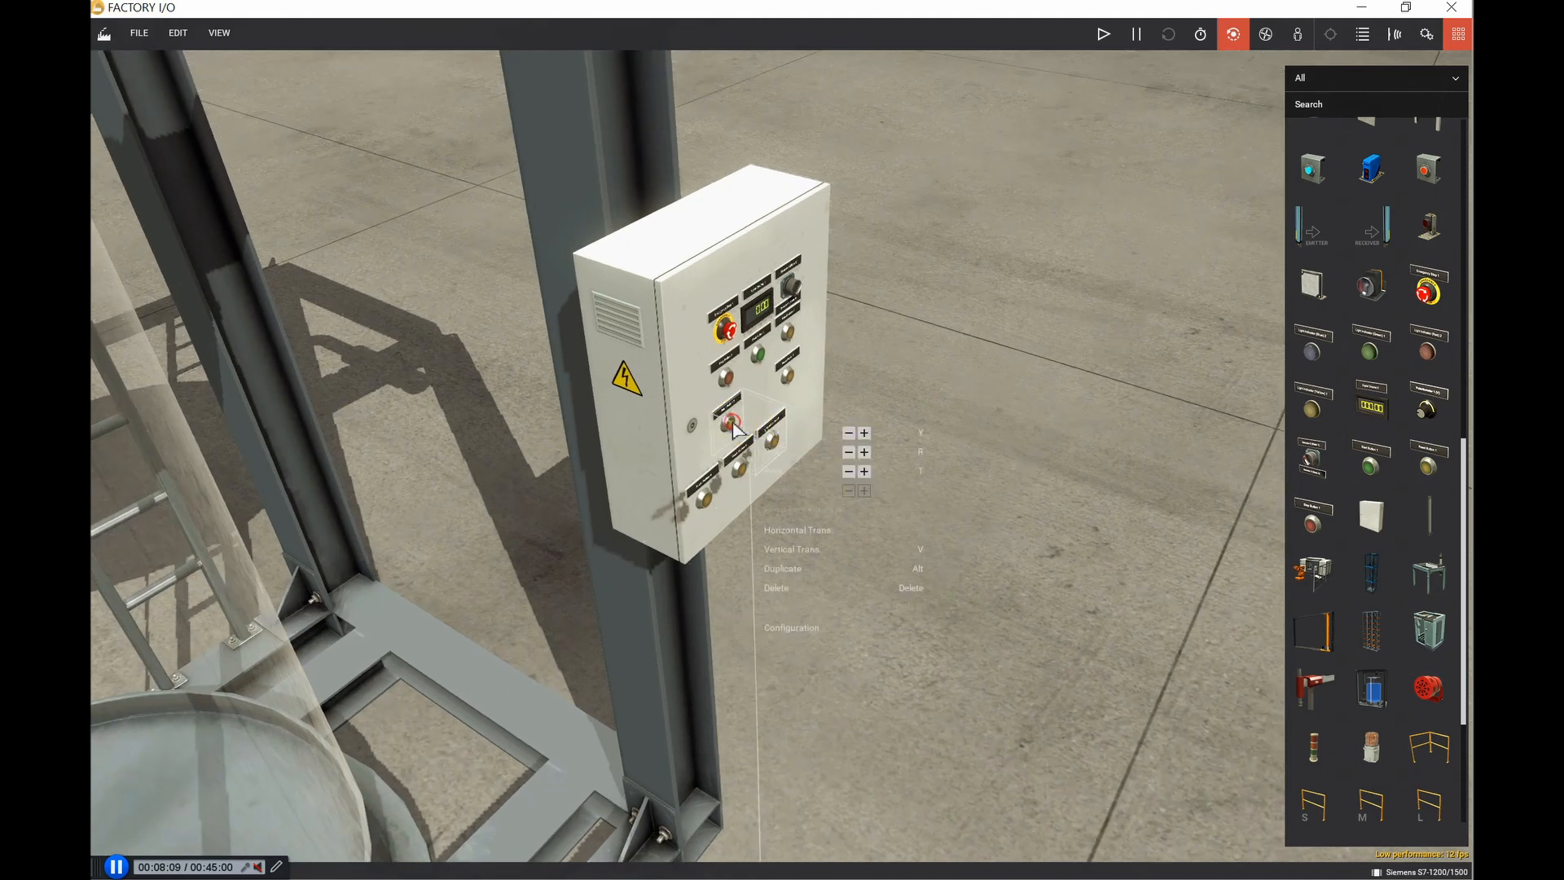
pyautogui.click(803, 569)
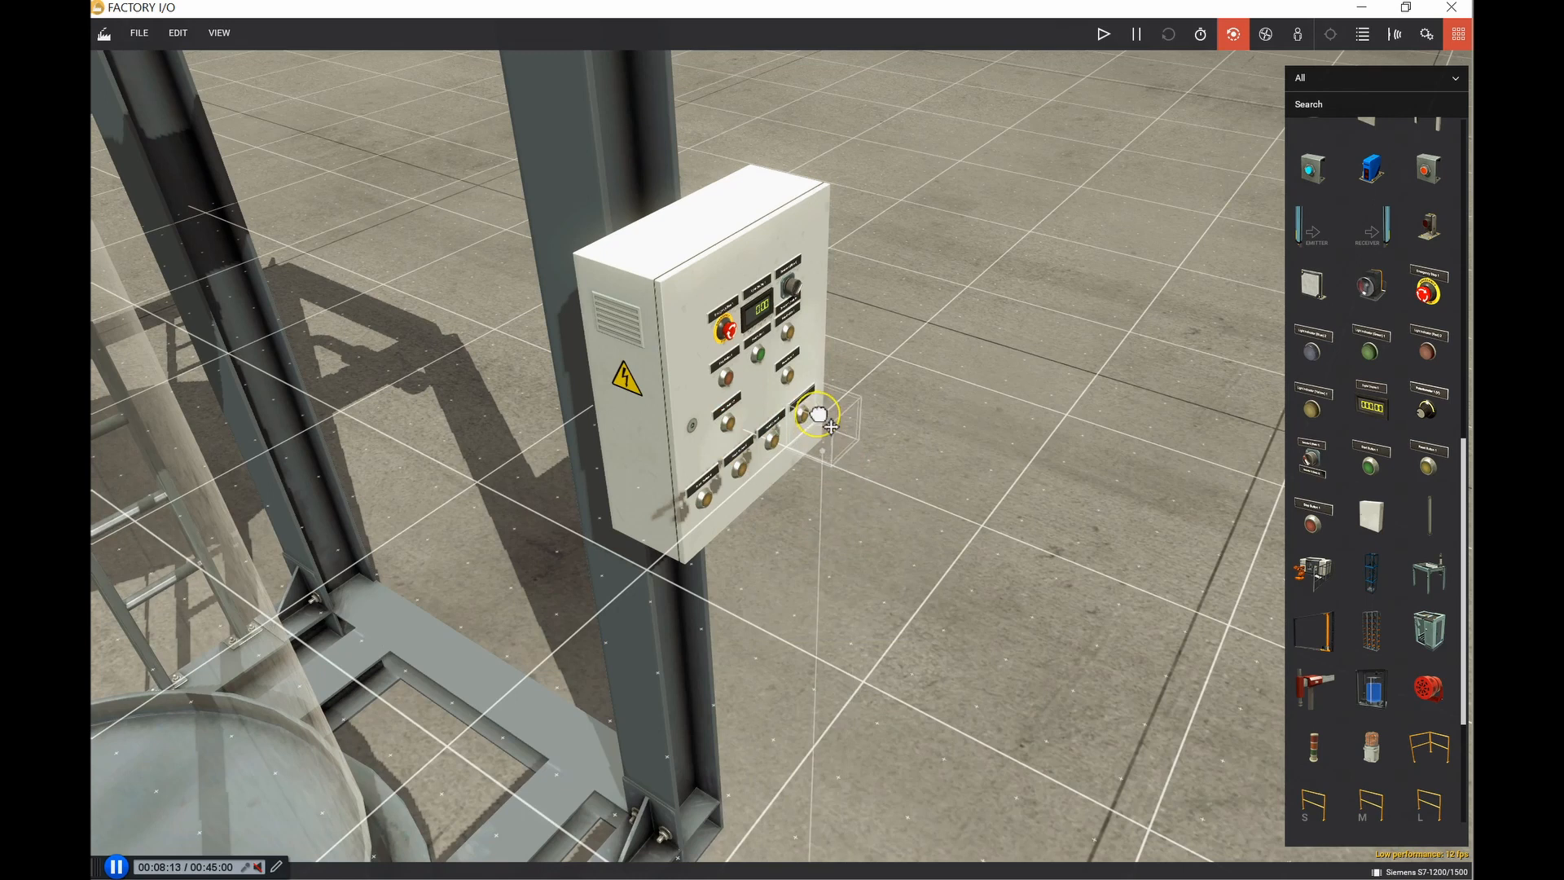
pyautogui.doubleClick(819, 413)
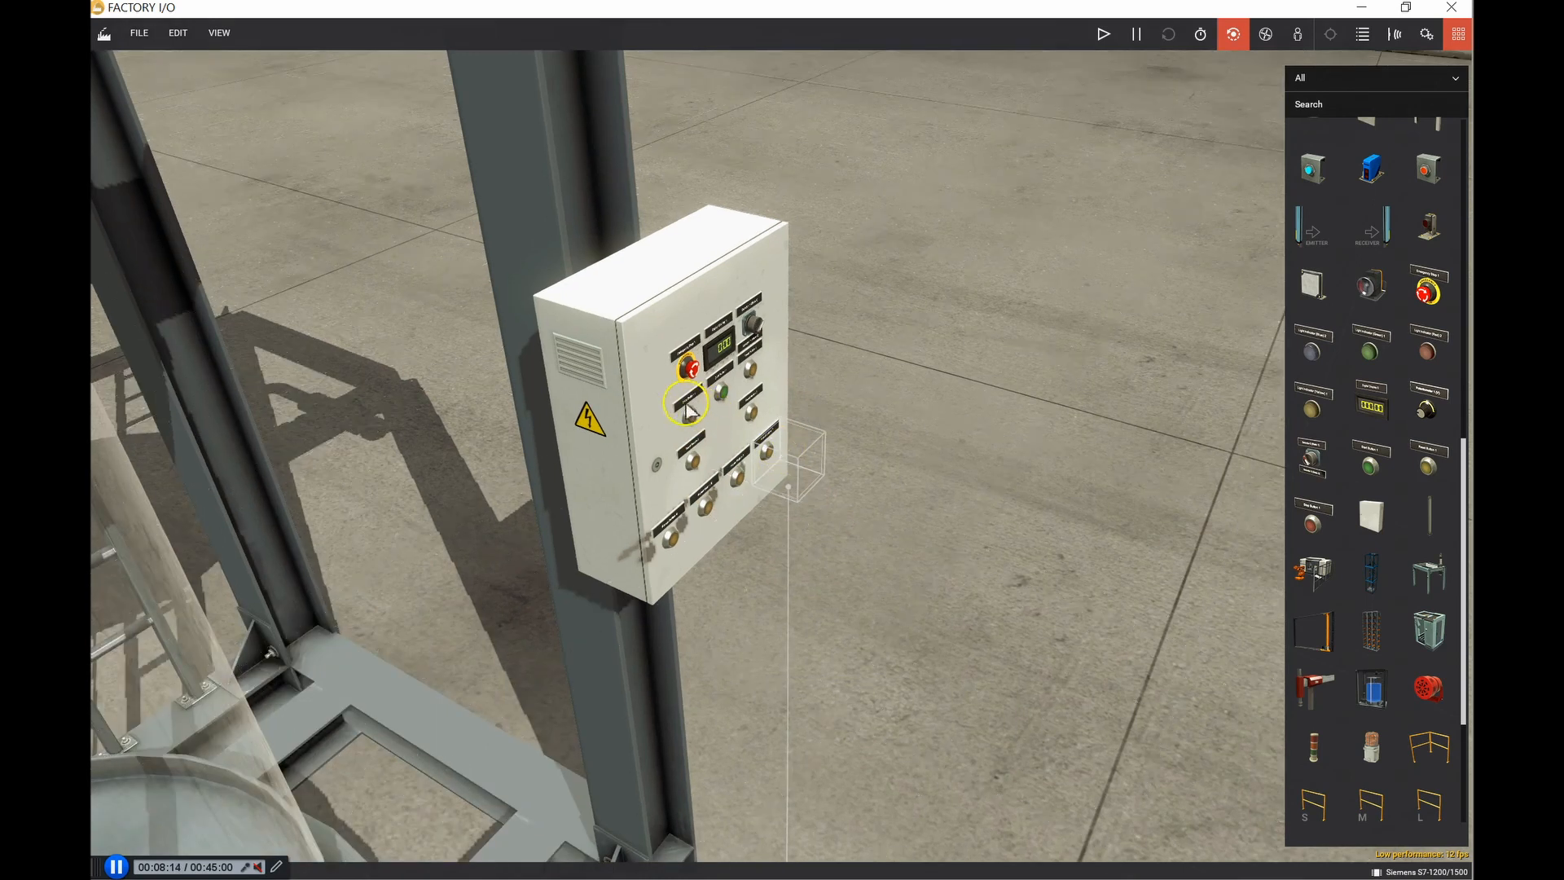
# Step: Move the rightmost floating copy onto the switchboard face, directly below the yellow button in the Selector's column
pyautogui.doubleClick(649, 398)
pyautogui.moveTo(649, 399); pyautogui.dragTo(316, 537, button='right')
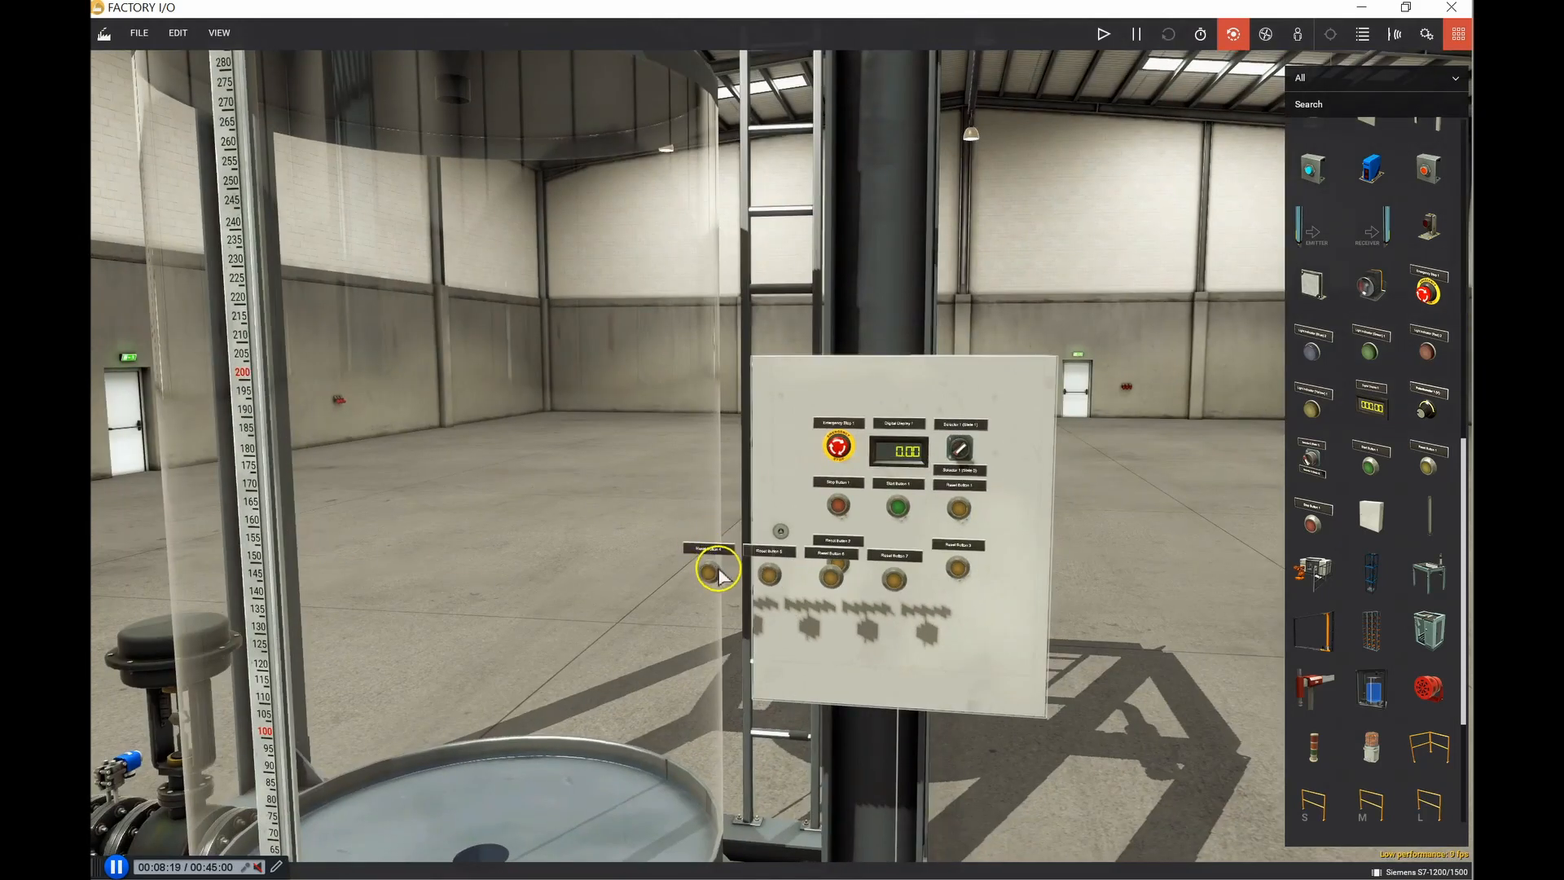
pyautogui.click(900, 579)
pyautogui.moveTo(921, 608); pyautogui.dragTo(959, 596)
pyautogui.hotkey('ctrl', 'z')
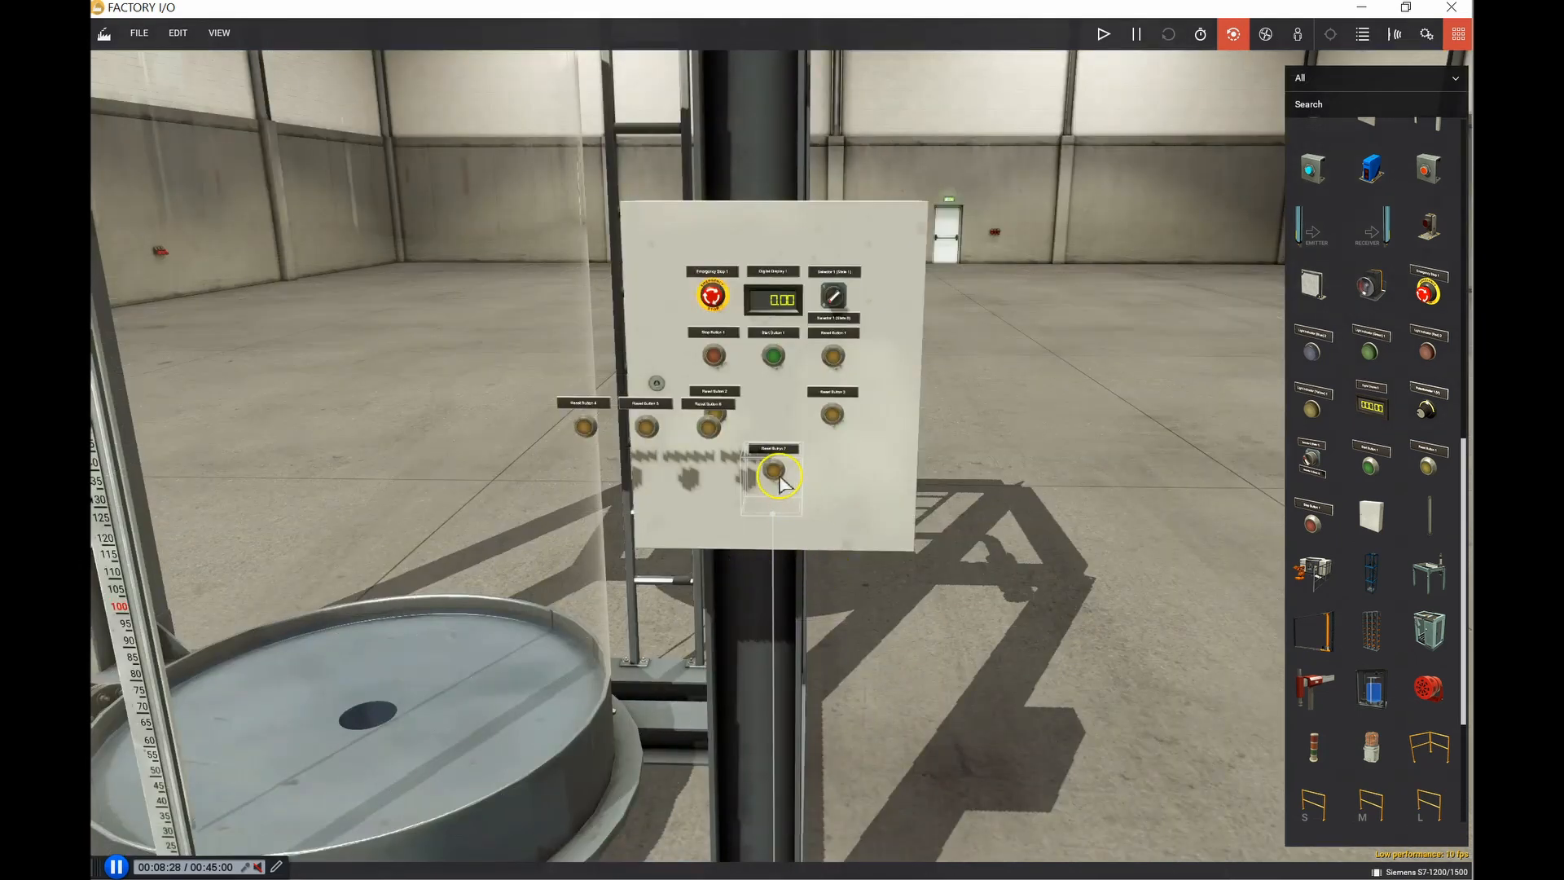
pyautogui.moveTo(789, 471); pyautogui.dragTo(846, 472)
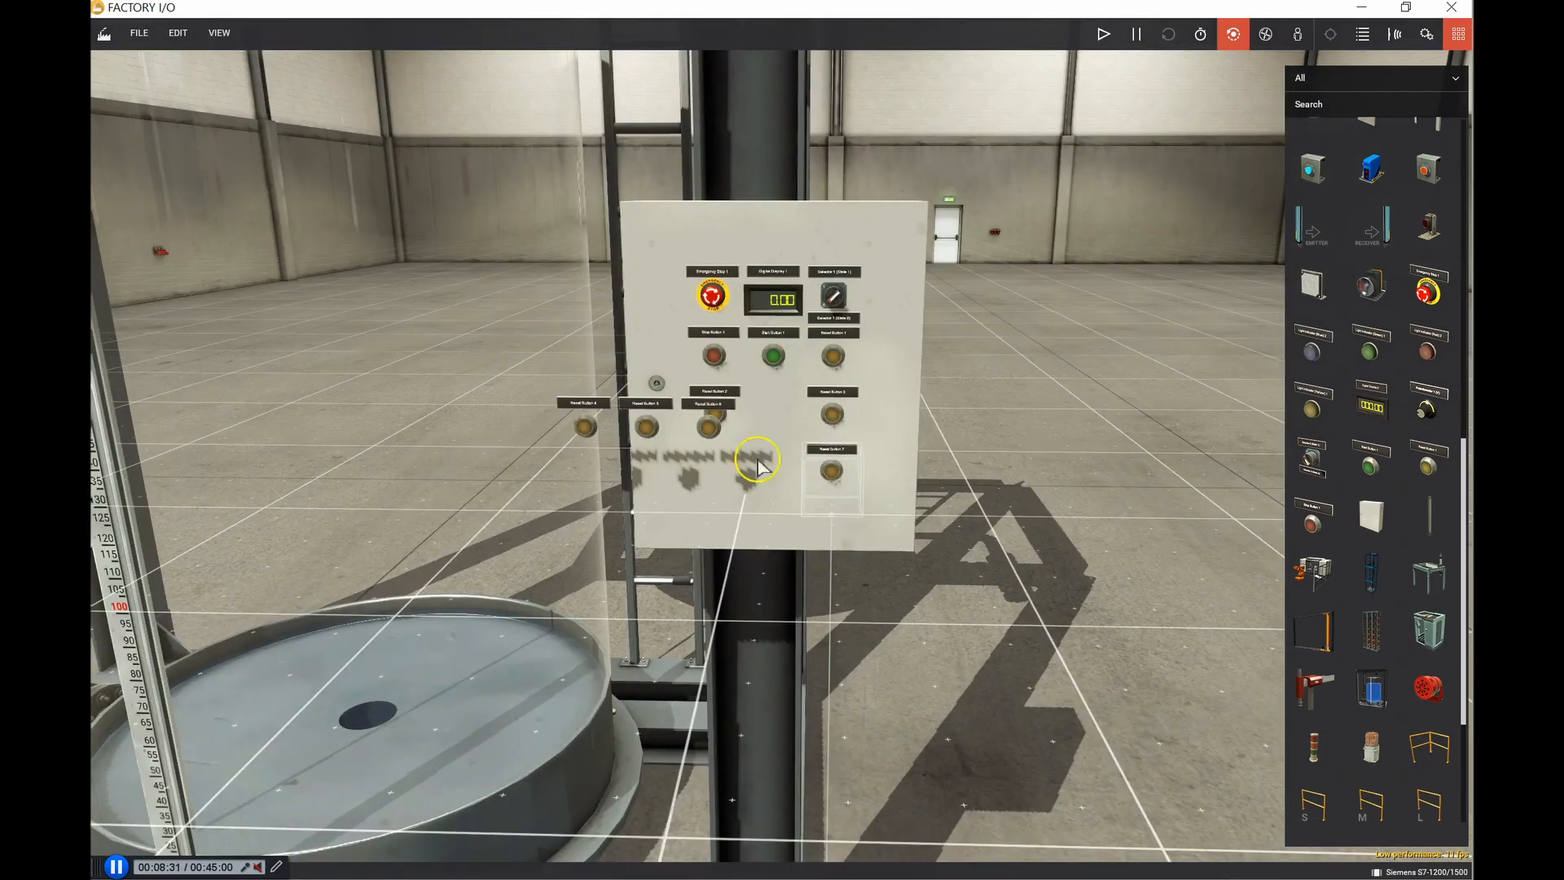
# Step: Move the next two floating copies into the bottom row, one in the Start Button's column and one in the Stop Button's column
pyautogui.moveTo(733, 464); pyautogui.dragTo(668, 415, button='right')
pyautogui.click(667, 413)
pyautogui.moveTo(736, 415); pyautogui.dragTo(801, 453)
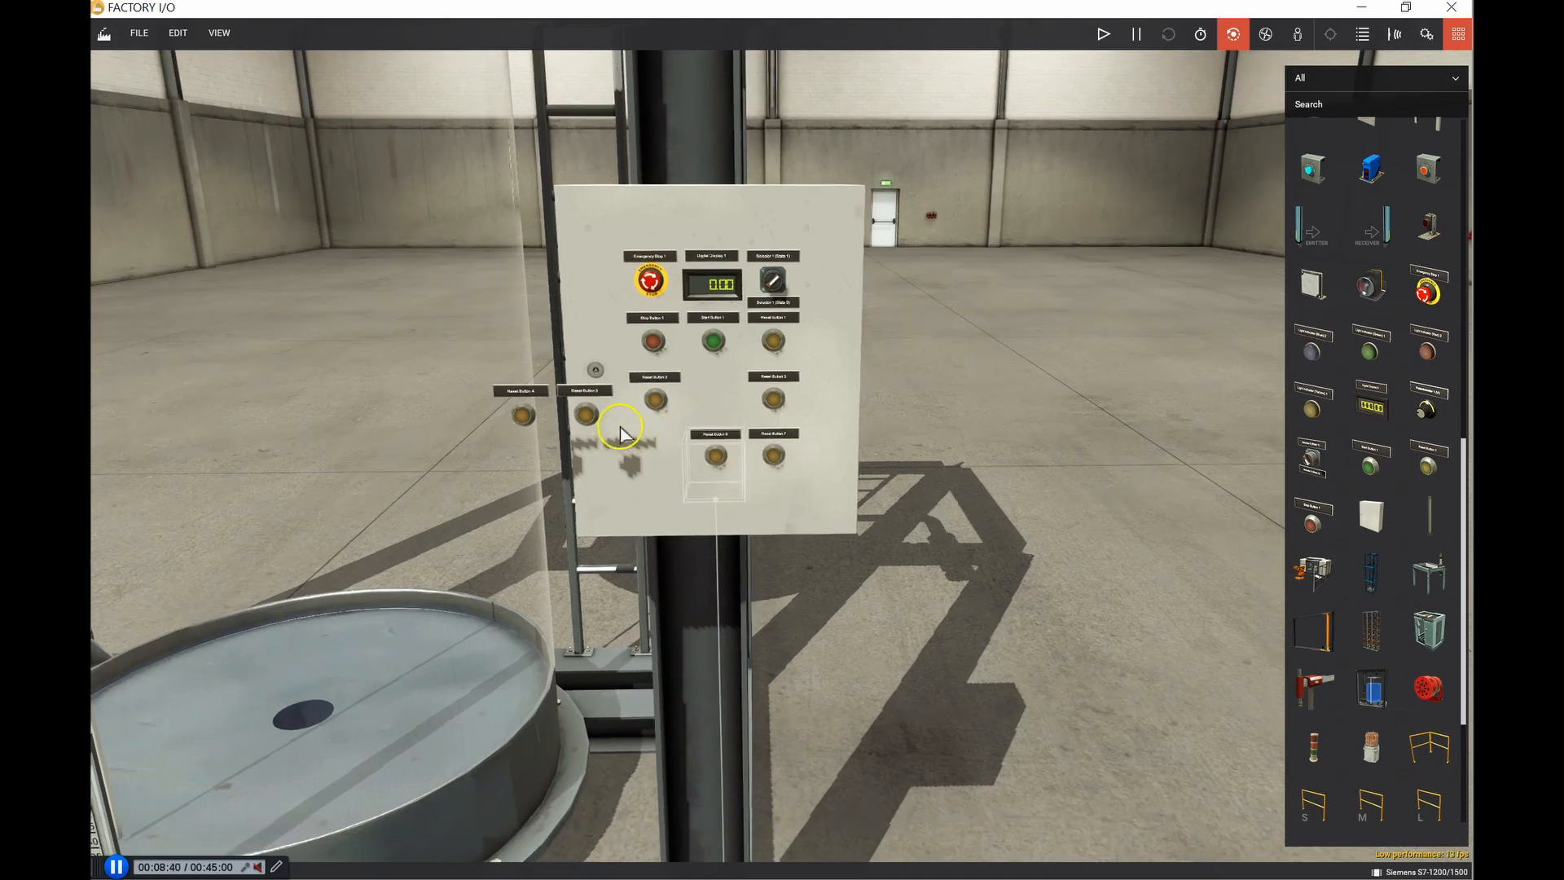
pyautogui.click(587, 416)
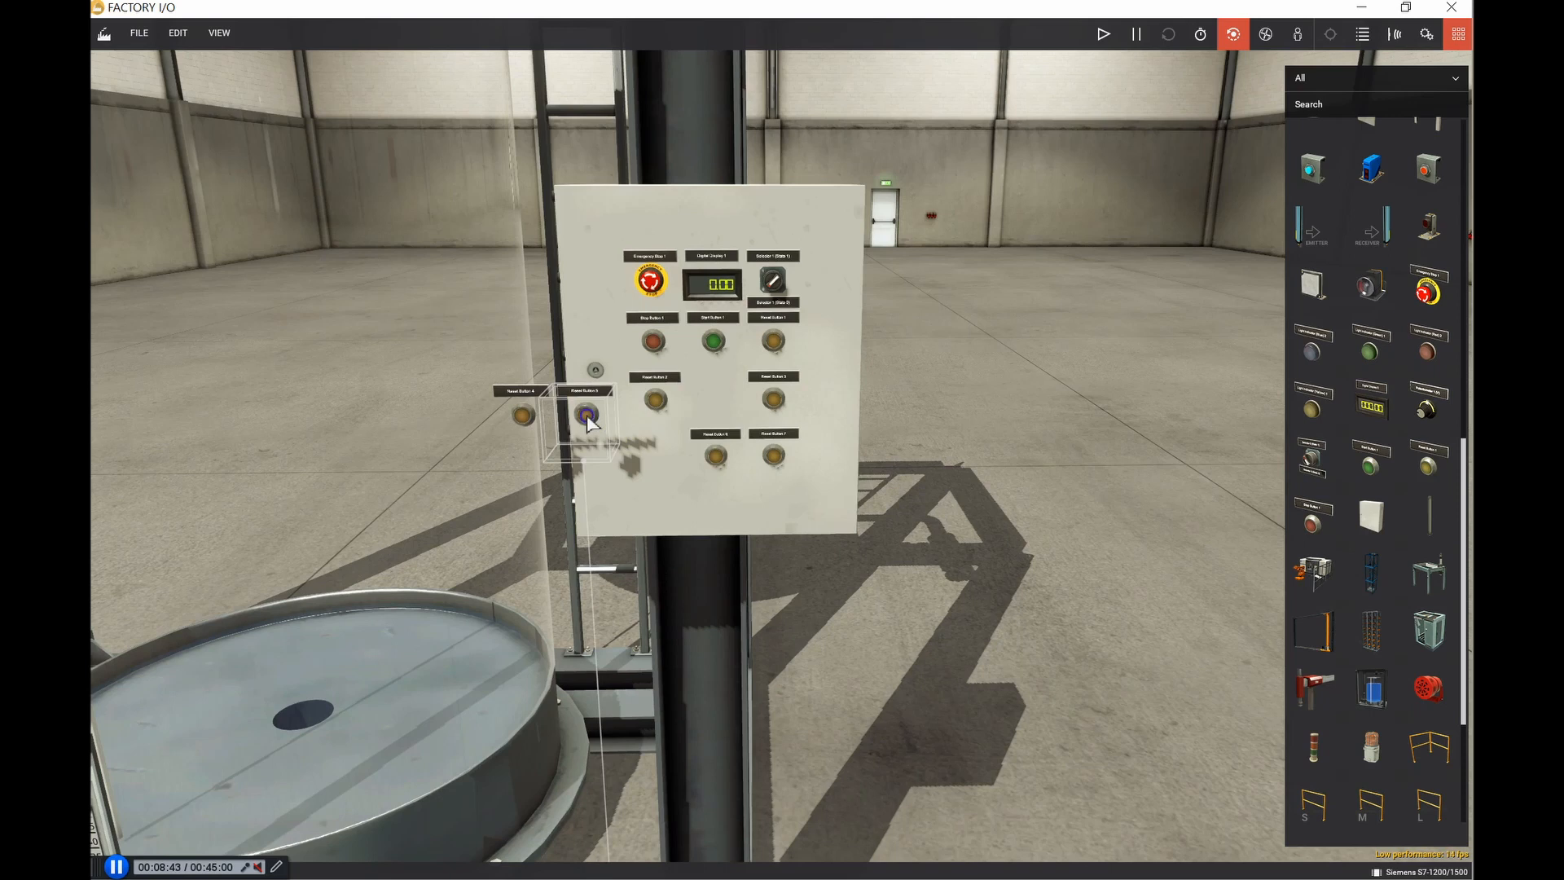
pyautogui.moveTo(619, 429); pyautogui.dragTo(681, 461)
# Step: Move the last floating copy onto the switchboard at the left end of the bottom button row
pyautogui.click(635, 412)
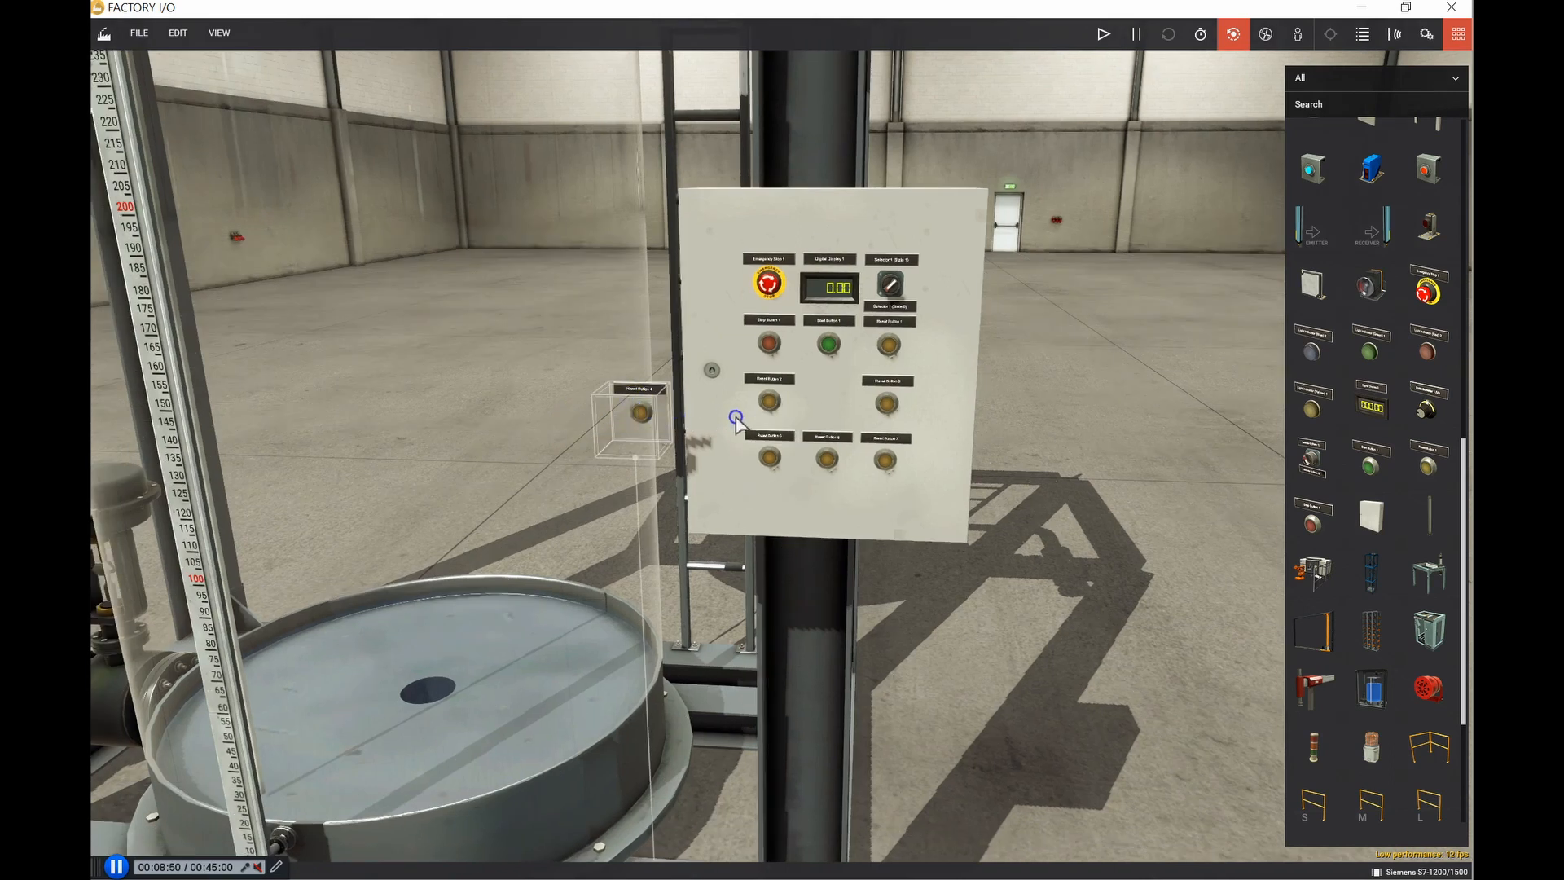
pyautogui.click(631, 396)
pyautogui.click(638, 410)
pyautogui.moveTo(649, 414); pyautogui.dragTo(731, 441)
# Step: Duplicate the yellow button below the Stop Button and place the copy at the right end of the bottom row
pyautogui.rightClick(823, 409)
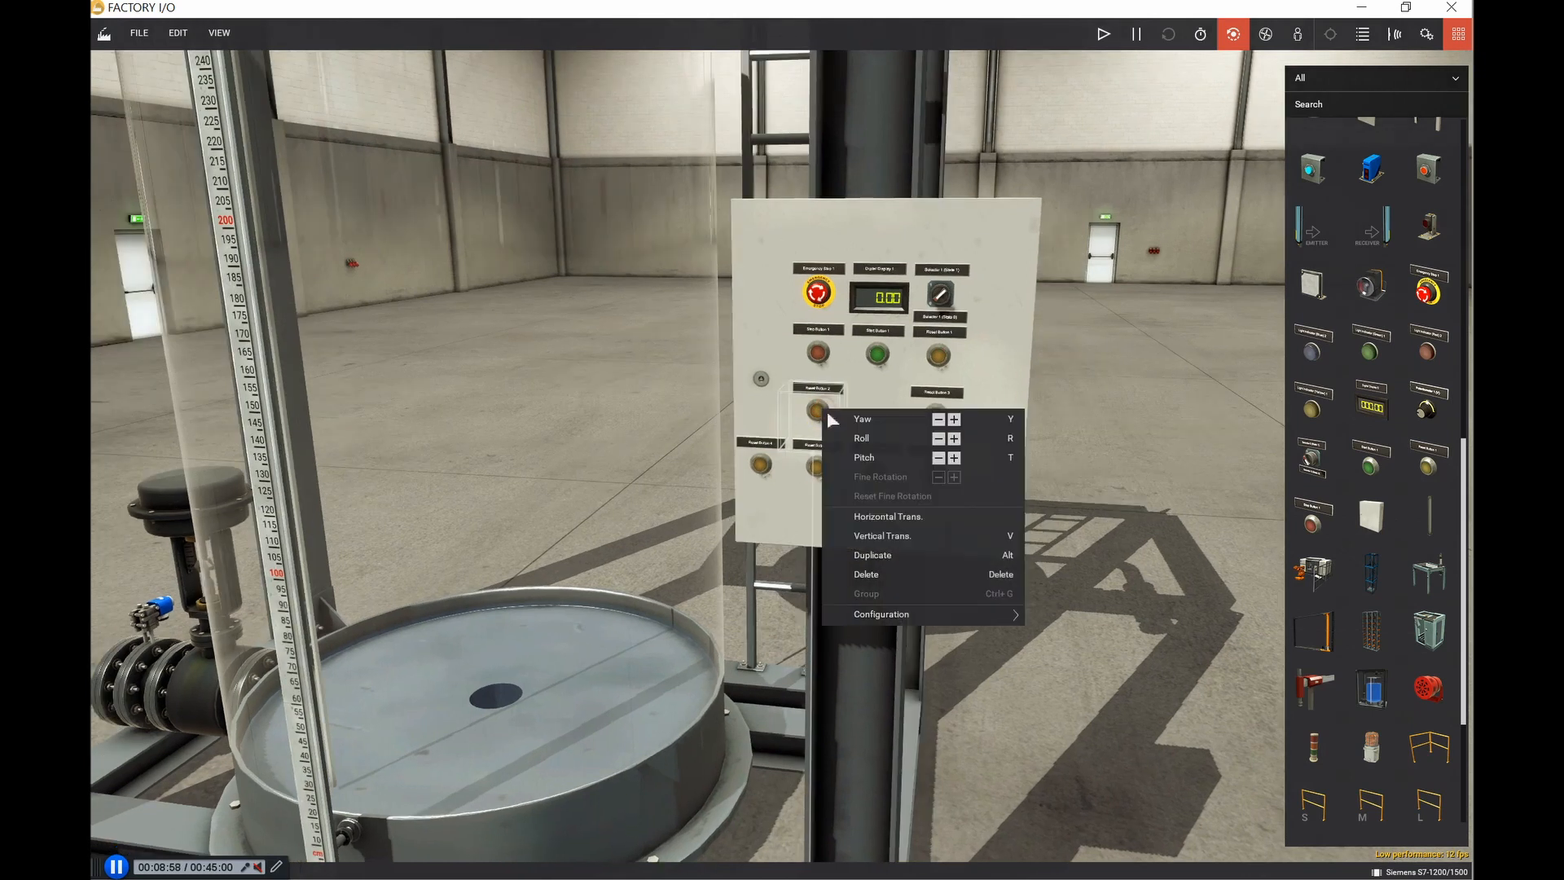
pyautogui.click(872, 555)
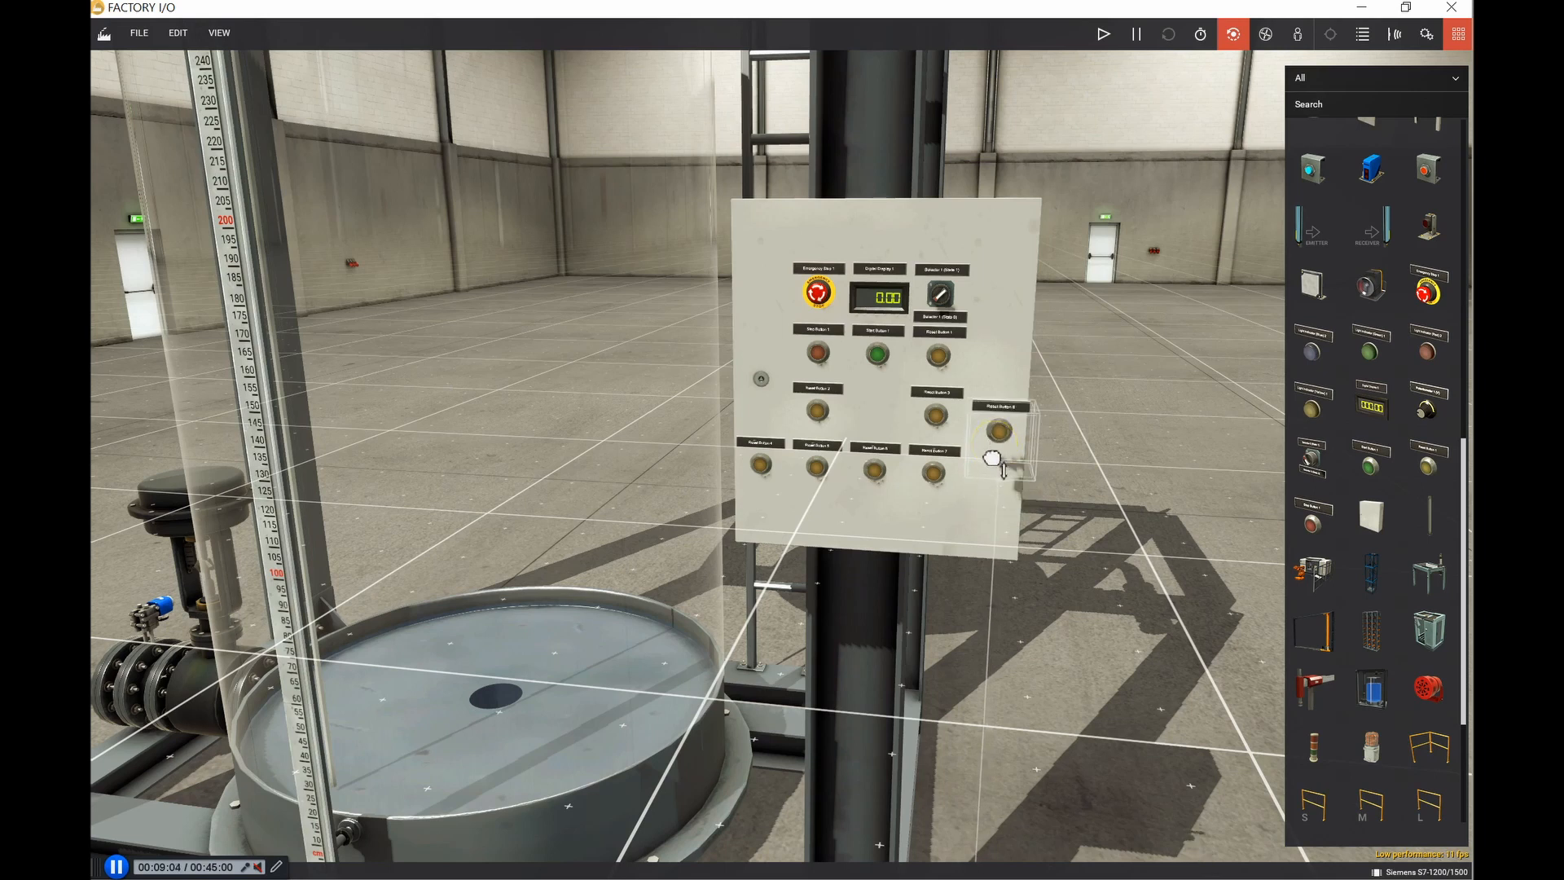
pyautogui.click(996, 471)
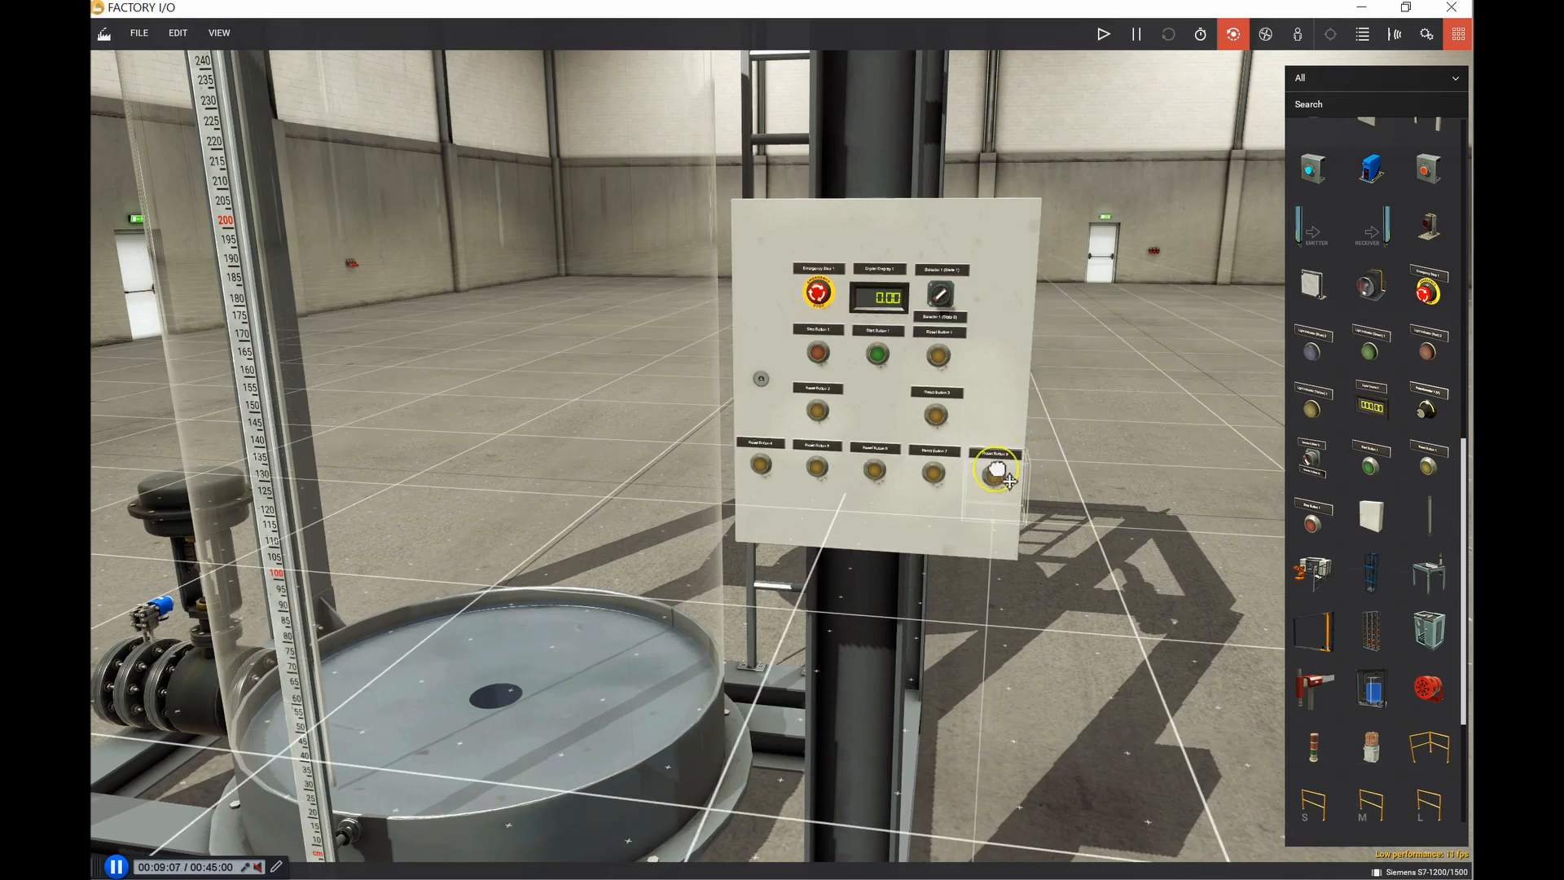
pyautogui.doubleClick(1000, 469)
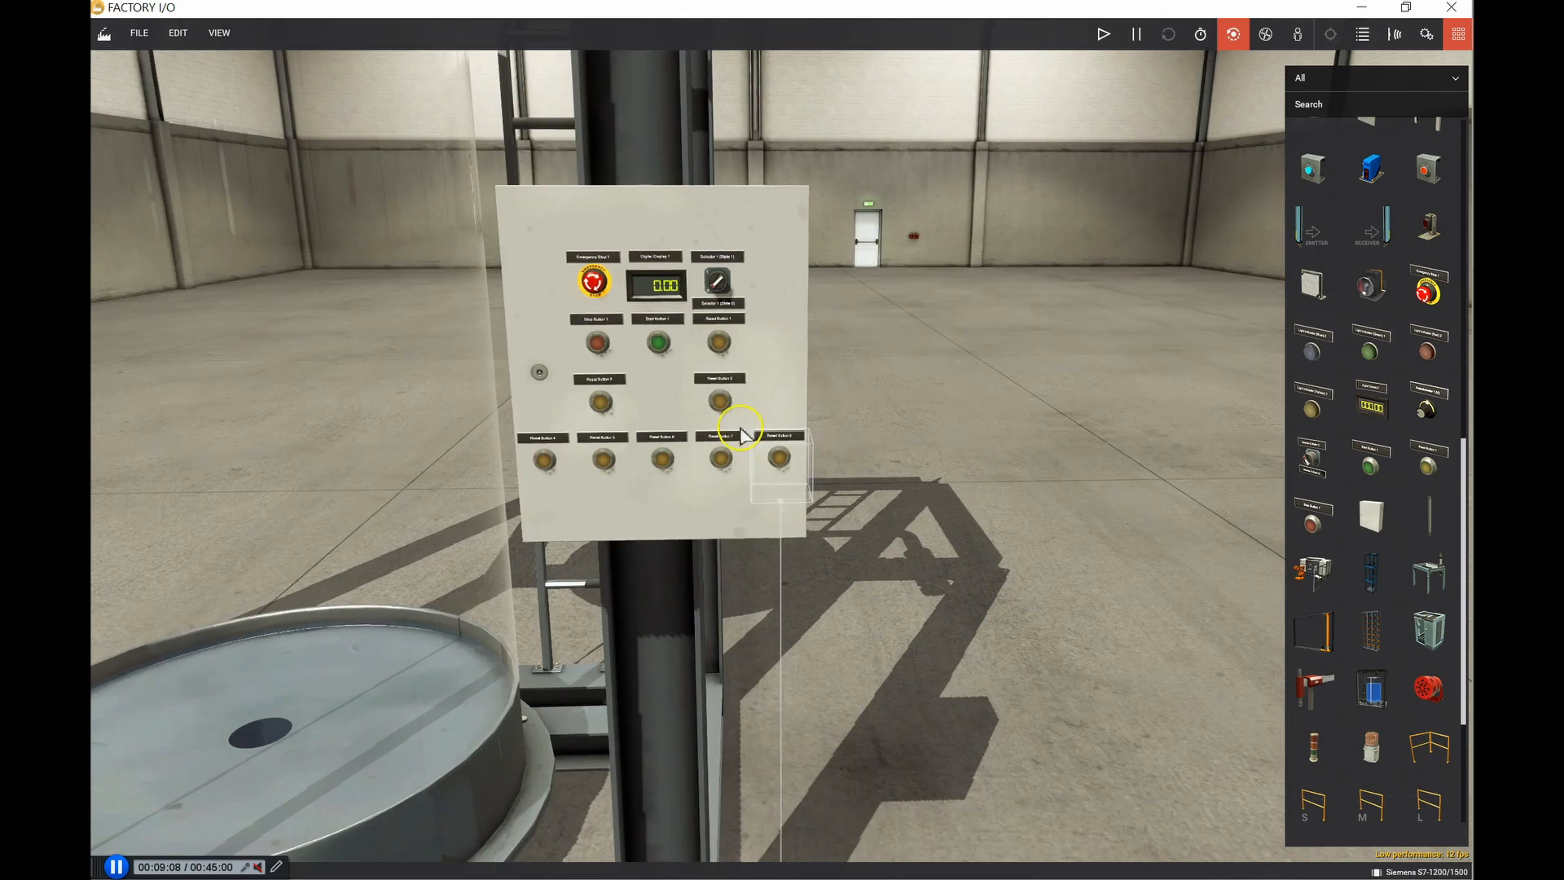
pyautogui.doubleClick(753, 396)
pyautogui.moveTo(852, 365); pyautogui.dragTo(617, 341, button='right')
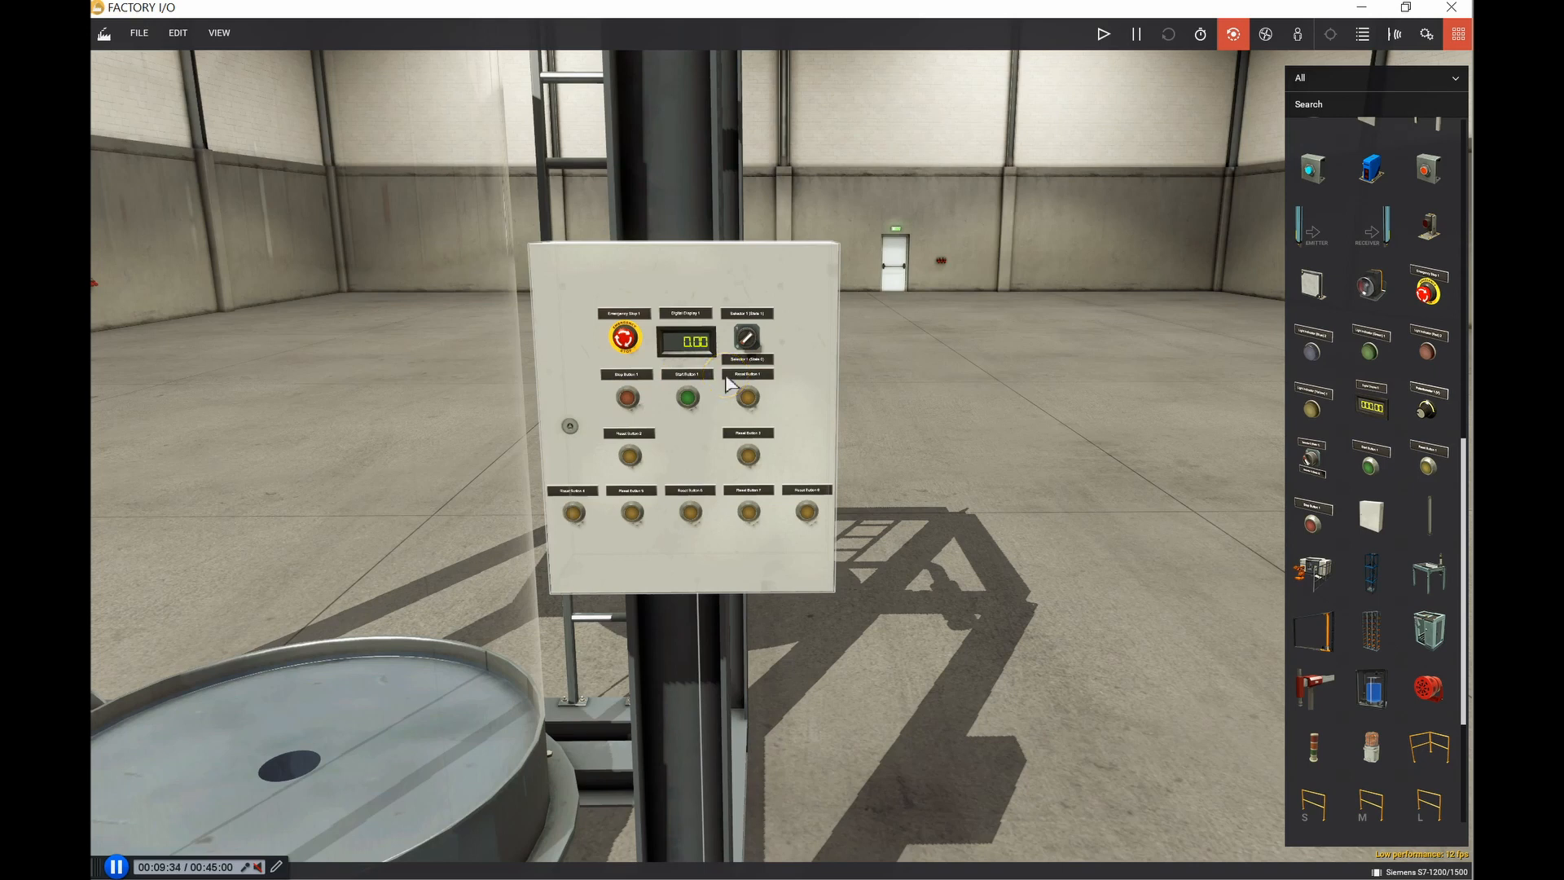
# Step: Select the Siemens S7-1200/1500 driver in the driver settings, review the sensor tags and return to the scene
pyautogui.click(135, 33)
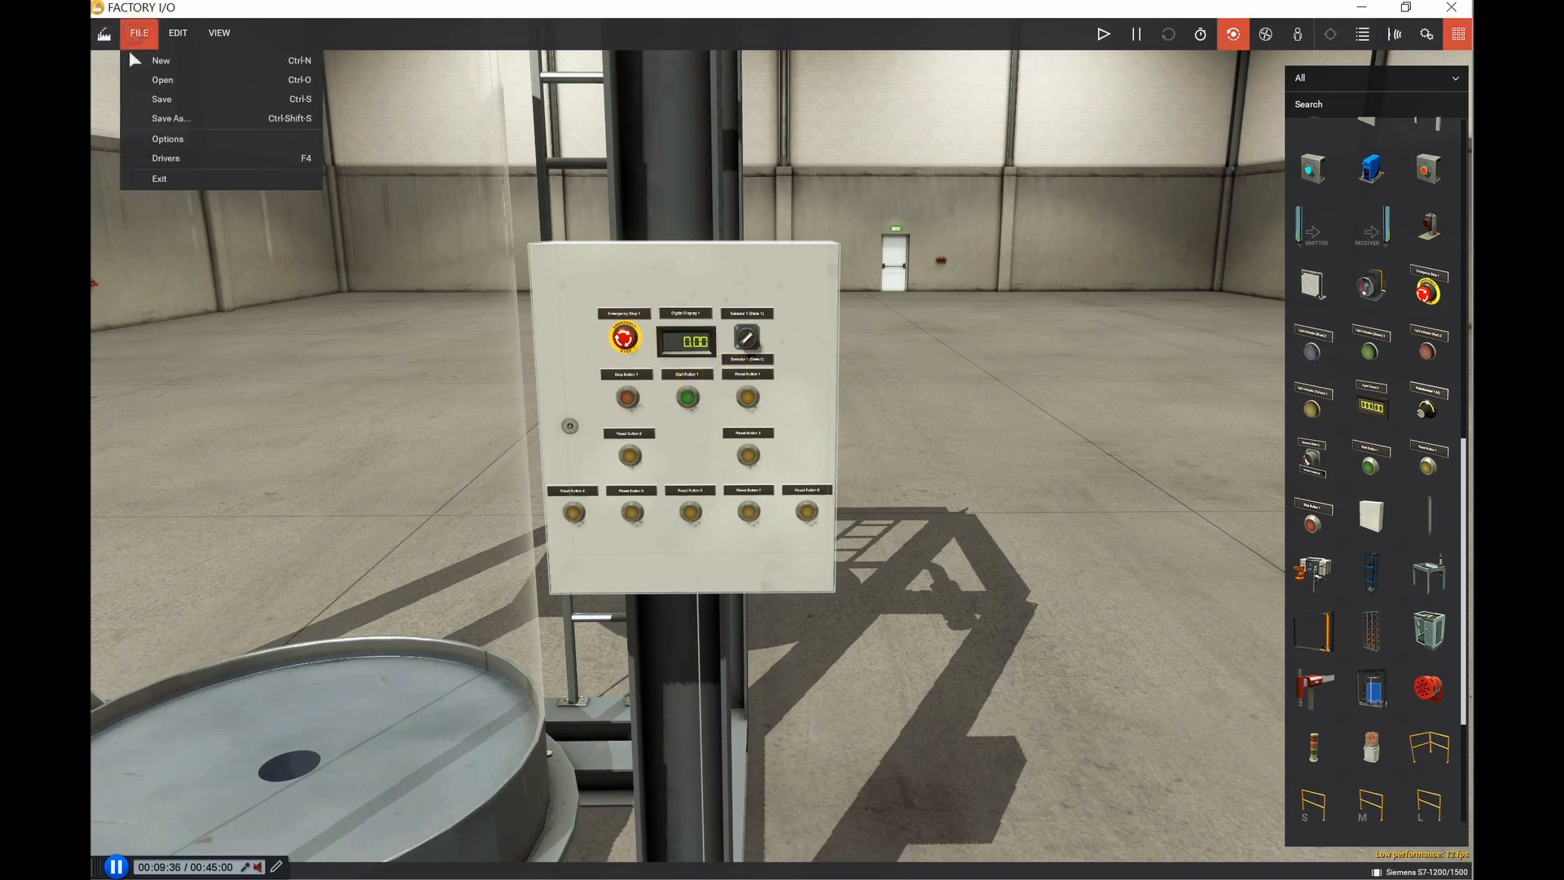
pyautogui.click(183, 154)
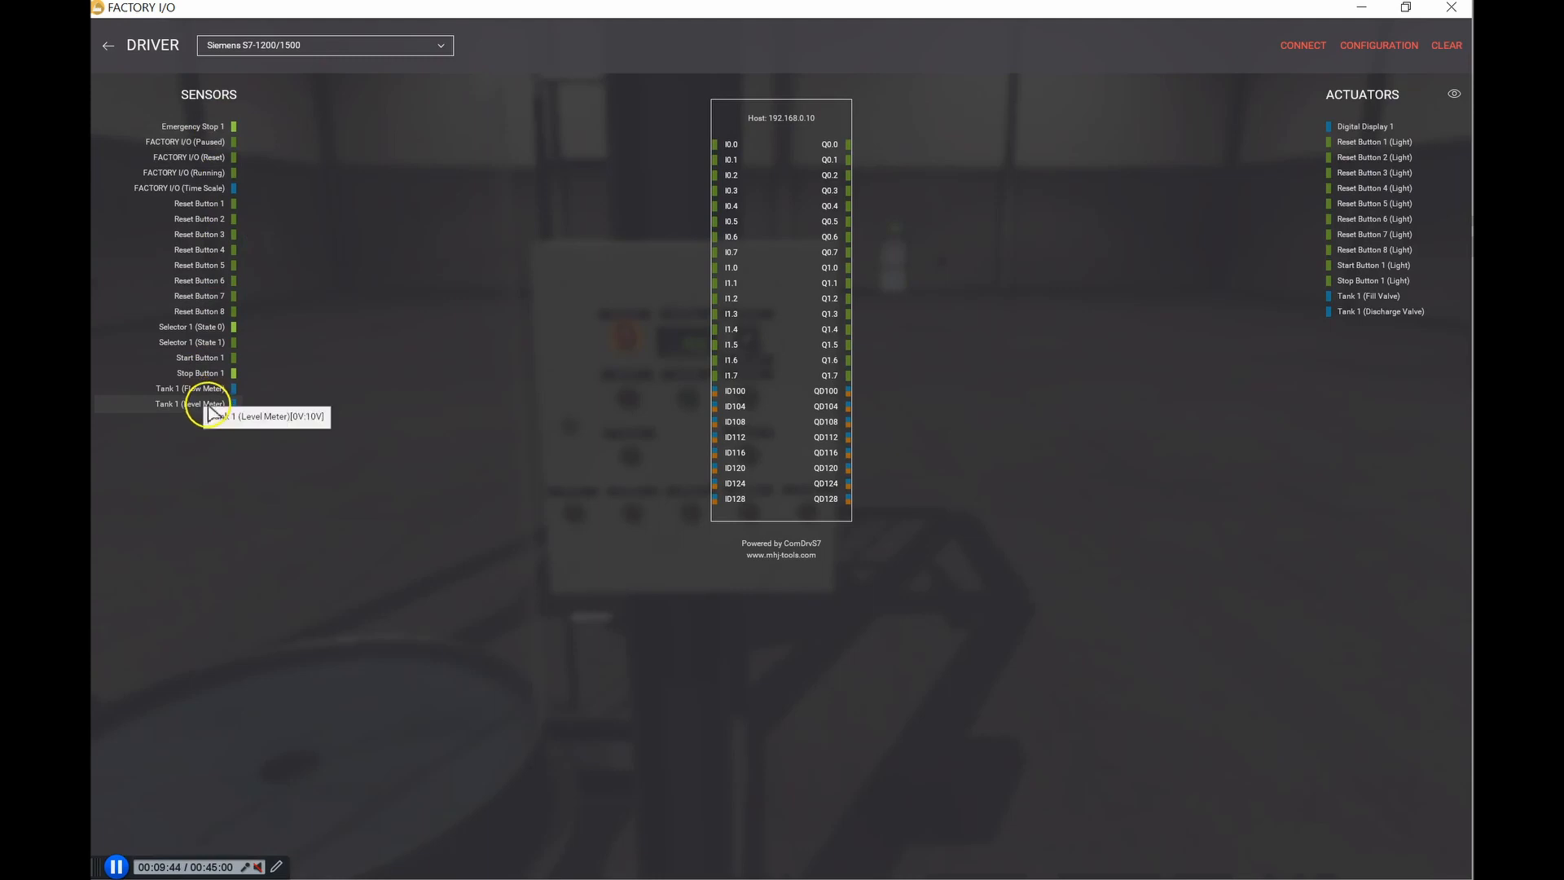
pyautogui.click(440, 47)
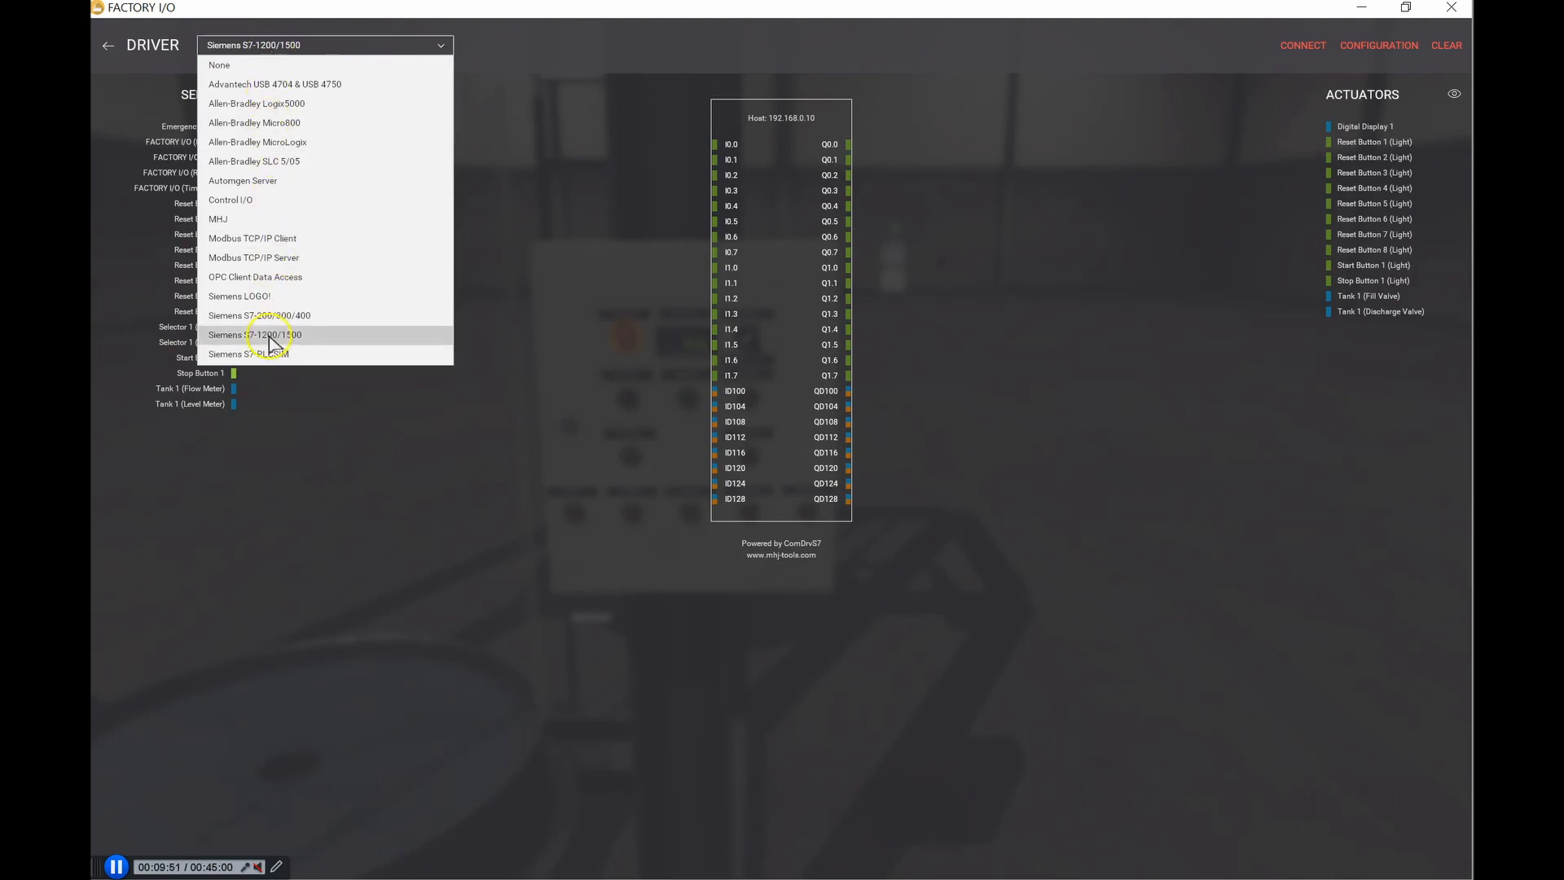
pyautogui.click(310, 339)
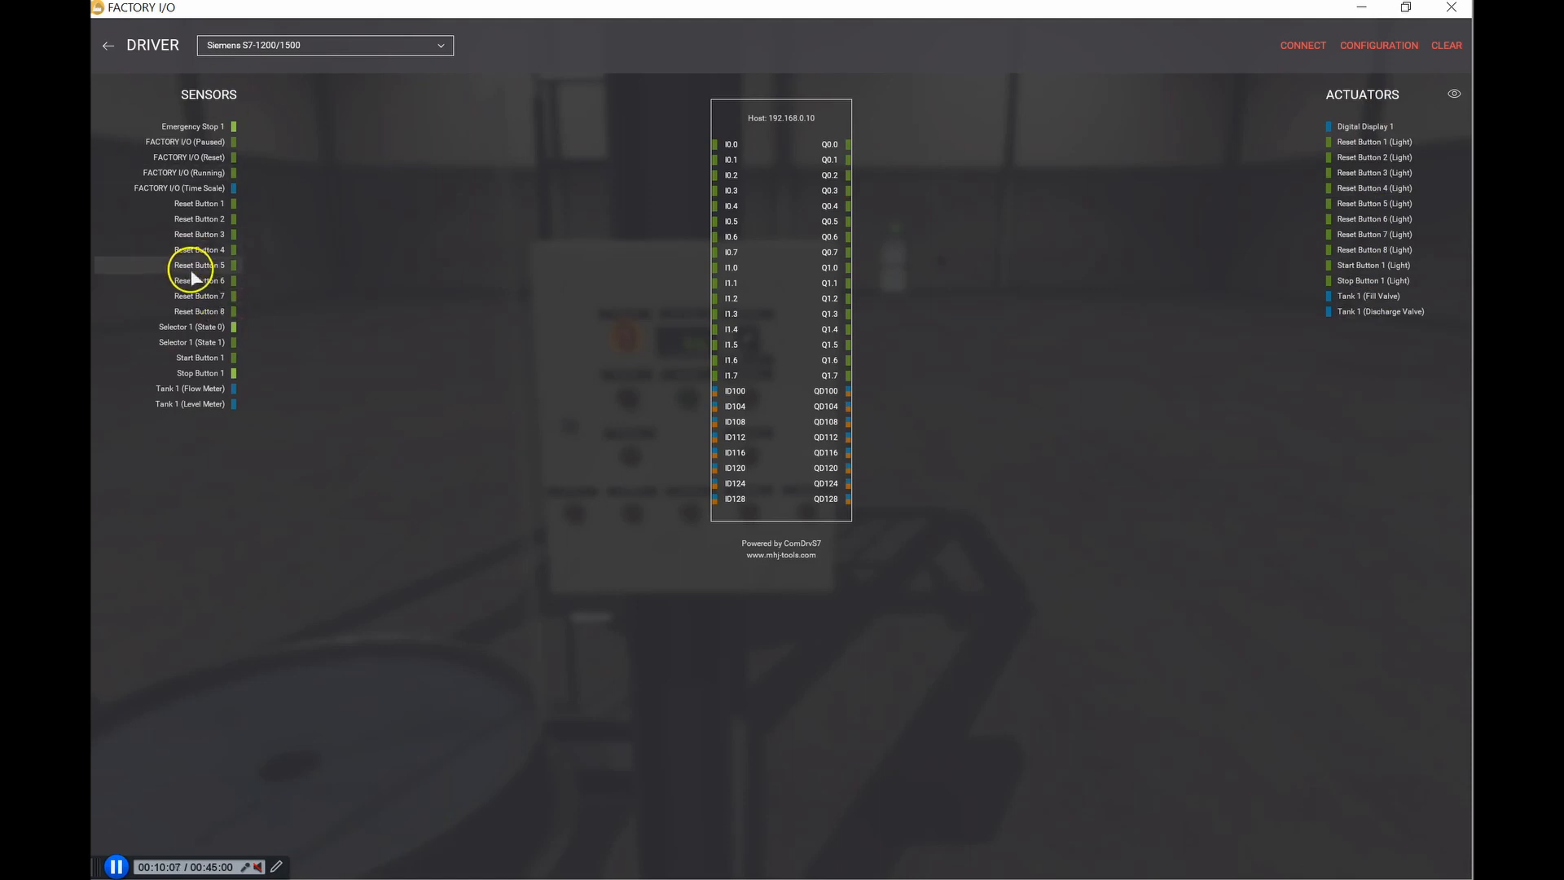
pyautogui.moveTo(193, 265); pyautogui.dragTo(193, 266)
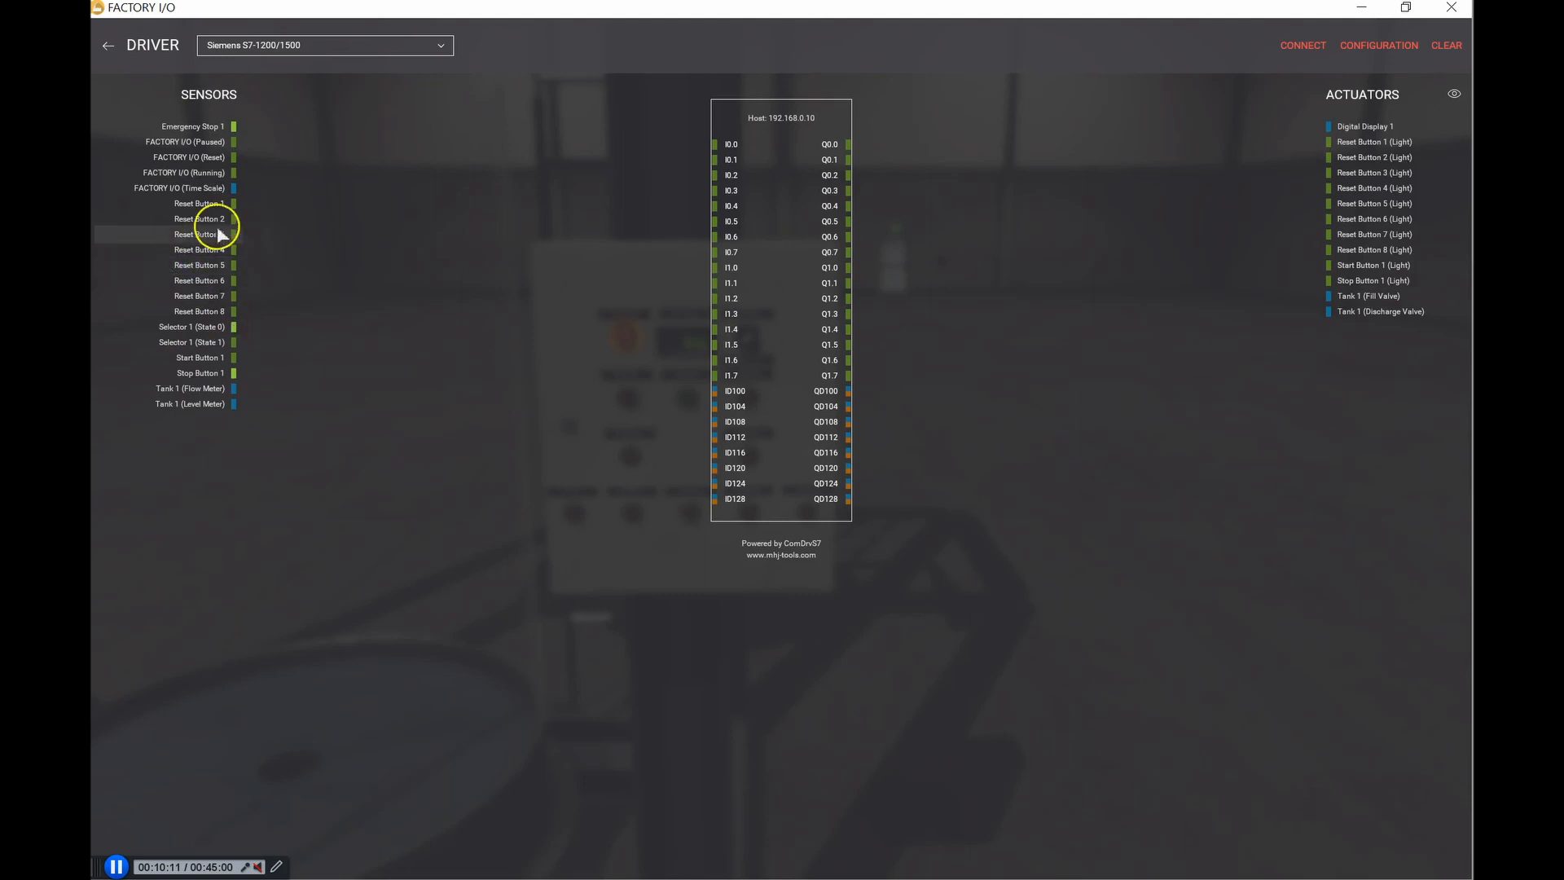
pyautogui.click(109, 46)
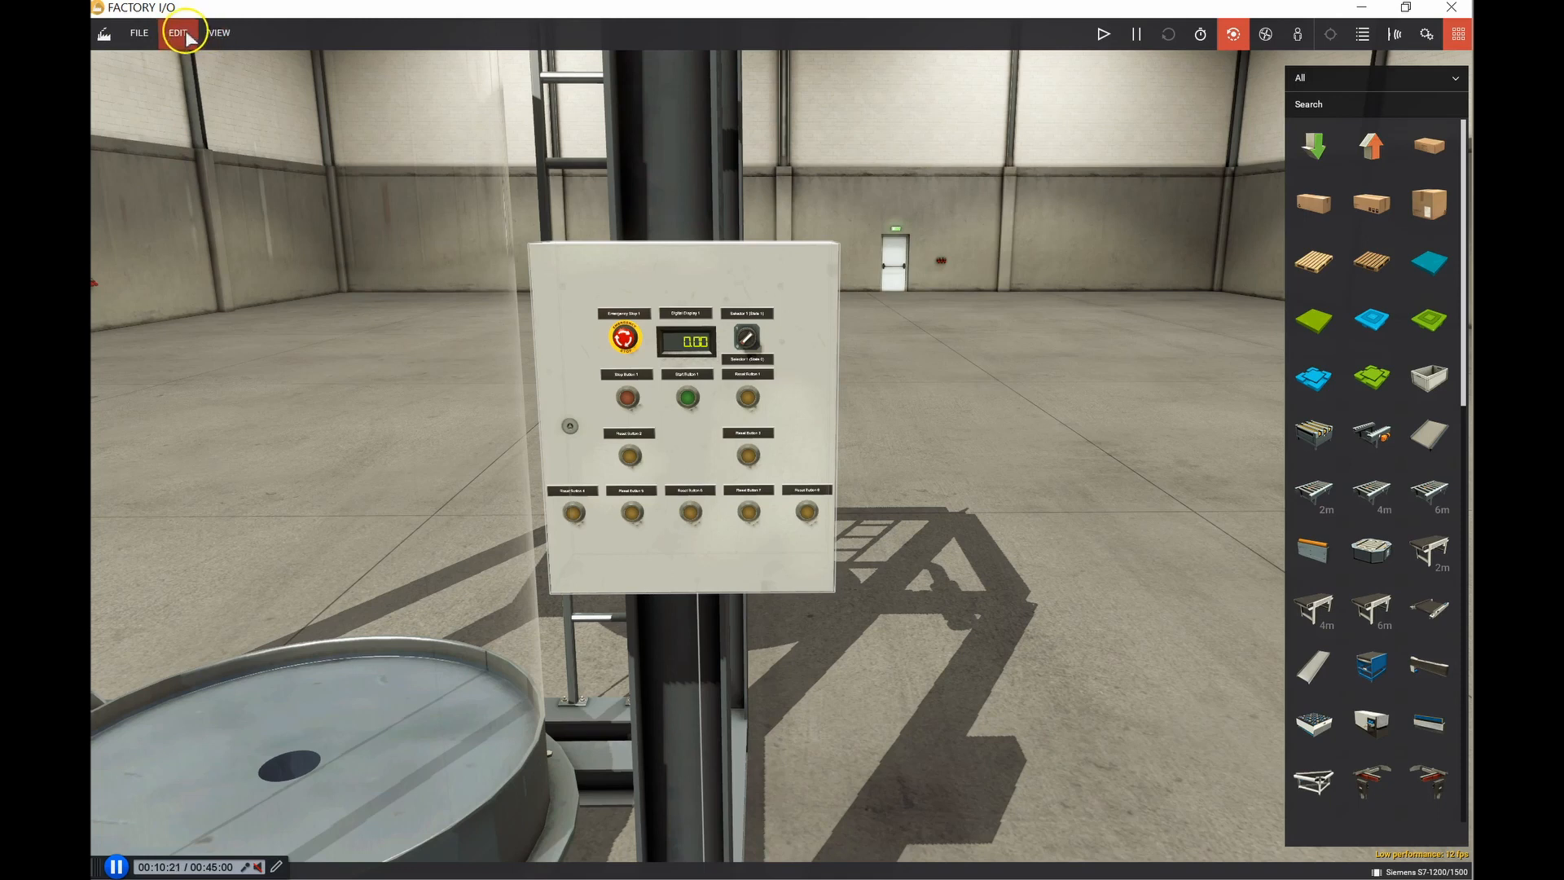
# Step: Dock all sensor and actuator tags in the scene view
pyautogui.click(184, 34)
pyautogui.click(232, 36)
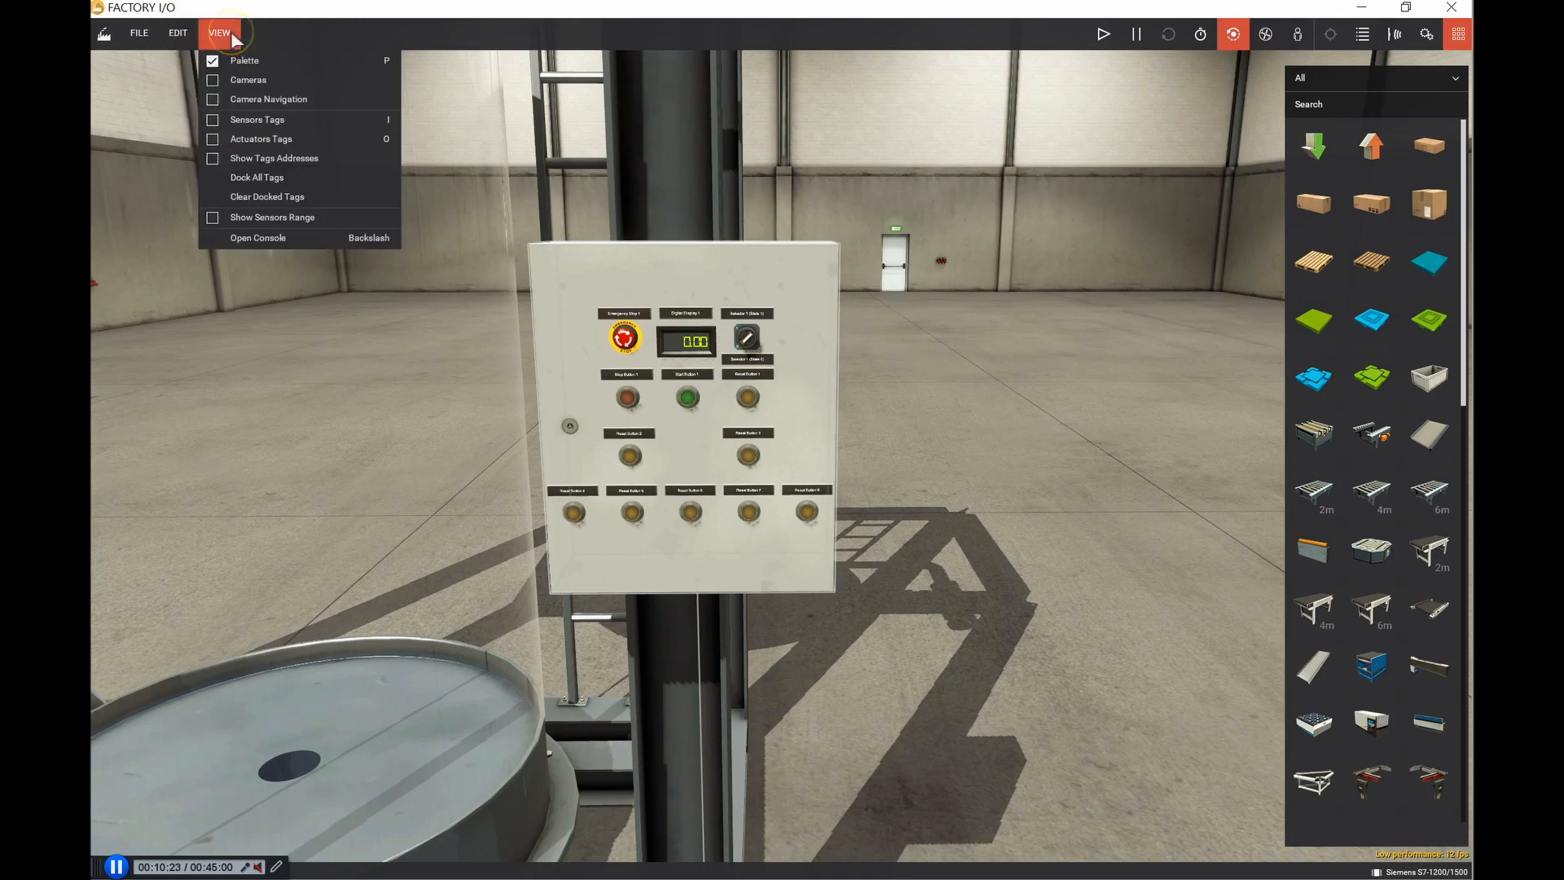
pyautogui.click(261, 177)
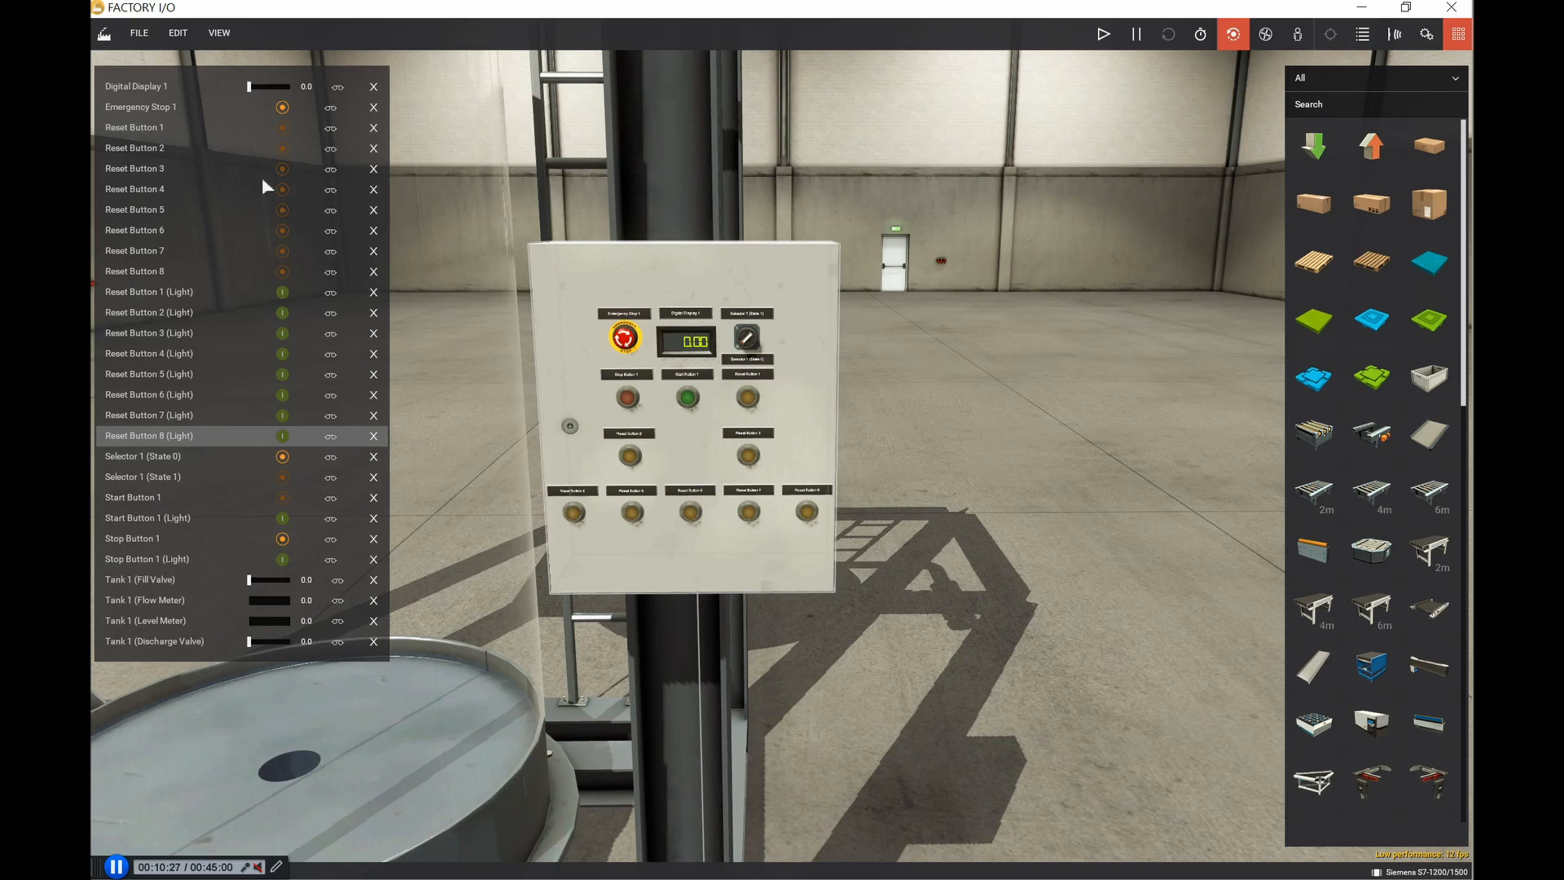
# Step: Rename the first three docked tags as Digital Display, Emergency Stop and Reset Button, without their numbers
pyautogui.click(155, 87)
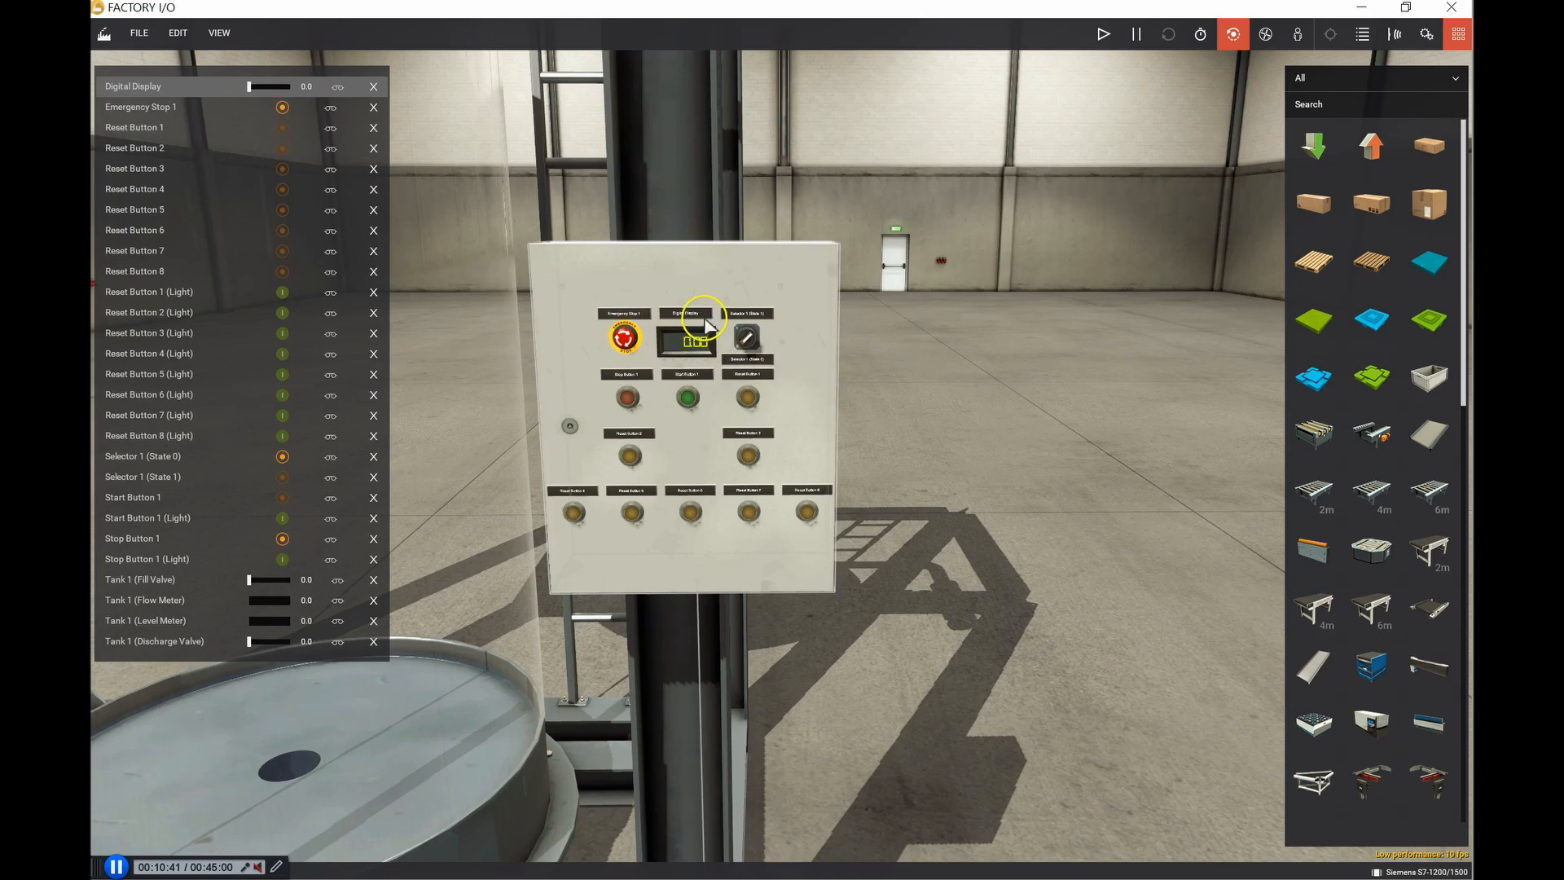
pyautogui.click(159, 107)
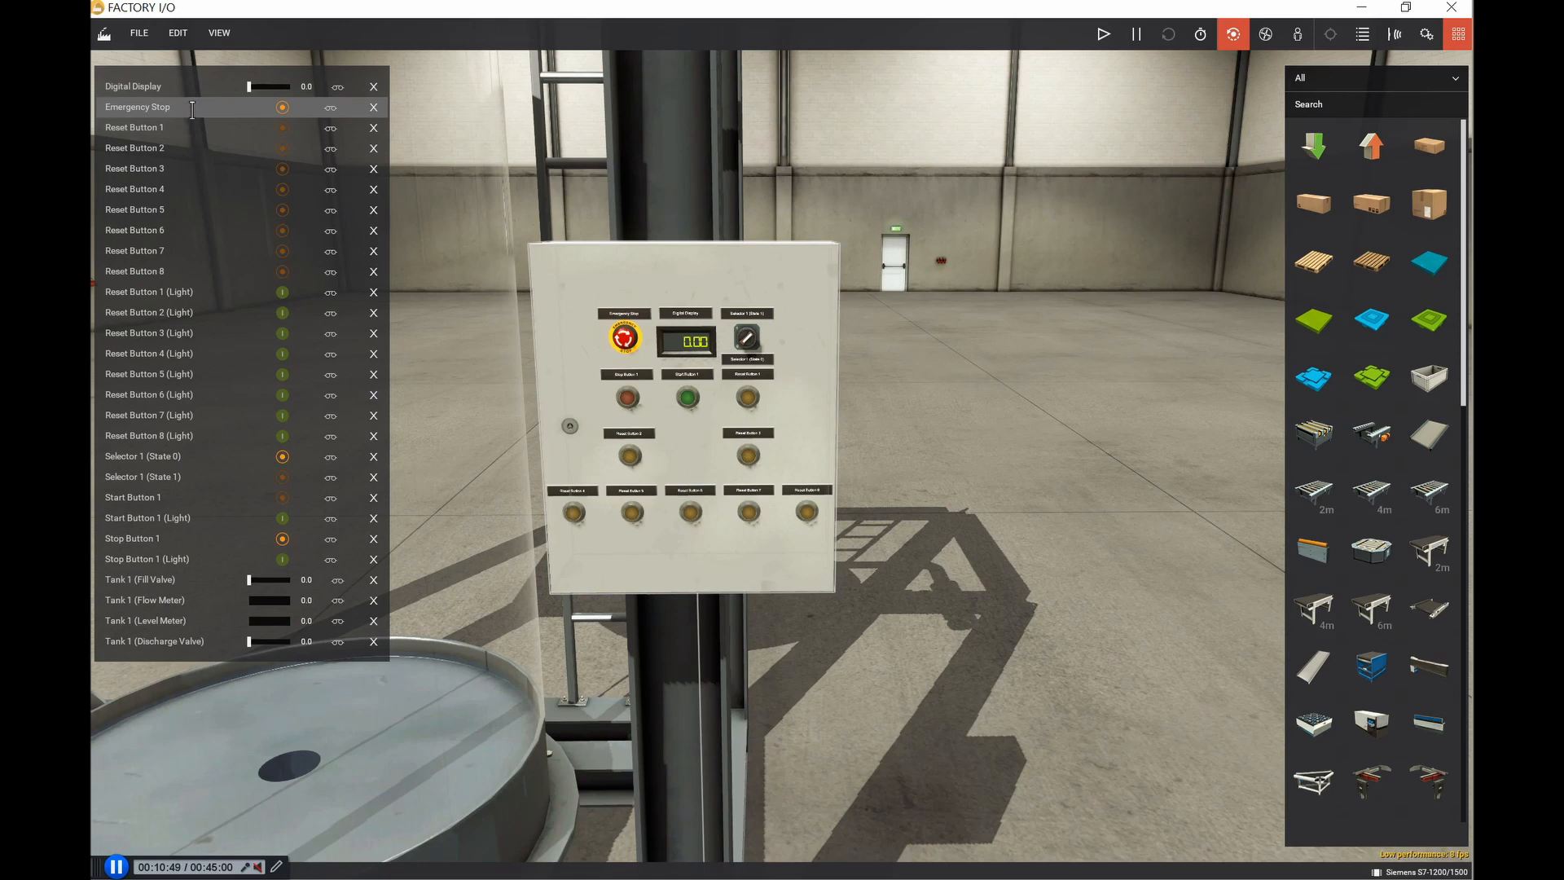
pyautogui.doubleClick(140, 127)
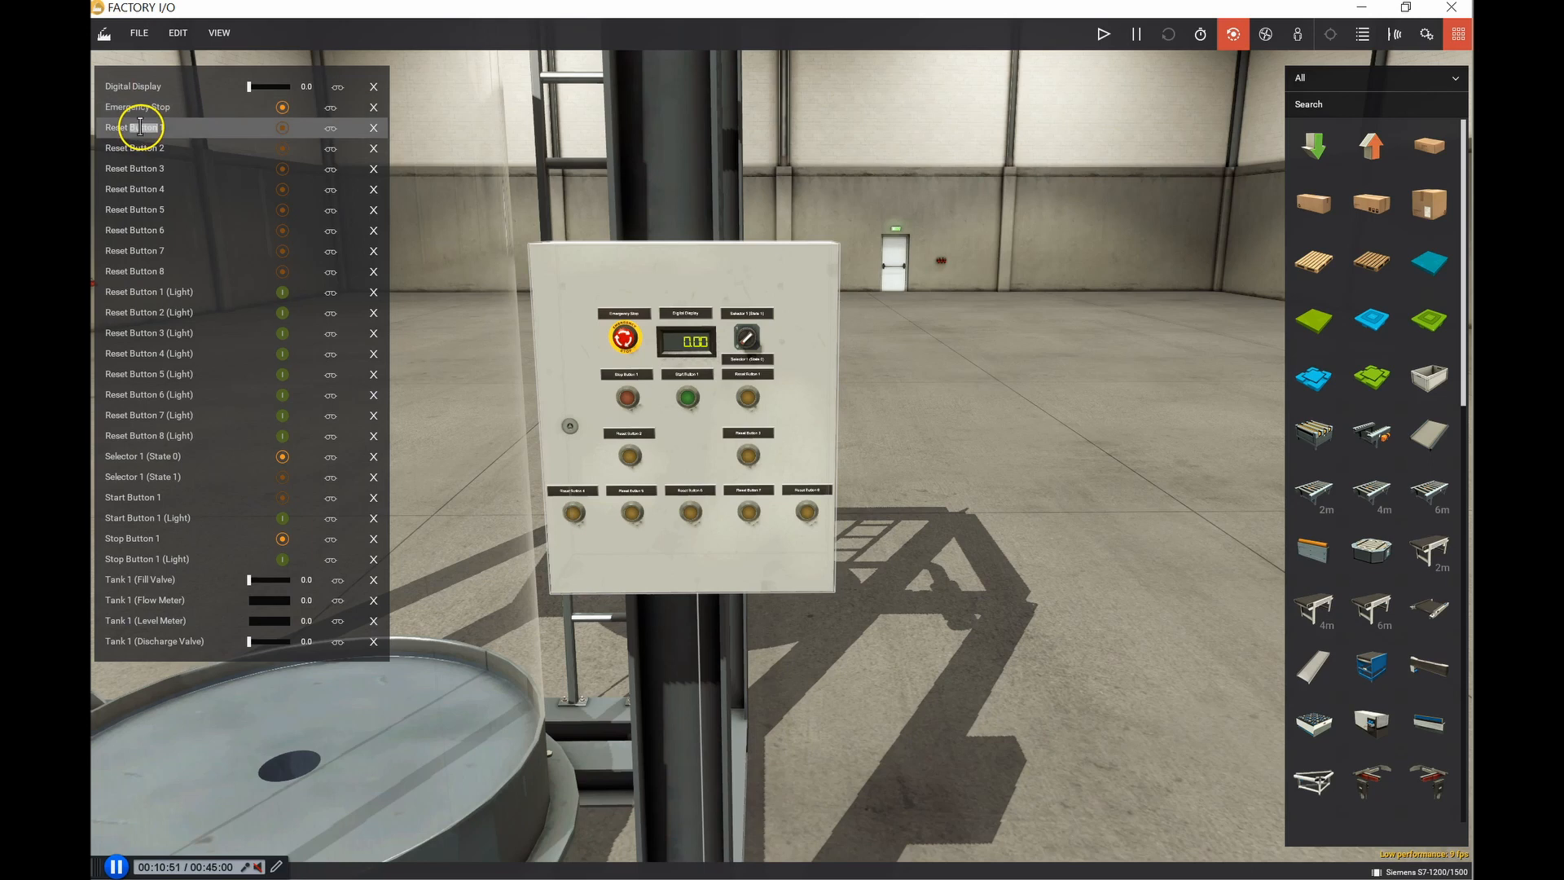
pyautogui.click(174, 127)
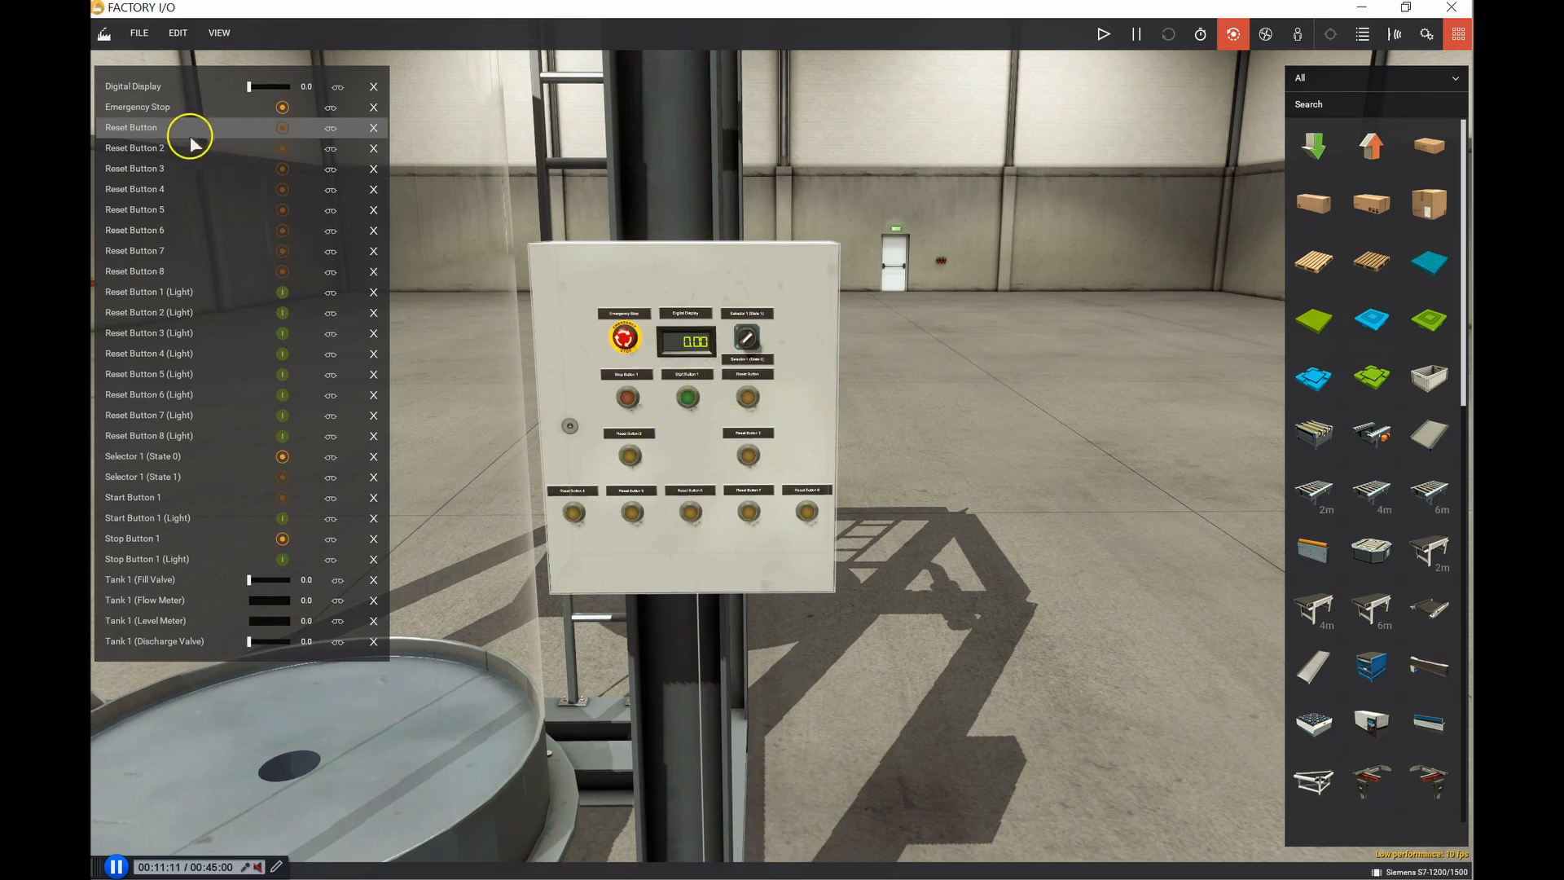
# Step: Rename the Reset Button 2 tag as Fill and the Reset Button 3 tag as Drain
pyautogui.doubleClick(167, 148)
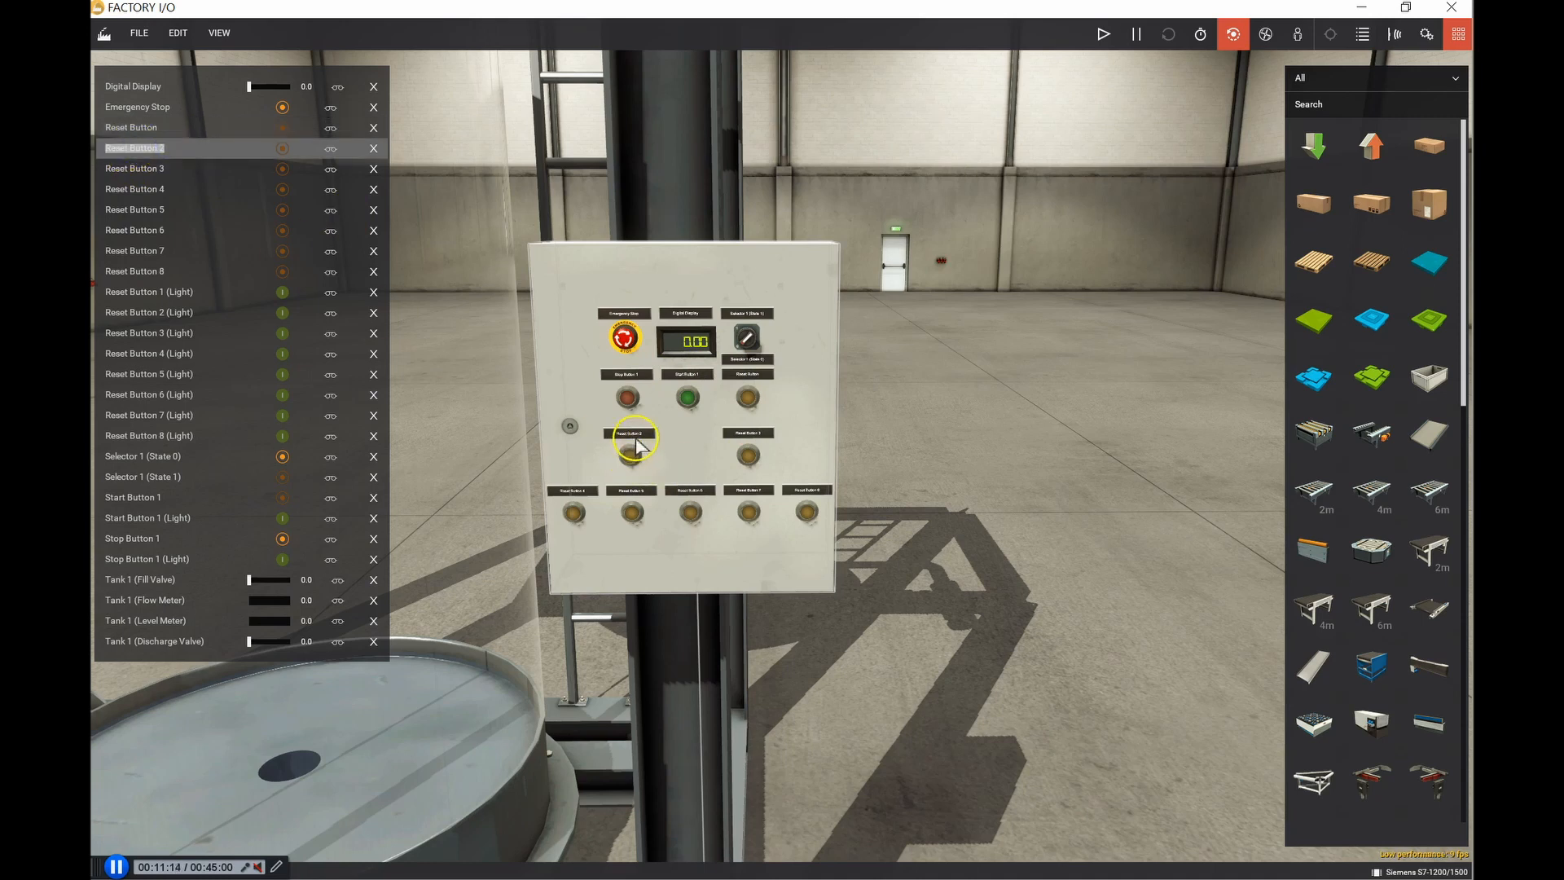
pyautogui.click(167, 149)
pyautogui.click(124, 168)
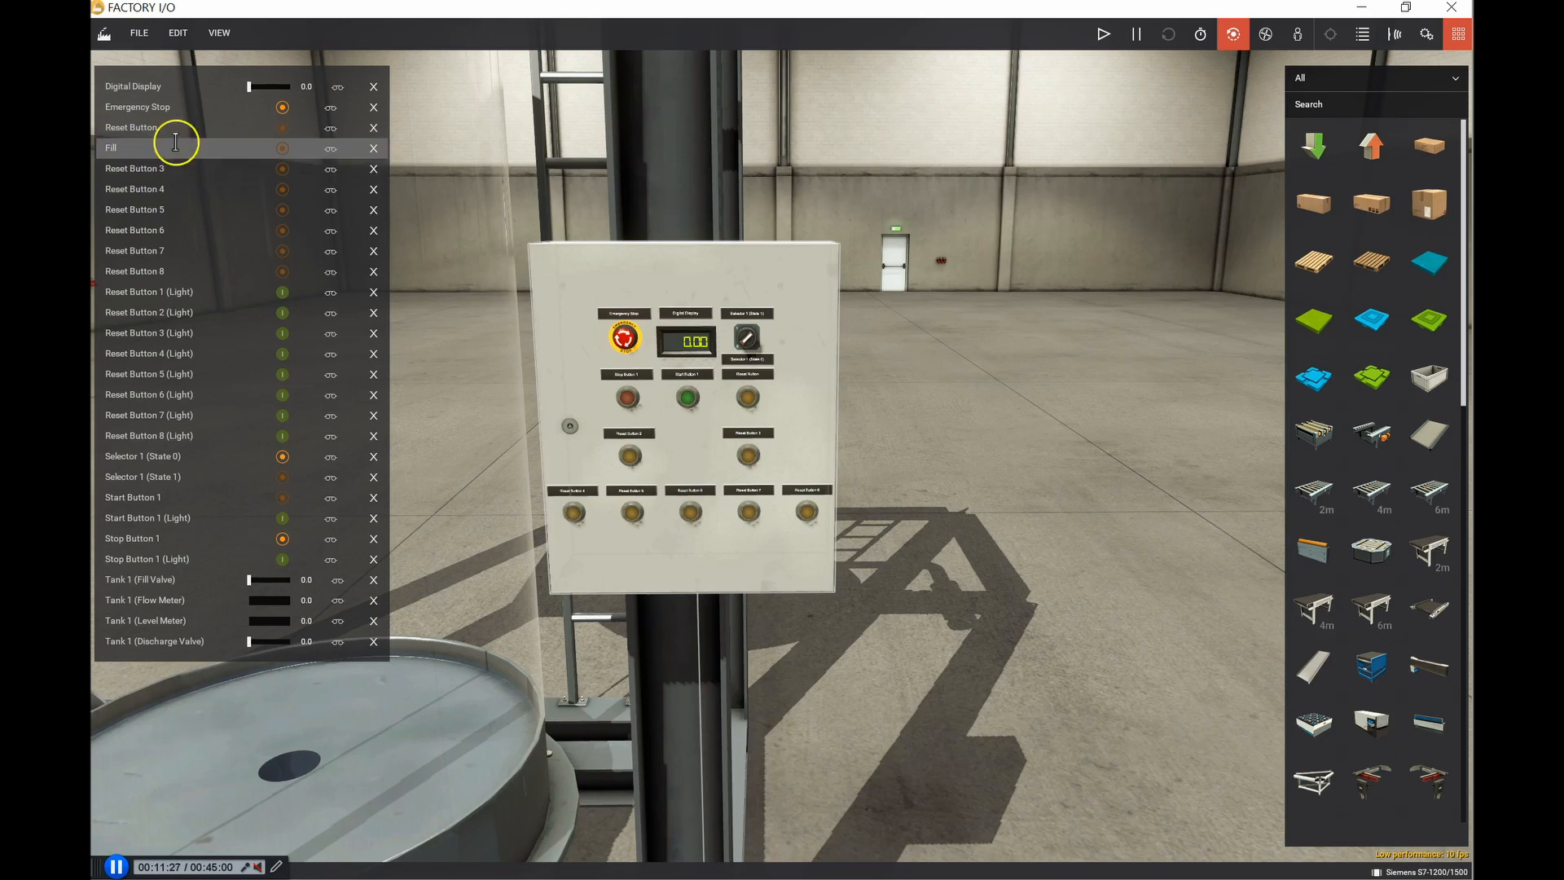
pyautogui.click(138, 145)
pyautogui.click(174, 169)
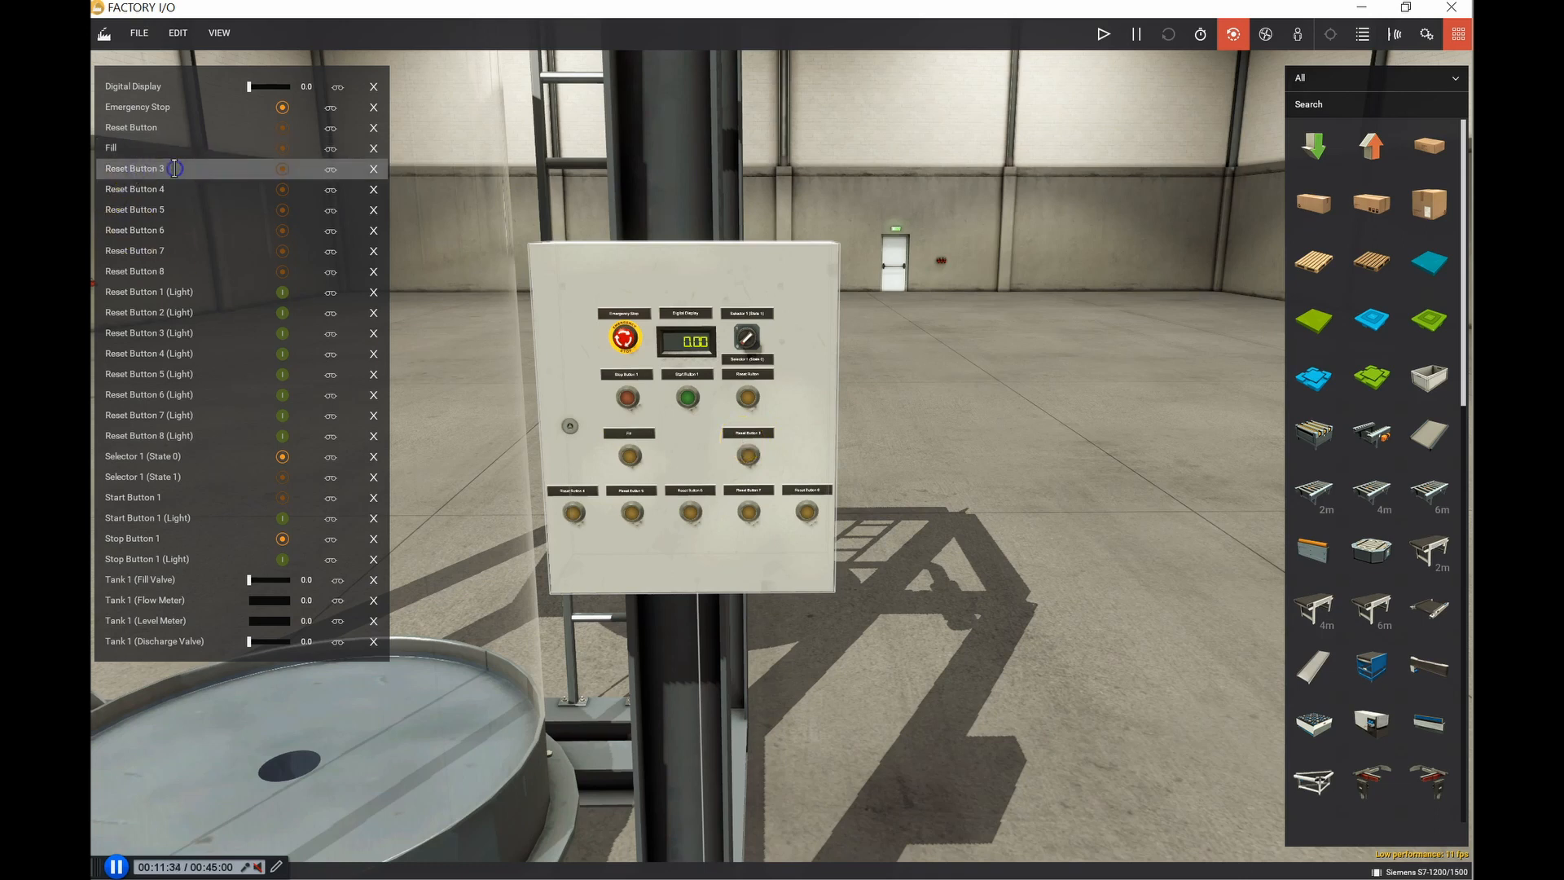
pyautogui.write('Drain')
# Step: Rename the Reset Button 4 tag as 0 % and the Reset Button 5 tag as 25 %
pyautogui.click(143, 188)
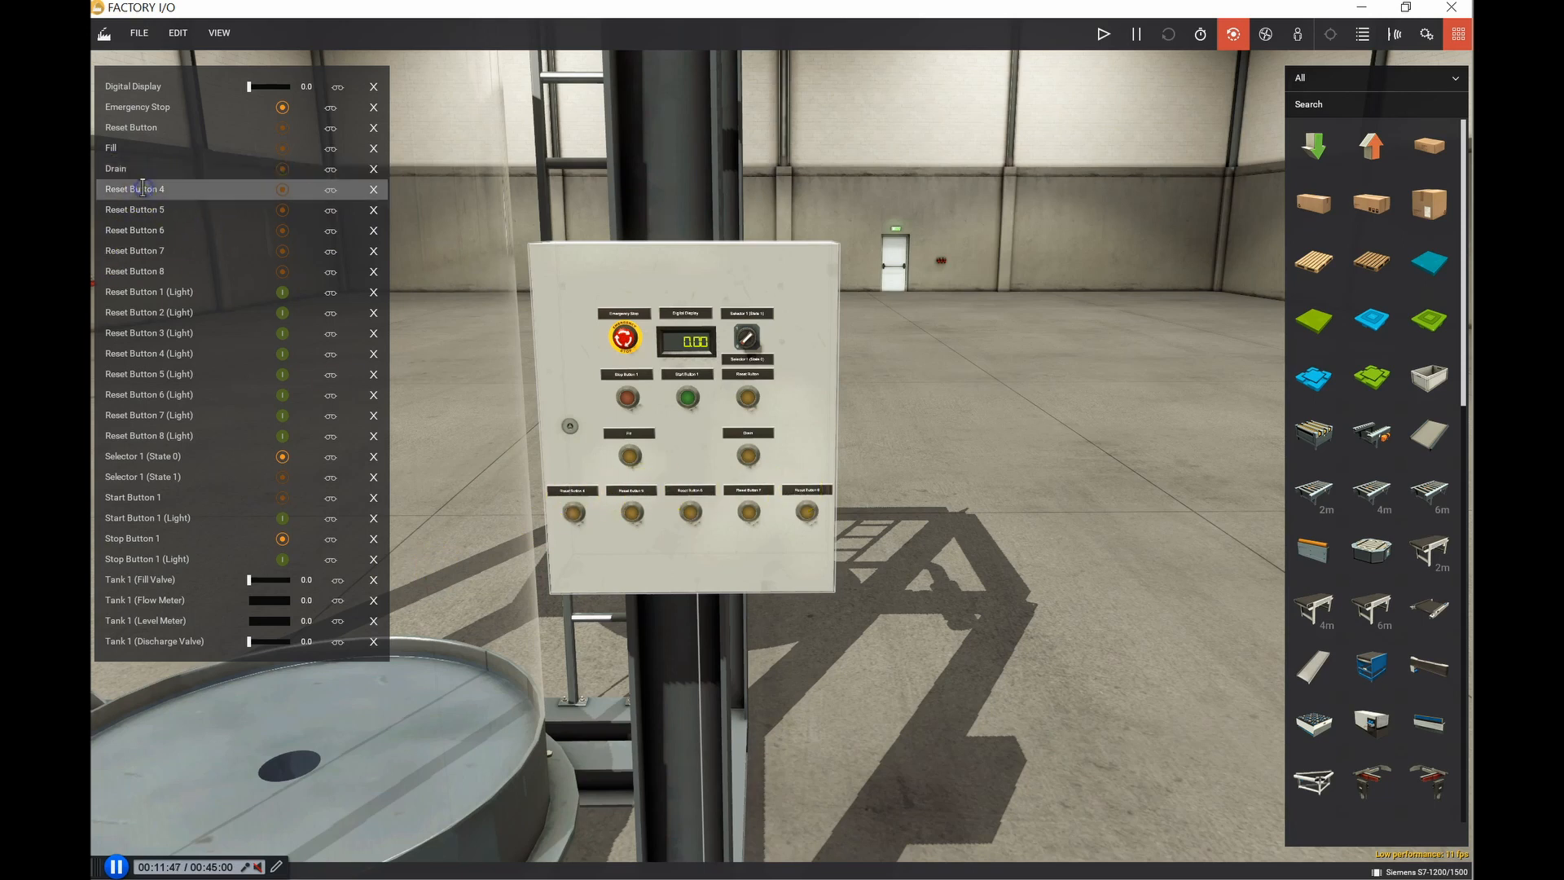
pyautogui.click(186, 189)
pyautogui.write('0')
pyautogui.doubleClick(150, 215)
pyautogui.click(178, 207)
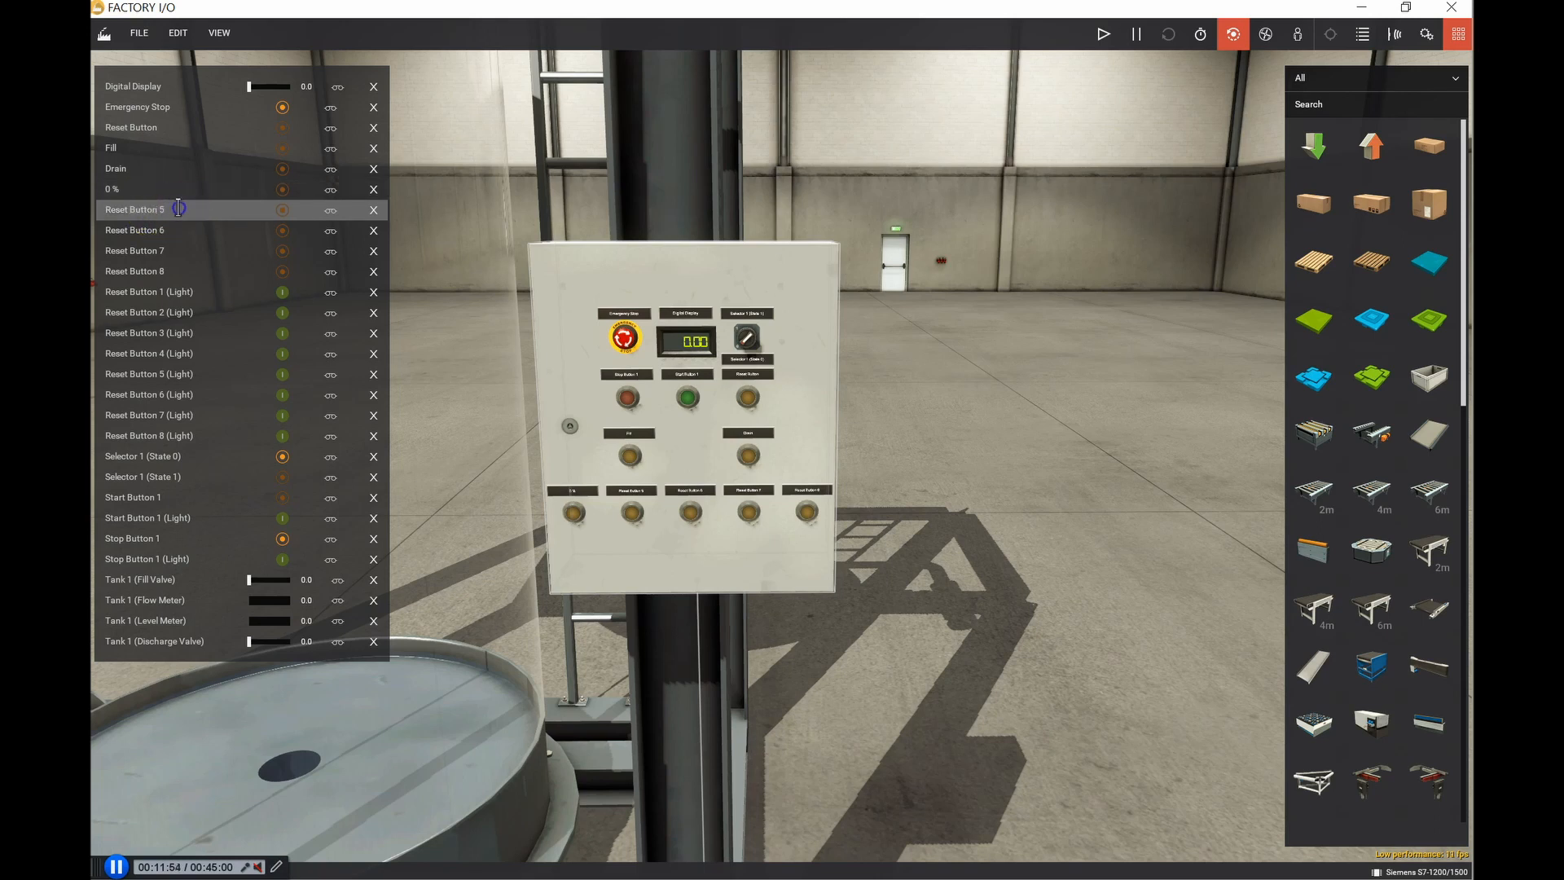
pyautogui.hotkey('ctrl', 'a')
pyautogui.write('2')
# Step: Rename the Reset Button 6, 7 and 8 tags as 50 %, 75 % and 100 %
pyautogui.click(131, 231)
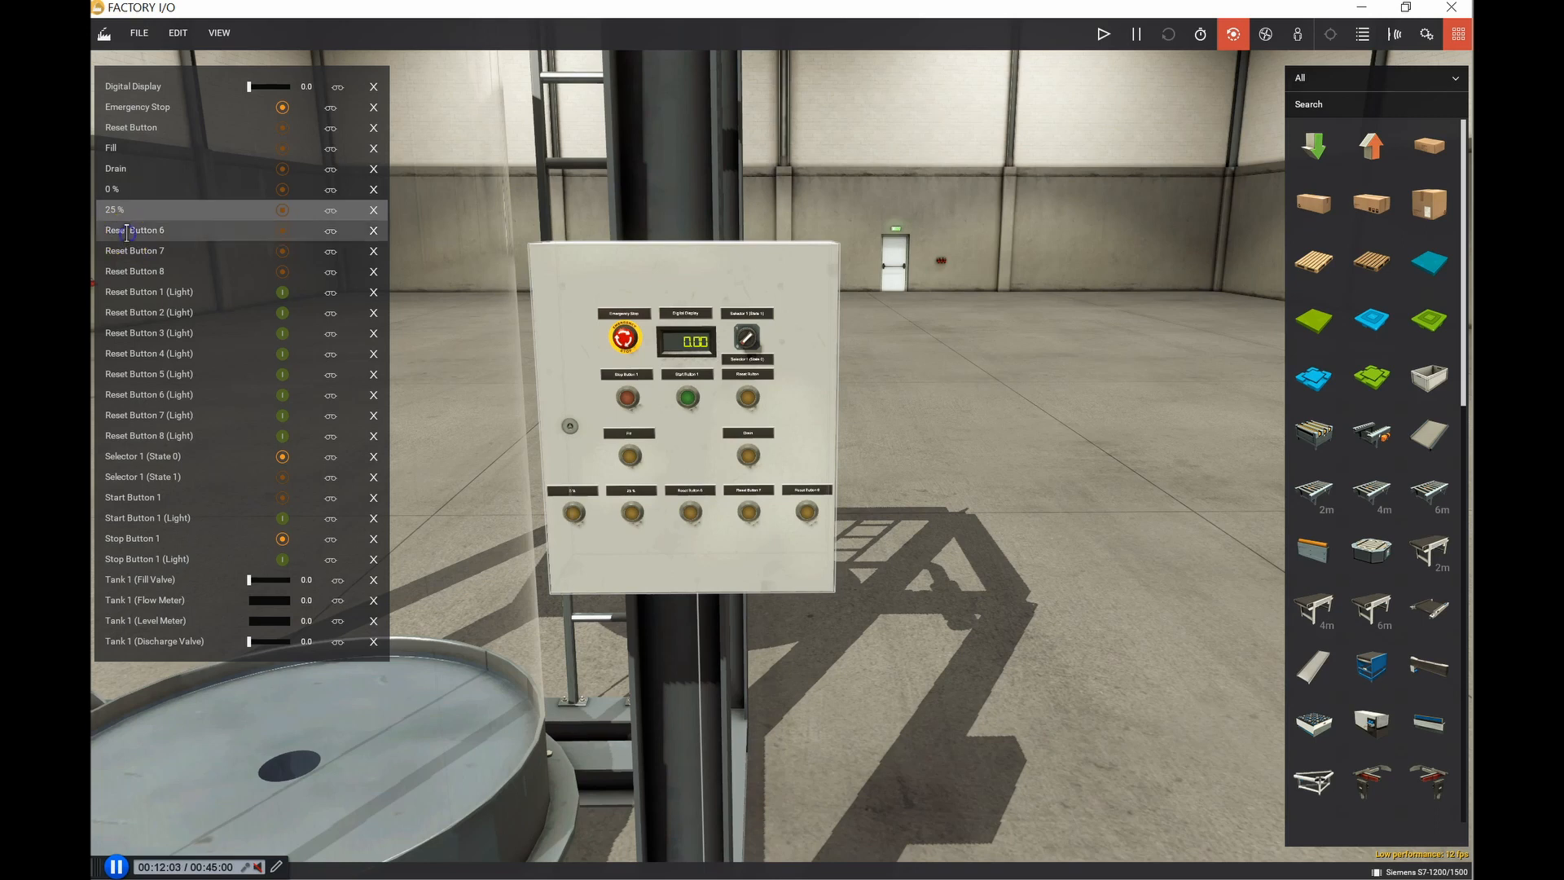
pyautogui.hotkey('ctrl', 'a')
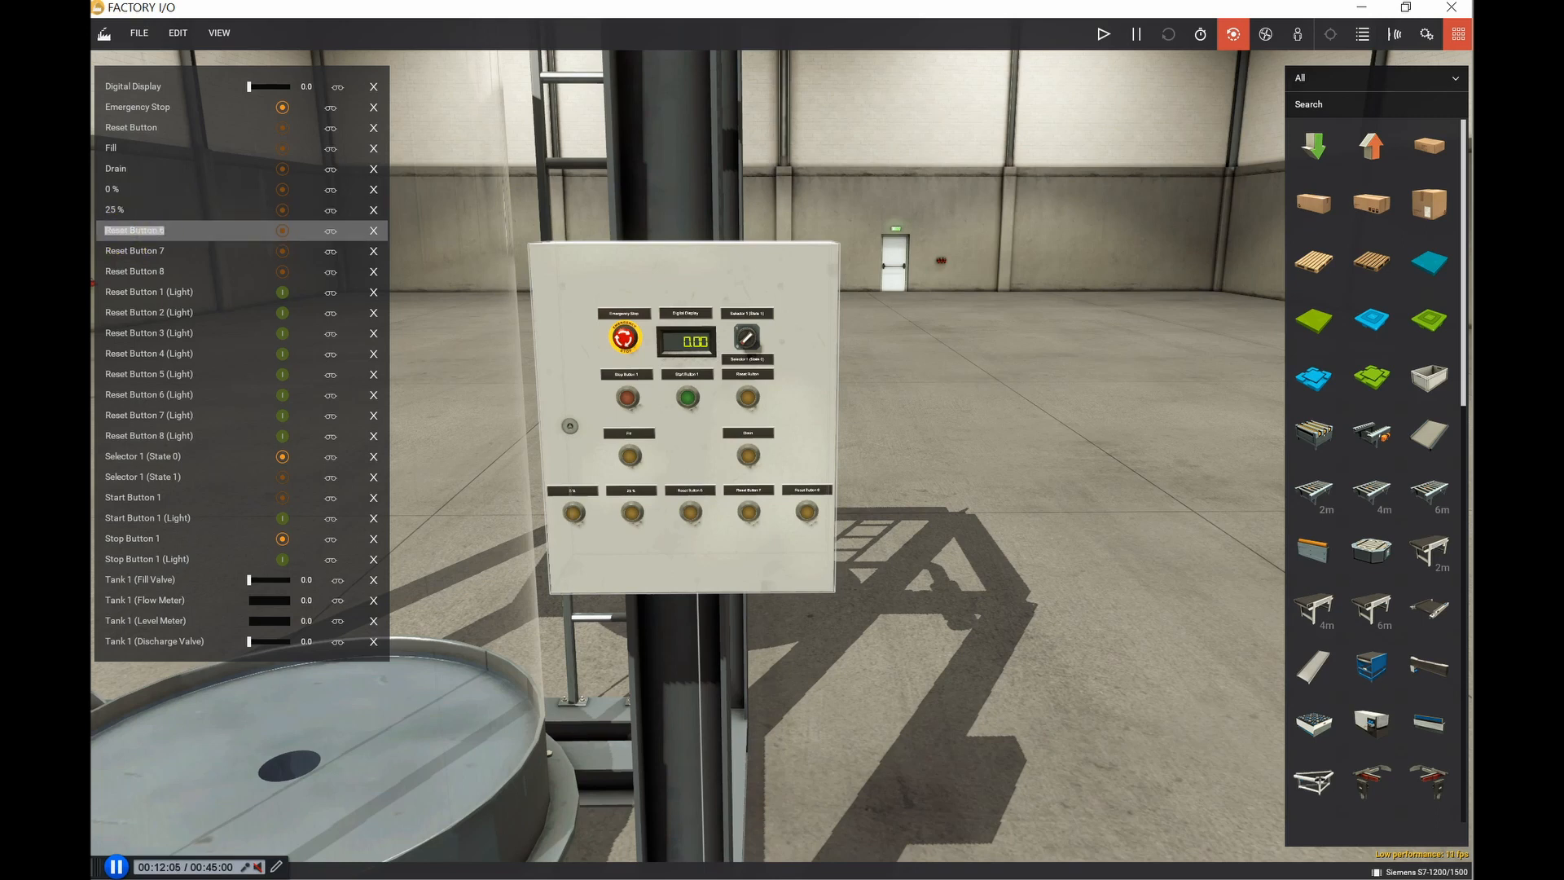
pyautogui.write('50')
pyautogui.click(147, 252)
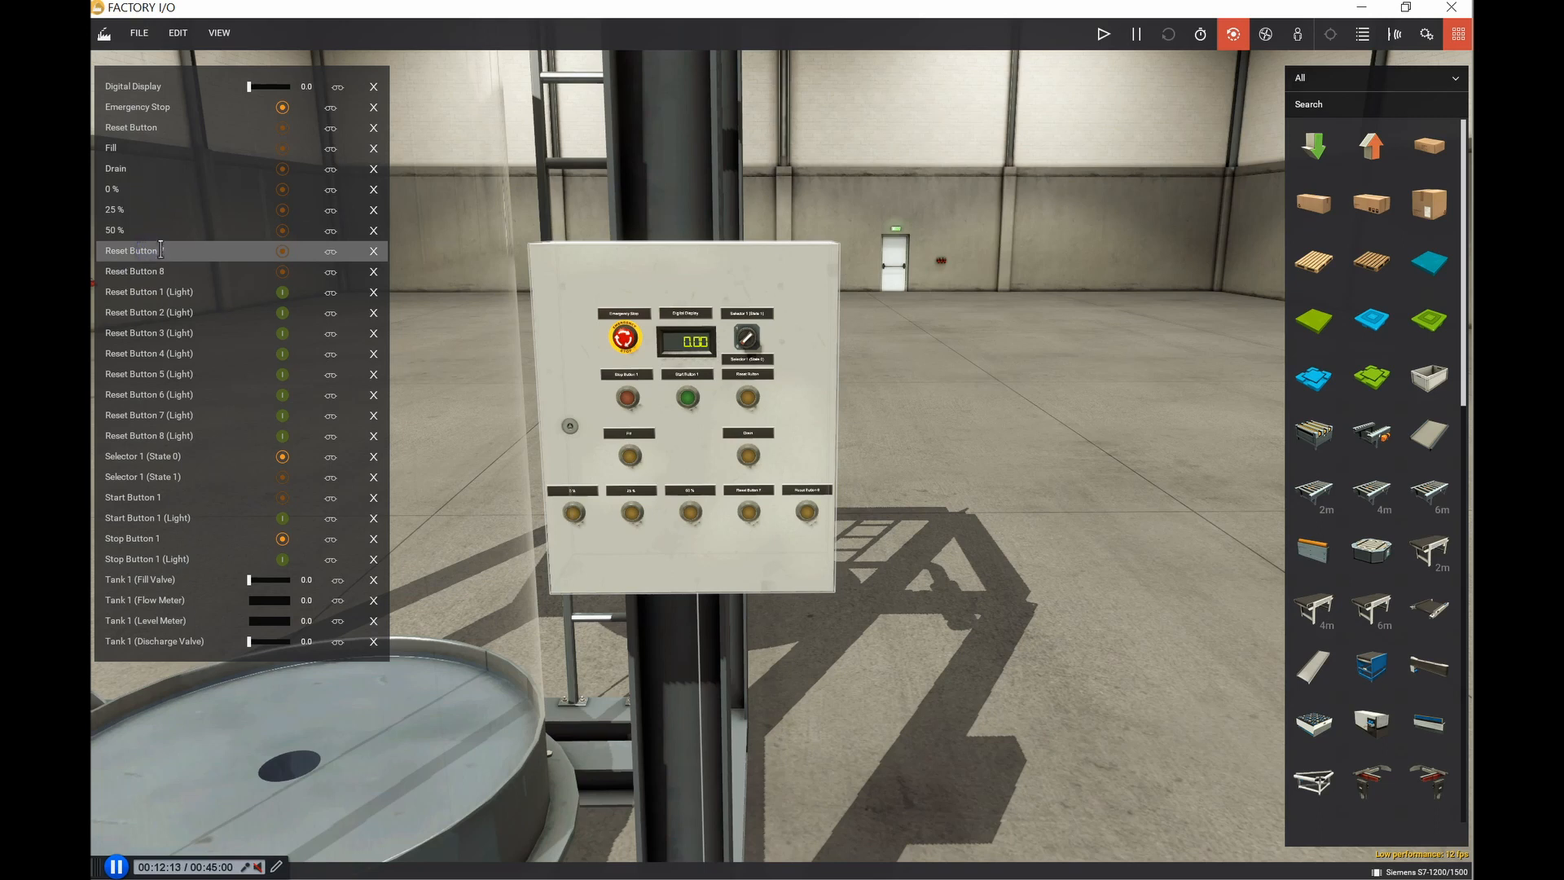
pyautogui.click(153, 251)
pyautogui.write('75')
pyautogui.click(156, 272)
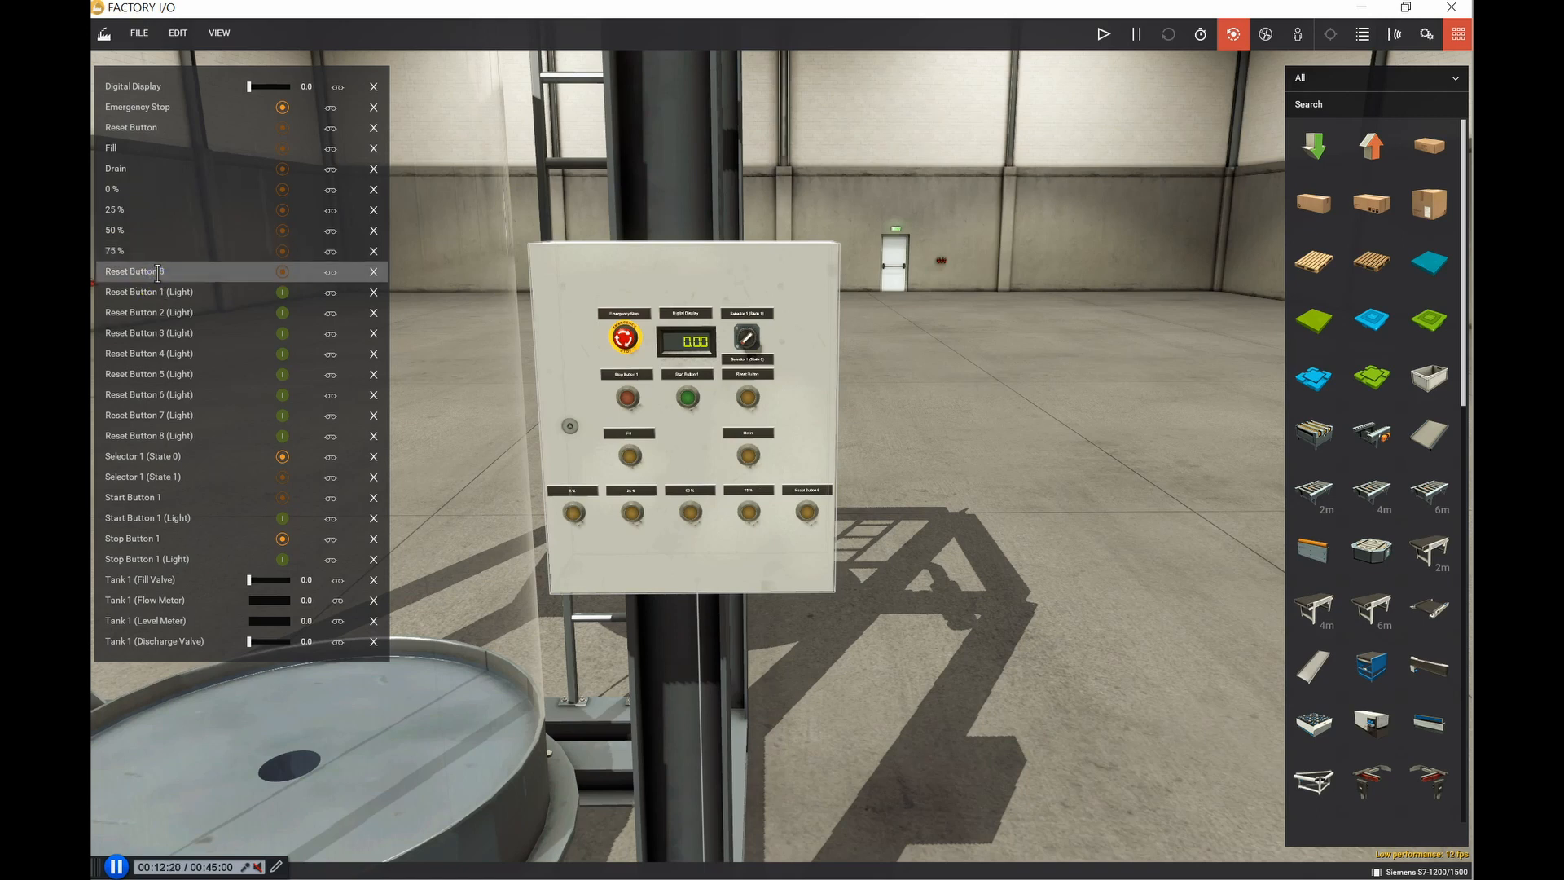
pyautogui.click(166, 271)
pyautogui.write('100')
# Step: Remove the number from the first reset button light tag so its name reads Reset Button (Light)
pyautogui.click(133, 292)
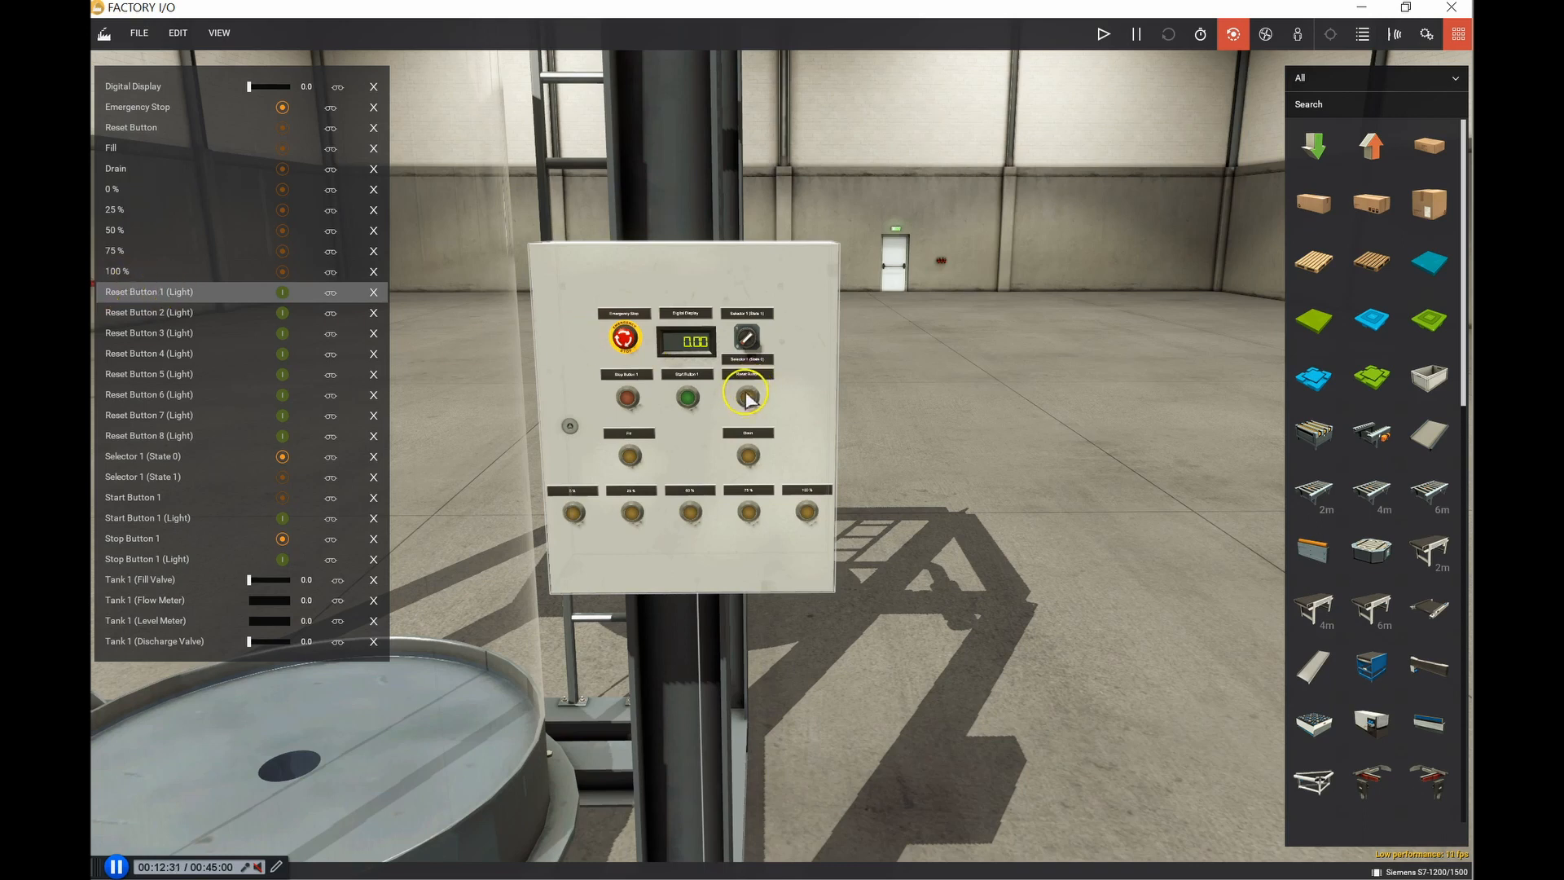
pyautogui.doubleClick(157, 286)
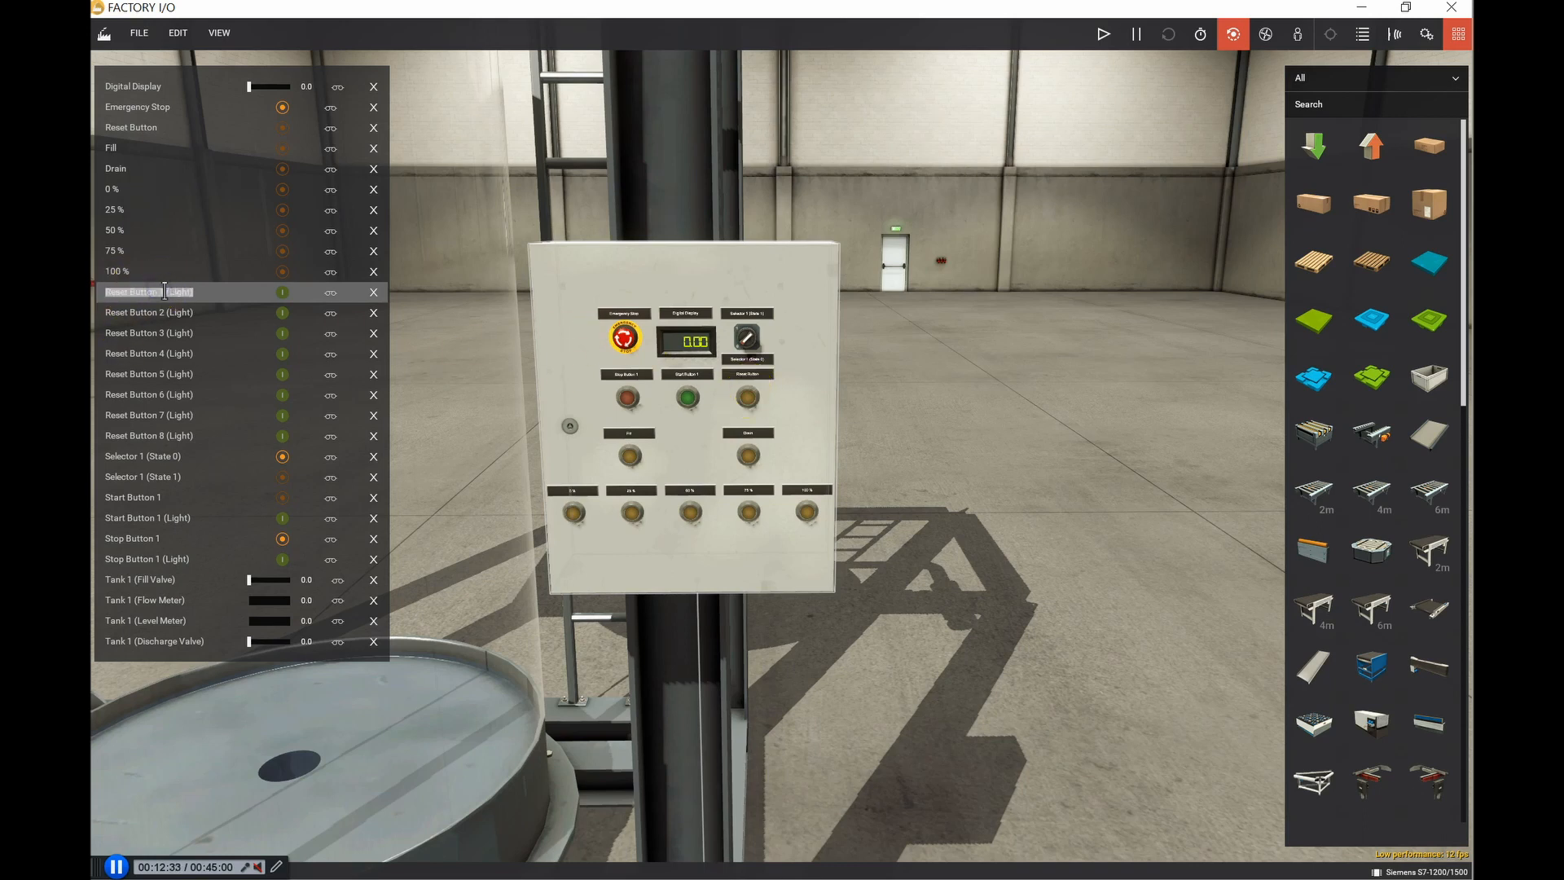
pyautogui.moveTo(165, 291); pyautogui.dragTo(180, 289)
pyautogui.click(169, 292)
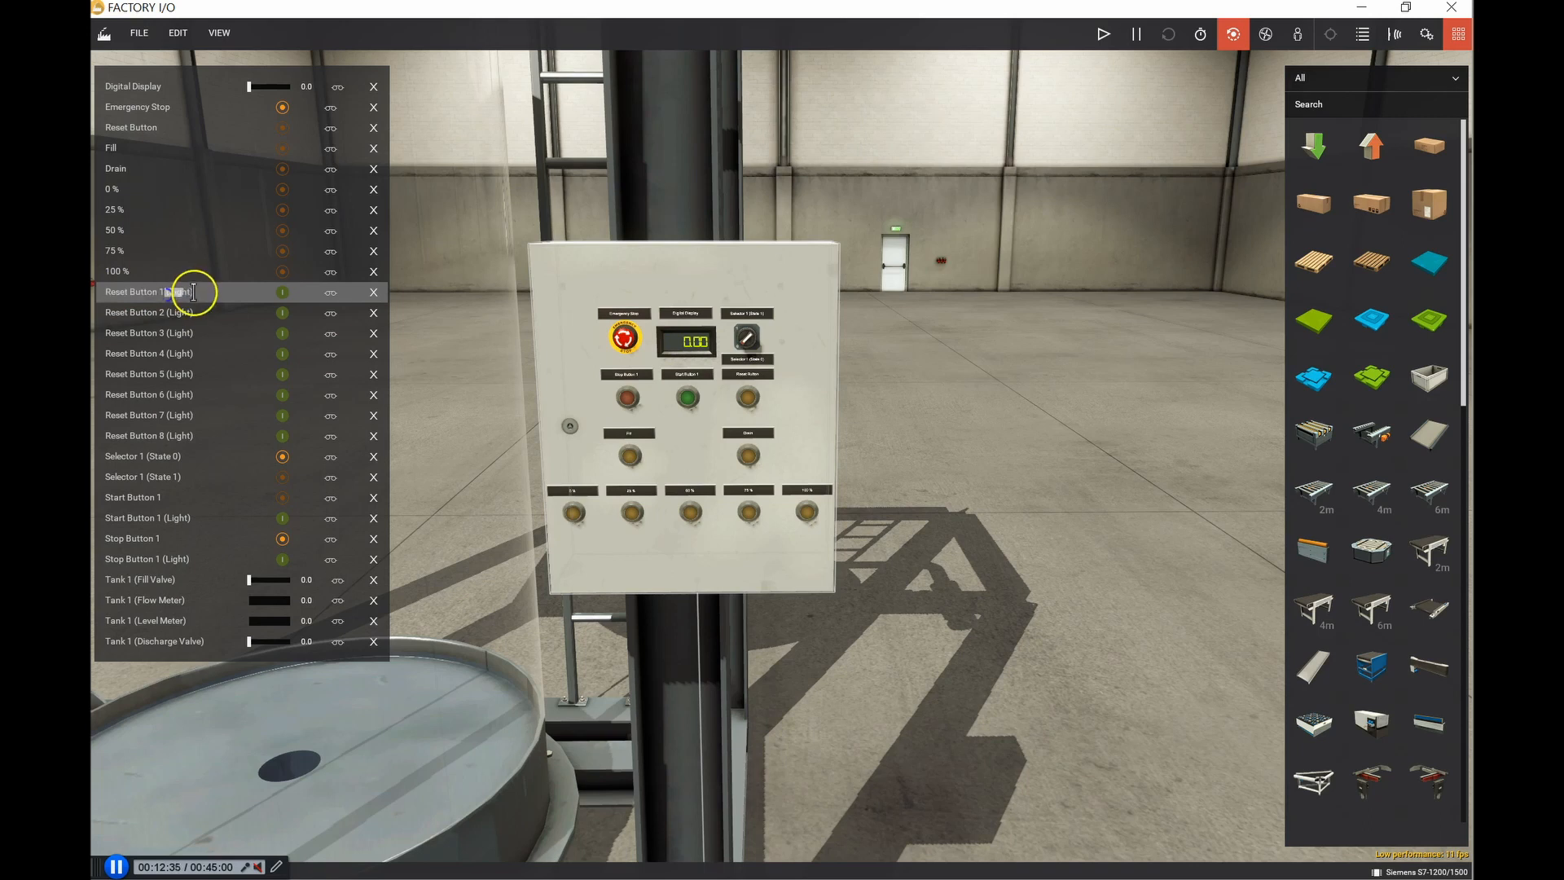
pyautogui.click(147, 296)
pyautogui.moveTo(104, 298); pyautogui.dragTo(191, 299)
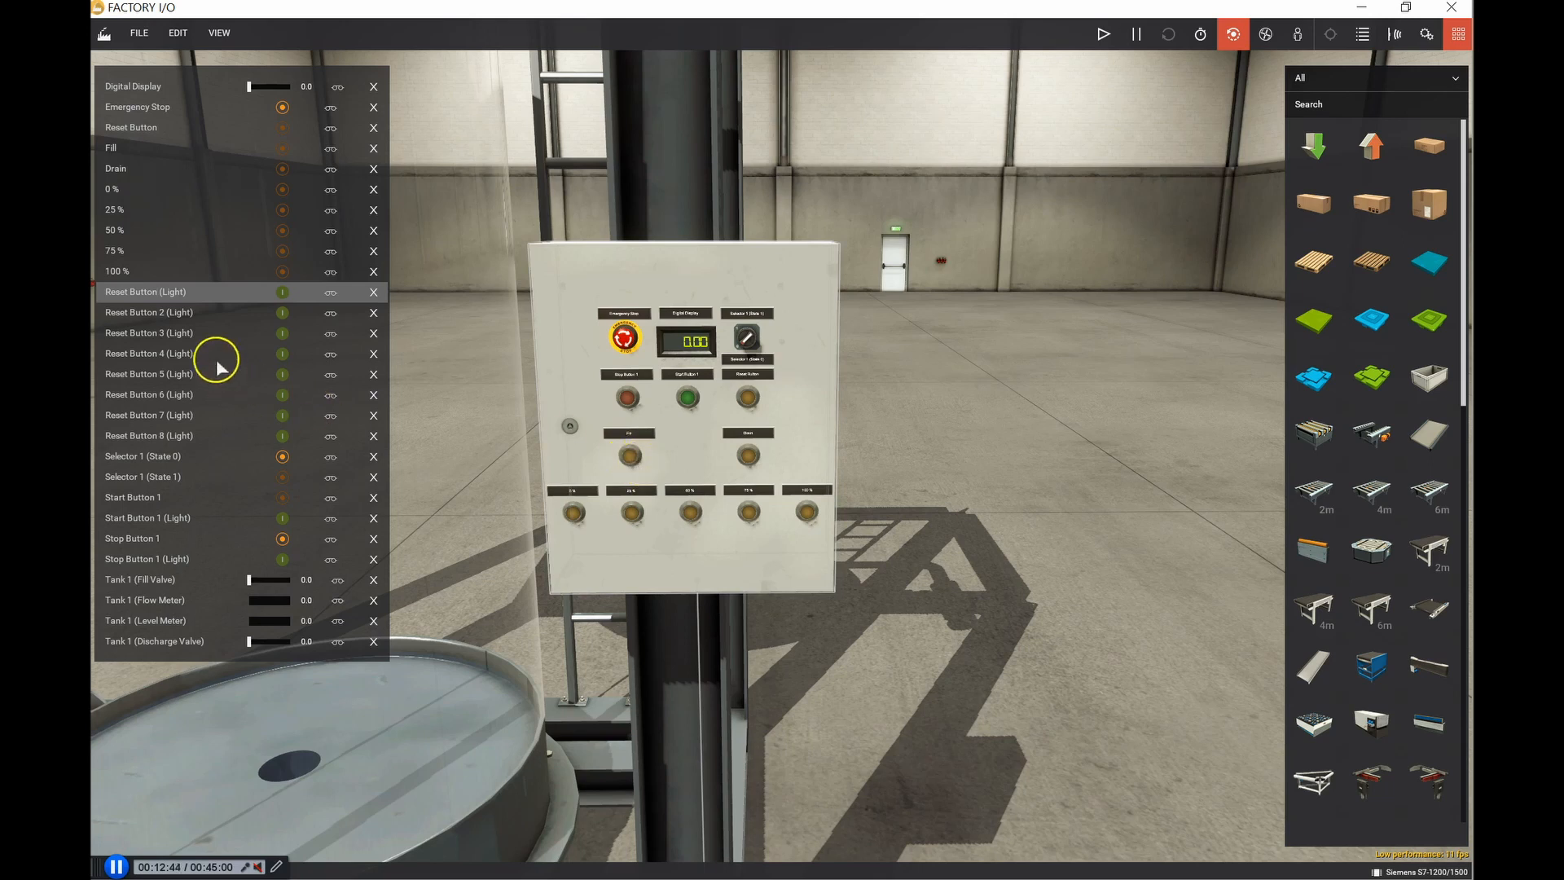
# Step: Rename the Reset Button 2 (Light) tag as Fill (Light)
pyautogui.click(138, 312)
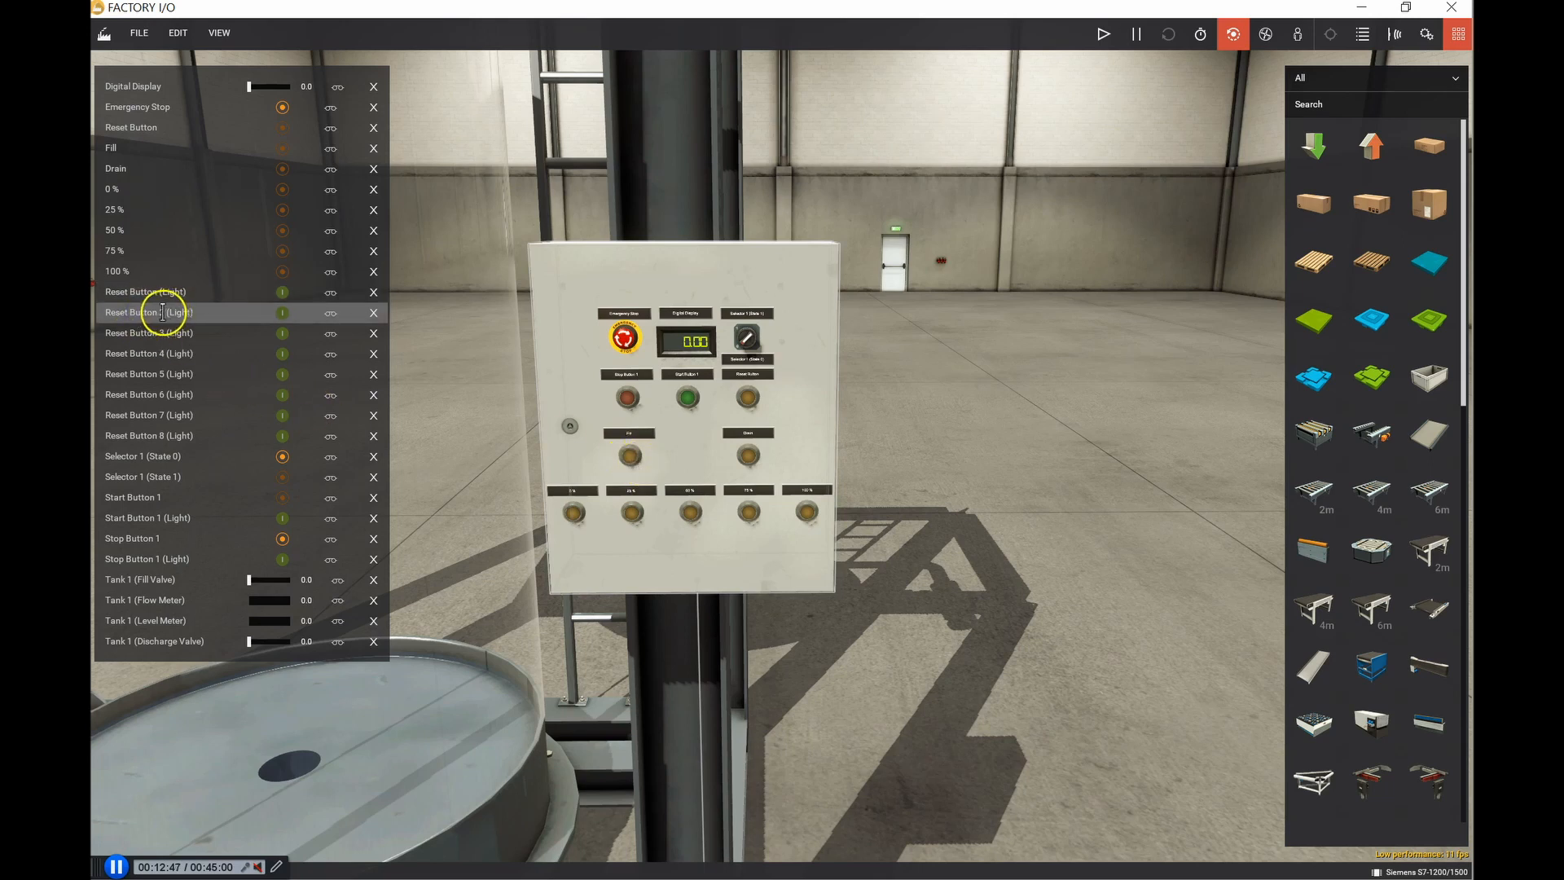
pyautogui.click(114, 315)
pyautogui.moveTo(112, 315); pyautogui.dragTo(167, 312)
pyautogui.press('BackSpace')
# Step: Try to rename the Reset Button 3 (Light) tag as Drain (Light)
pyautogui.click(148, 333)
pyautogui.click(163, 332)
pyautogui.click(111, 336)
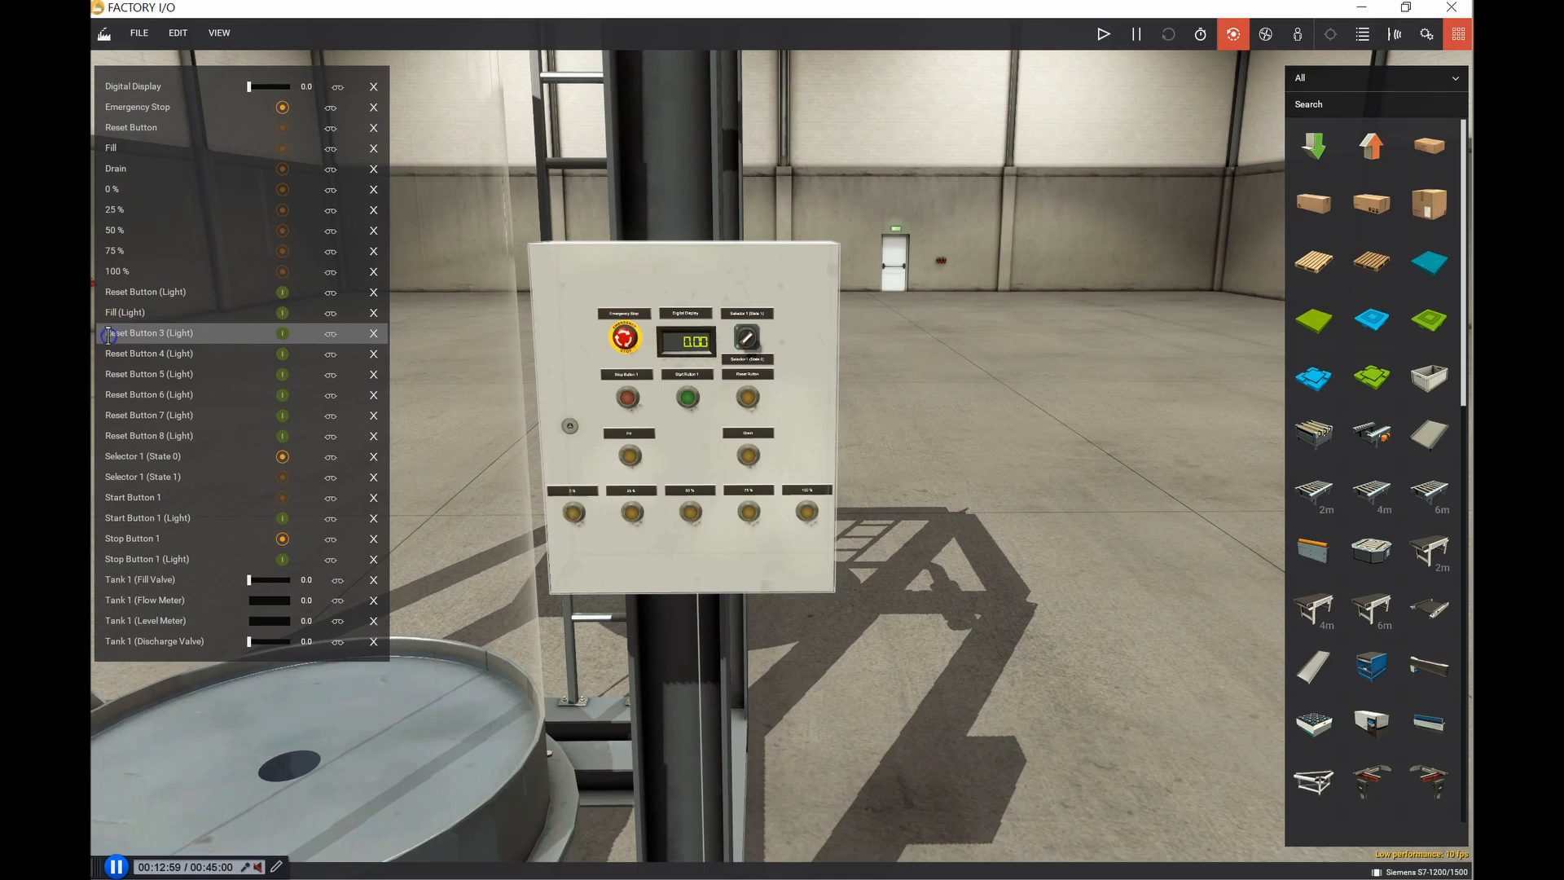
pyautogui.moveTo(108, 335); pyautogui.dragTo(153, 330)
pyautogui.click(130, 336)
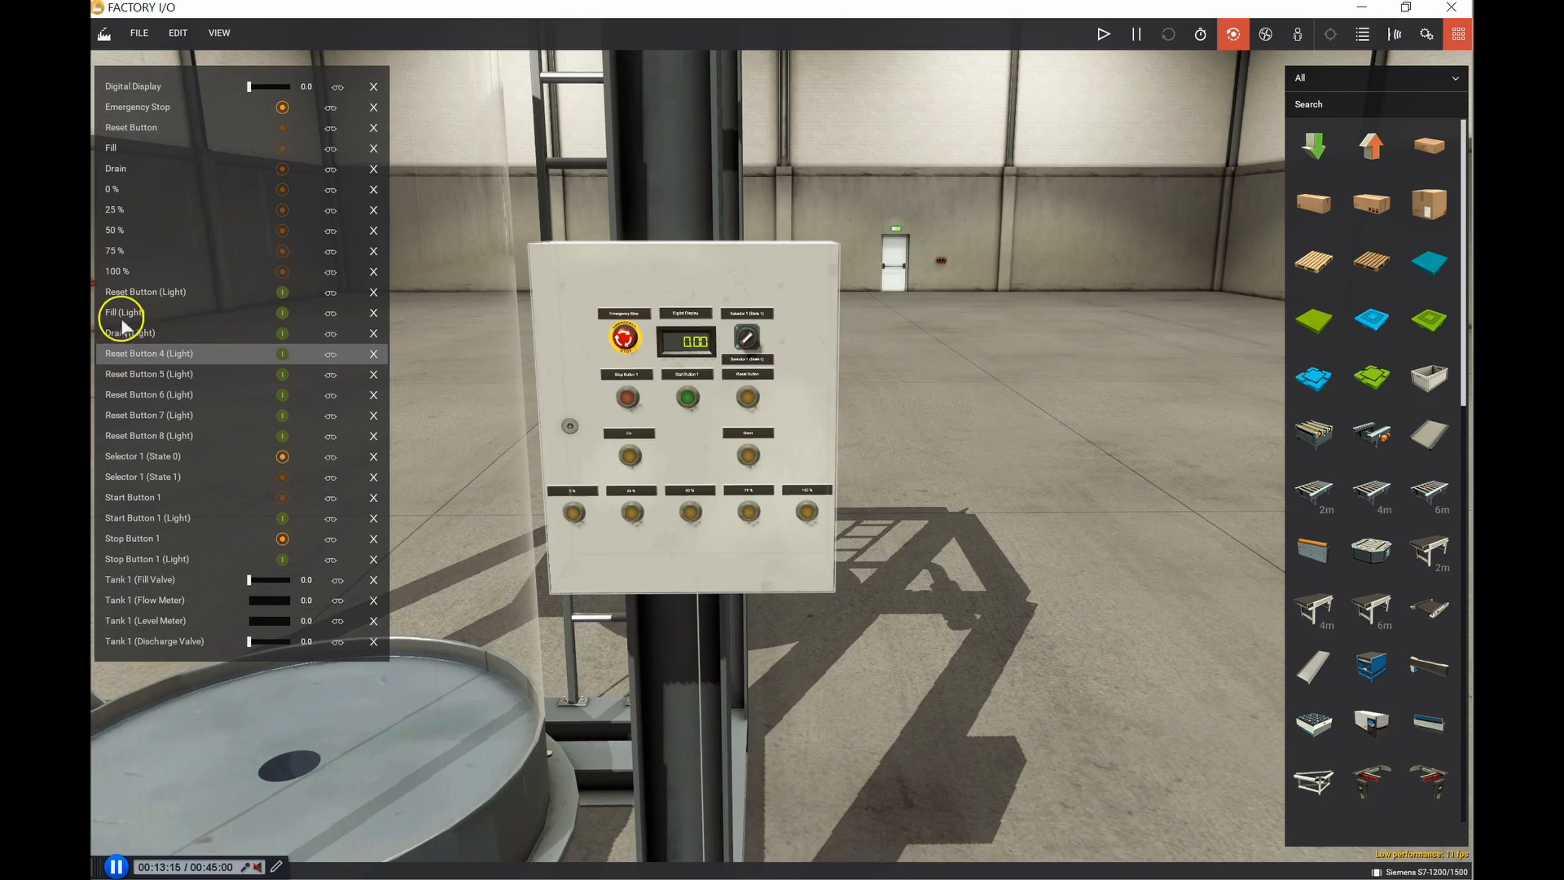
# Step: Rename the Reset Button 4 (Light) tag as 0 % (Light)
pyautogui.doubleClick(168, 353)
pyautogui.moveTo(167, 354); pyautogui.dragTo(105, 353)
pyautogui.click(117, 351)
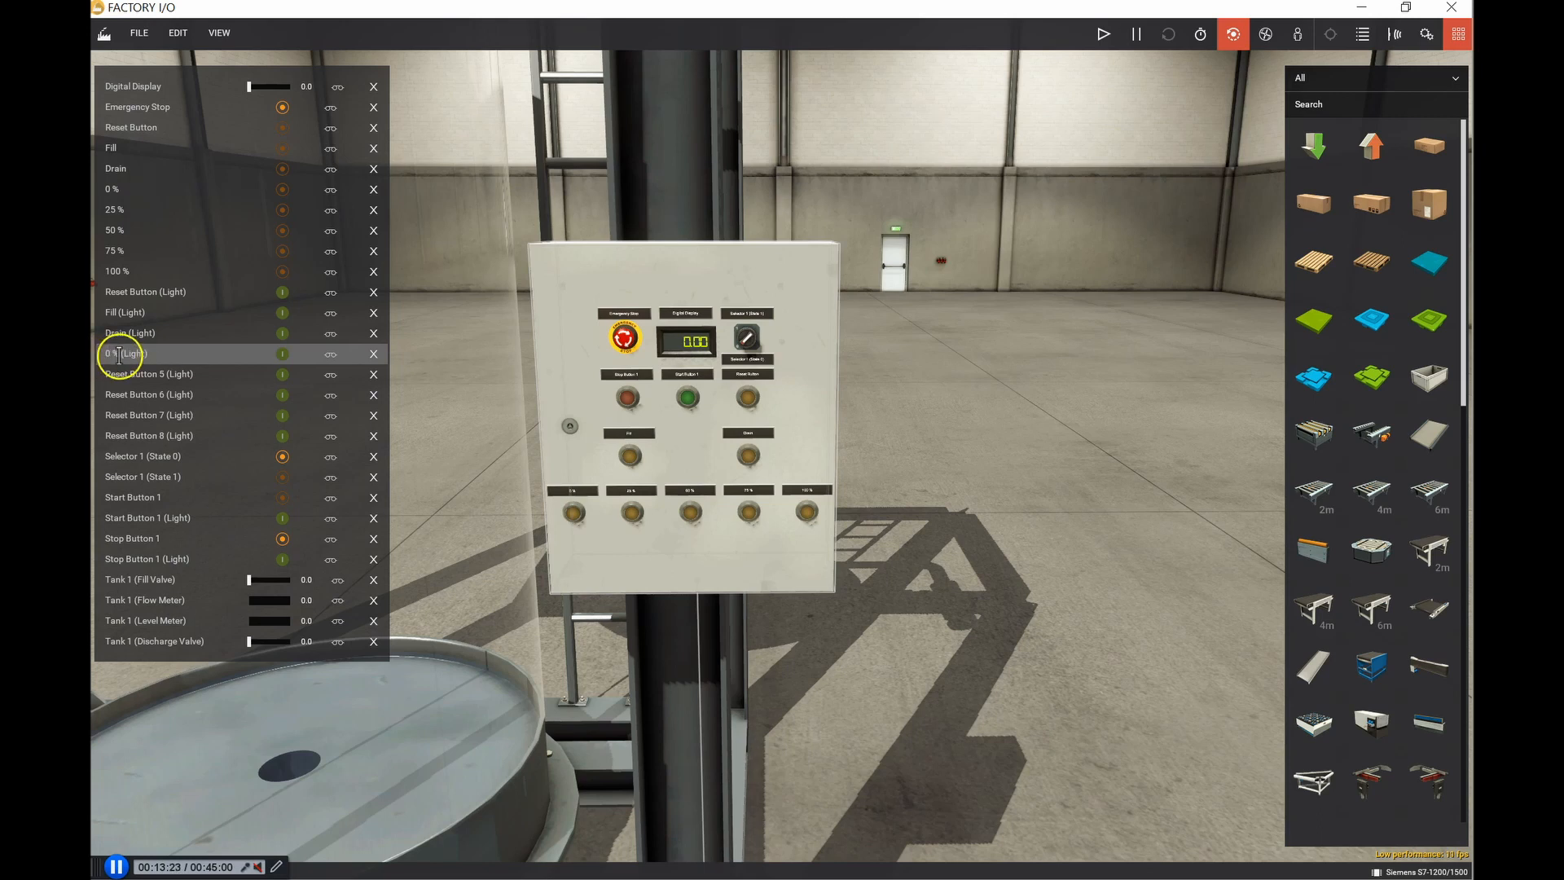
pyautogui.click(165, 373)
pyautogui.click(165, 374)
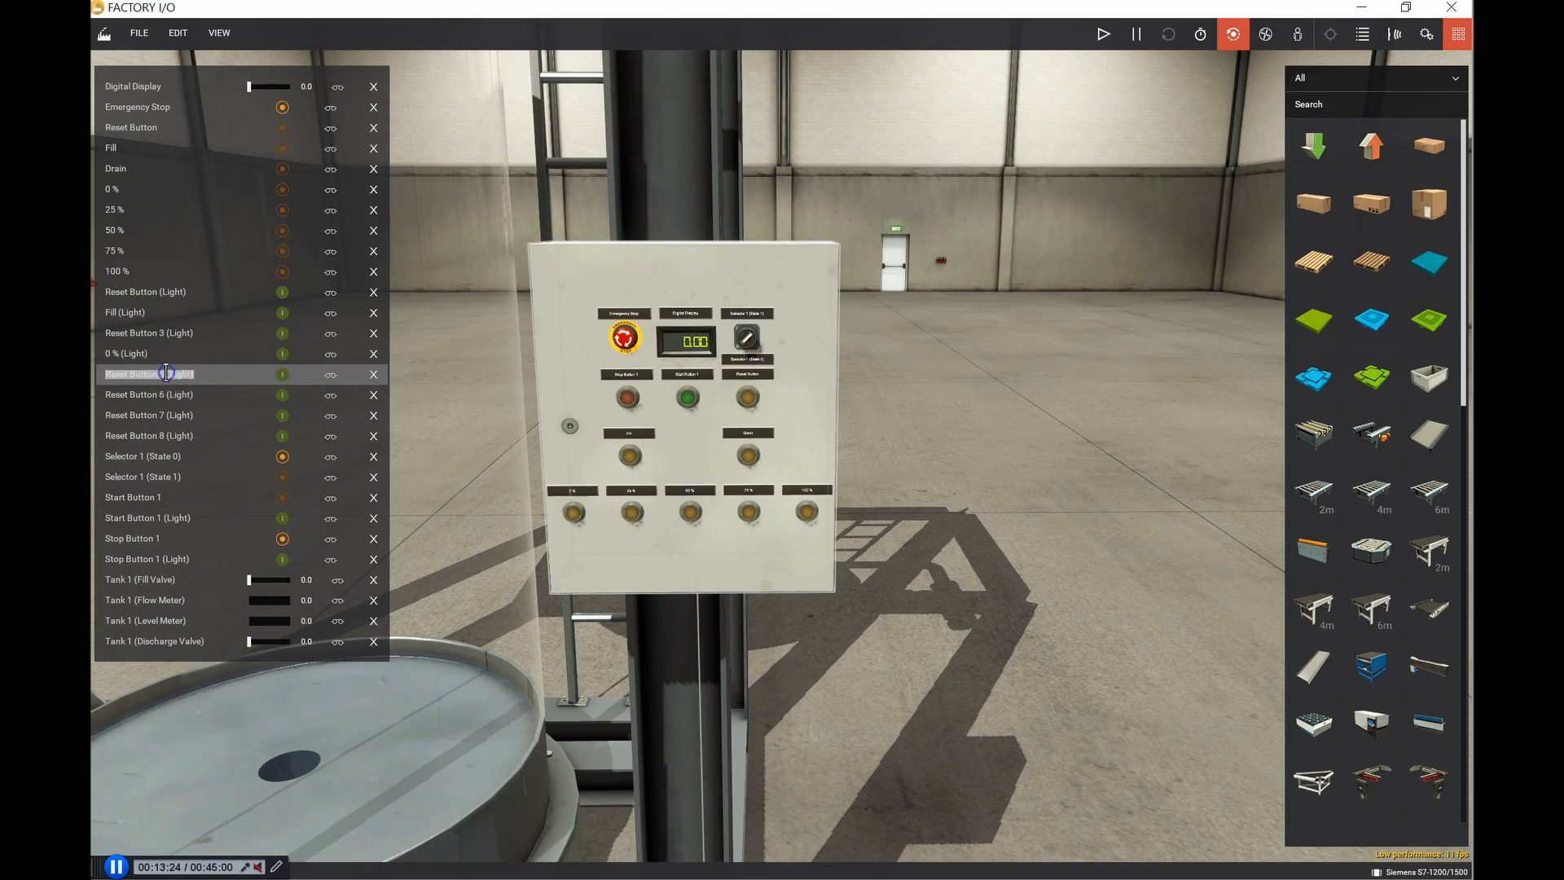
# Step: Rename the Reset Button 3 (Light) tag below Fill (Light) as Drain (Light)
pyautogui.click(120, 333)
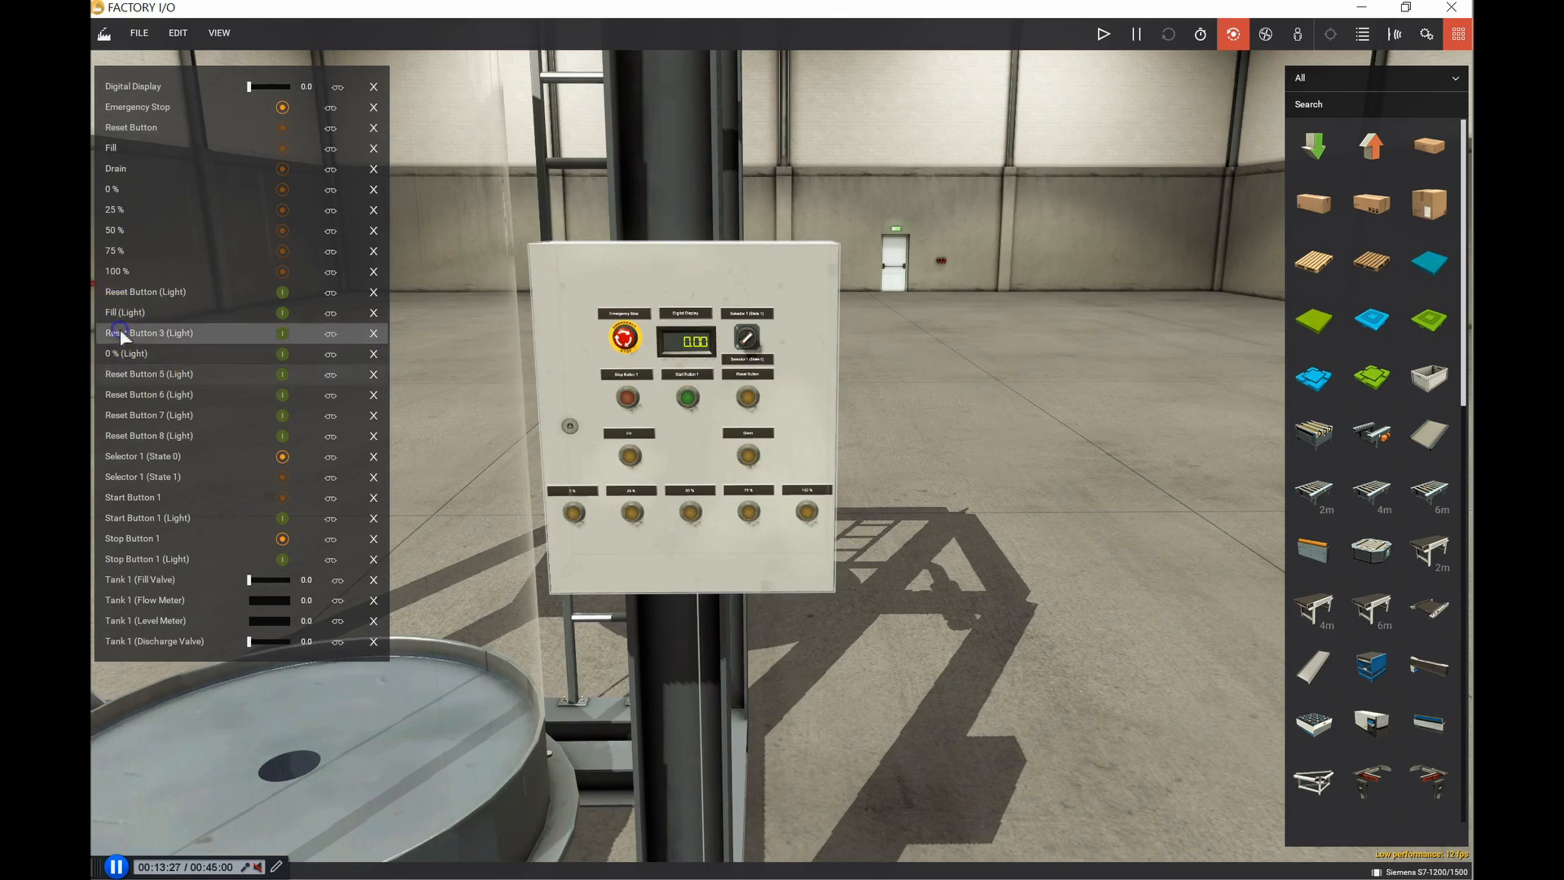
pyautogui.click(129, 332)
pyautogui.click(166, 333)
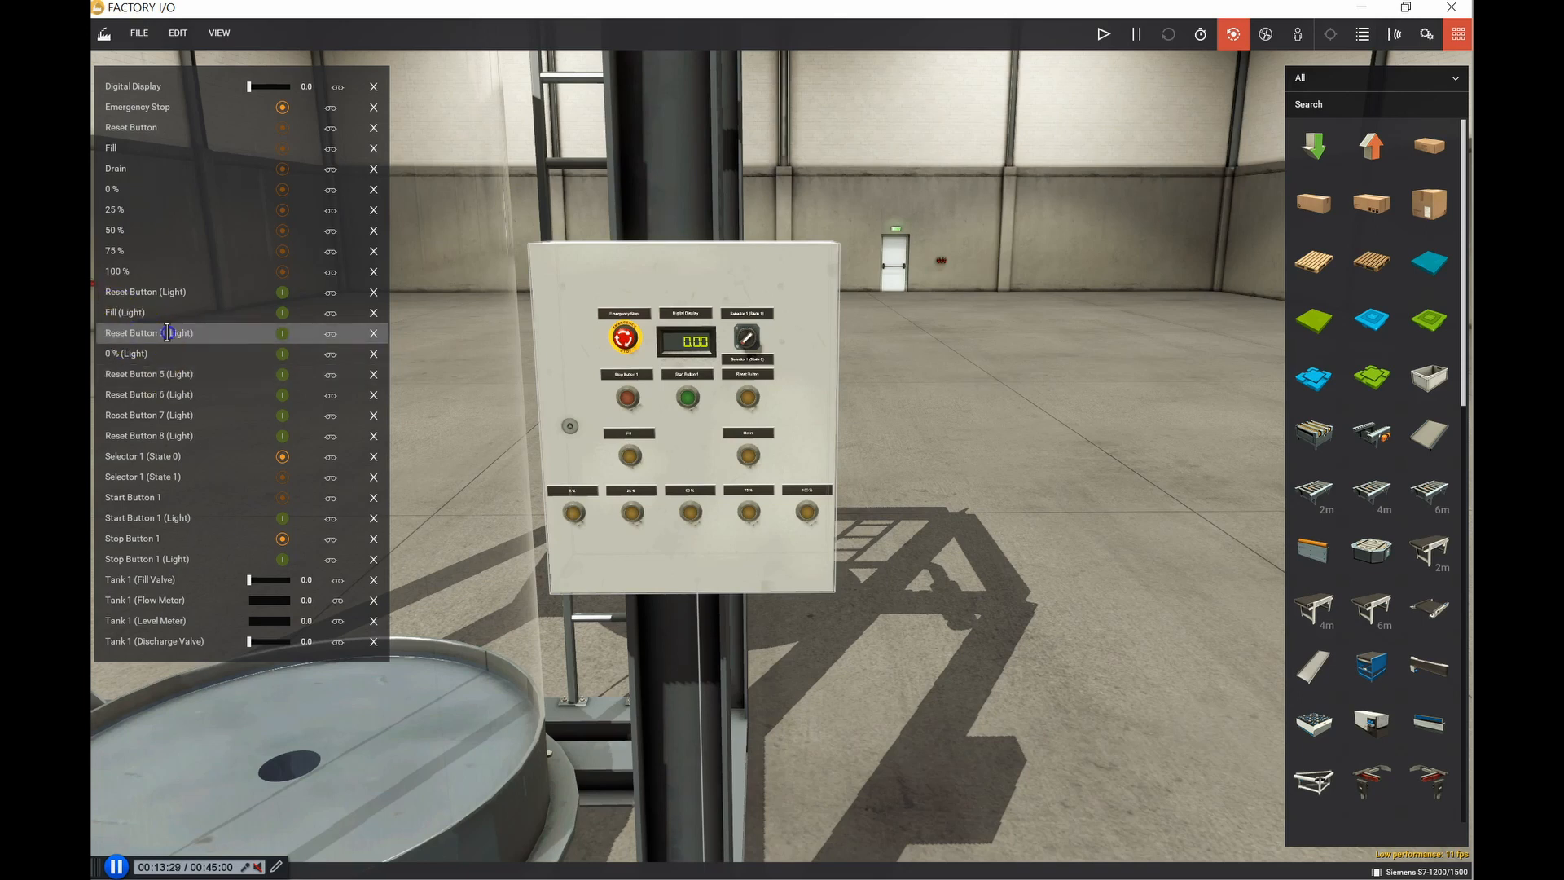
pyautogui.moveTo(166, 333); pyautogui.dragTo(105, 333)
pyautogui.write('Drain')
# Step: Rename the Reset Button 5 (Light) tag as 25 % (Light)
pyautogui.click(134, 375)
pyautogui.doubleClick(159, 371)
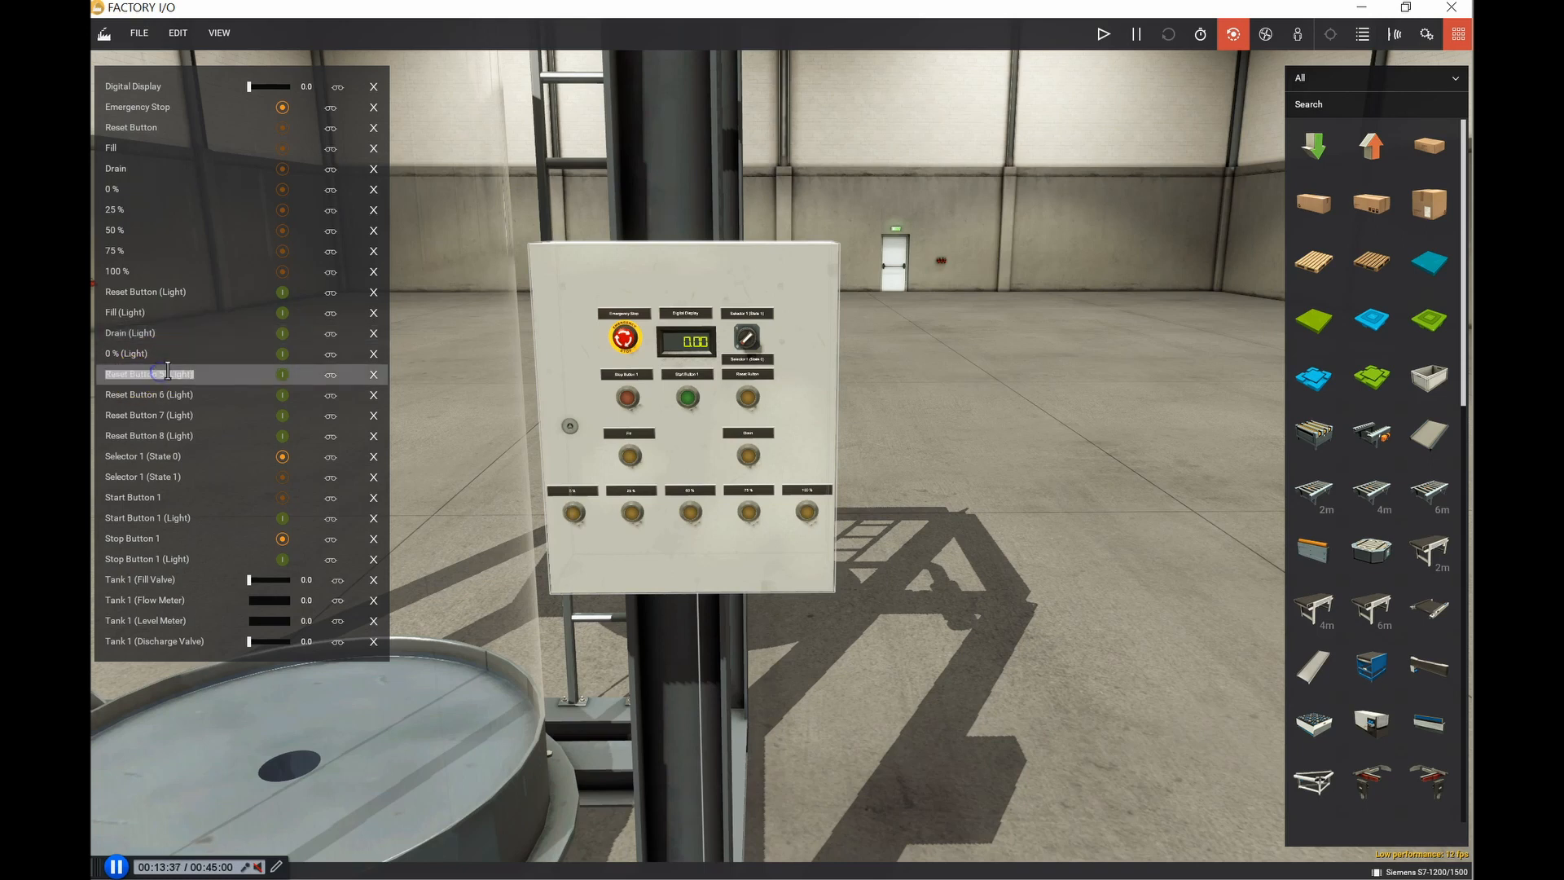
pyautogui.moveTo(166, 374); pyautogui.dragTo(105, 374)
pyautogui.write('25 %^')
pyautogui.press('BackSpace')
# Step: Try to rename the Reset Button 6 (Light) and Reset Button 7 (Light) tags as 50 % (Light) and 75 % (Light)
pyautogui.click(130, 391)
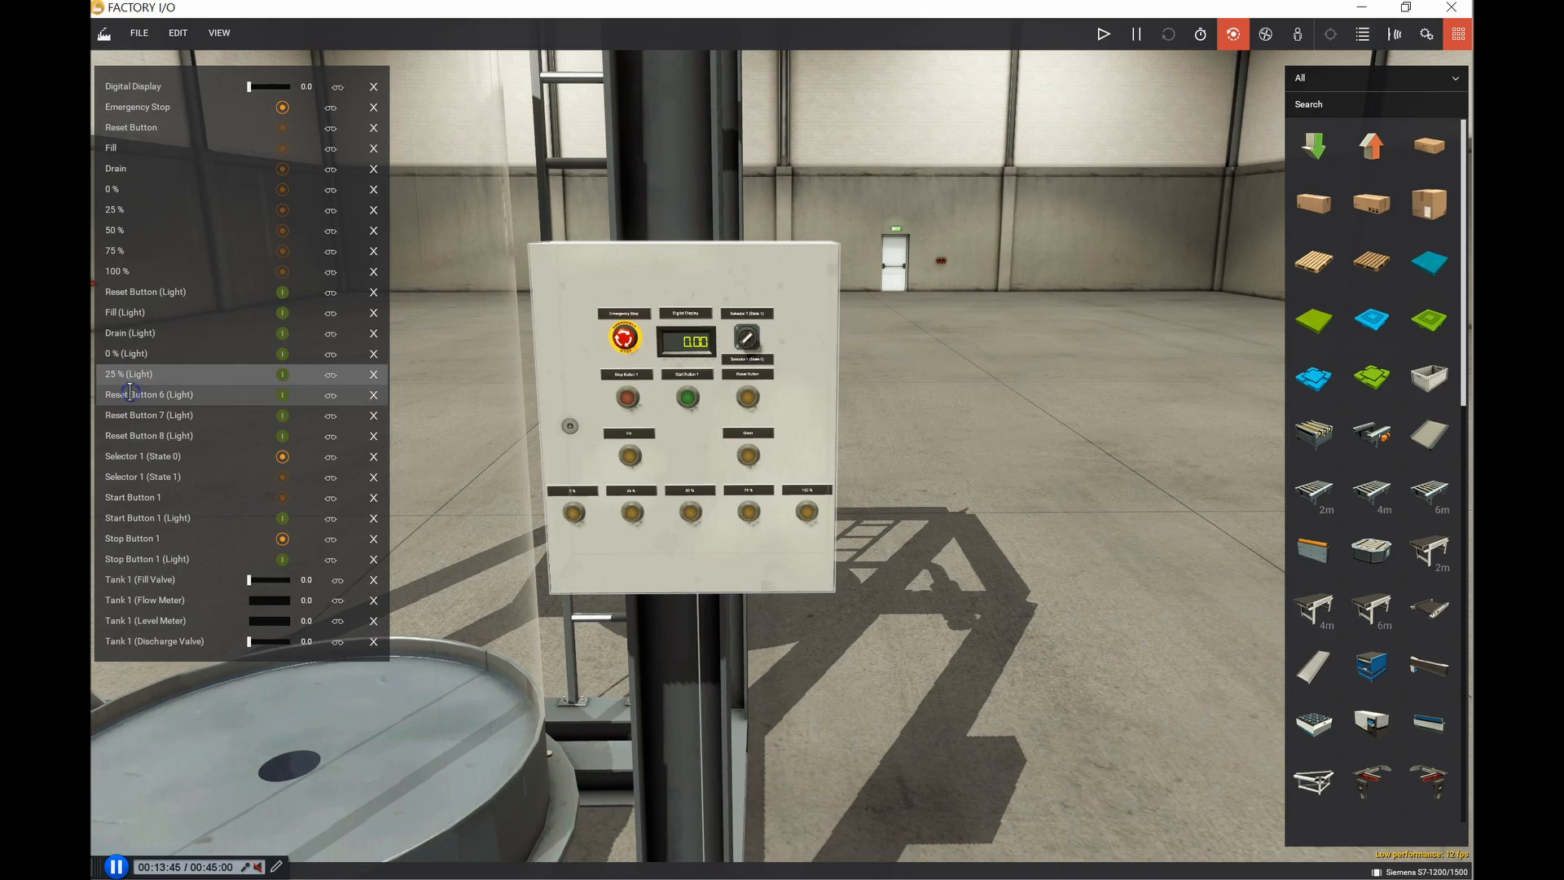
pyautogui.click(167, 394)
pyautogui.click(161, 395)
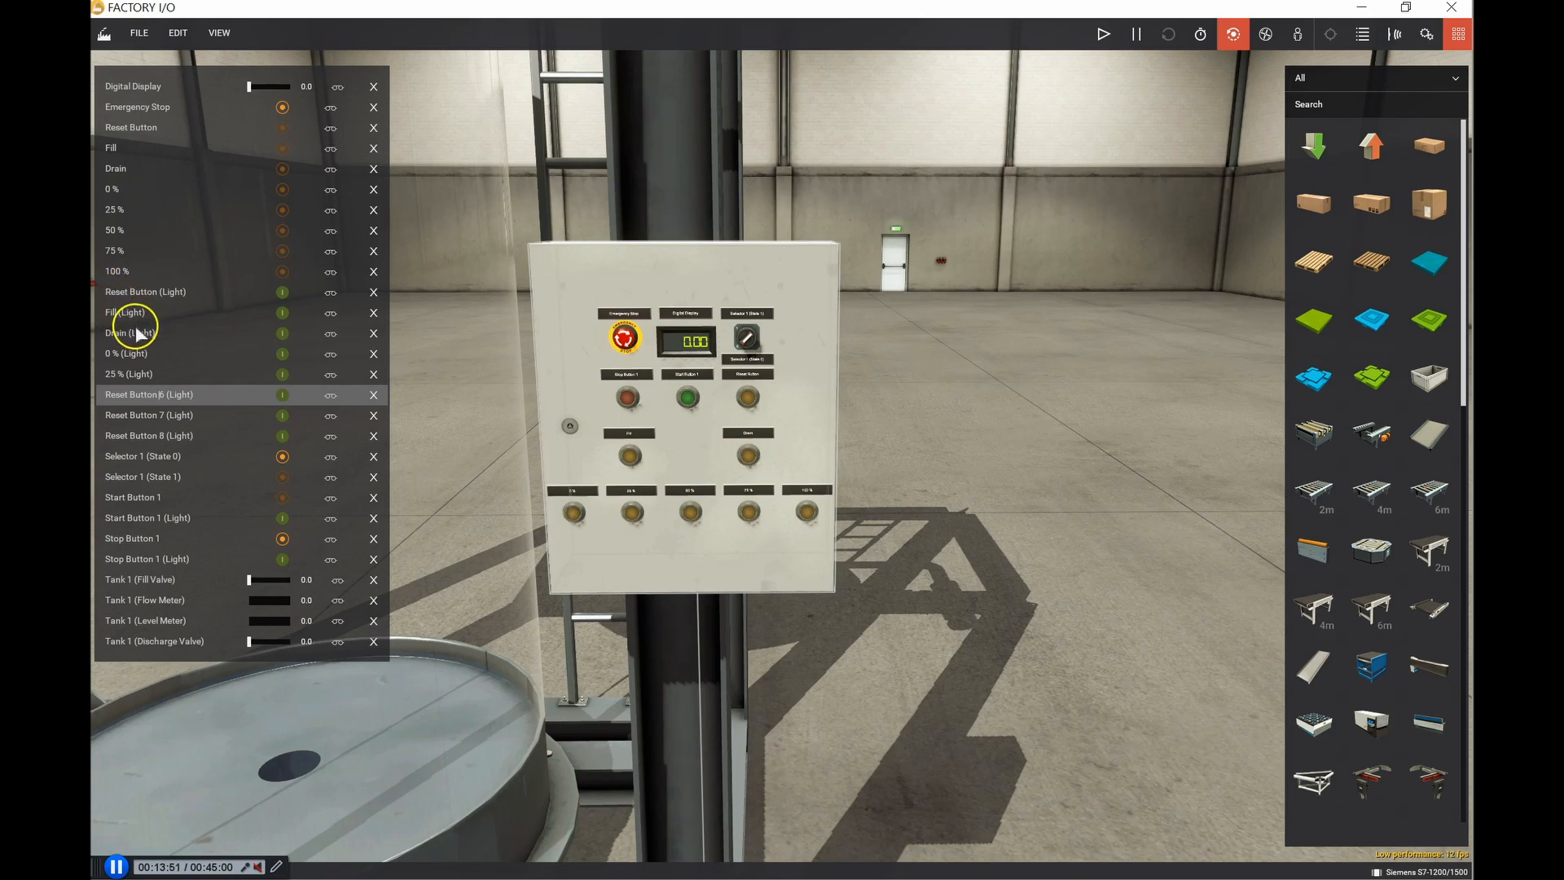
pyautogui.click(139, 394)
pyautogui.moveTo(166, 395); pyautogui.dragTo(99, 396)
pyautogui.write('50 %')
pyautogui.doubleClick(161, 415)
pyautogui.moveTo(163, 416); pyautogui.dragTo(102, 416)
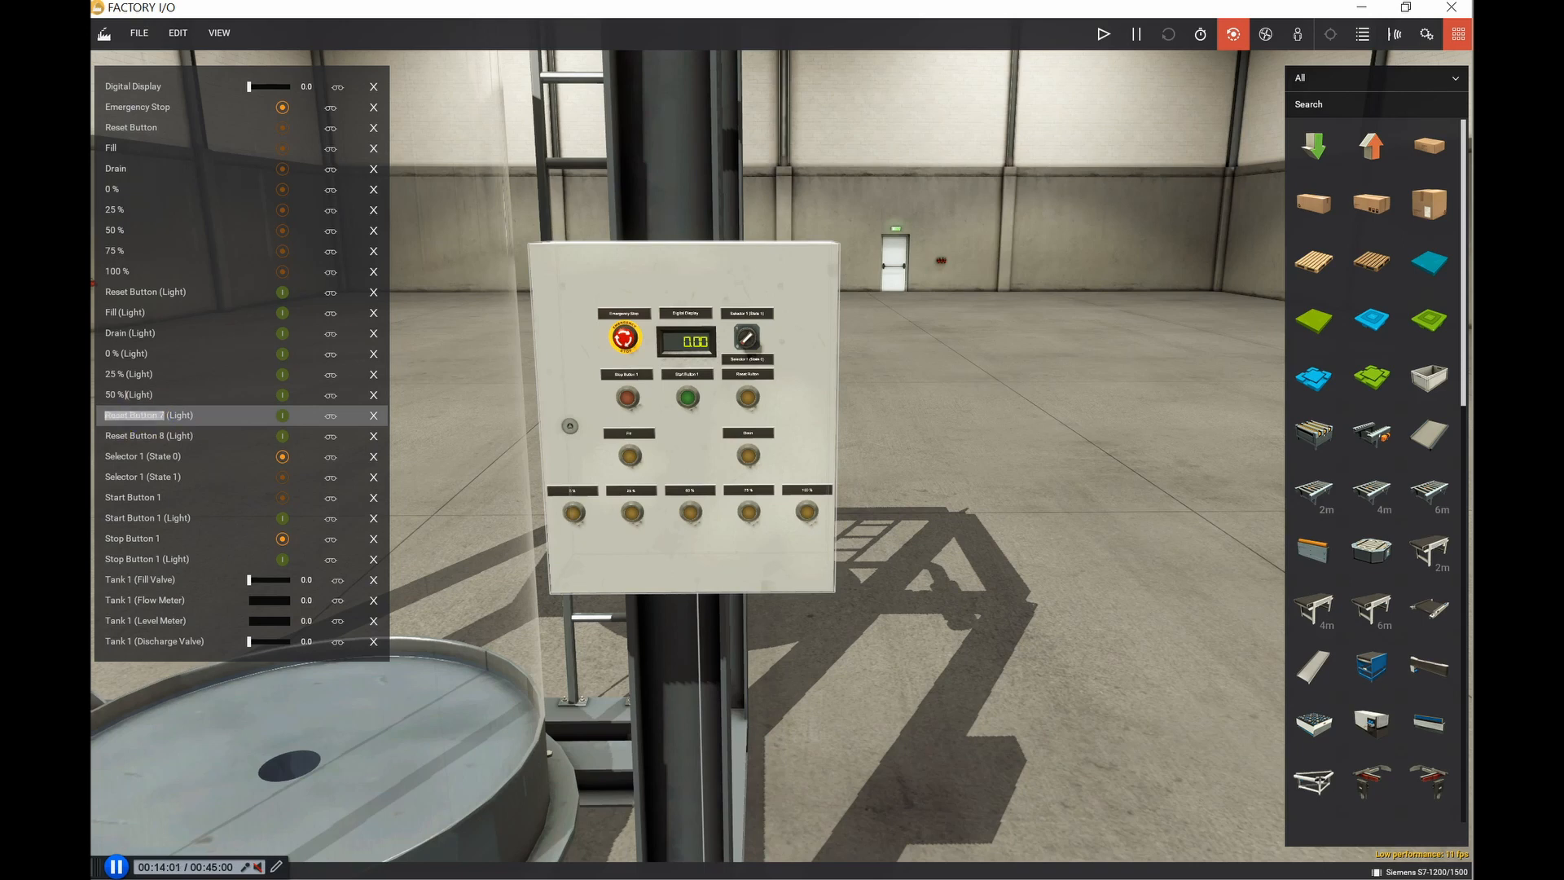
pyautogui.write('75')
# Step: Rename the Reset Button 8 (Light) tag as 100 % (Light)
pyautogui.click(120, 436)
pyautogui.doubleClick(140, 436)
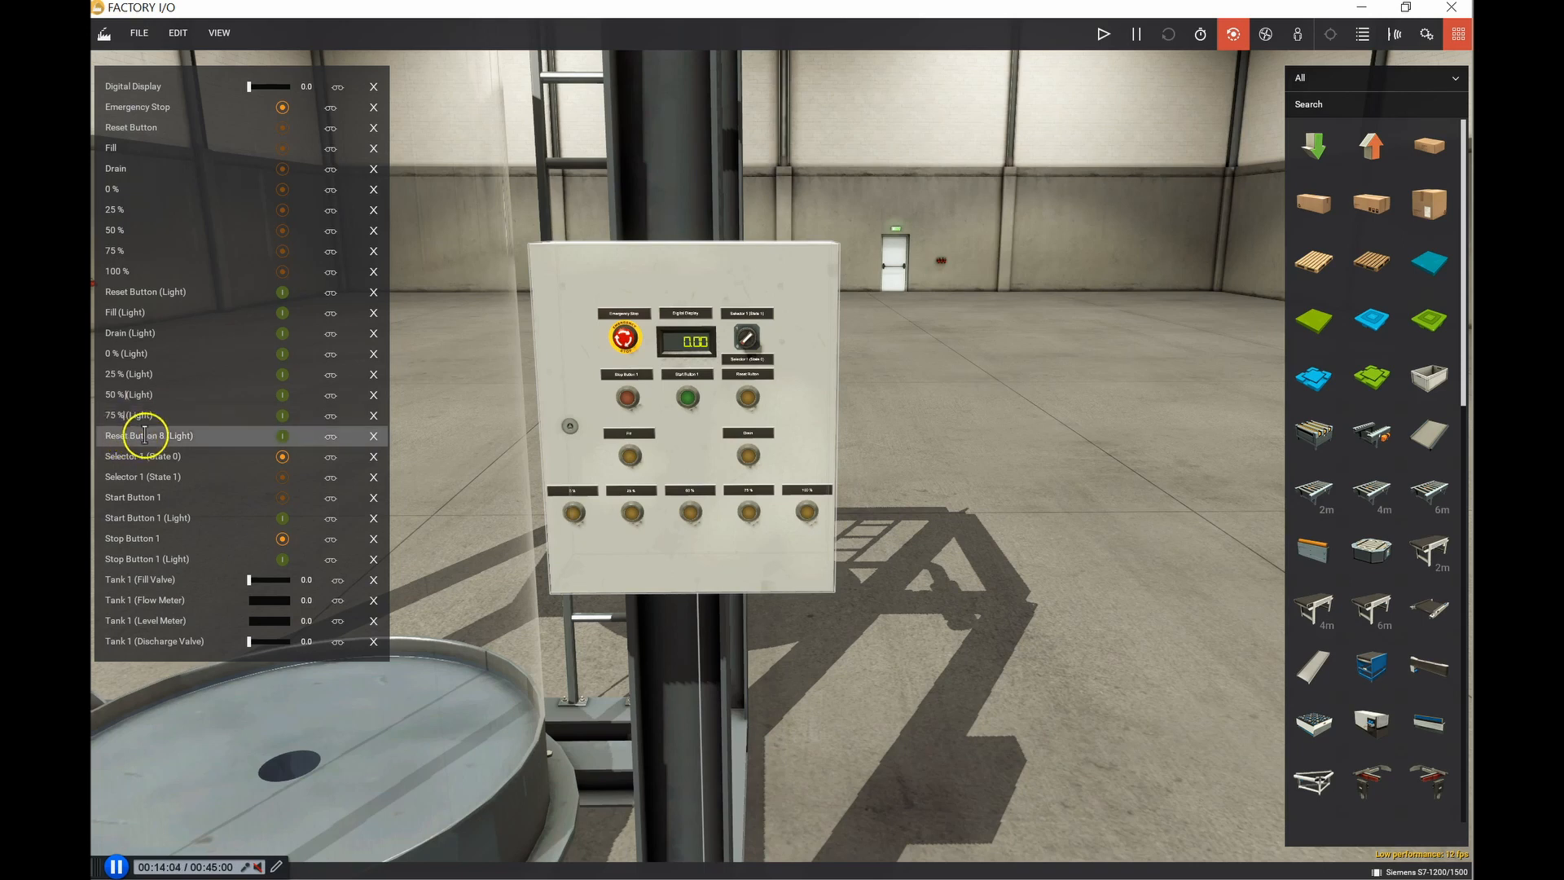
pyautogui.click(169, 435)
pyautogui.hotkey('shift', 'Home')
pyautogui.write('100 %')
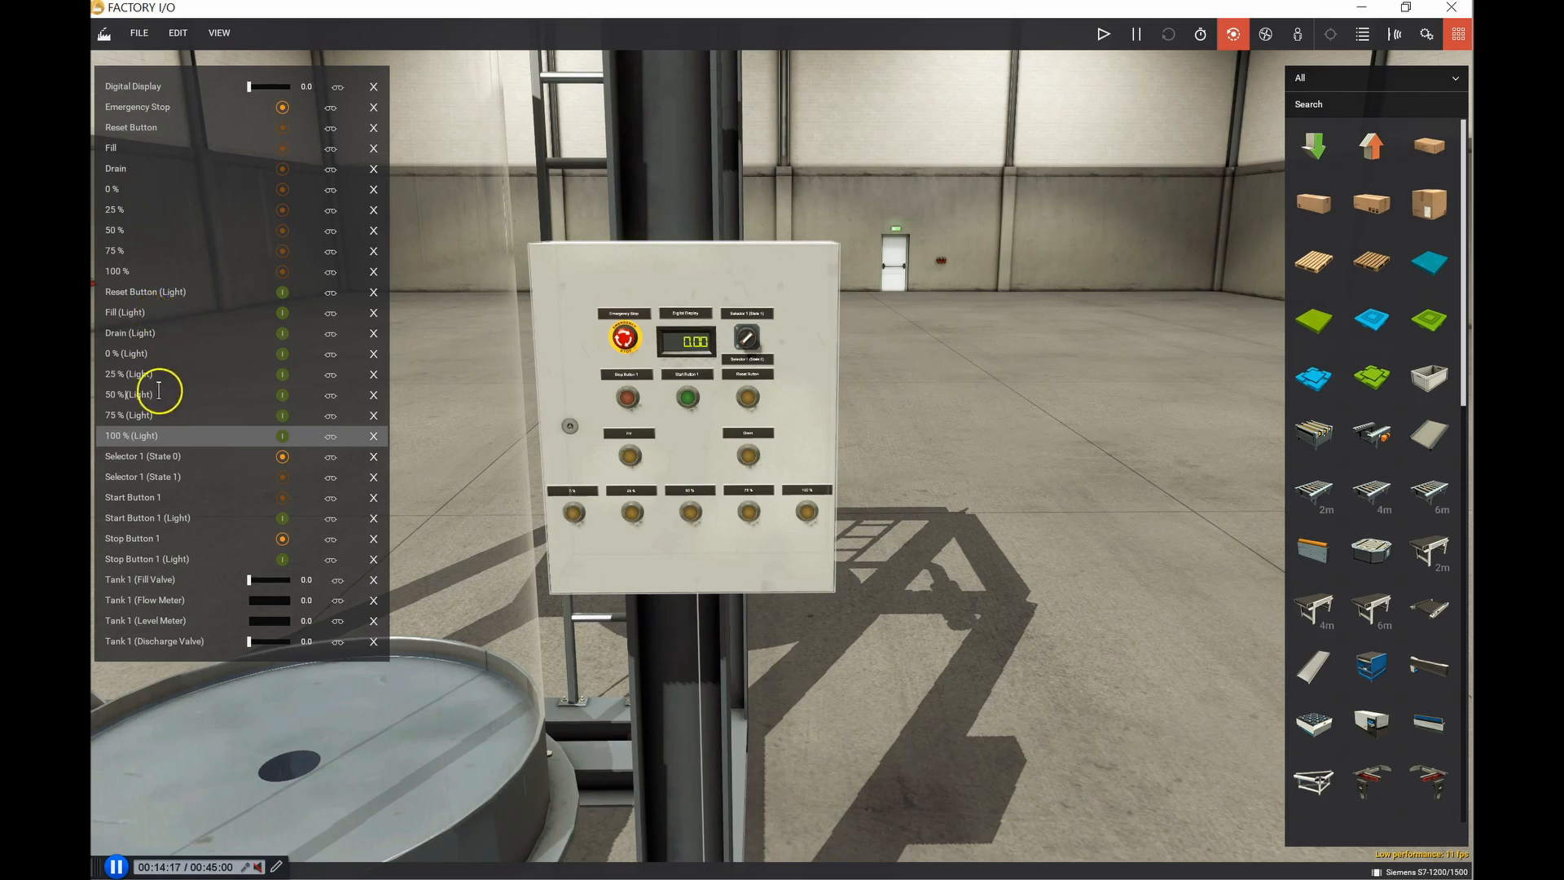
pyautogui.click(133, 466)
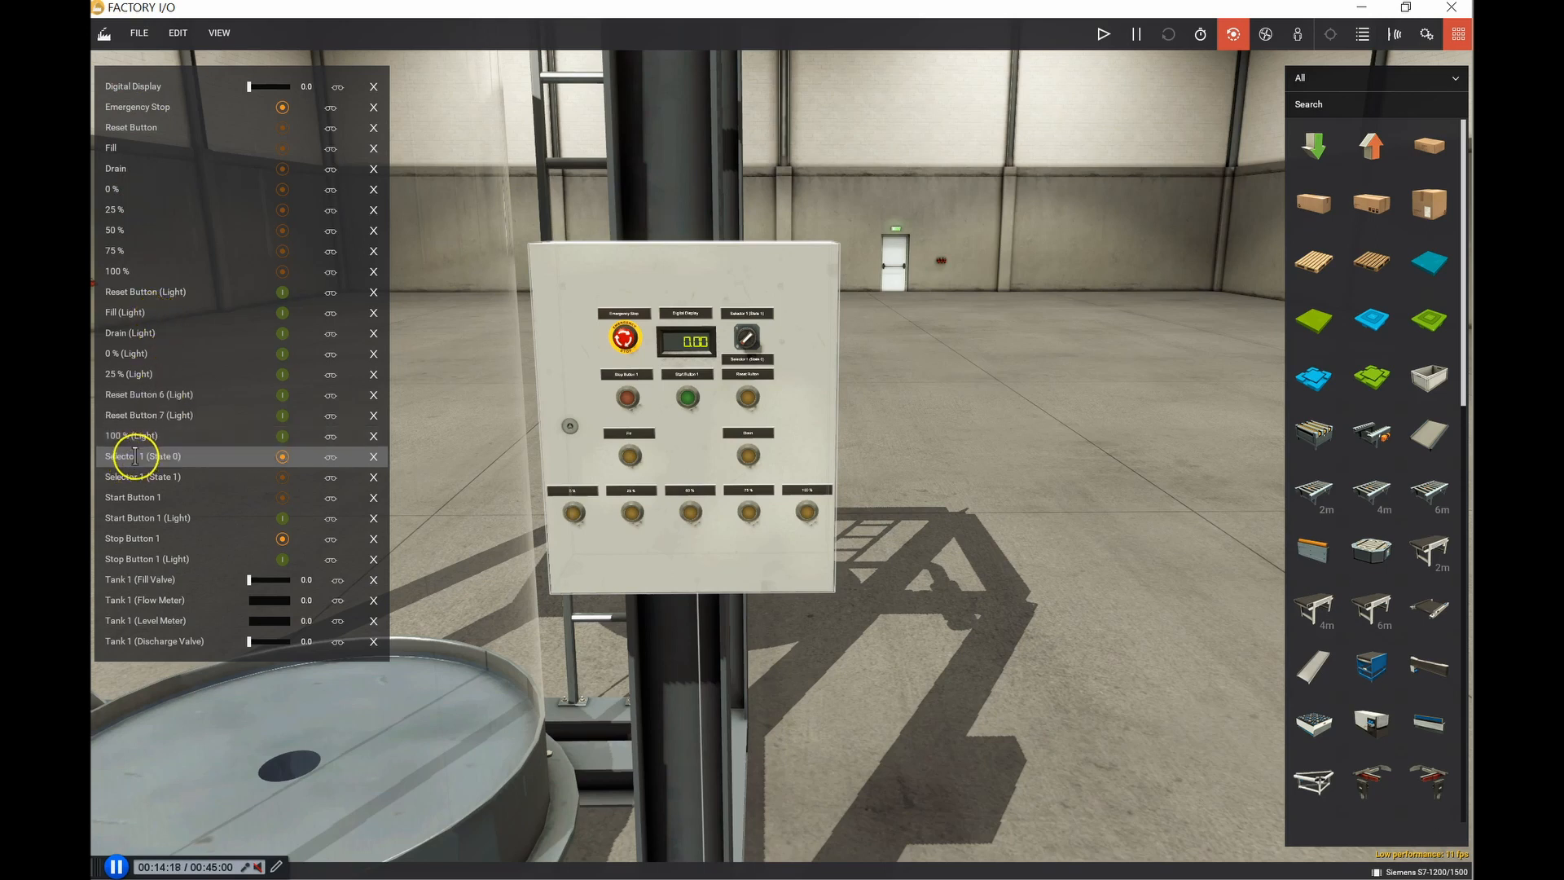
# Step: Rename the two remaining reset light tags, numbers 6 and 7, as 50 % (Light) and 75 % (Light)
pyautogui.click(151, 399)
pyautogui.doubleClick(151, 393)
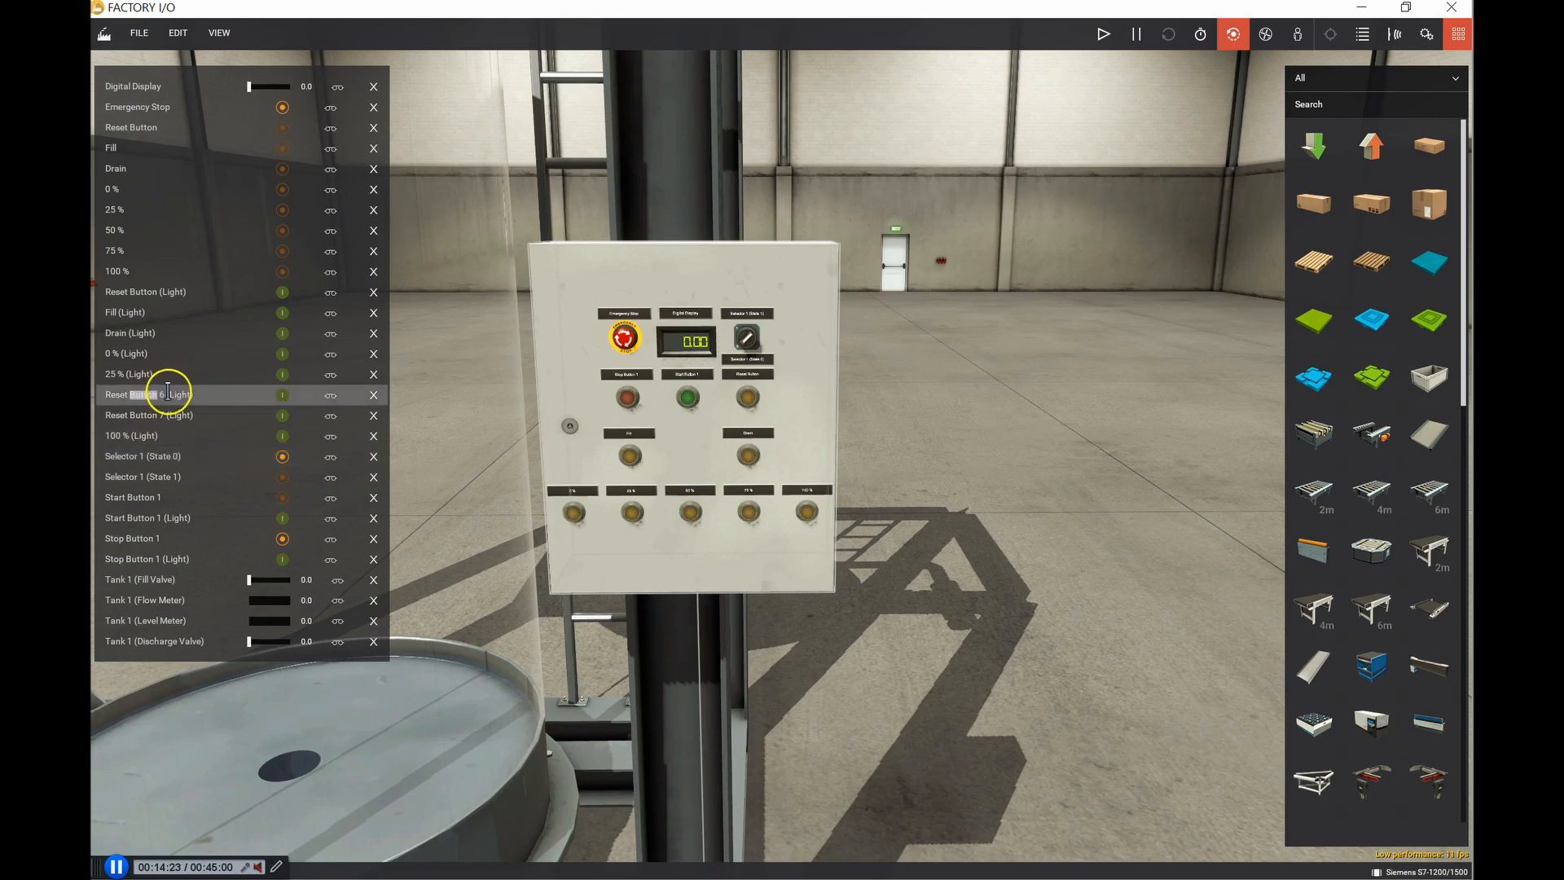
pyautogui.moveTo(164, 394); pyautogui.dragTo(94, 394)
pyautogui.write('50')
pyautogui.click(147, 415)
pyautogui.doubleClick(147, 415)
pyautogui.moveTo(165, 416); pyautogui.dragTo(95, 416)
pyautogui.write('75')
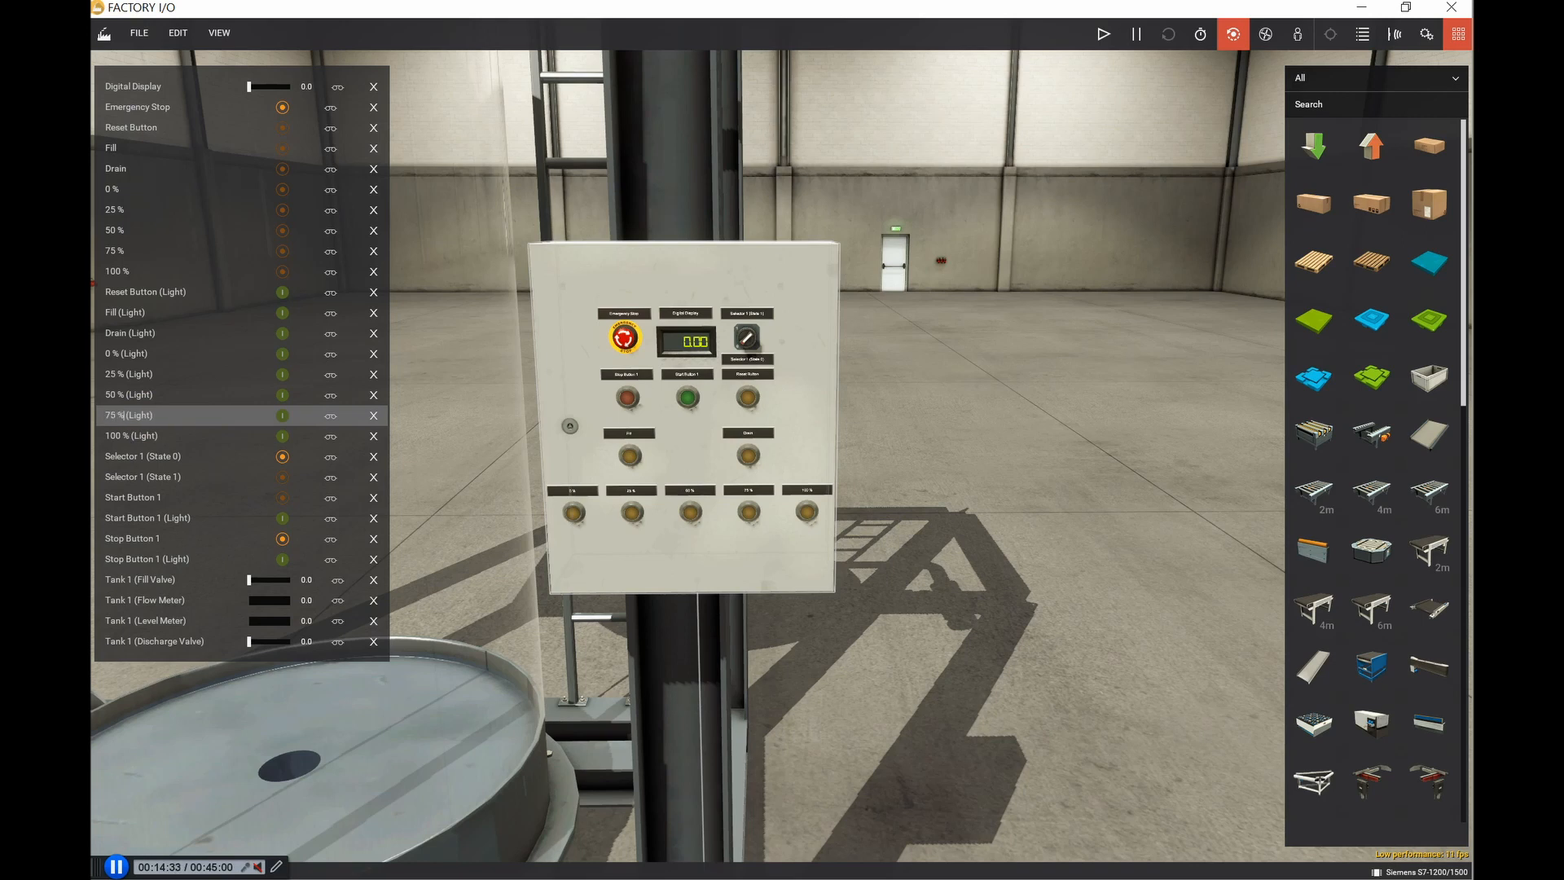
# Step: Check the selector labels on the PowerPoint reference slide, return to Factory I/O and rename the Selector 1 (State 0) tag as Auto
pyautogui.click(125, 454)
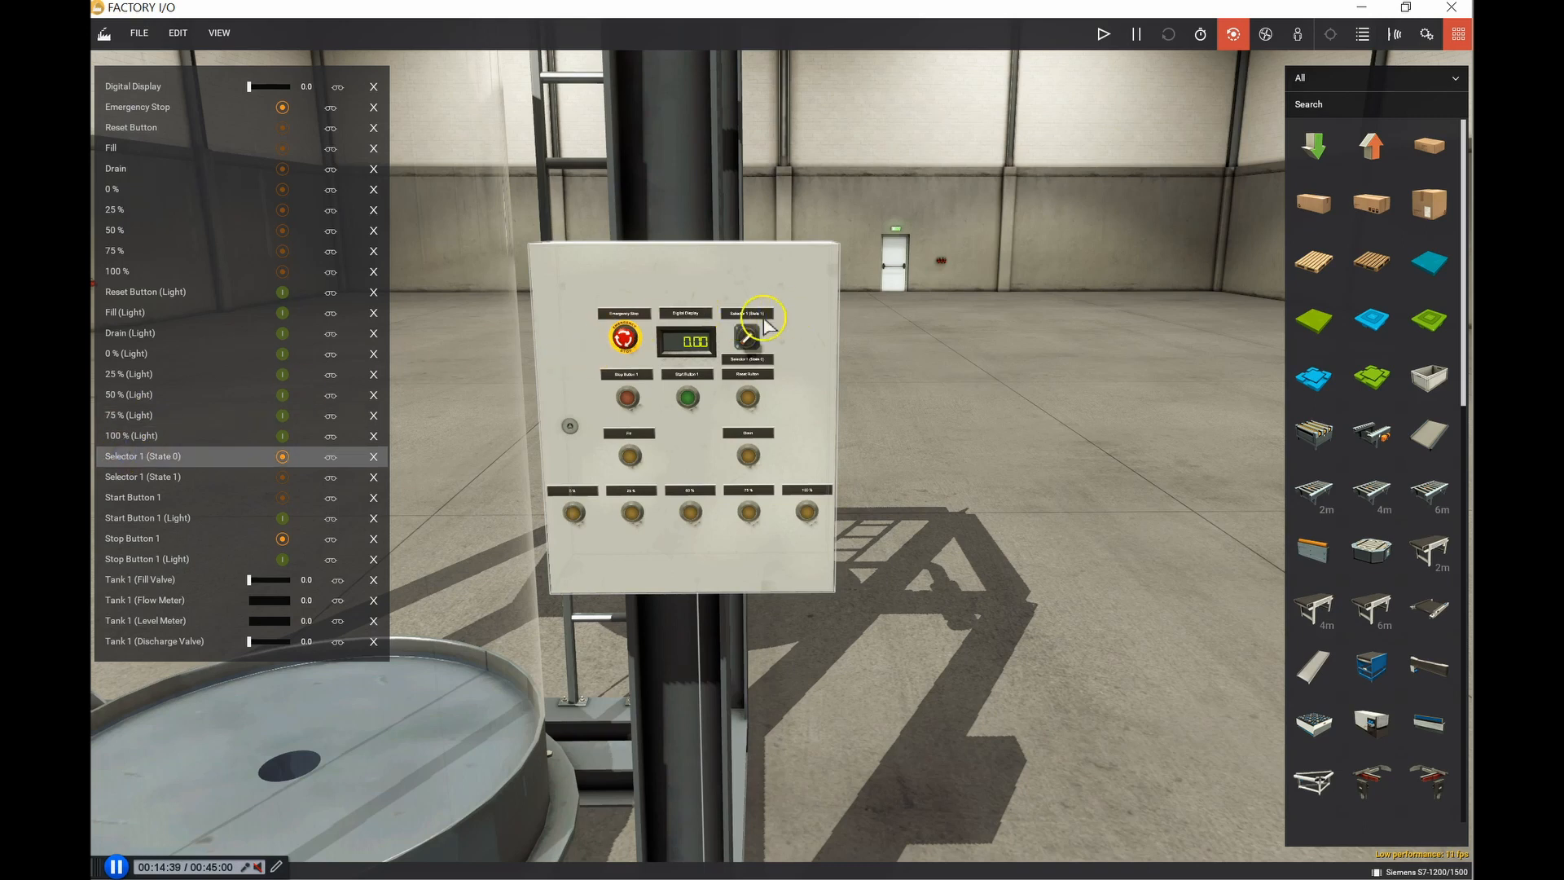
pyautogui.hotkey('alt', 'Tab')
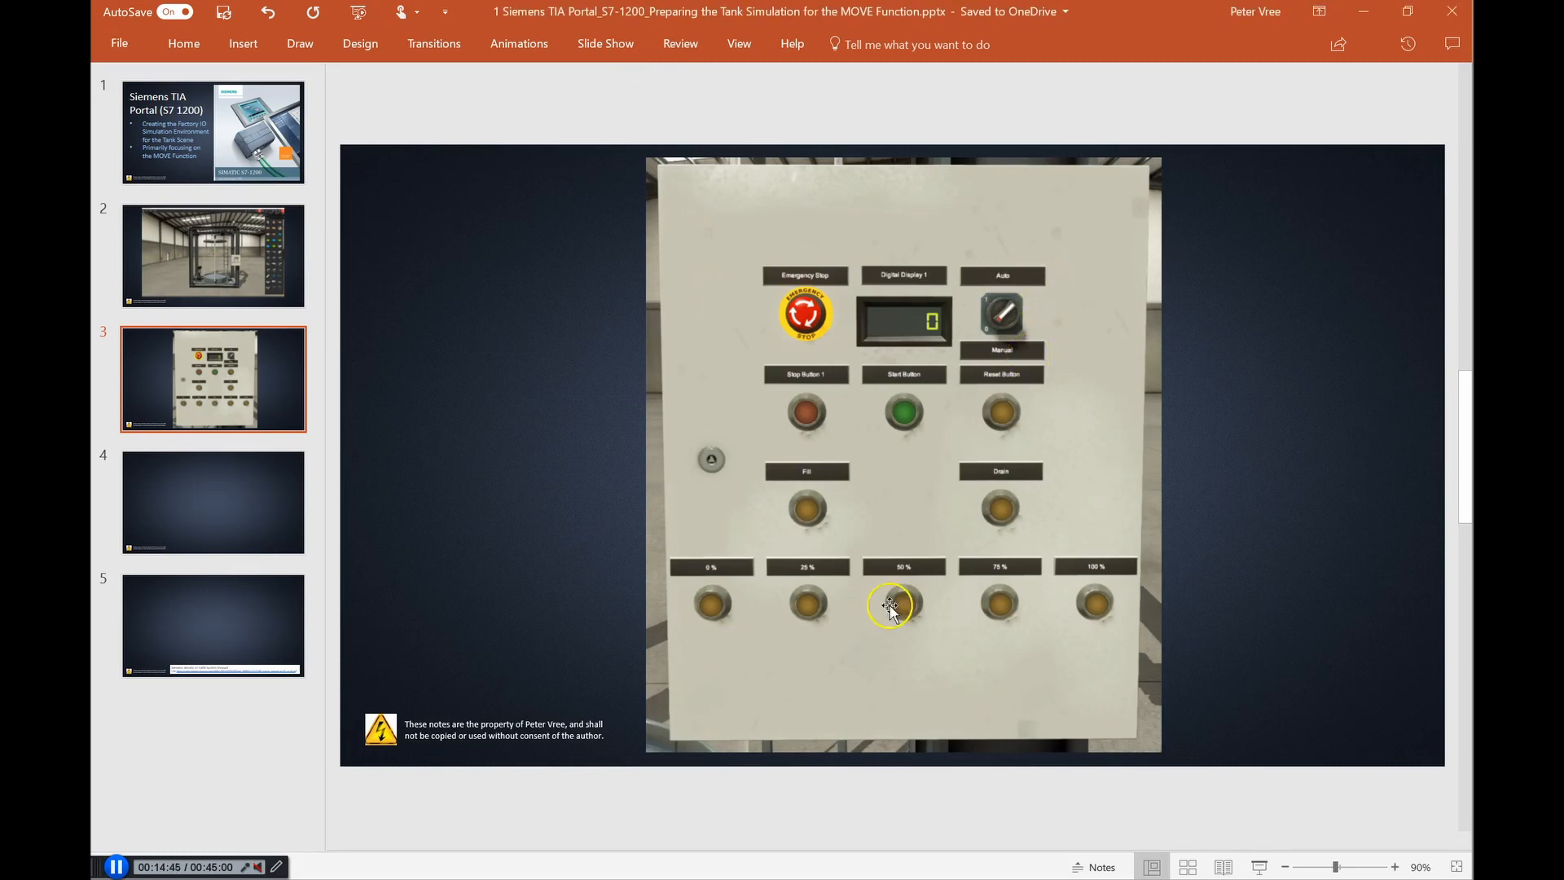
pyautogui.hotkey('alt', 'Tab')
pyautogui.doubleClick(122, 456)
pyautogui.hotkey('ctrl', 'a')
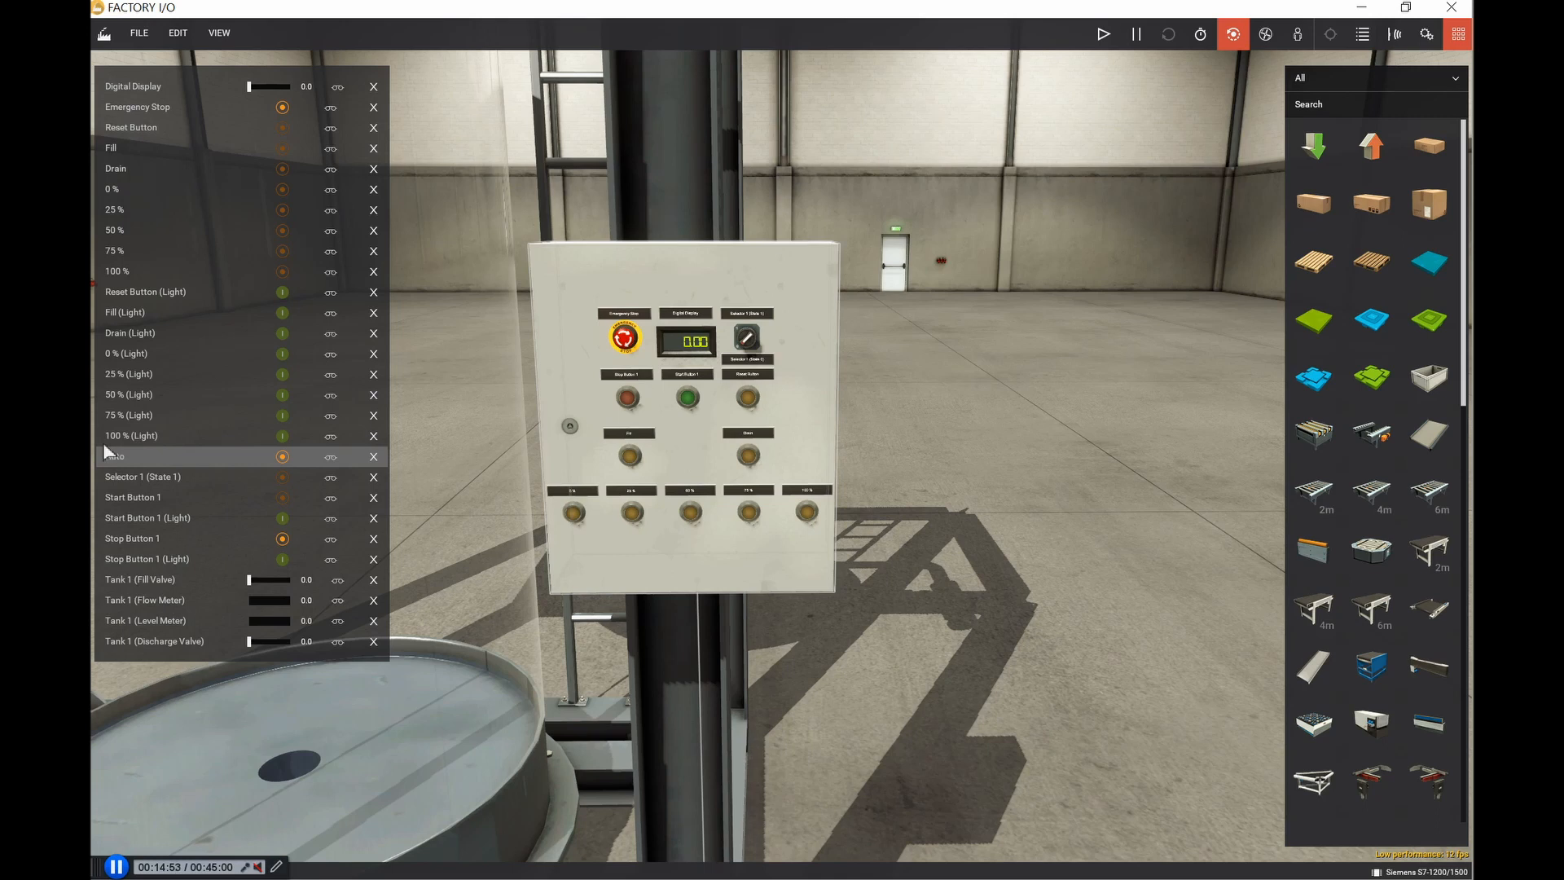
# Step: Rename the Selector 1 (State 1) tag as Manual
pyautogui.click(122, 476)
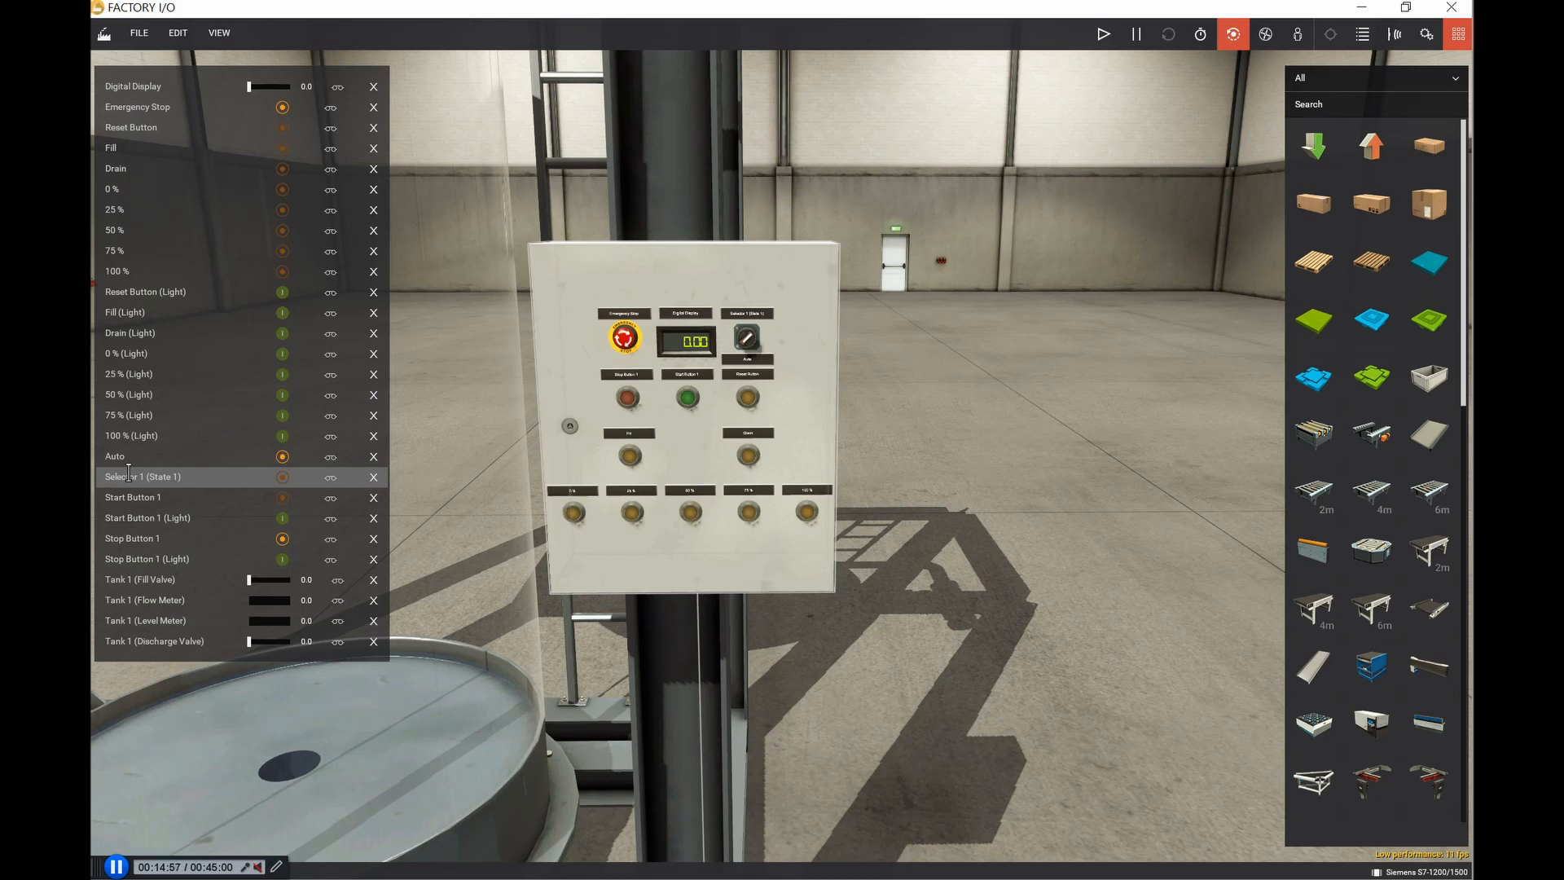
pyautogui.click(130, 457)
pyautogui.click(124, 457)
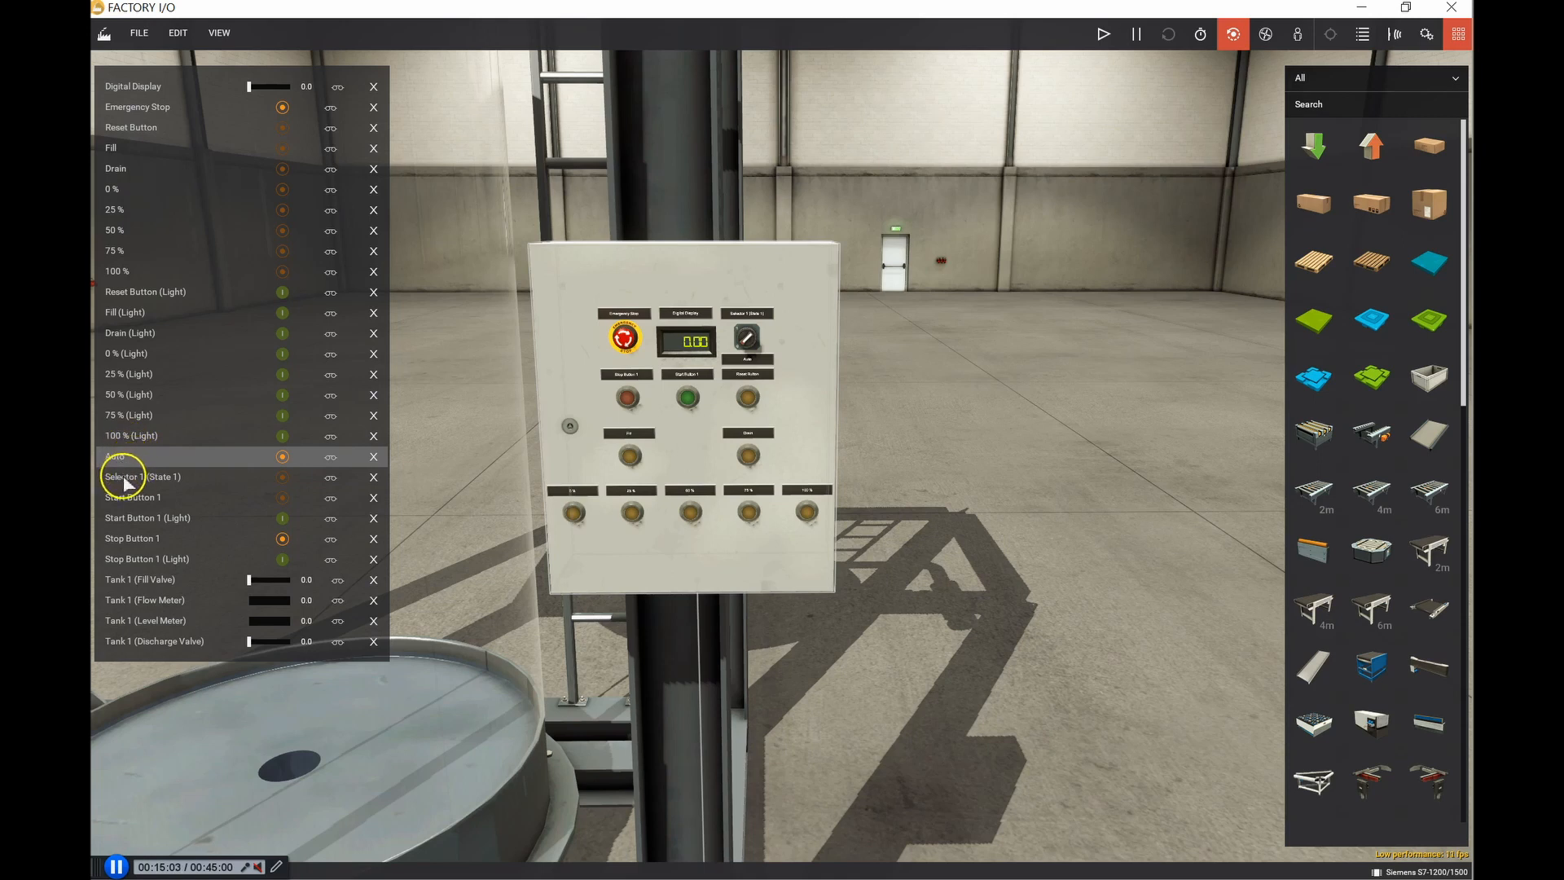
pyautogui.click(125, 480)
pyautogui.moveTo(160, 475); pyautogui.dragTo(182, 478)
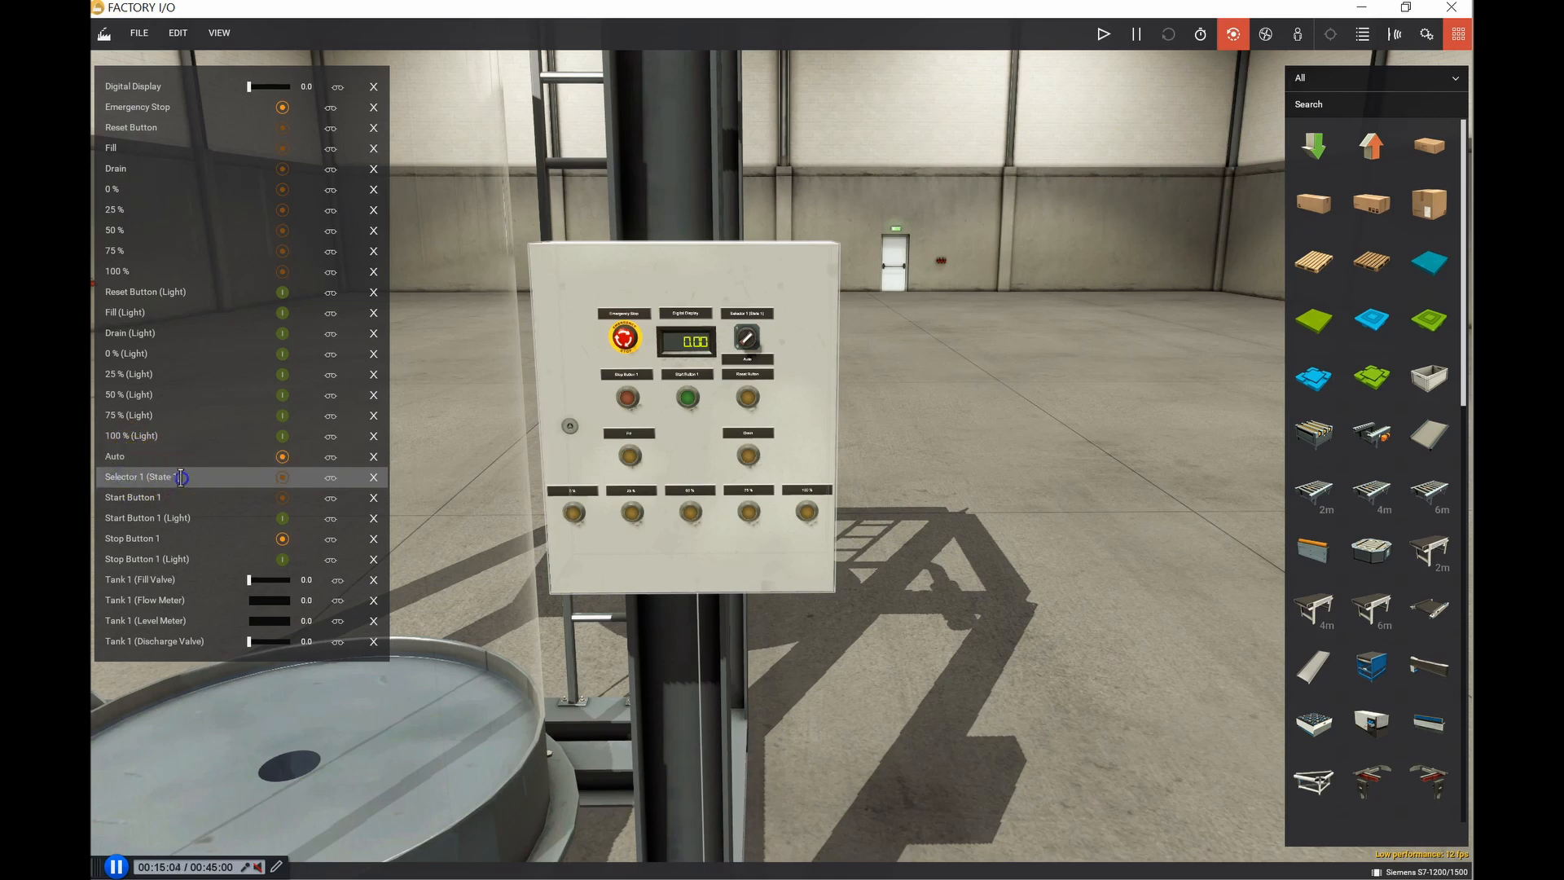
pyautogui.doubleClick(131, 475)
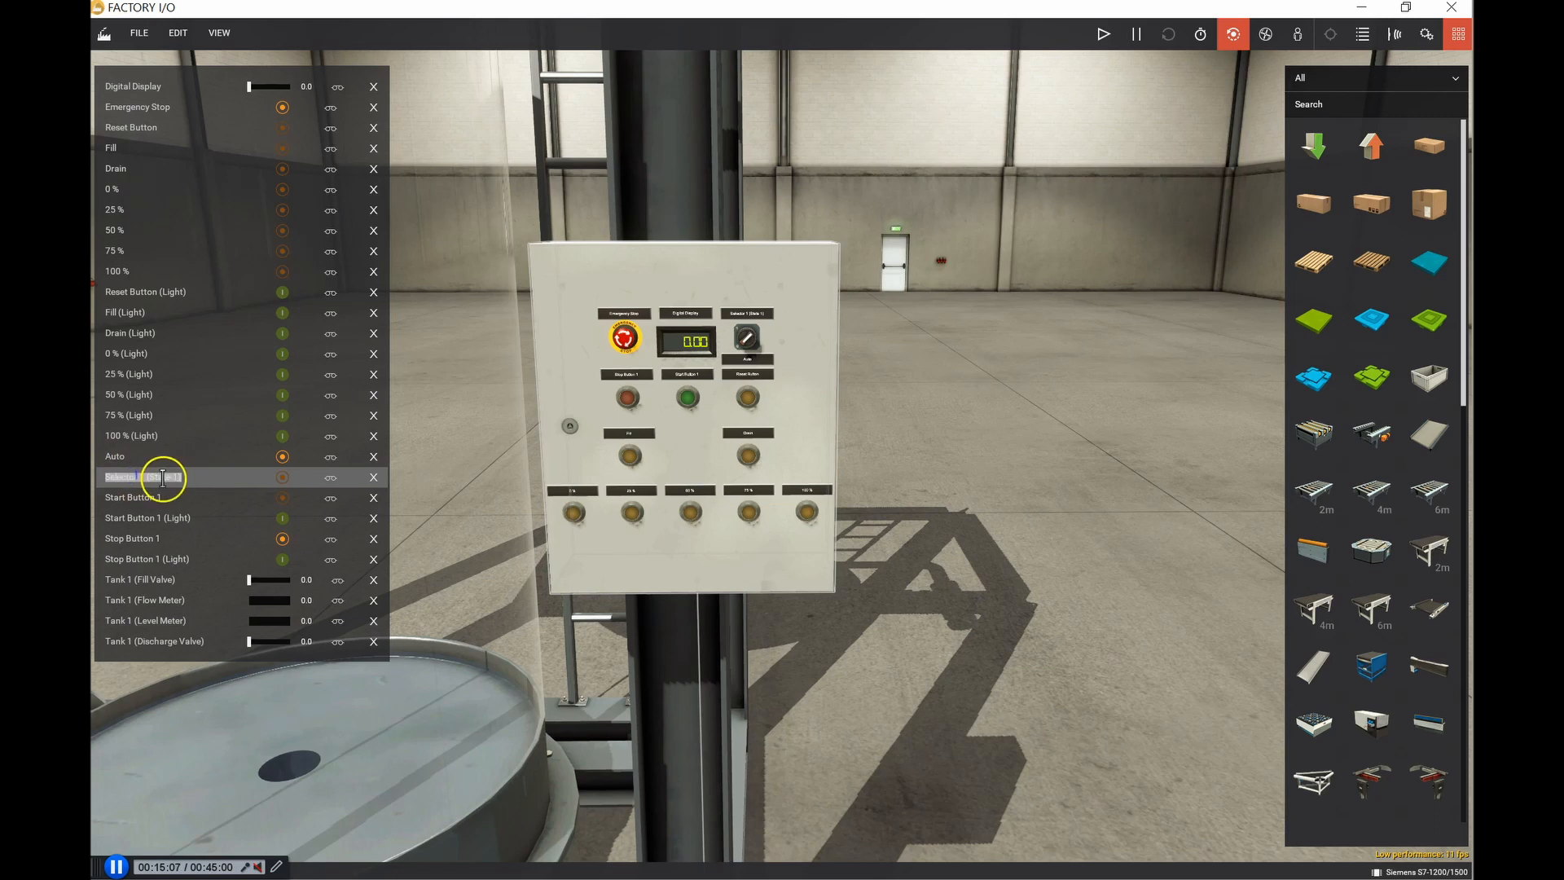
pyautogui.write('Manual')
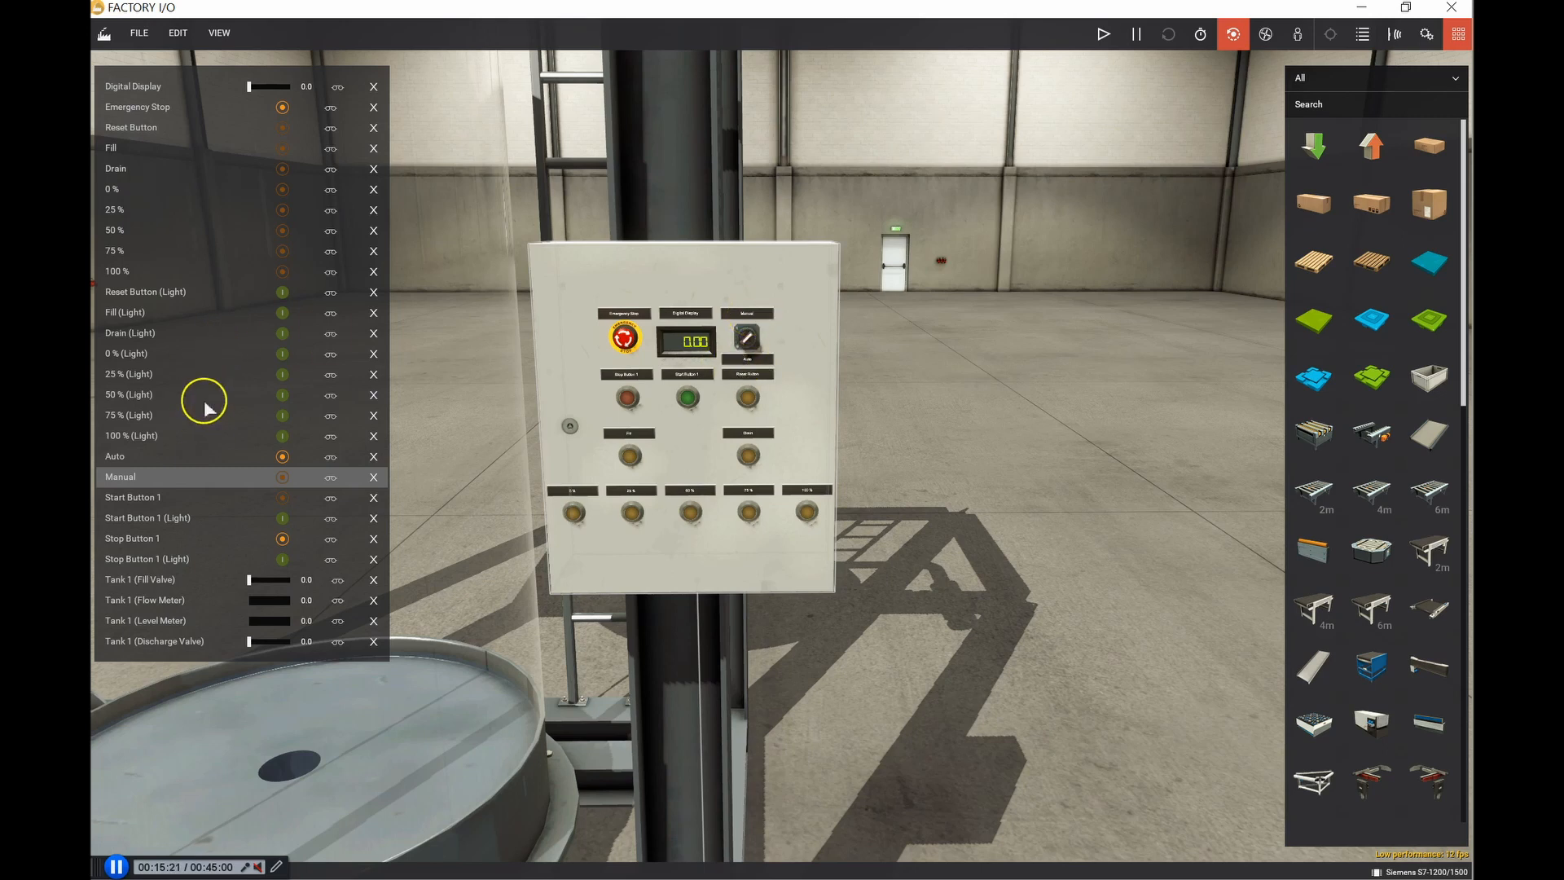
# Step: Swap the selector tag names to Manual for the first and Auto for the second, checking them against the PowerPoint reference slide
pyautogui.click(116, 453)
pyautogui.click(129, 456)
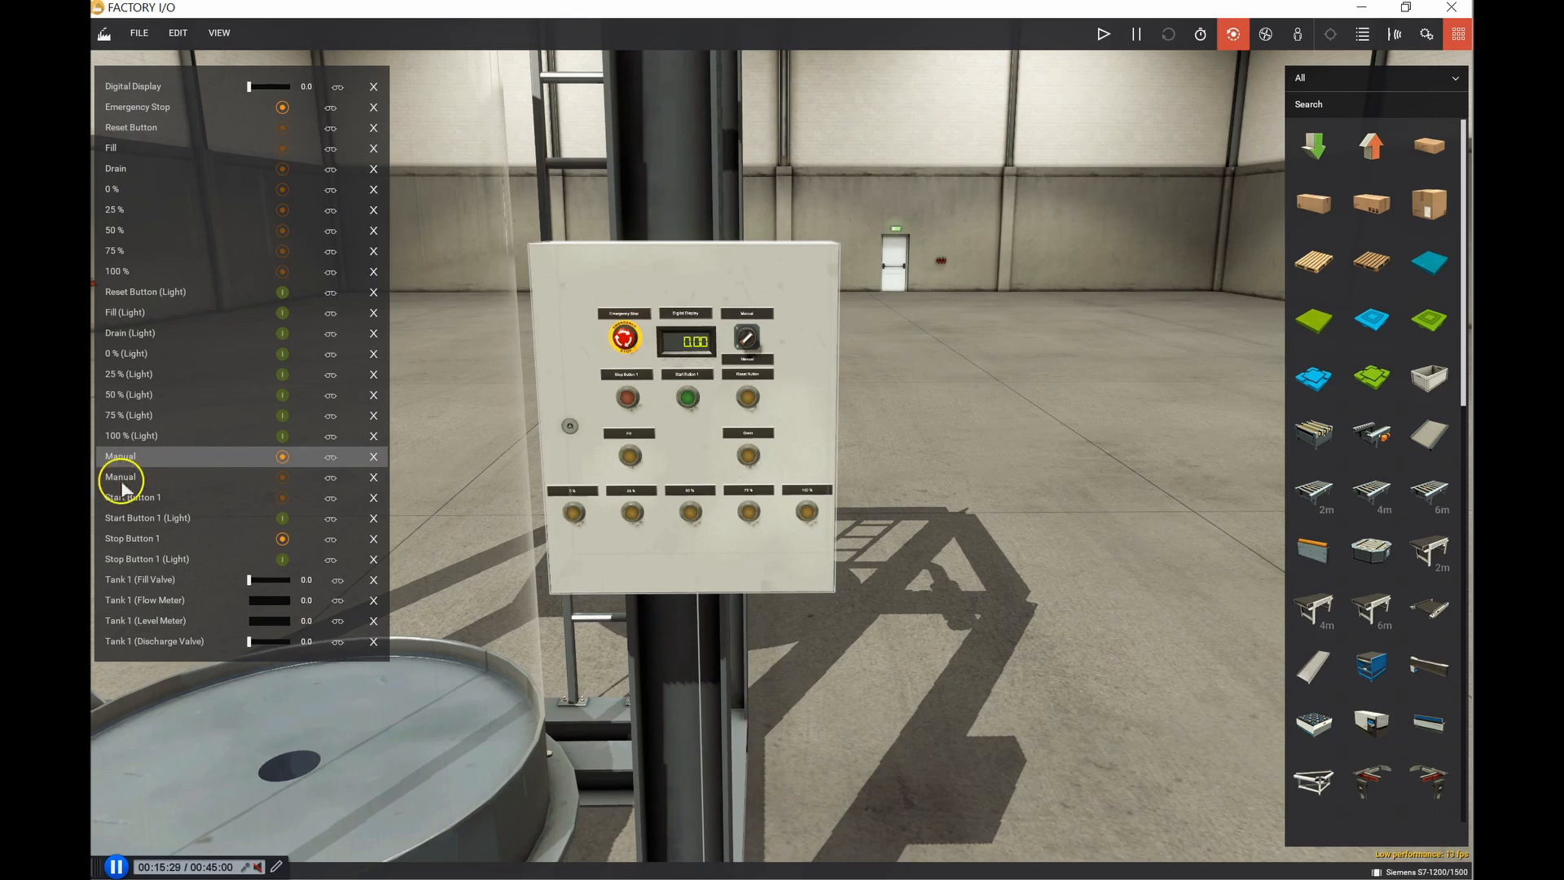
pyautogui.click(130, 475)
pyautogui.click(135, 475)
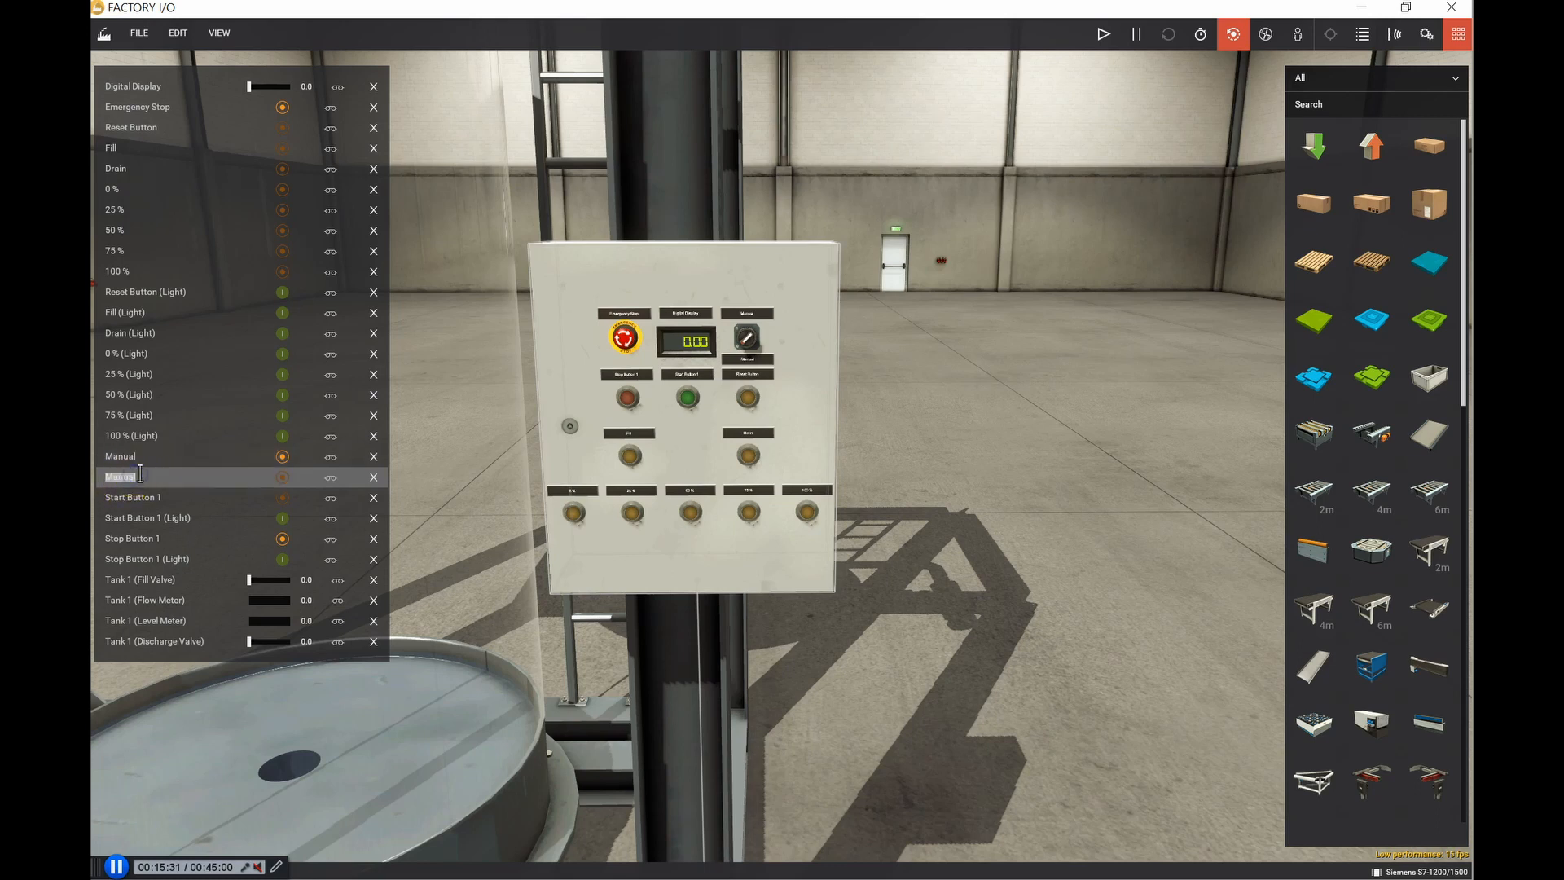
pyautogui.write('Auto')
pyautogui.hotkey('alt', 'Tab')
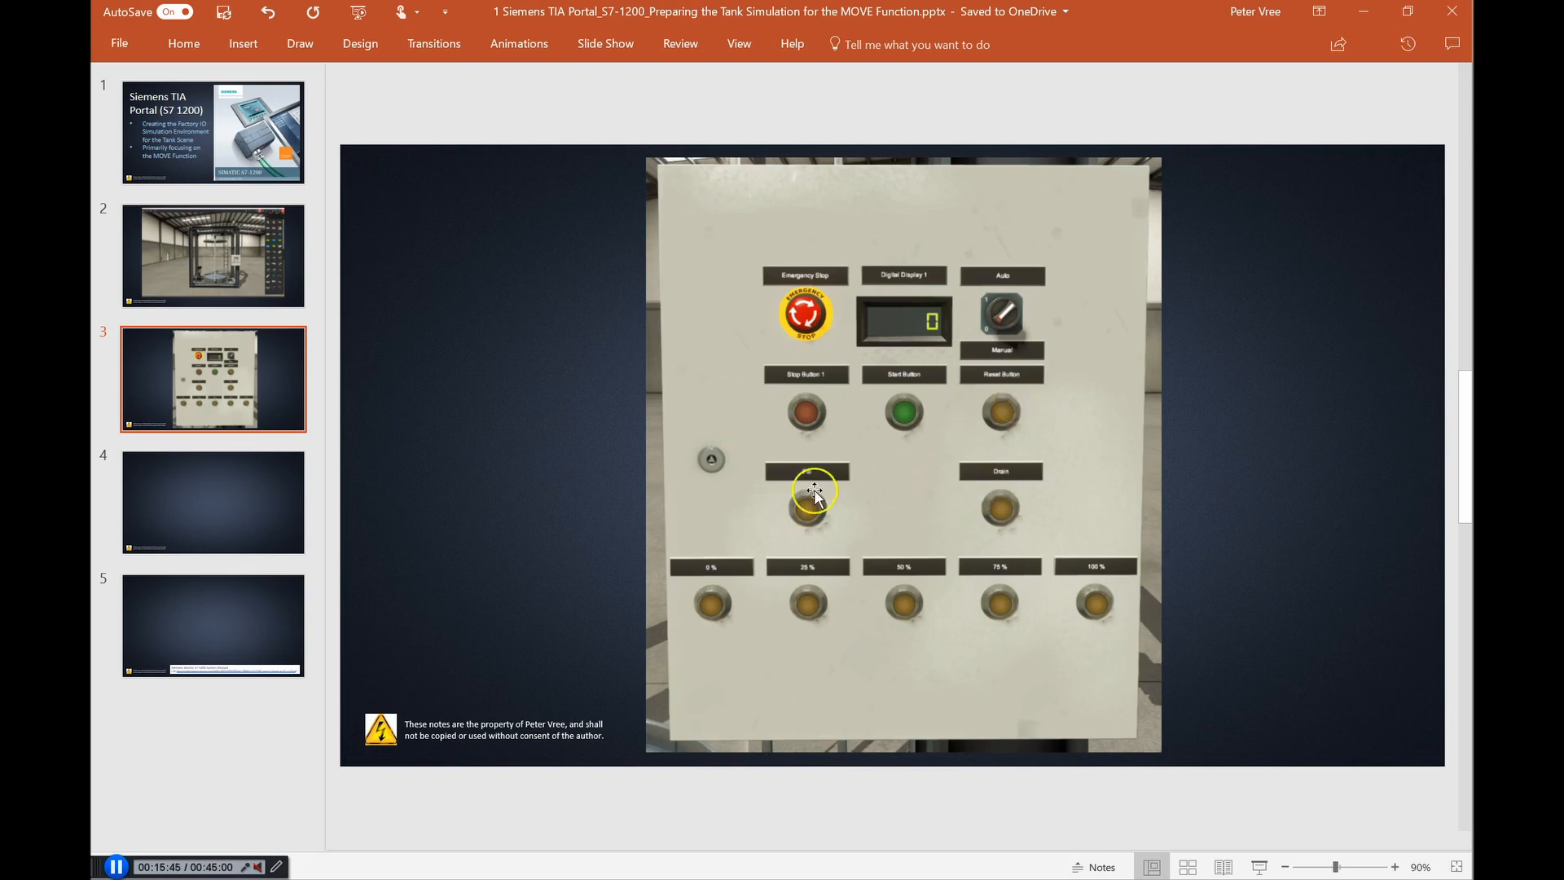
pyautogui.hotkey('alt', 'Tab')
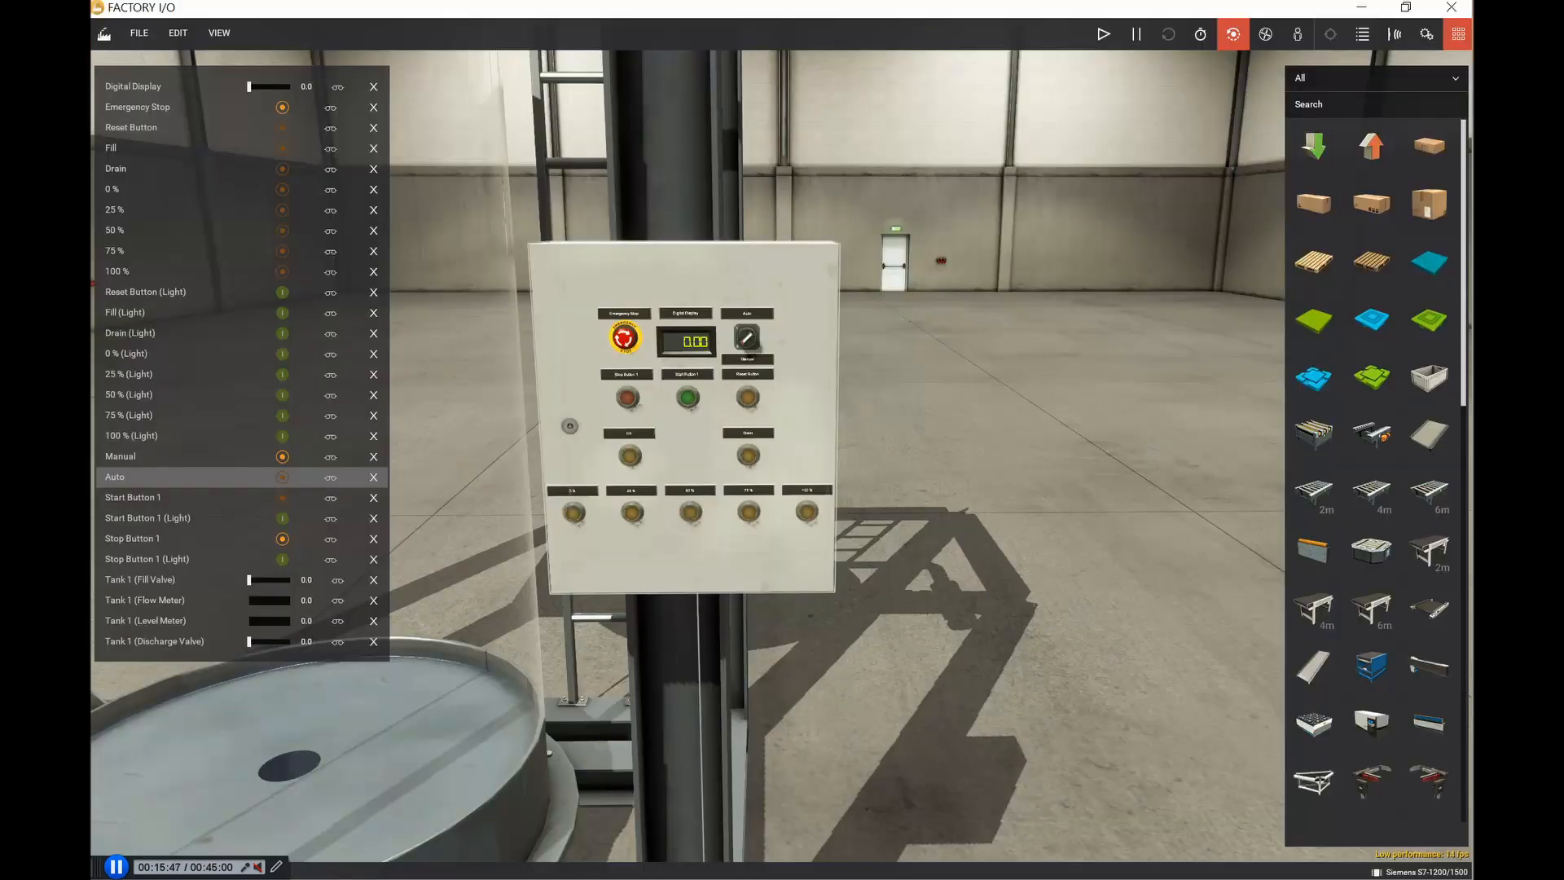
# Step: Remove the number 1 from the Start Button 1 and Start Button 1 (Light) tag names
pyautogui.click(137, 498)
pyautogui.click(149, 498)
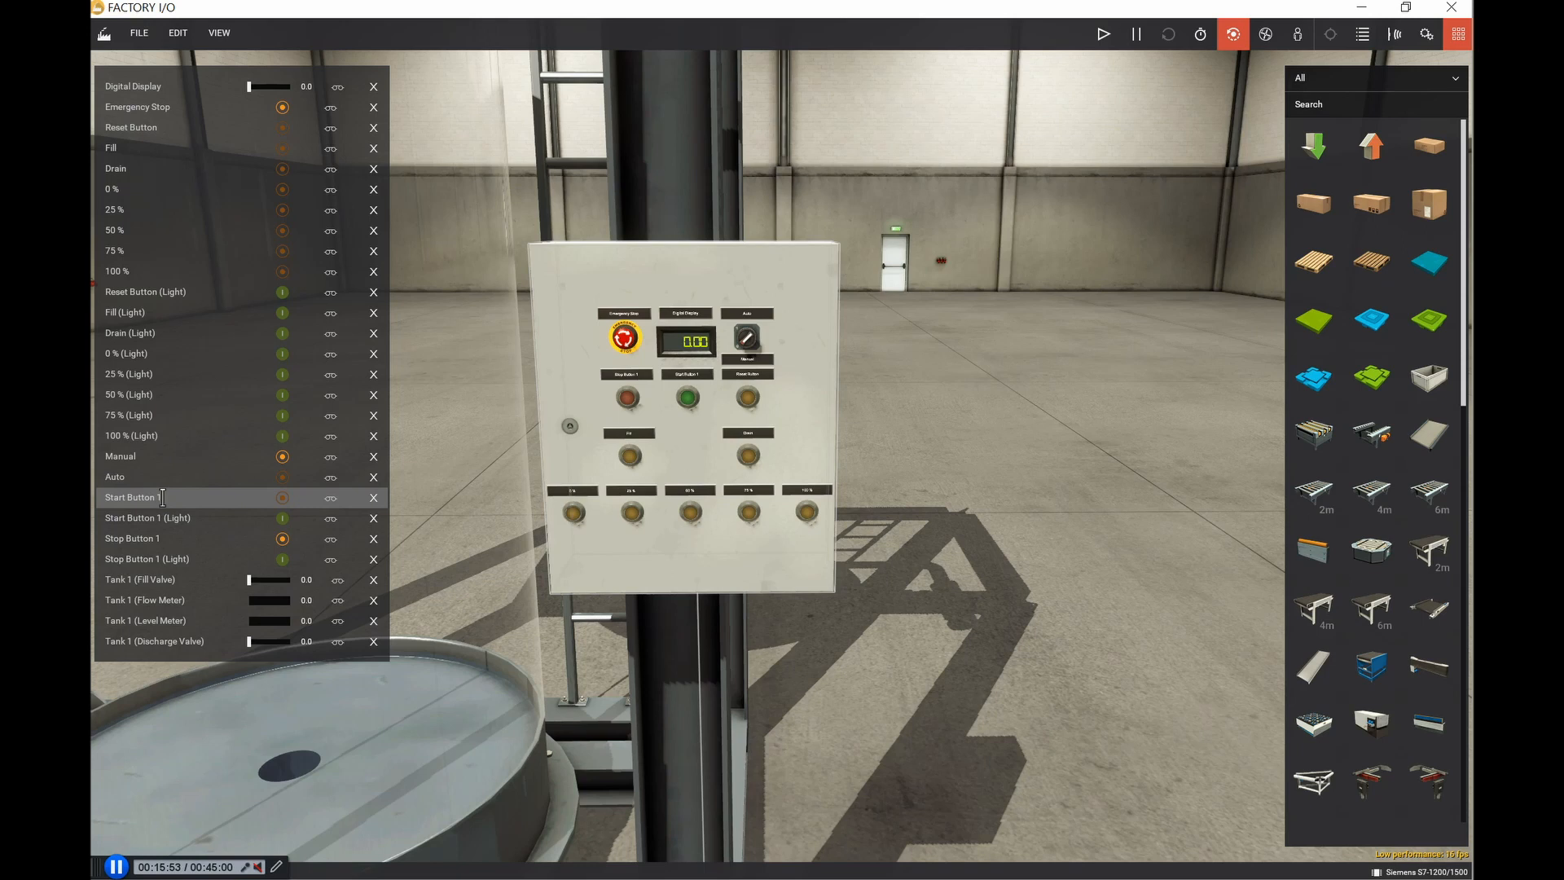
pyautogui.click(163, 502)
pyautogui.click(162, 518)
pyautogui.click(163, 517)
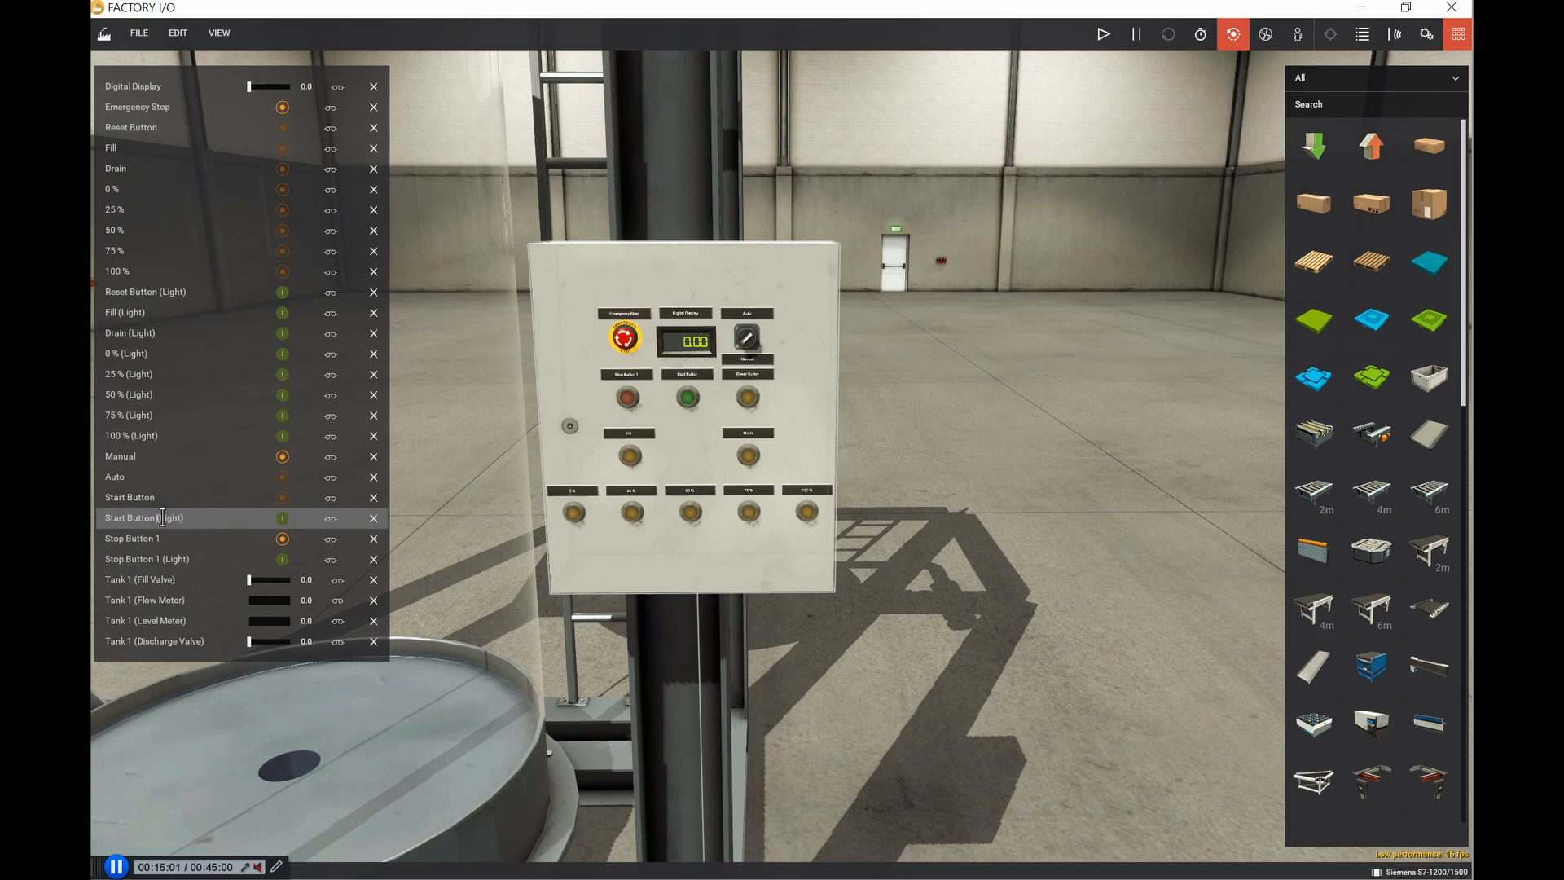
# Step: Remove the number 1 from the Stop Button 1 and Stop Button 1 (Light) tag names, and compare the labels with the PowerPoint reference slide
pyautogui.click(162, 539)
pyautogui.click(164, 538)
pyautogui.click(164, 537)
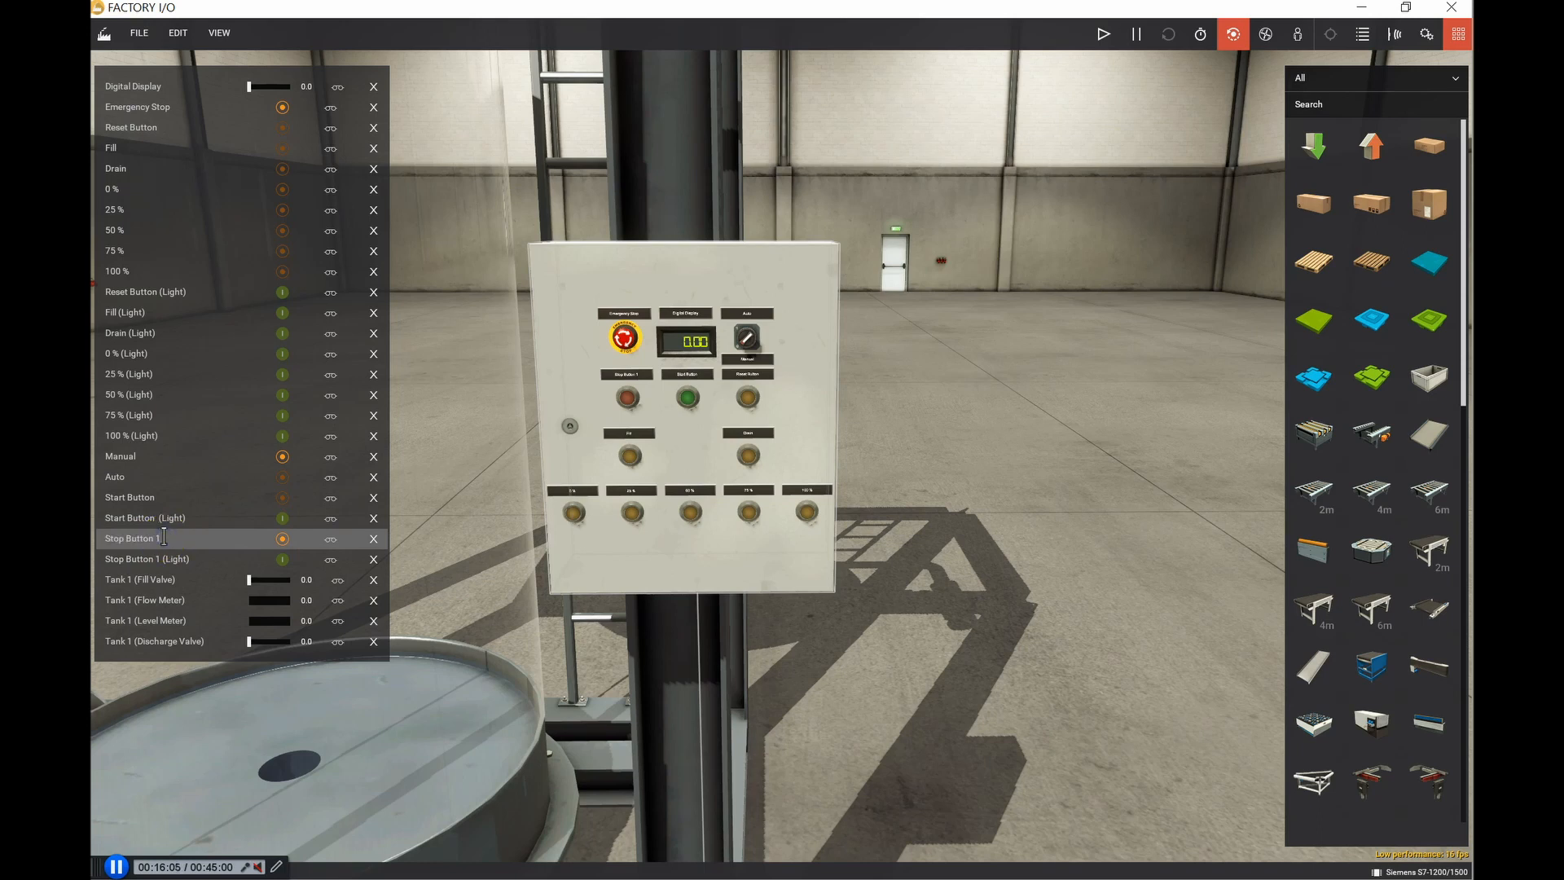
pyautogui.click(160, 559)
pyautogui.click(161, 559)
pyautogui.click(162, 559)
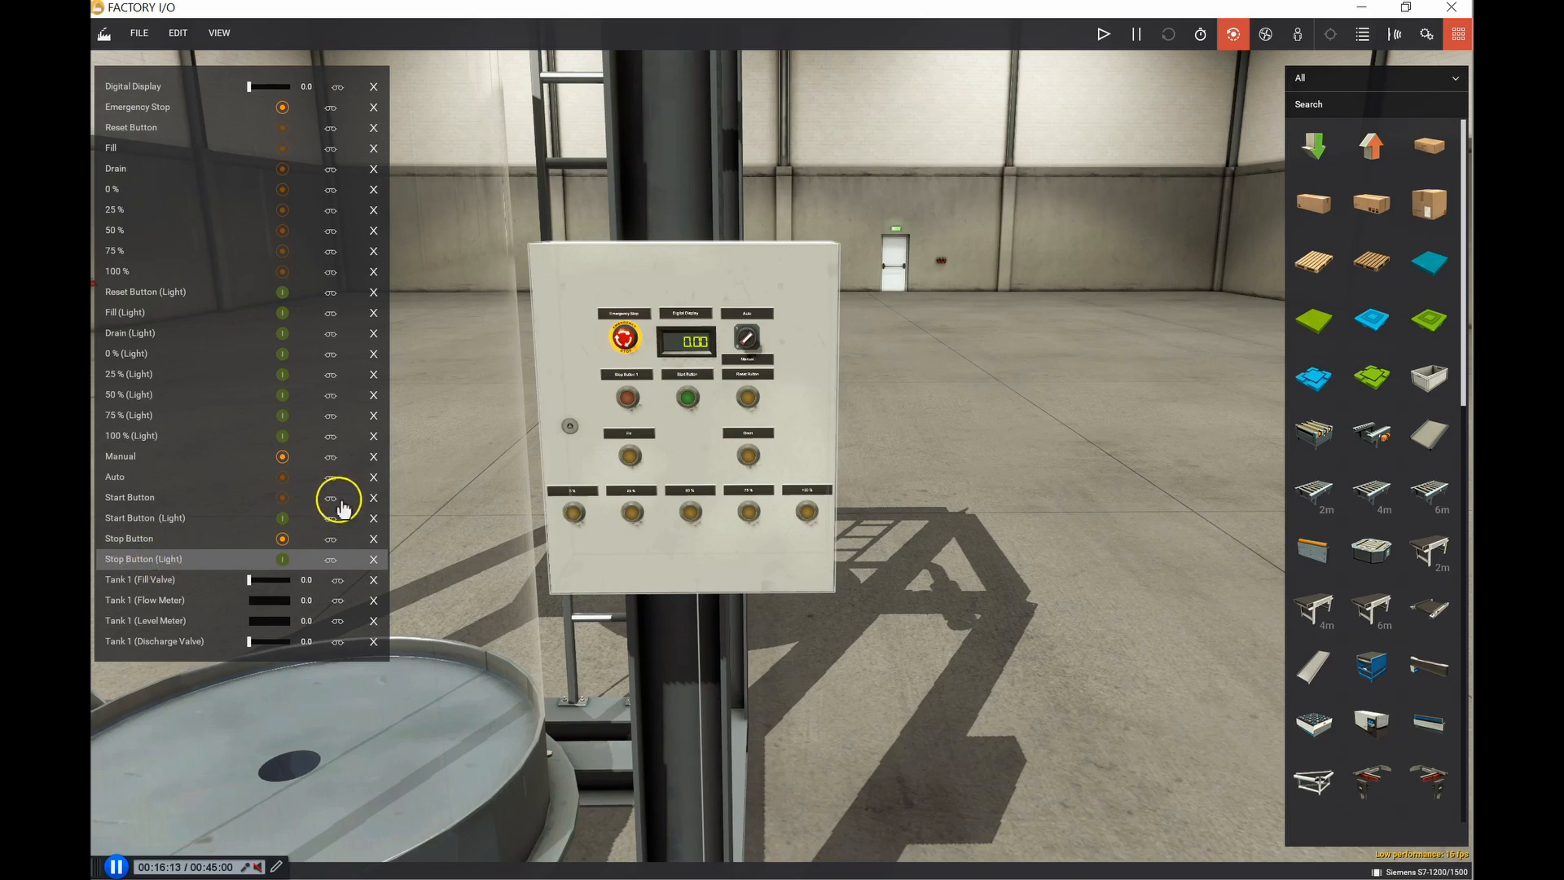
pyautogui.hotkey('alt', 'Tab')
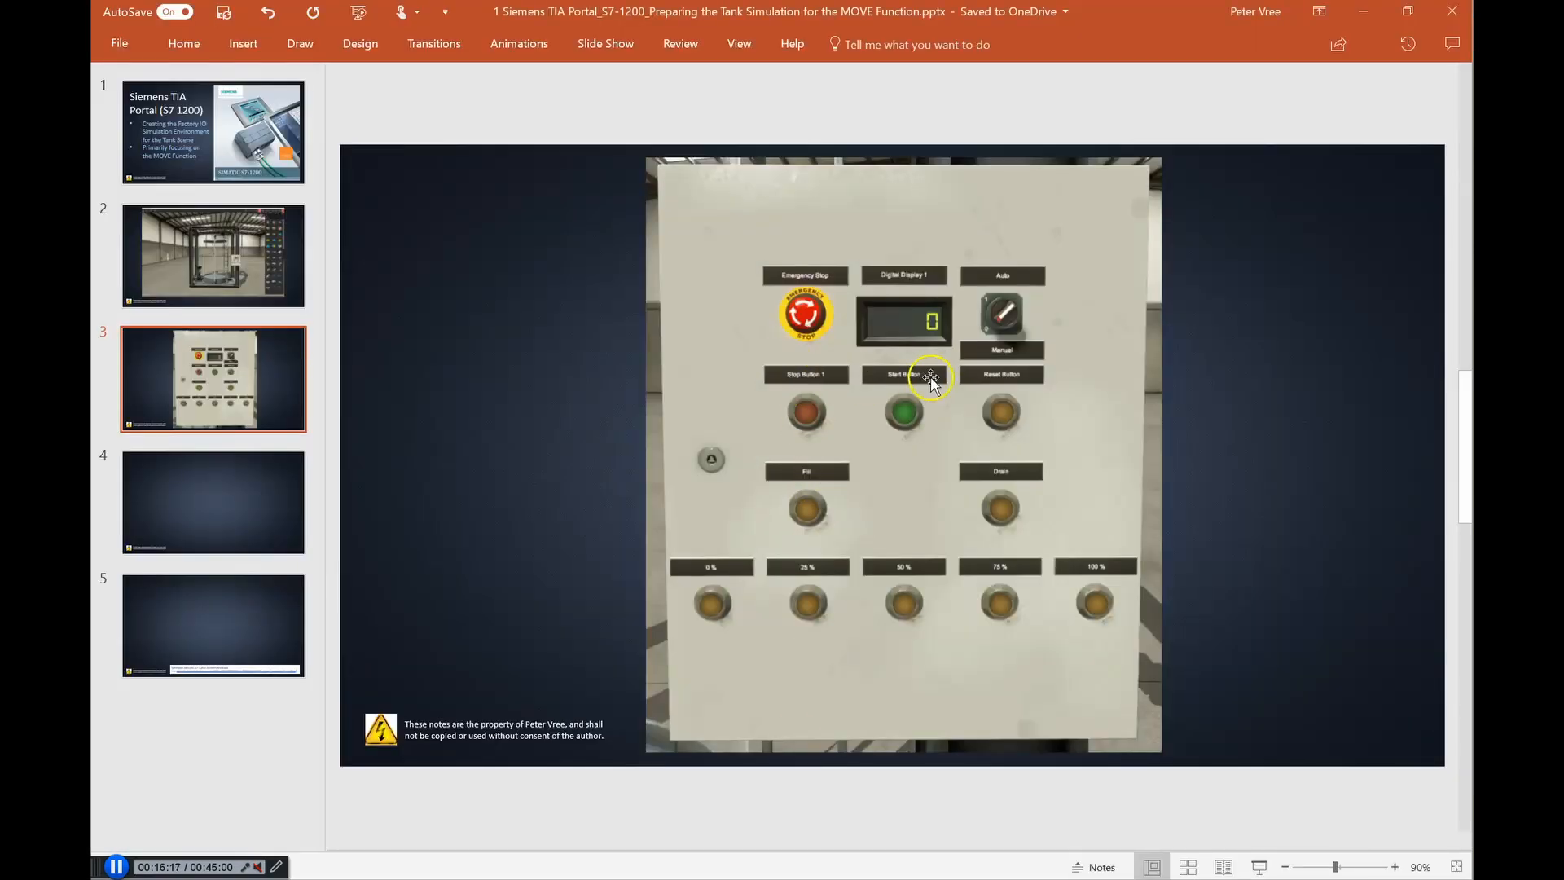
pyautogui.hotkey('alt', 'Tab')
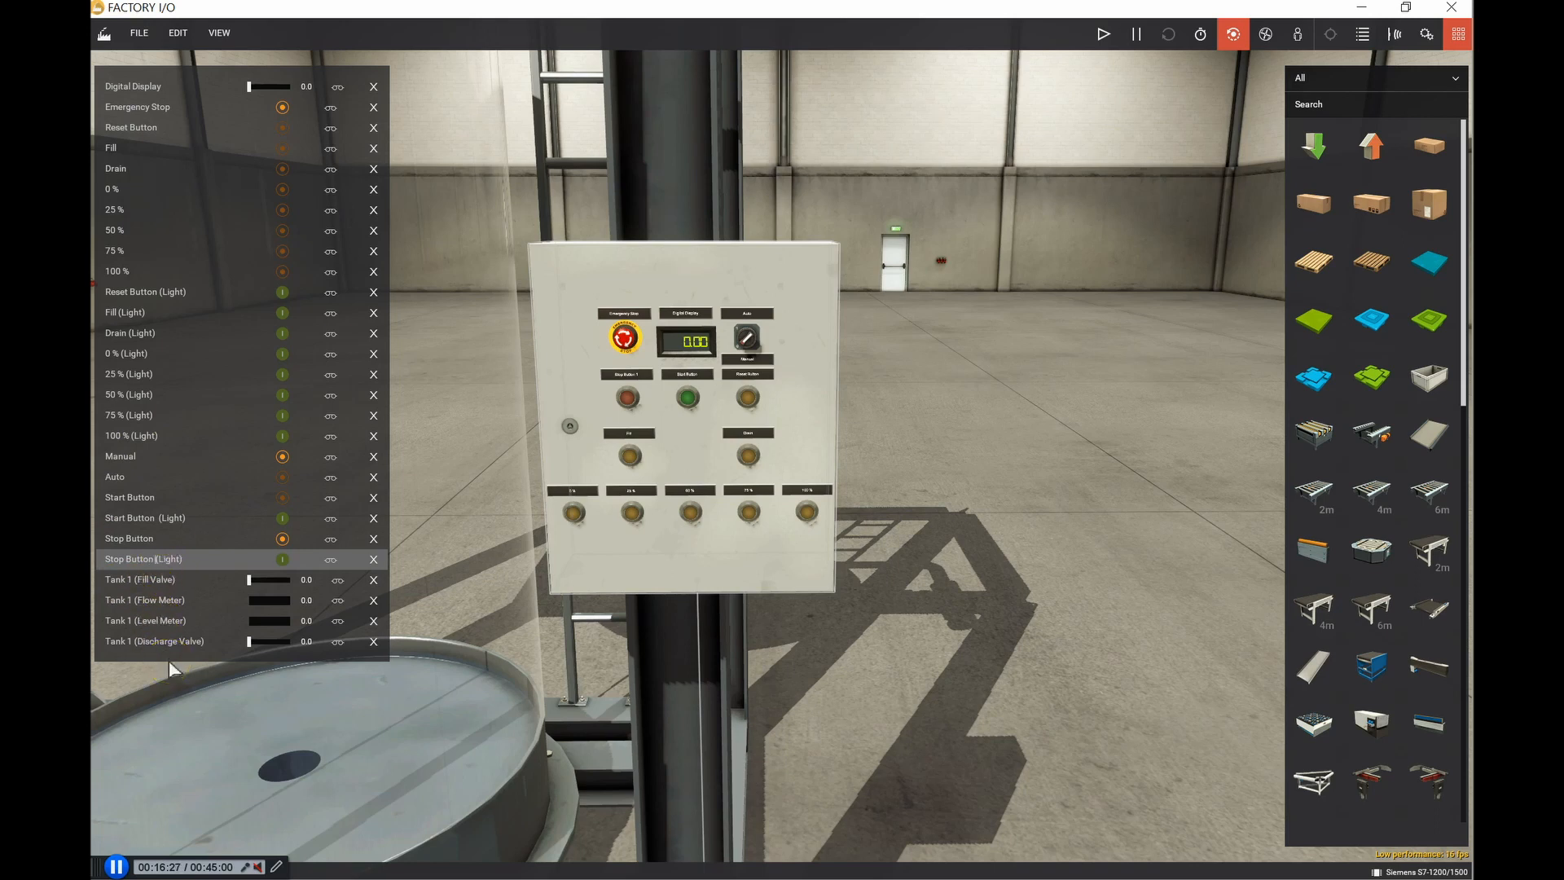
# Step: Save the scene as a new one named tank demo 2 with the description "used to demonstrate the MOVE Function"
pyautogui.click(142, 36)
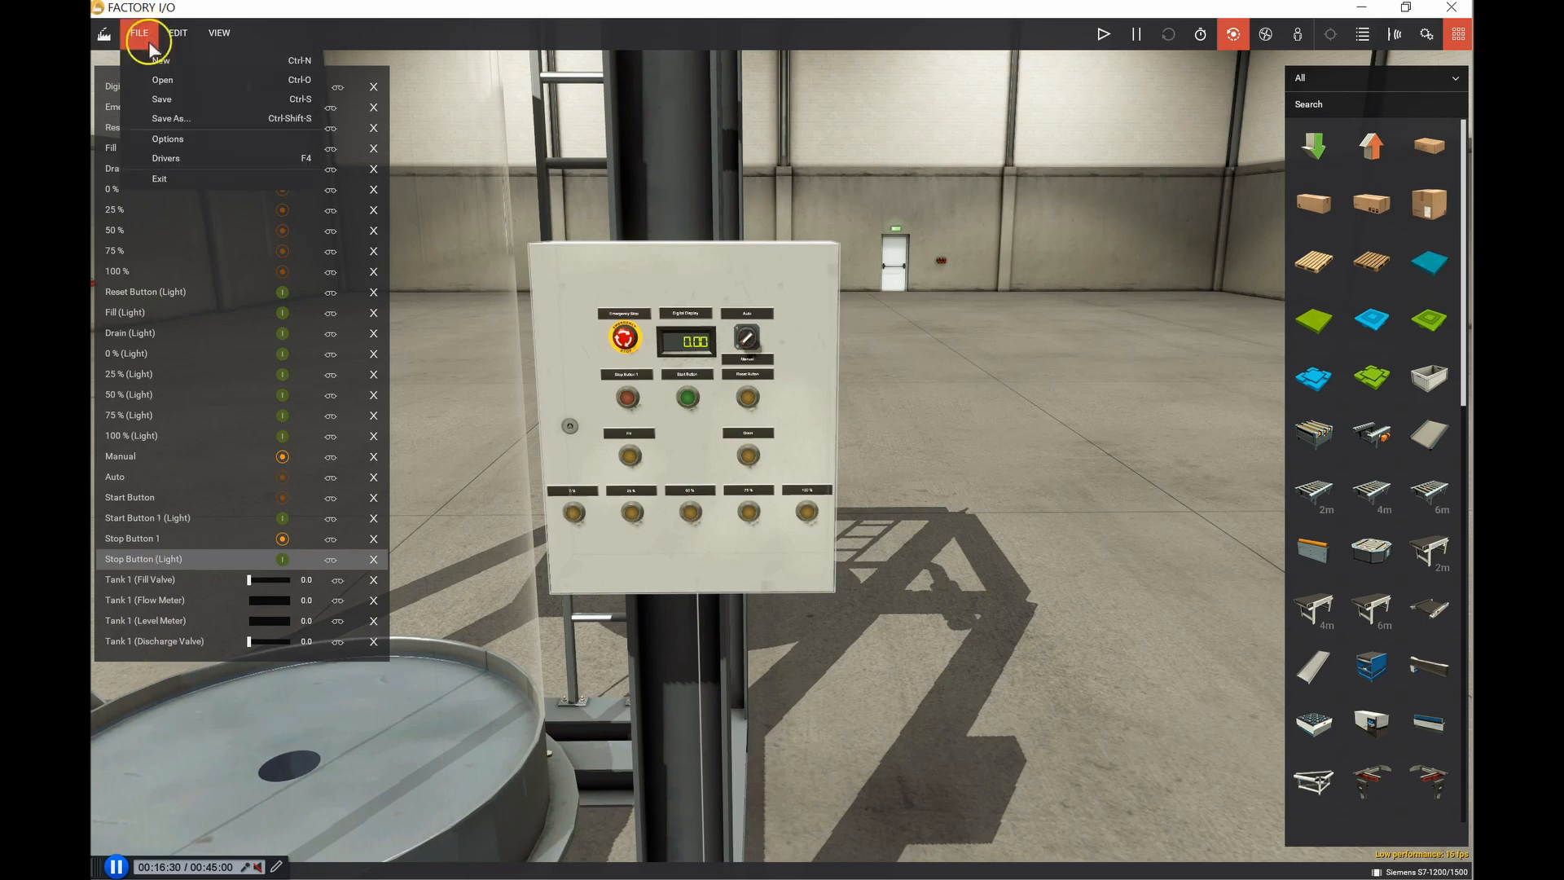
pyautogui.click(161, 119)
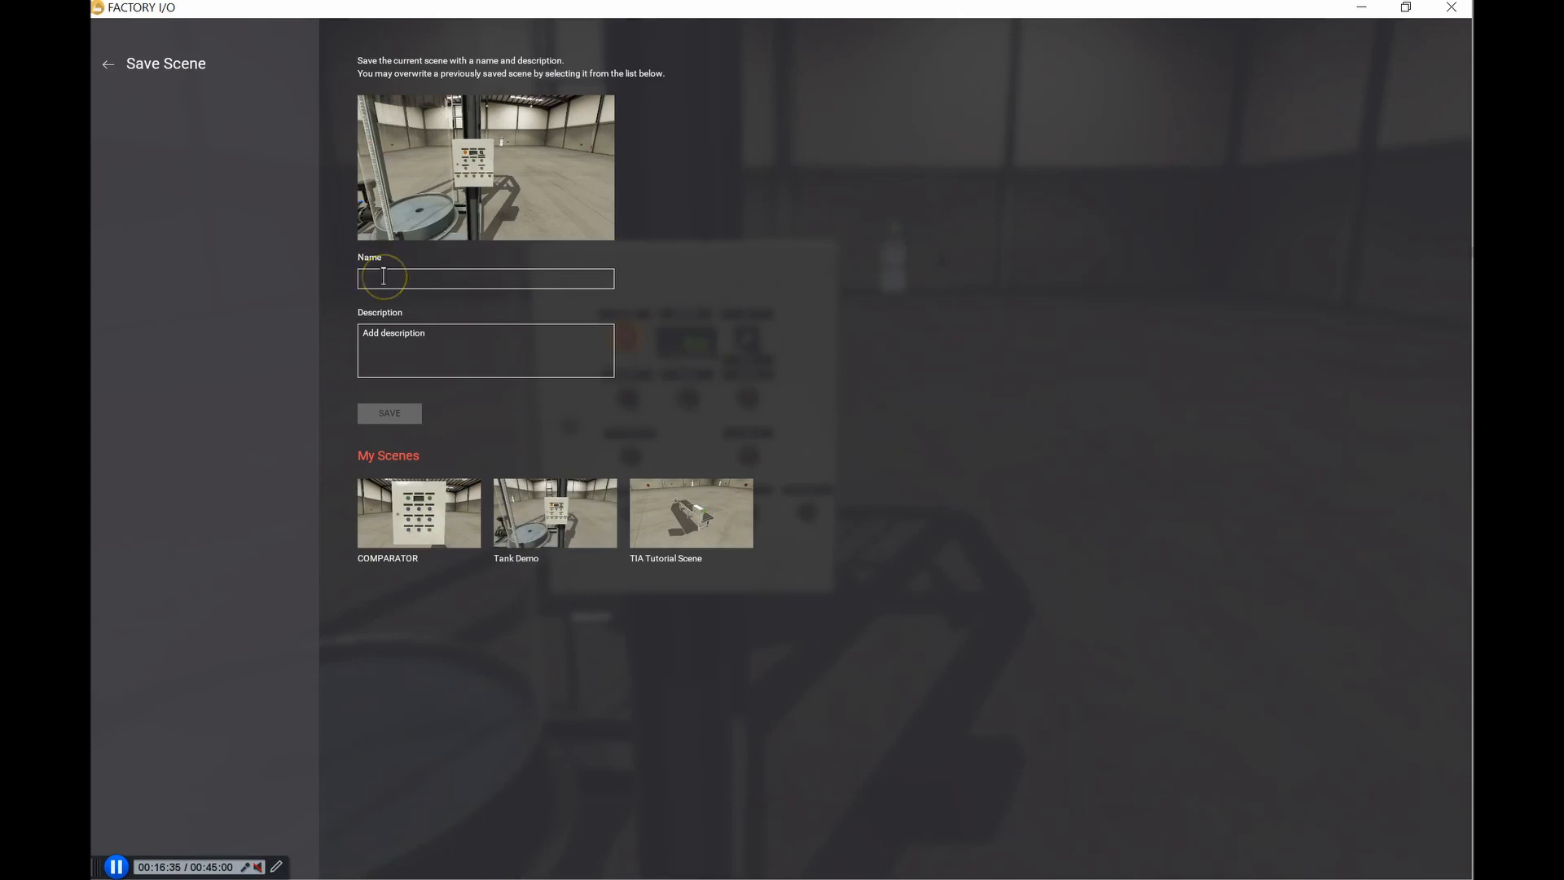
pyautogui.write('tank demo 2')
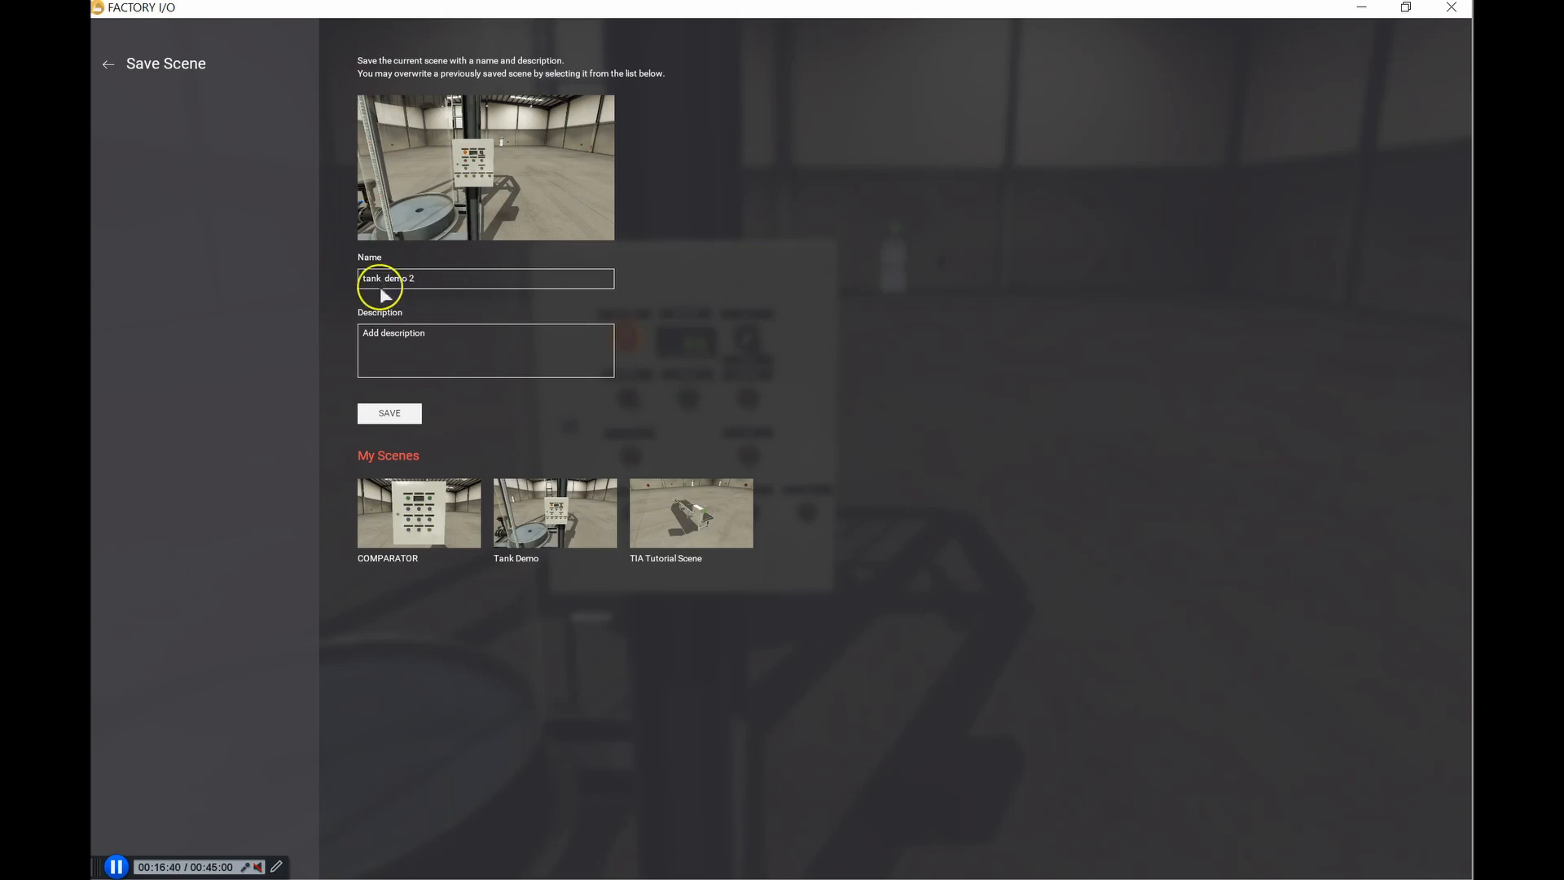
pyautogui.click(435, 277)
pyautogui.click(378, 332)
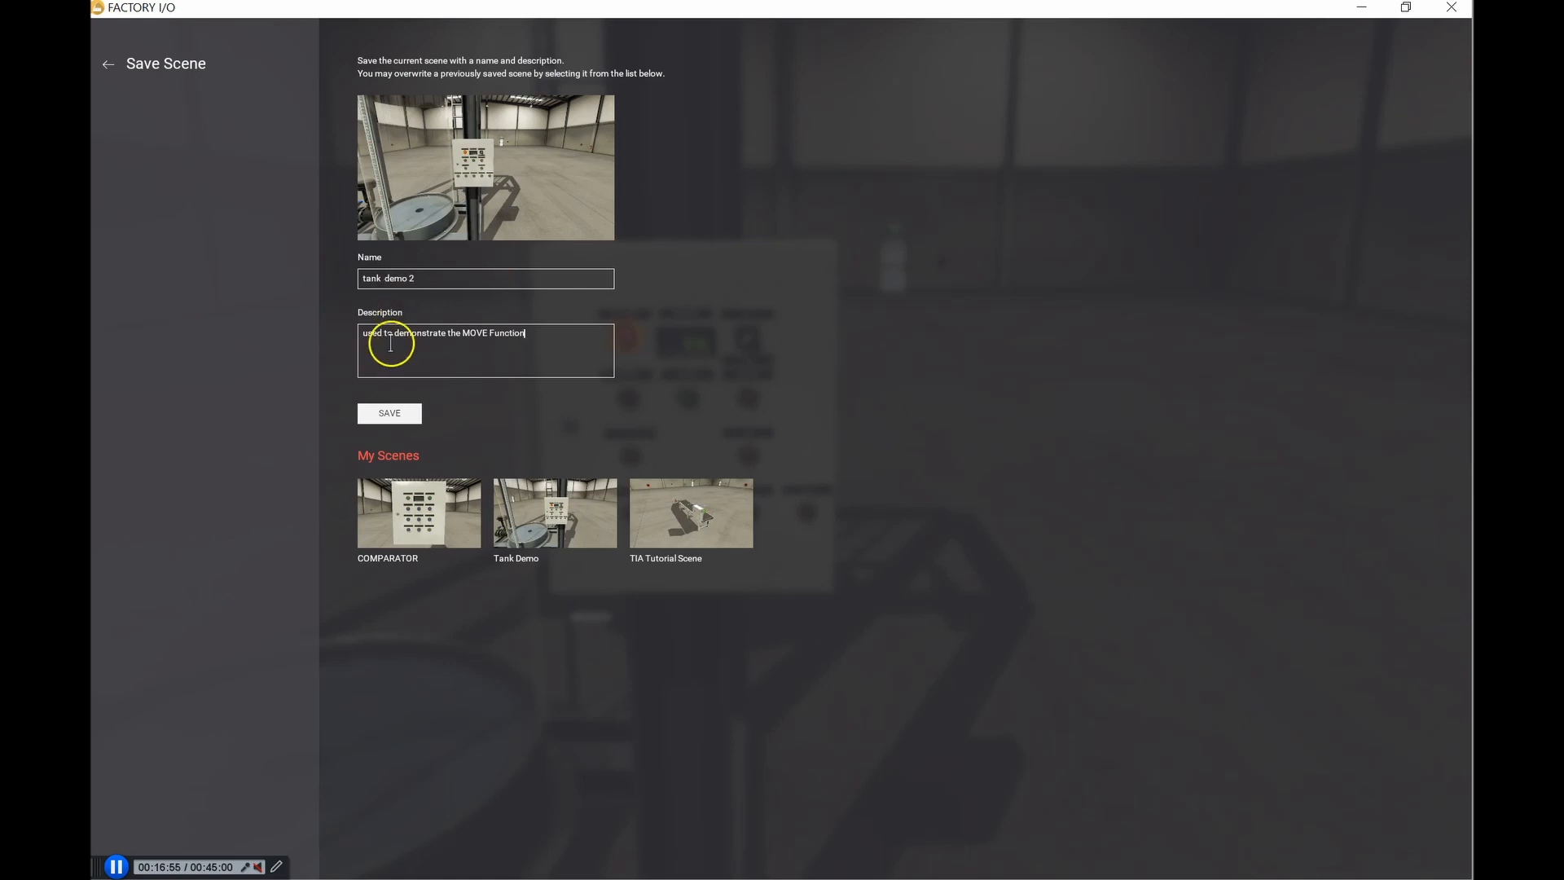
pyautogui.click(390, 414)
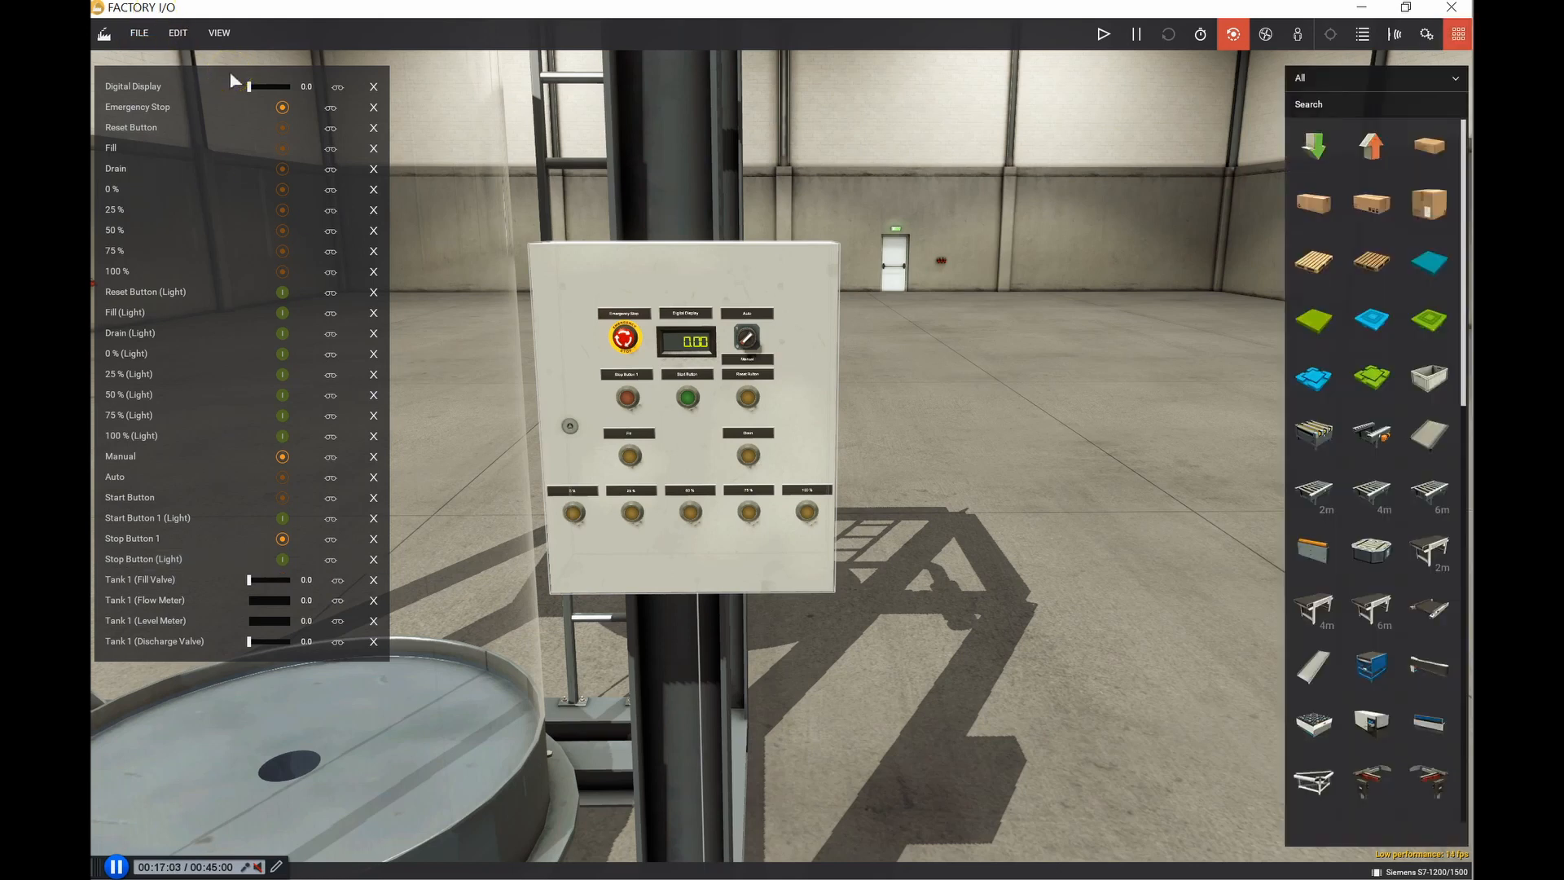
# Step: Inspect the switchboard labels up close, and open the driver settings to review the Siemens S7-1200/1500 configuration
pyautogui.doubleClick(695, 262)
pyautogui.scroll(5, 700, 303)
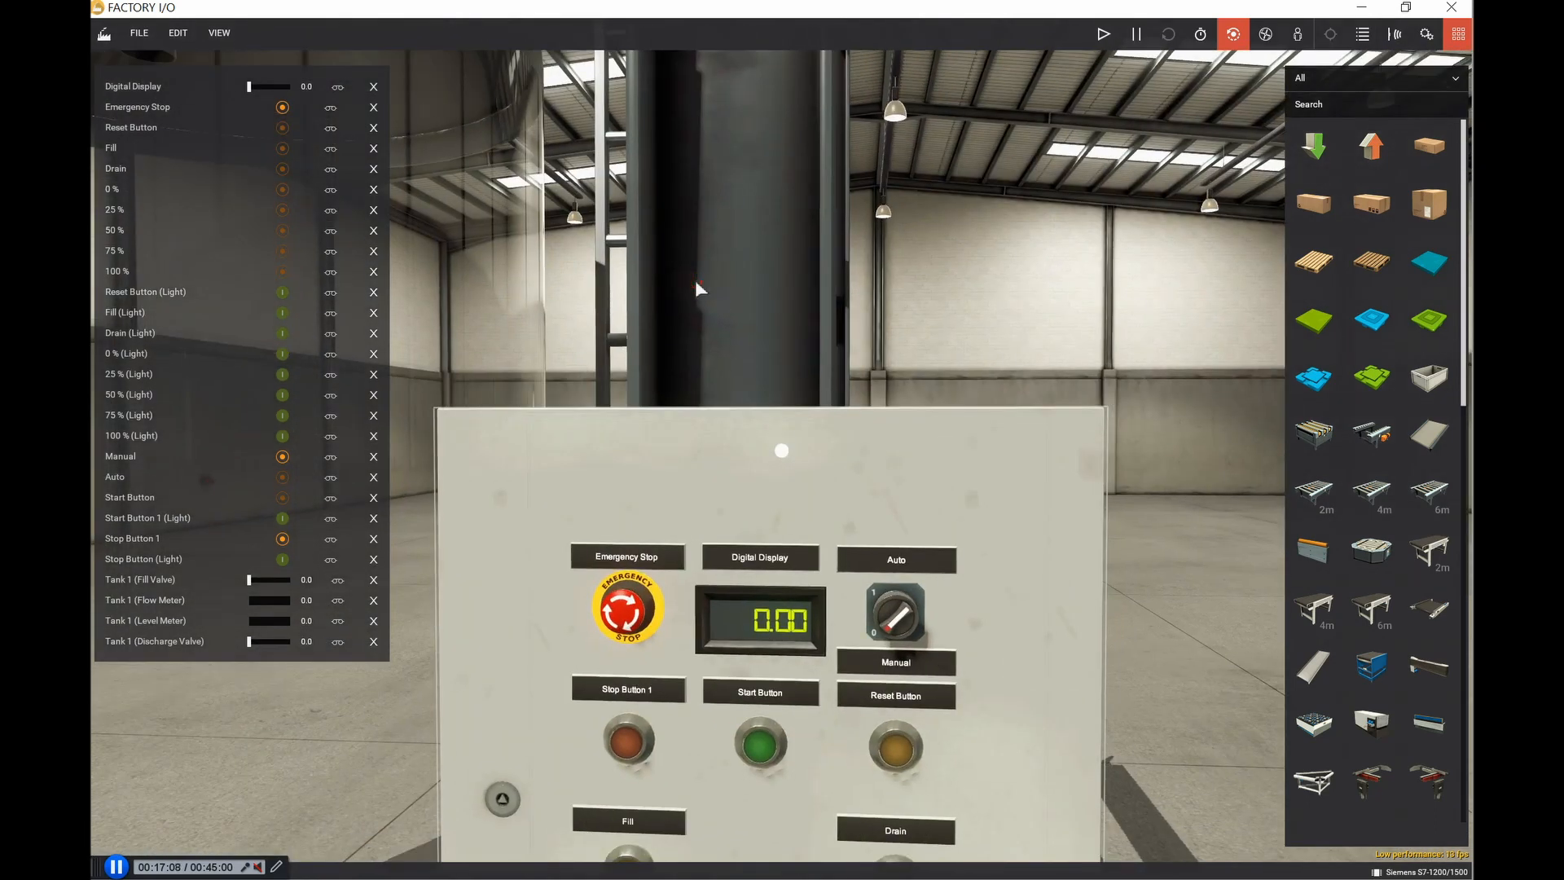
pyautogui.scroll(-3, 698, 286)
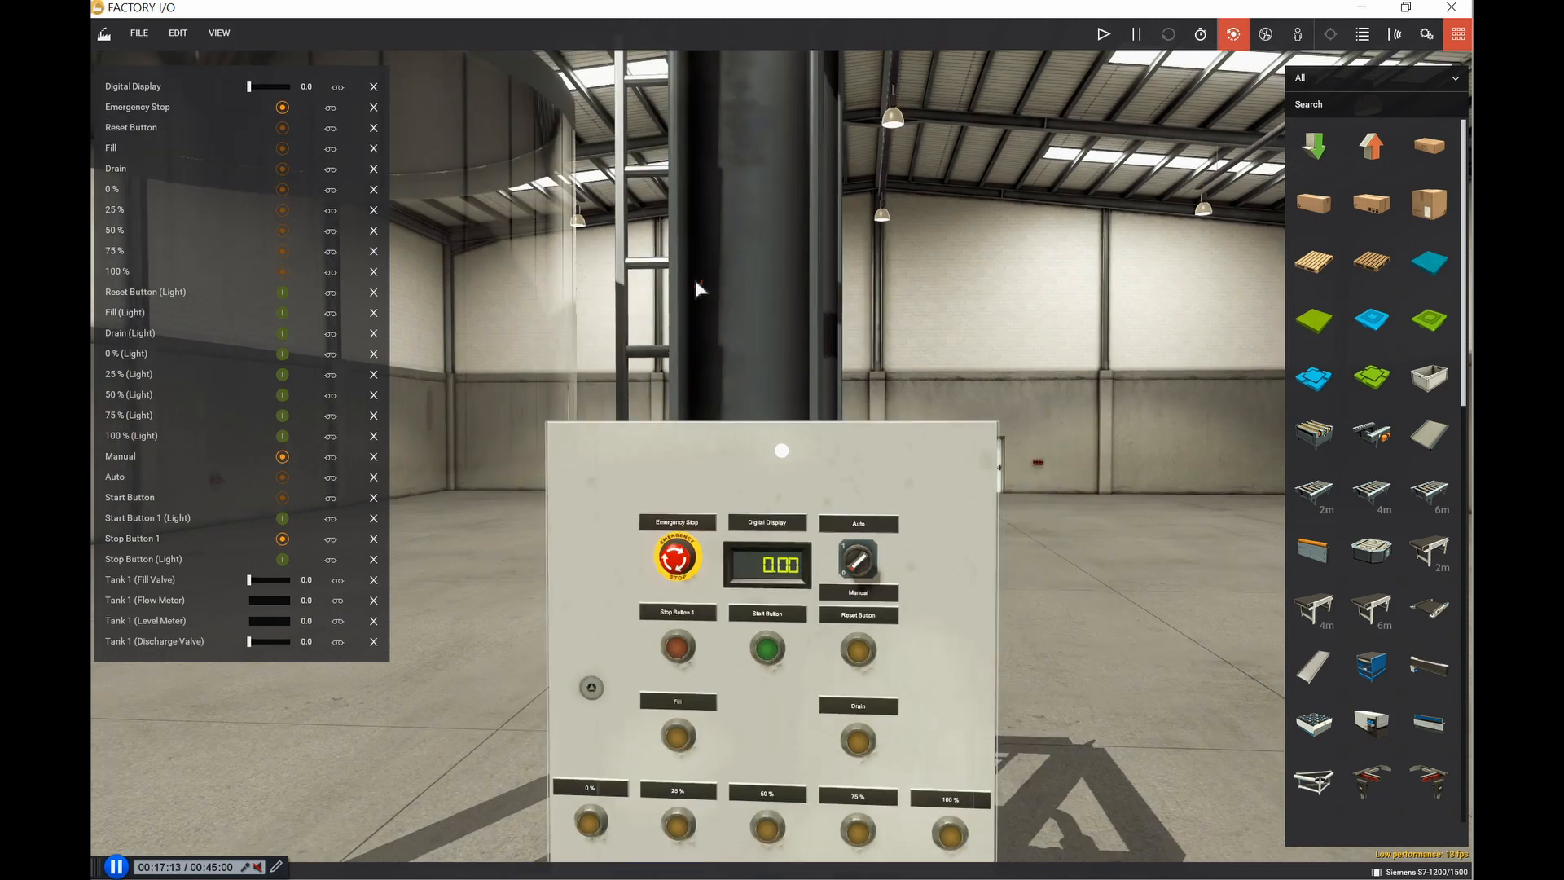
pyautogui.scroll(-1, 697, 286)
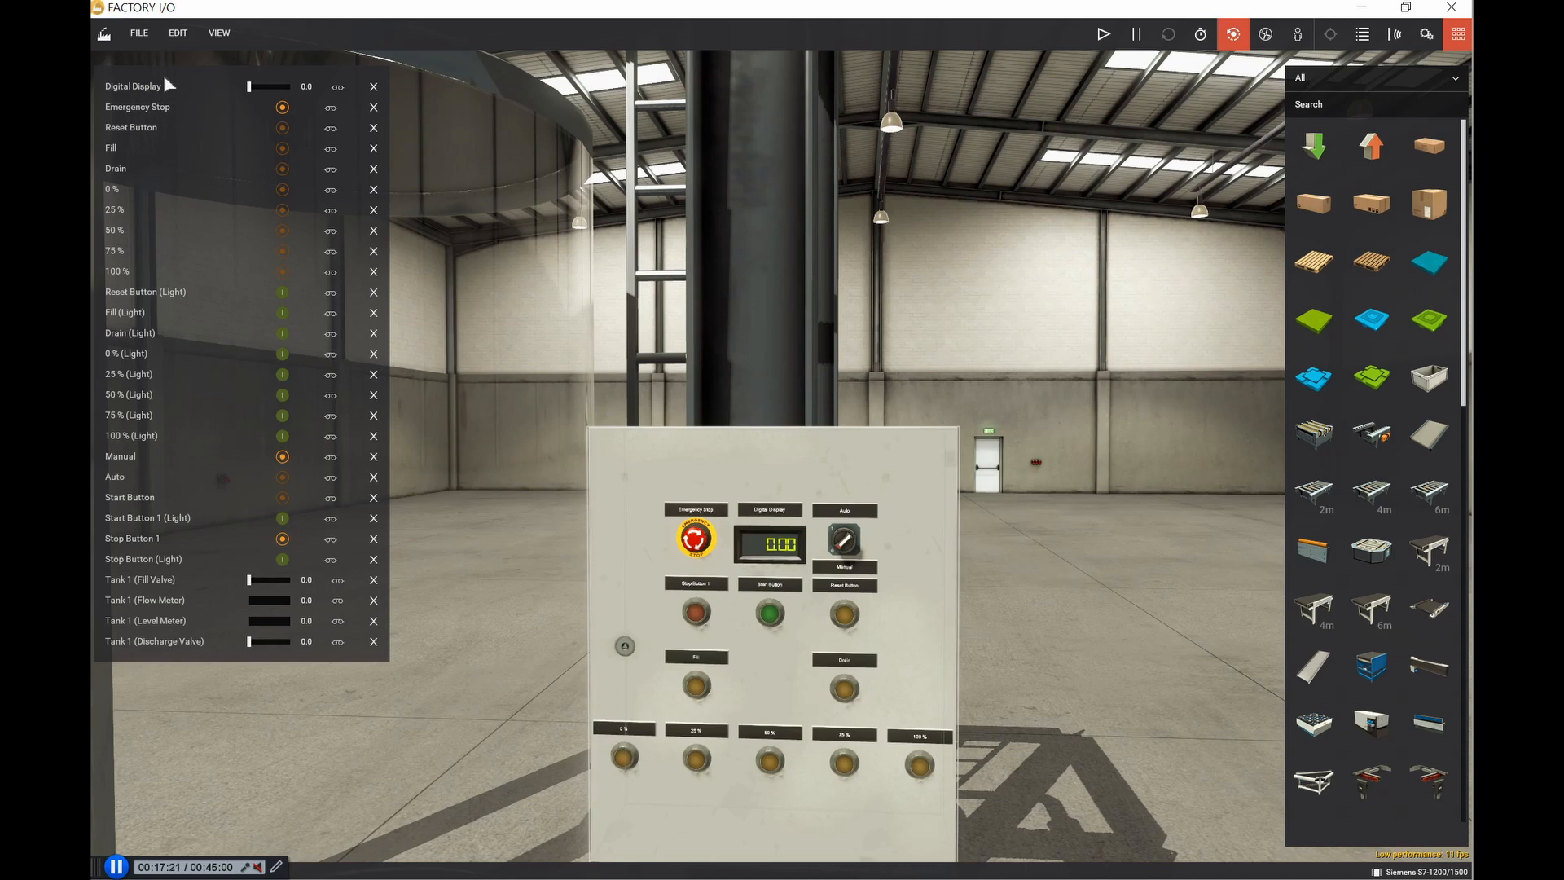
pyautogui.click(140, 34)
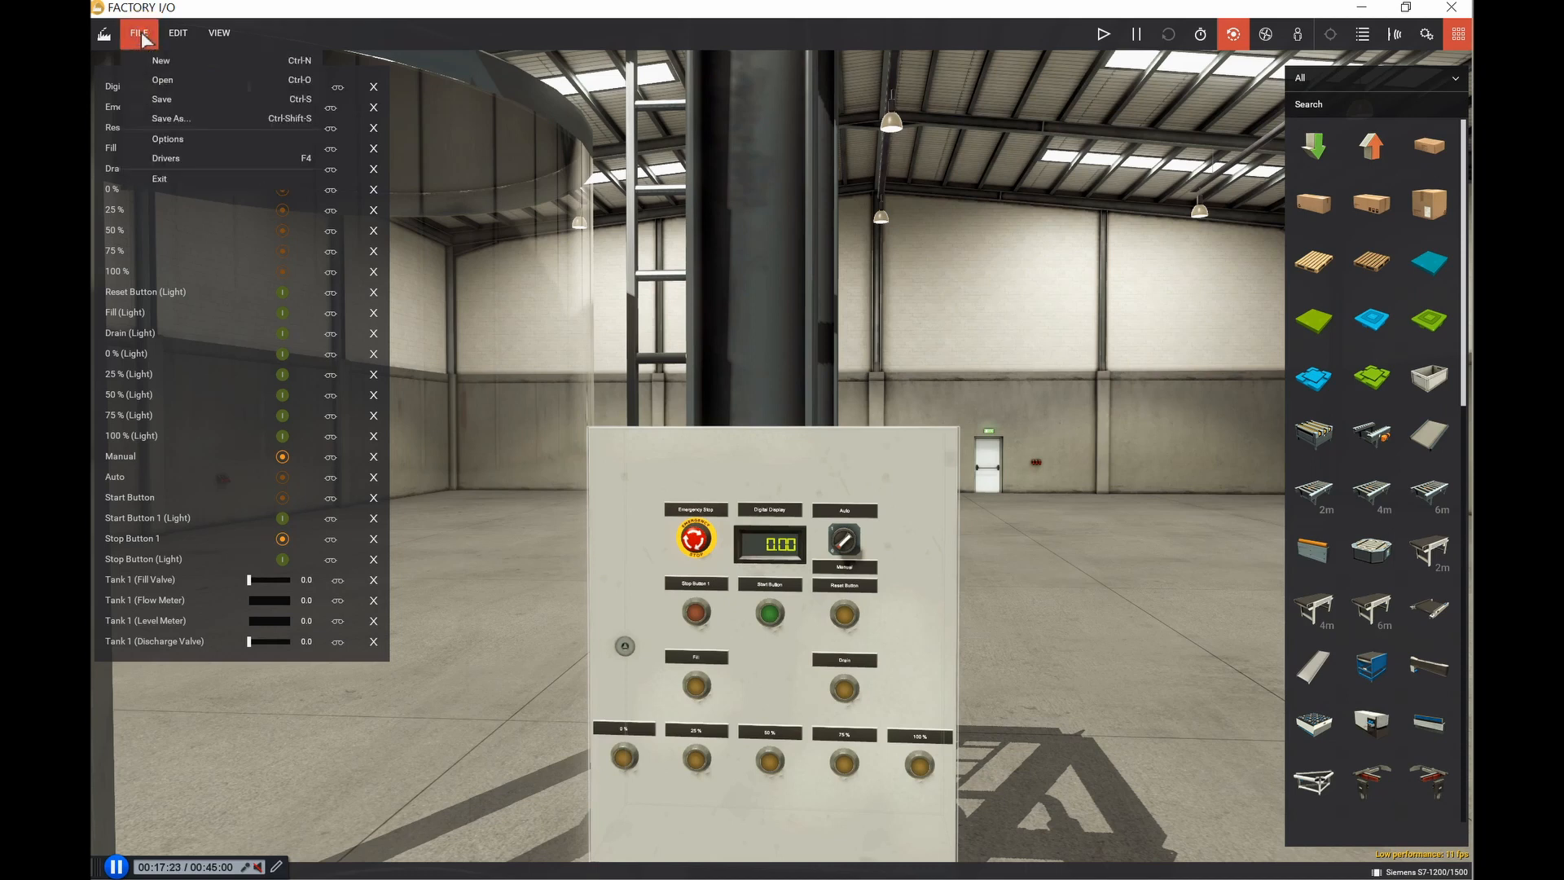
pyautogui.click(166, 160)
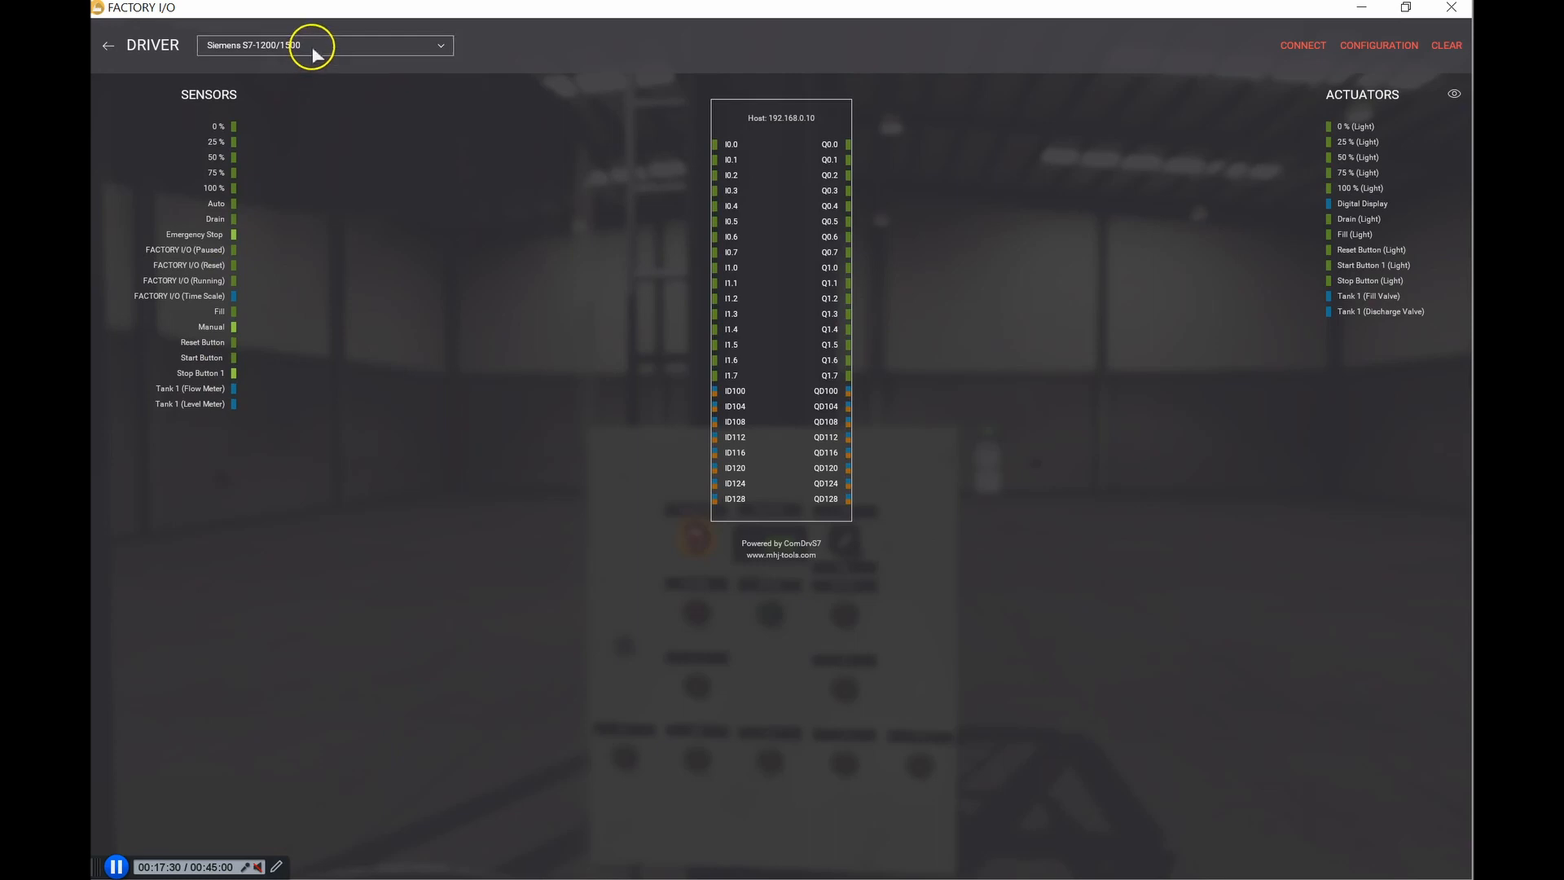
pyautogui.click(1355, 47)
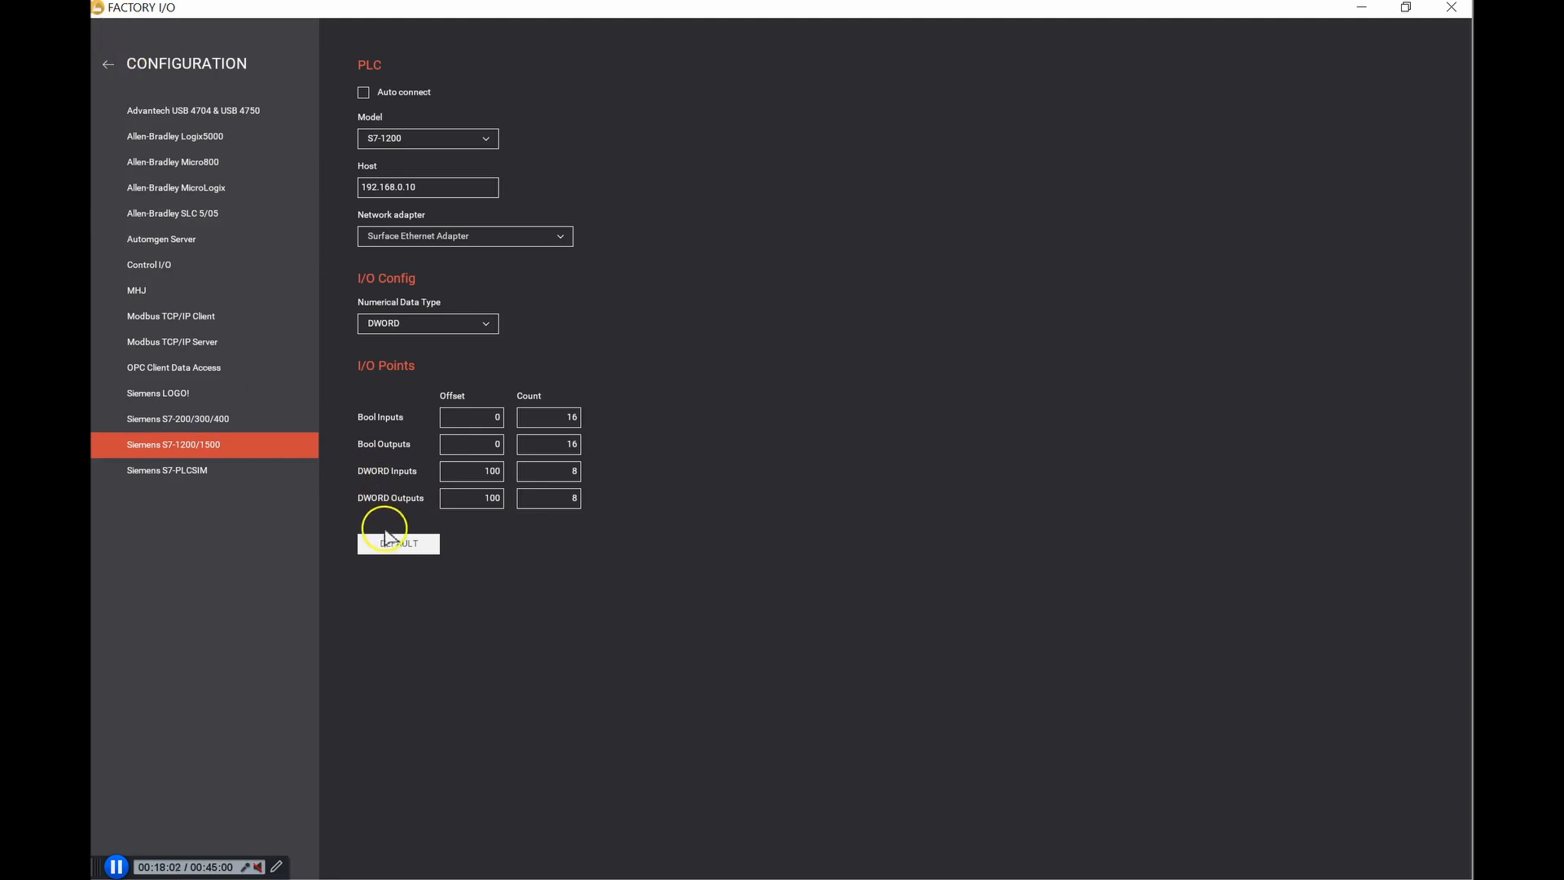
pyautogui.click(107, 64)
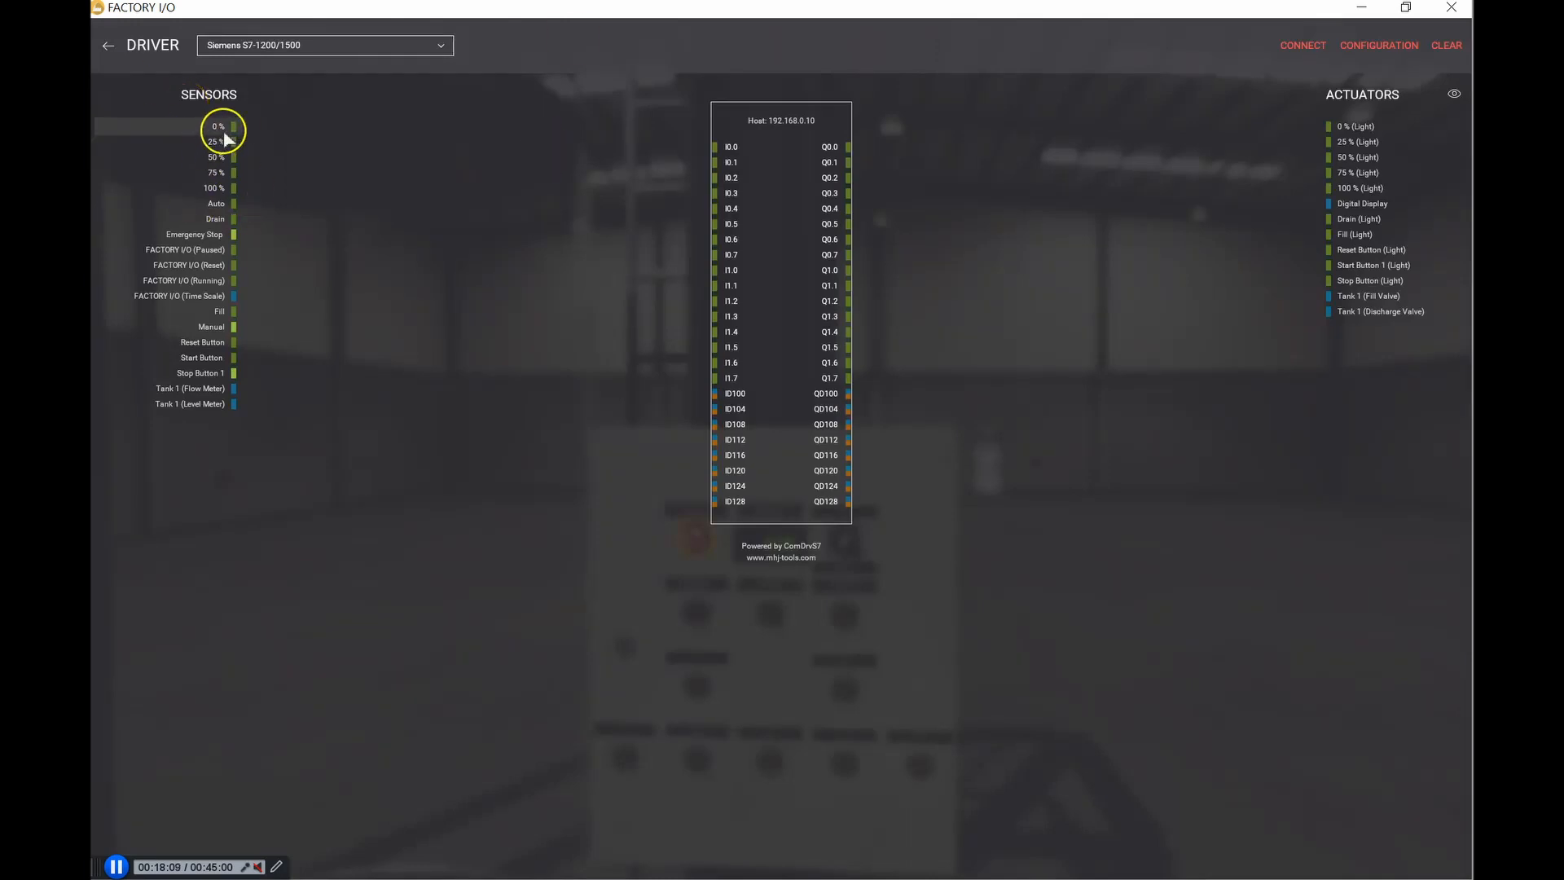
pyautogui.moveTo(225, 132); pyautogui.dragTo(226, 135)
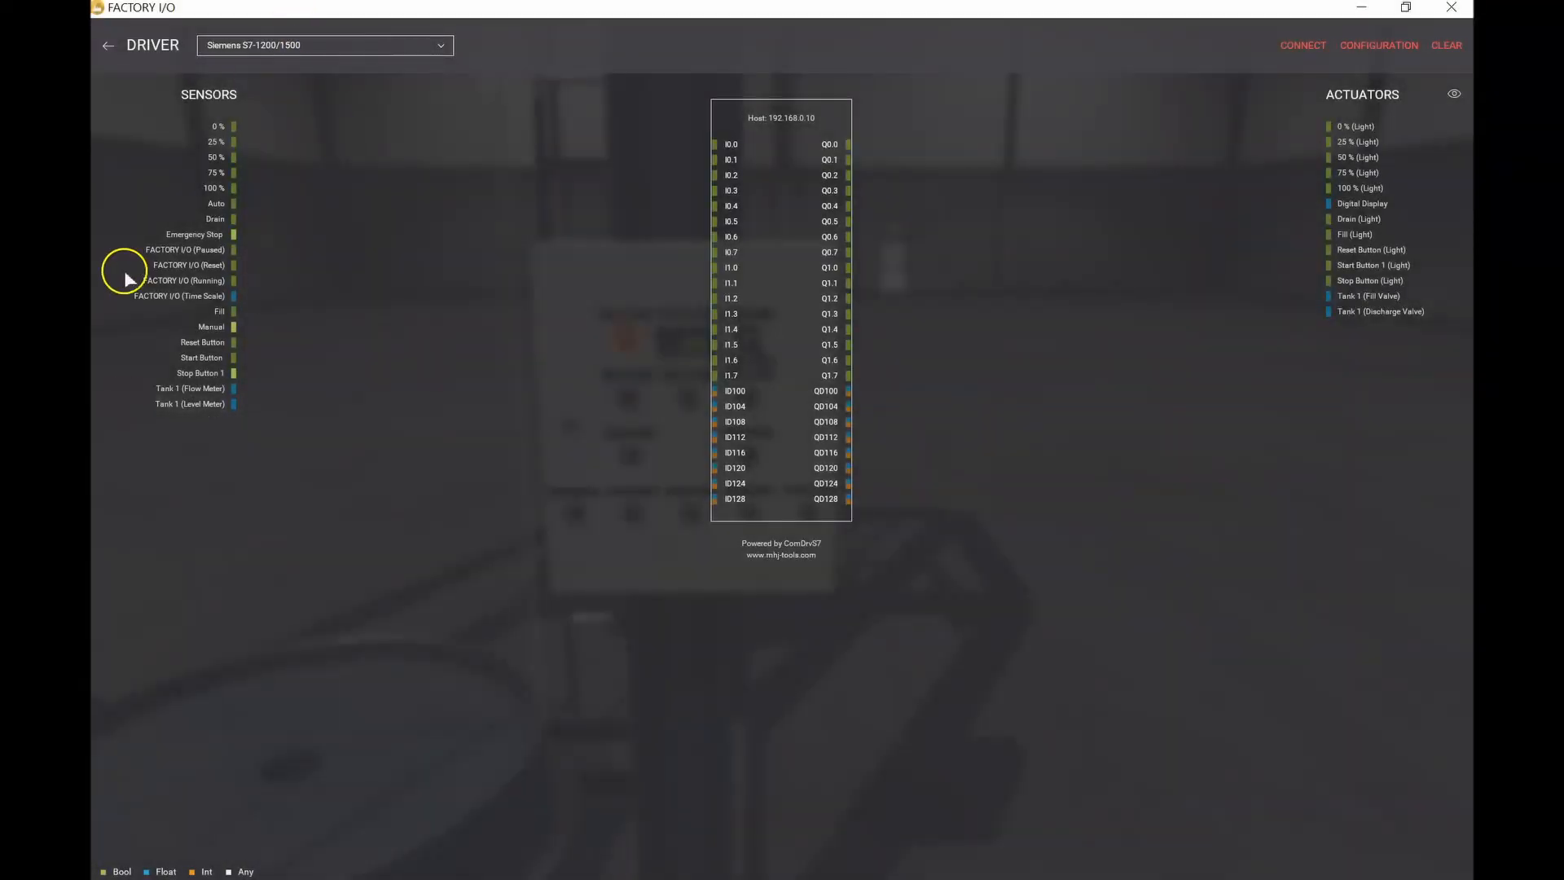
# Step: Assign the Emergency Stop, Stop Button 1, Start Button and Reset Button sensors to inputs I0.0, I0.1, I0.2 and I0.3 respectively
pyautogui.moveTo(181, 242); pyautogui.dragTo(661, 149)
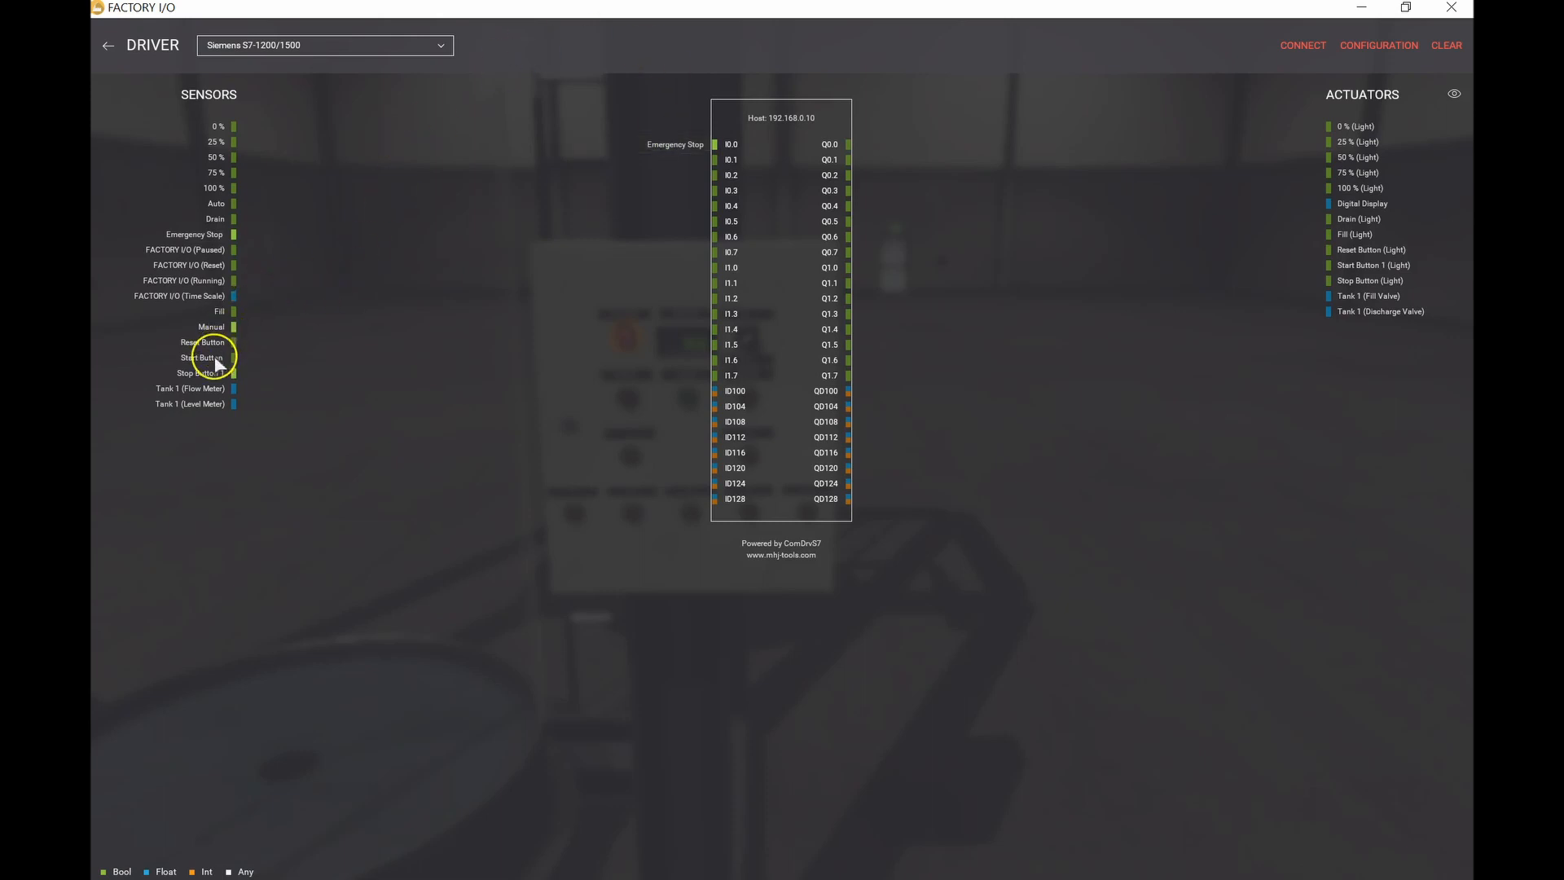
pyautogui.moveTo(203, 373); pyautogui.dragTo(683, 159)
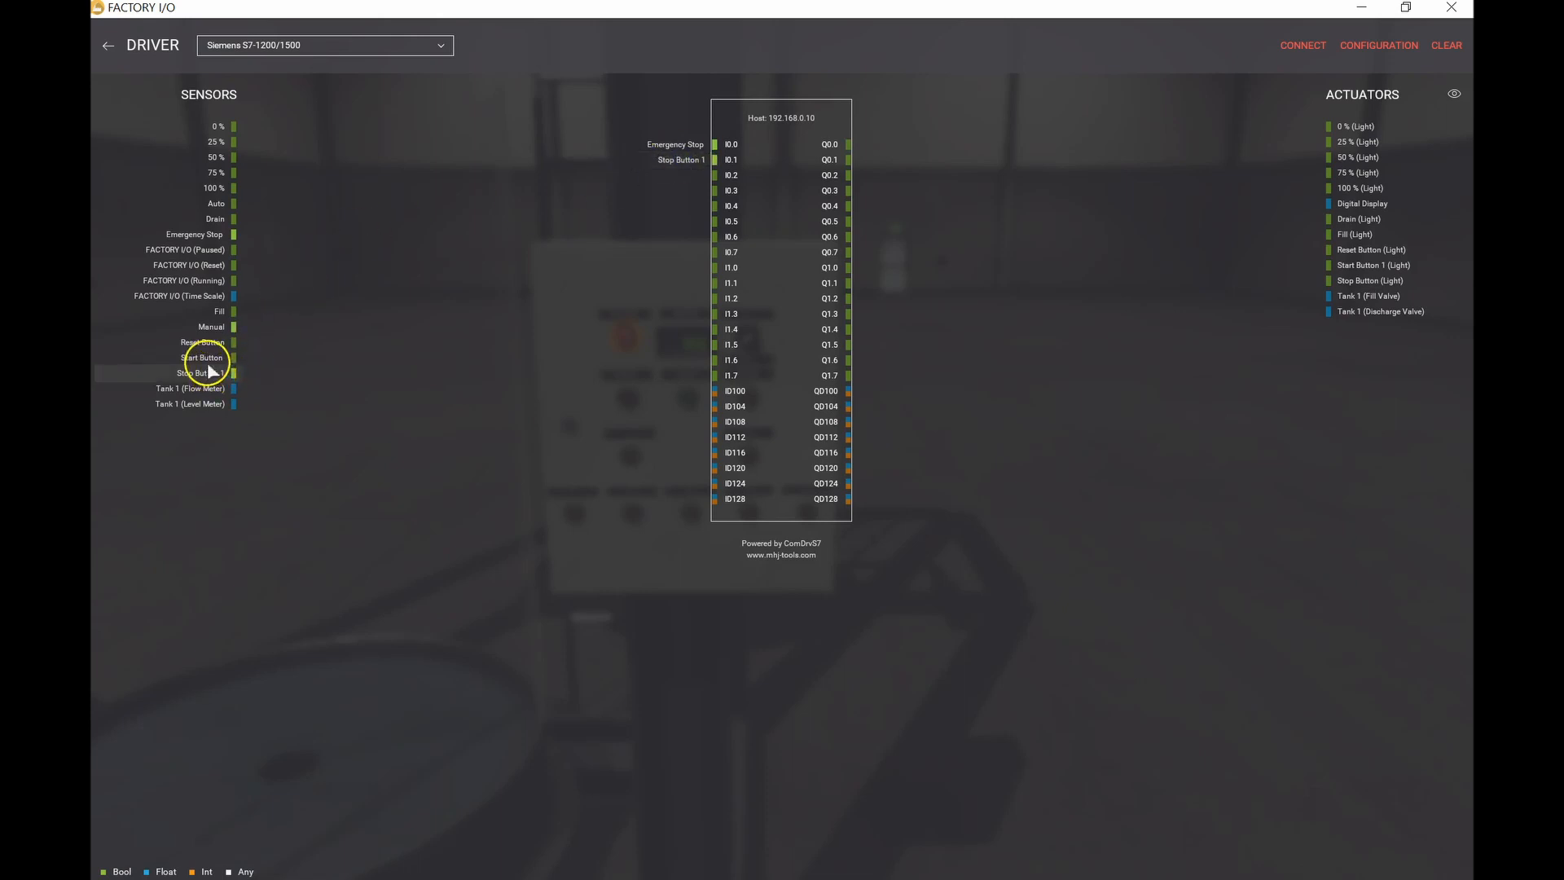
pyautogui.moveTo(205, 364); pyautogui.dragTo(682, 176)
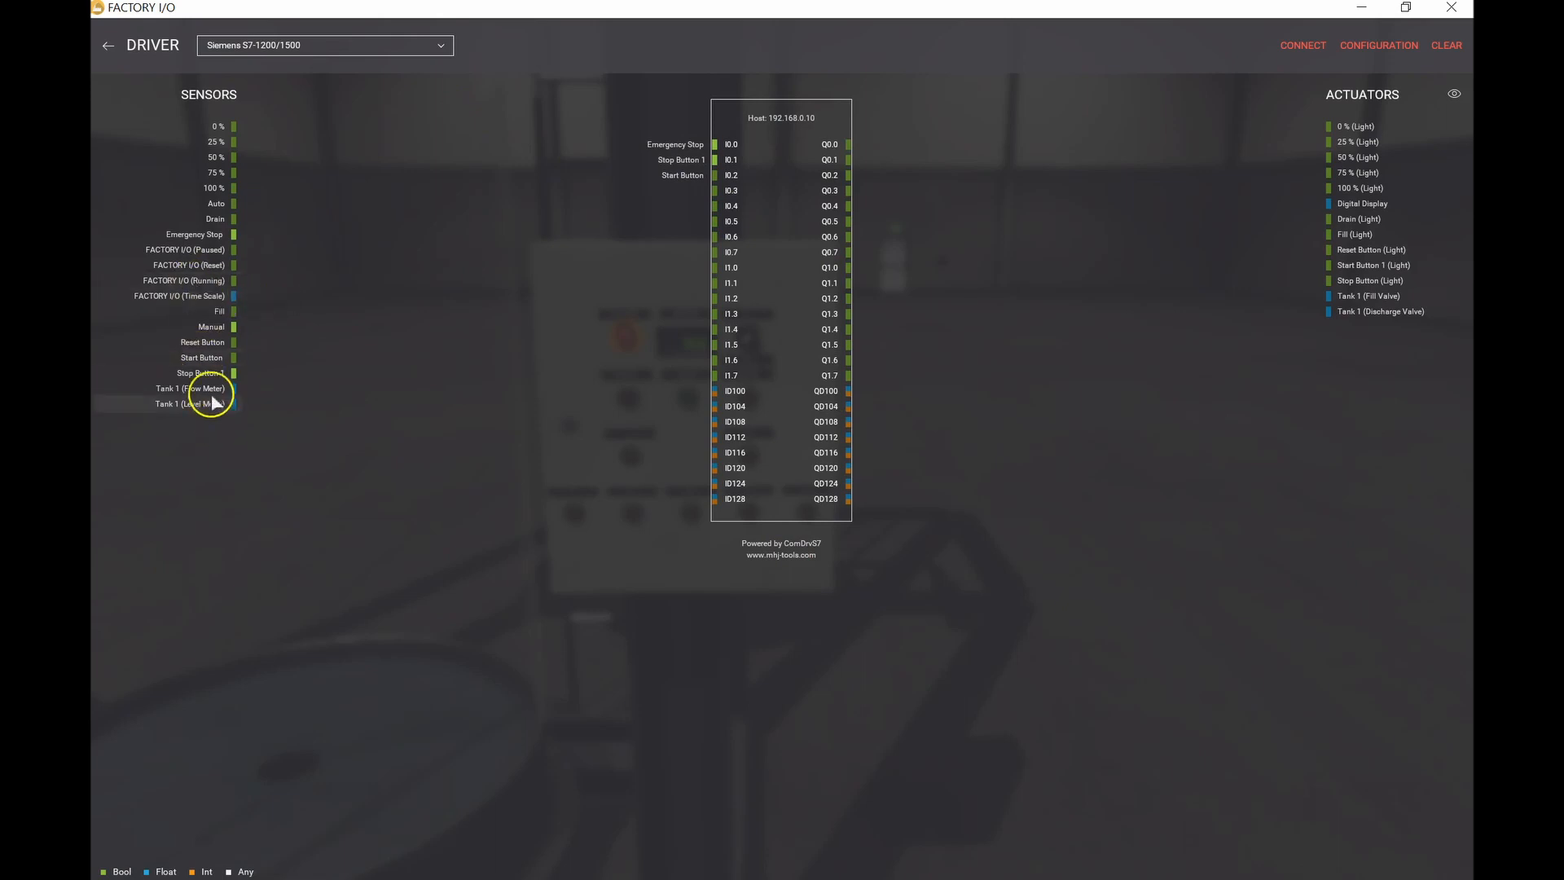
pyautogui.moveTo(215, 342); pyautogui.dragTo(704, 195)
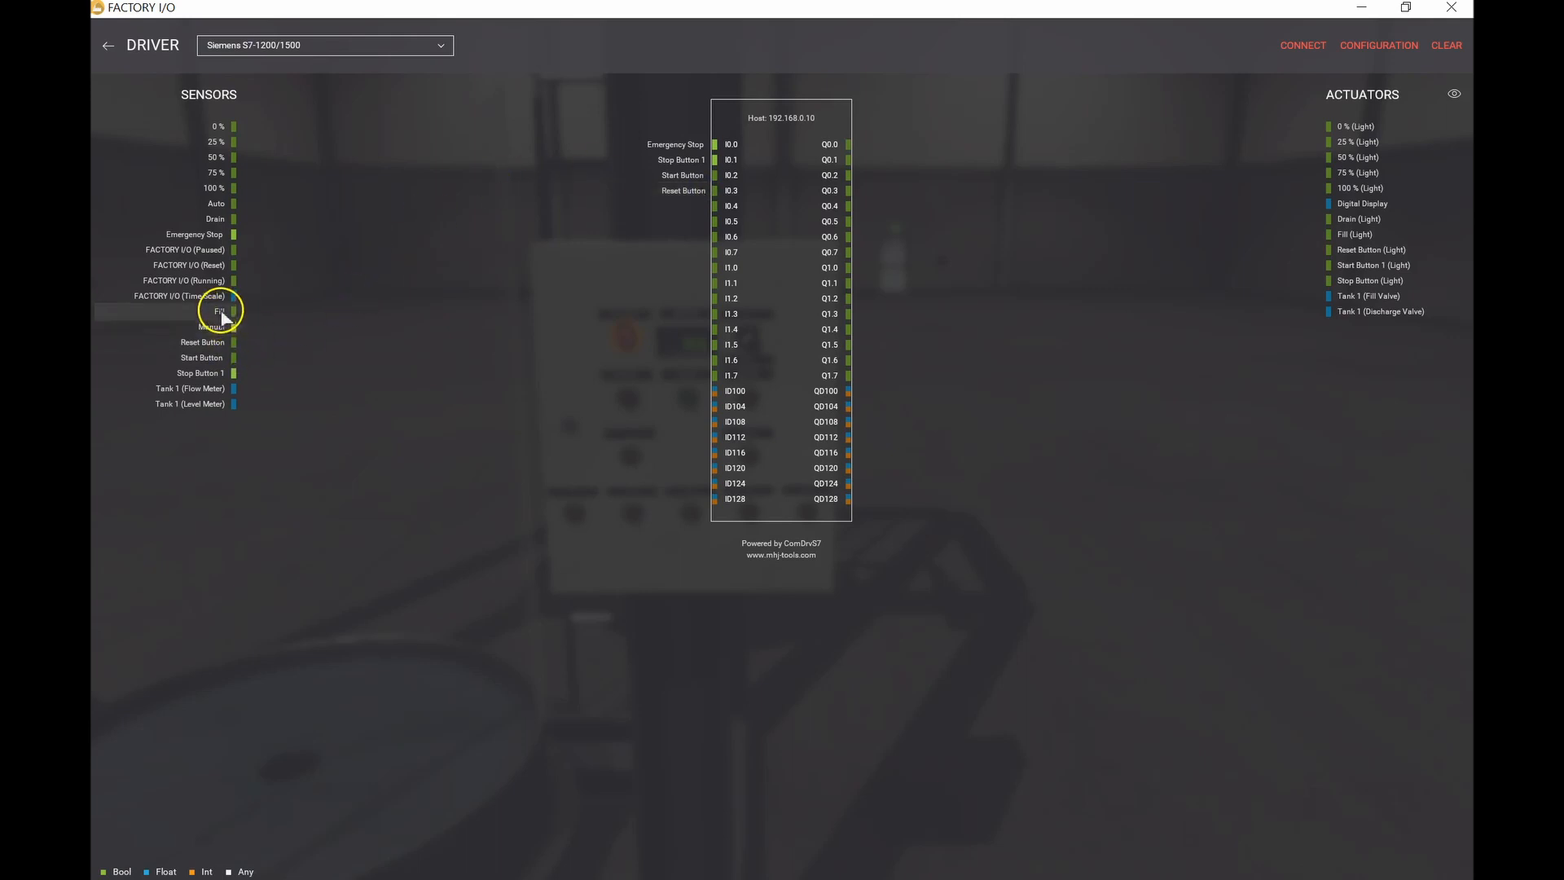
# Step: Assign the Fill, Drain, Auto and Manual sensors to inputs I0.4, I0.5, I0.6 and I0.7 respectively
pyautogui.moveTo(616, 220); pyautogui.dragTo(701, 208)
pyautogui.moveTo(215, 219); pyautogui.dragTo(697, 221)
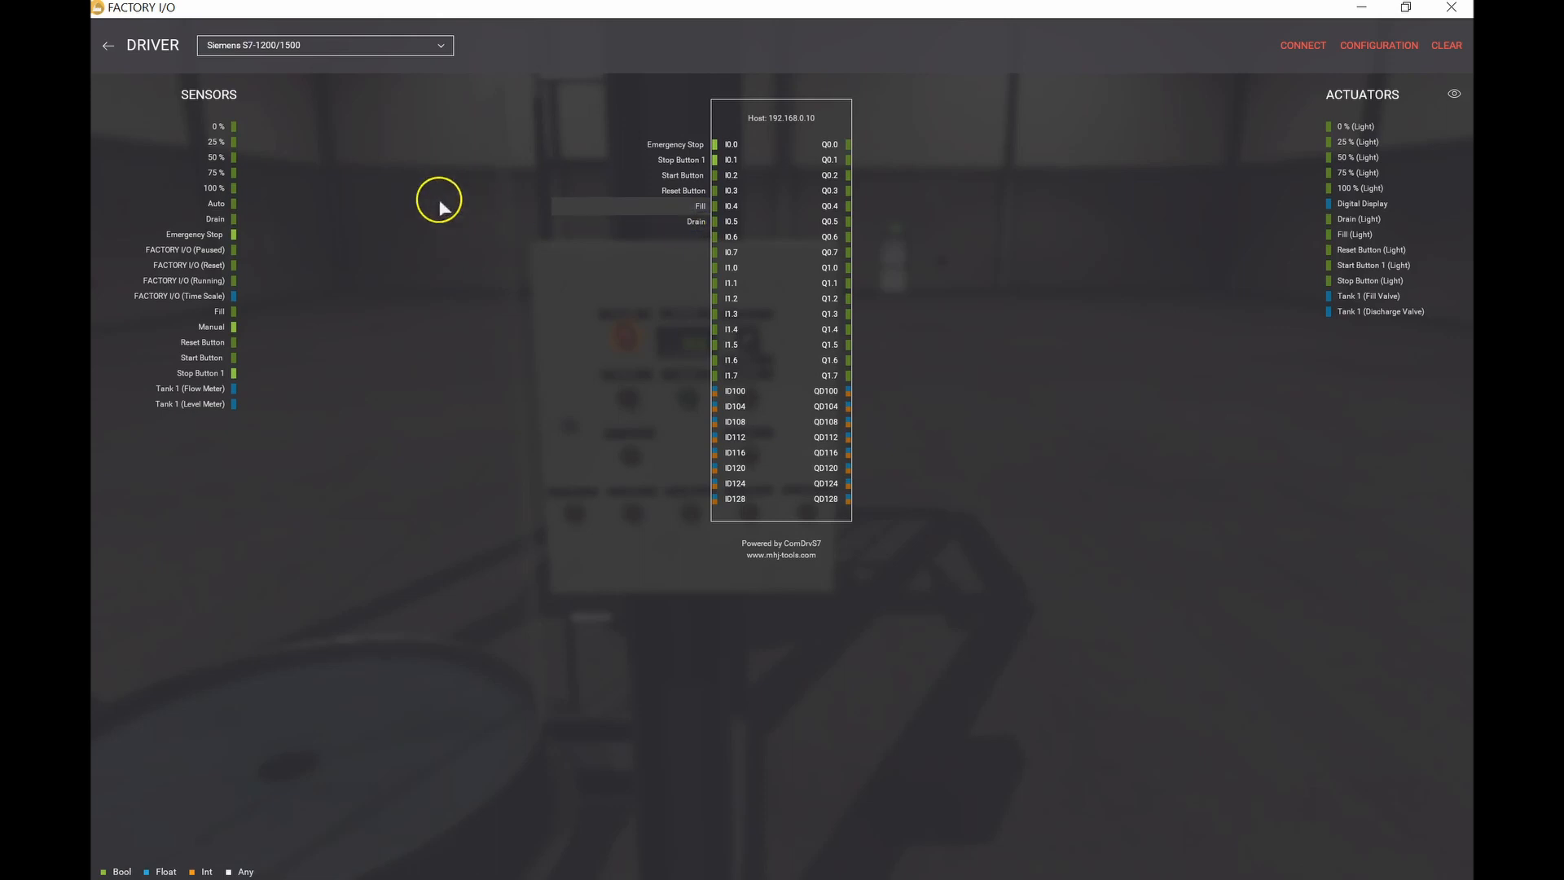
pyautogui.moveTo(222, 203); pyautogui.dragTo(705, 242)
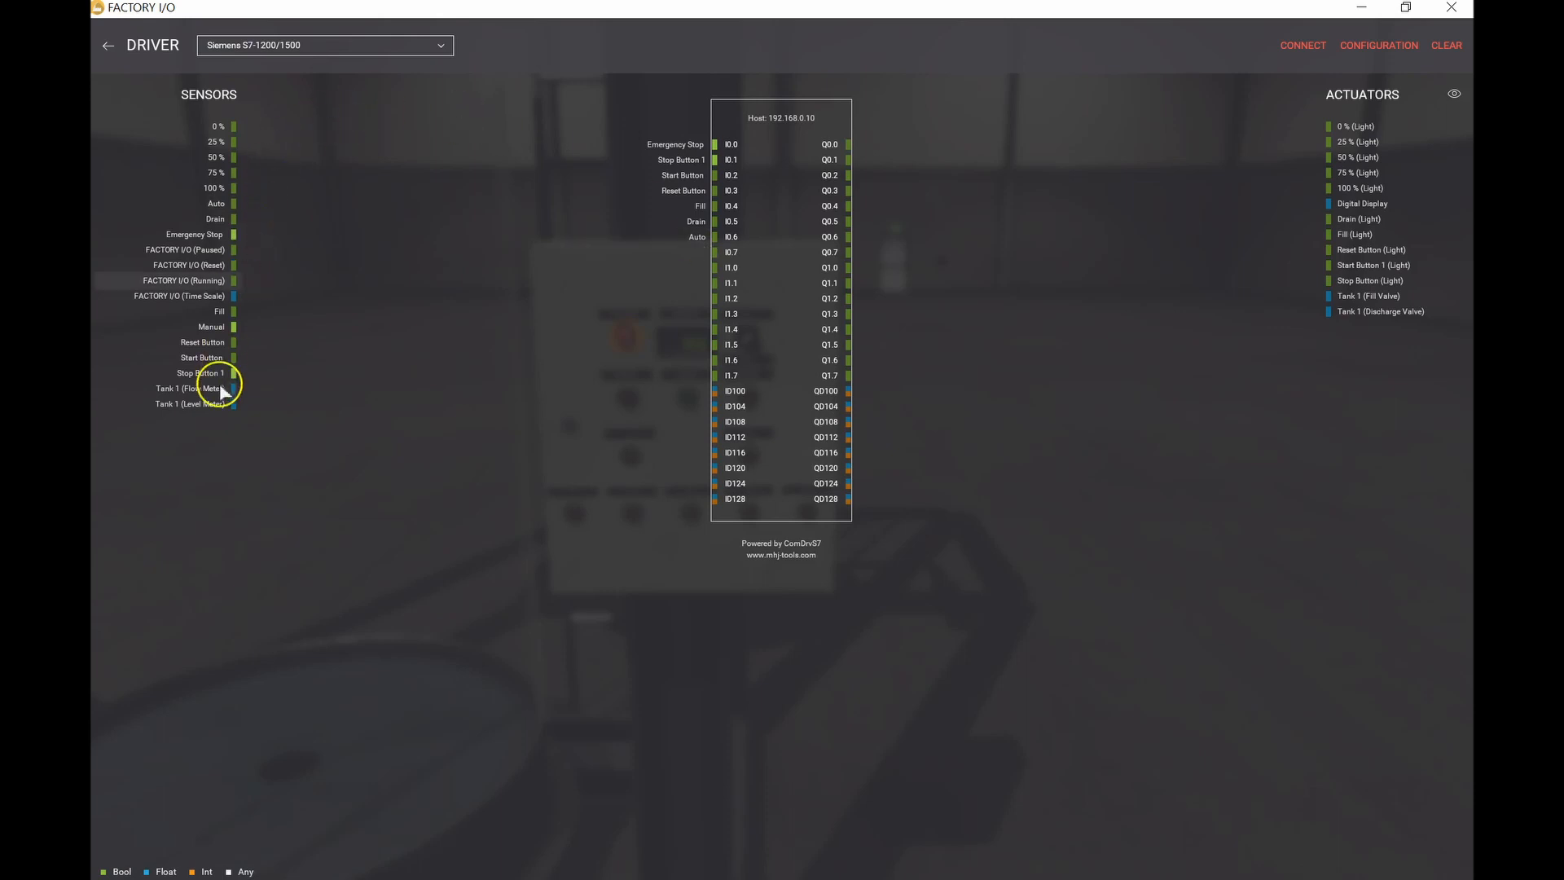
pyautogui.moveTo(216, 326); pyautogui.dragTo(705, 250)
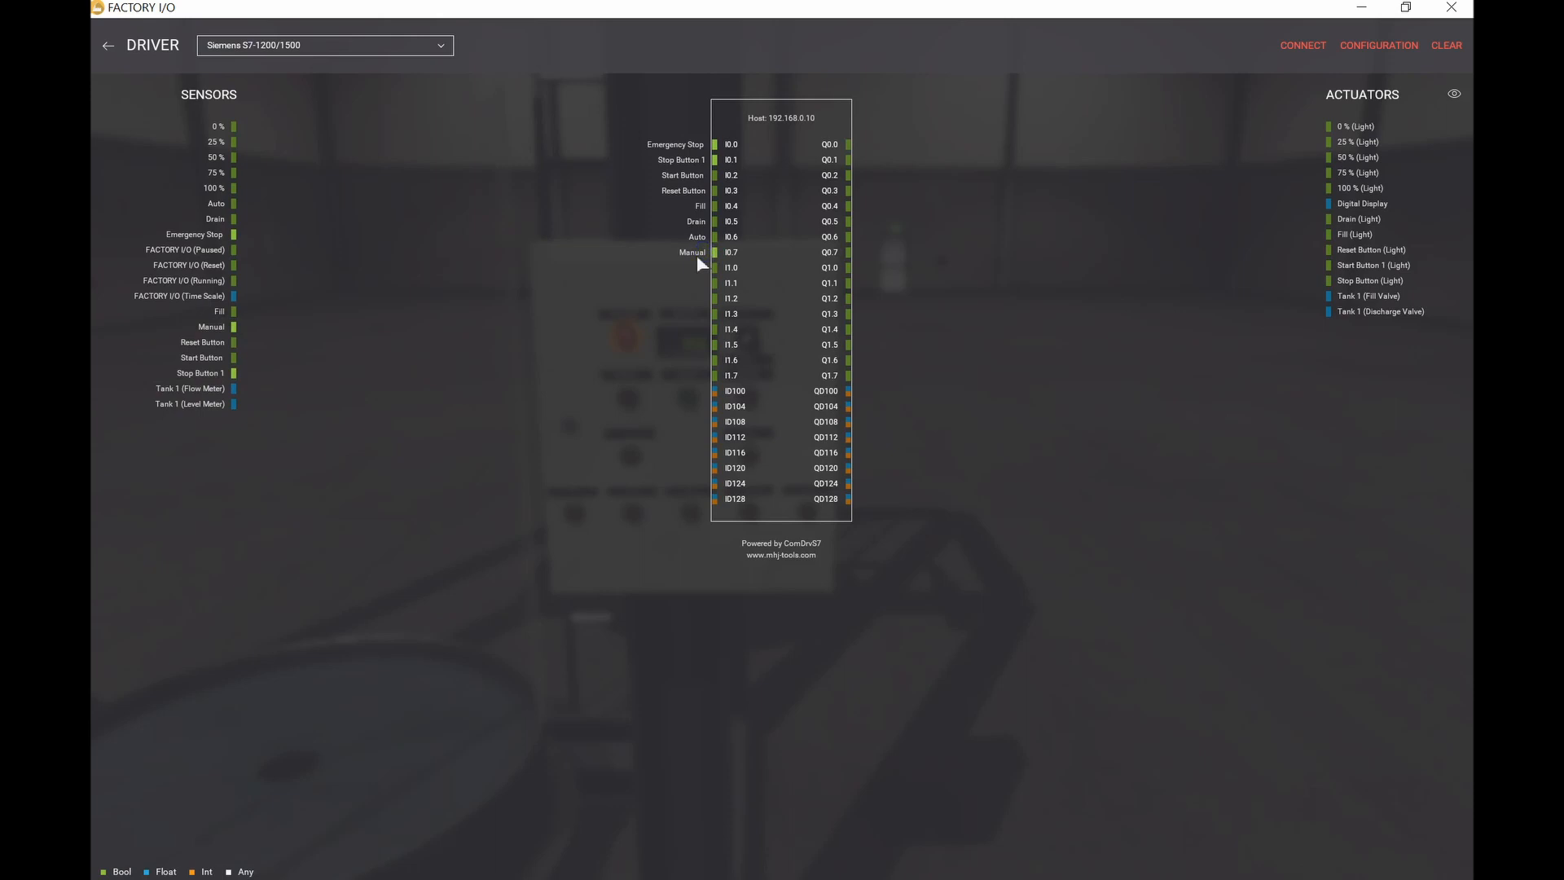
# Step: Assign the 0 %, 25 %, 50 %, 75 % and 100 % sensors to inputs I1.0, I1.1, I1.2, I1.3 and I1.4 respectively
pyautogui.moveTo(222, 127); pyautogui.dragTo(702, 266)
pyautogui.moveTo(209, 141); pyautogui.dragTo(702, 283)
pyautogui.moveTo(215, 157); pyautogui.dragTo(702, 300)
pyautogui.moveTo(214, 172); pyautogui.dragTo(687, 316)
pyautogui.moveTo(210, 189); pyautogui.dragTo(688, 326)
pyautogui.moveTo(689, 195); pyautogui.dragTo(693, 154)
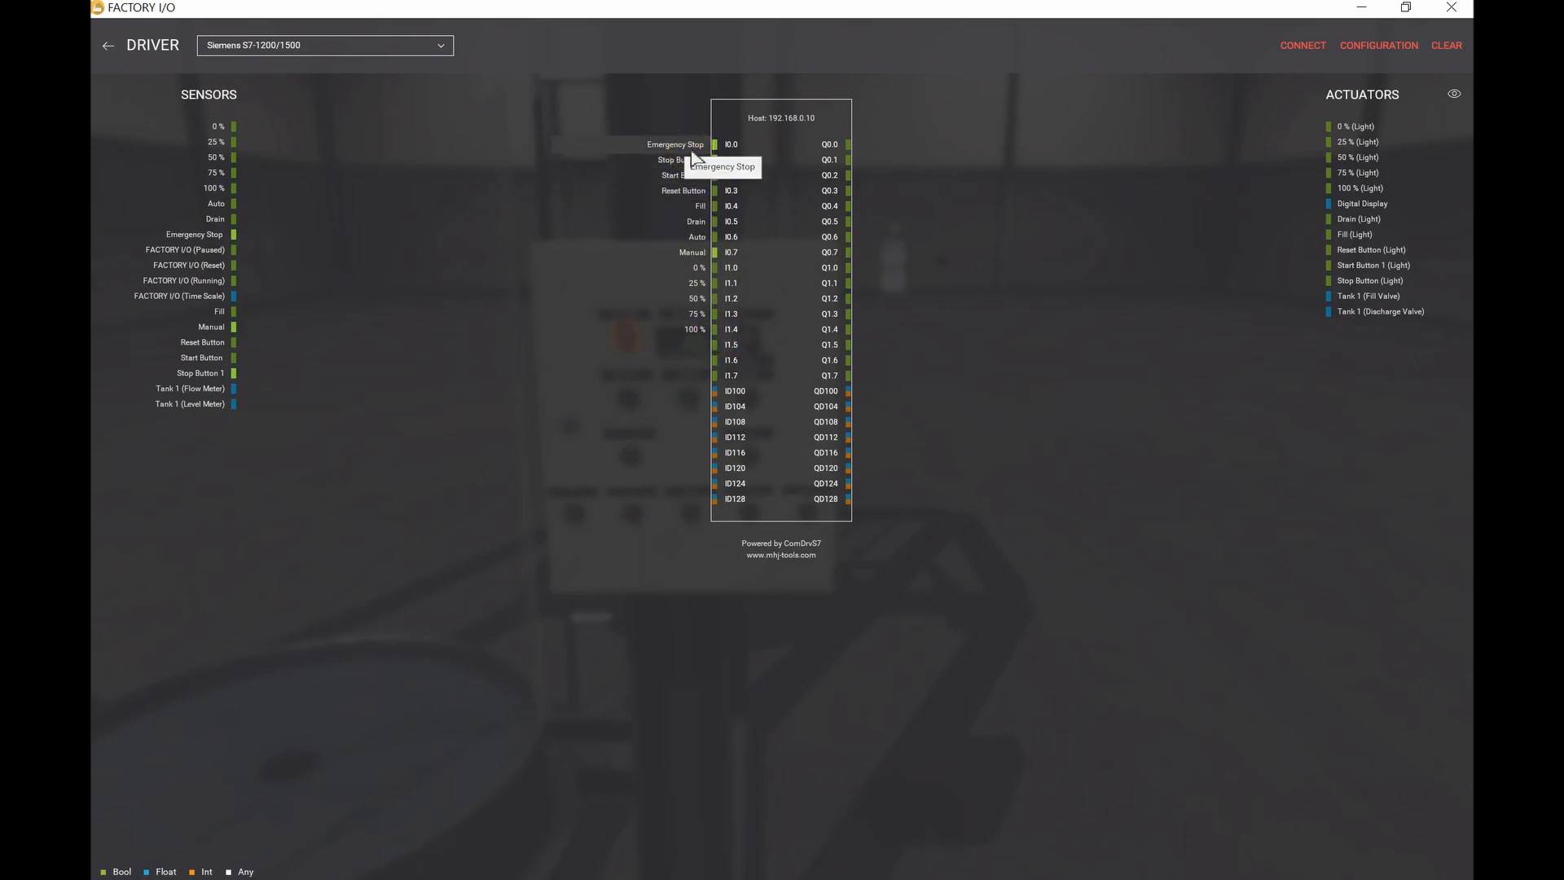
pyautogui.click(525, 217)
pyautogui.click(110, 319)
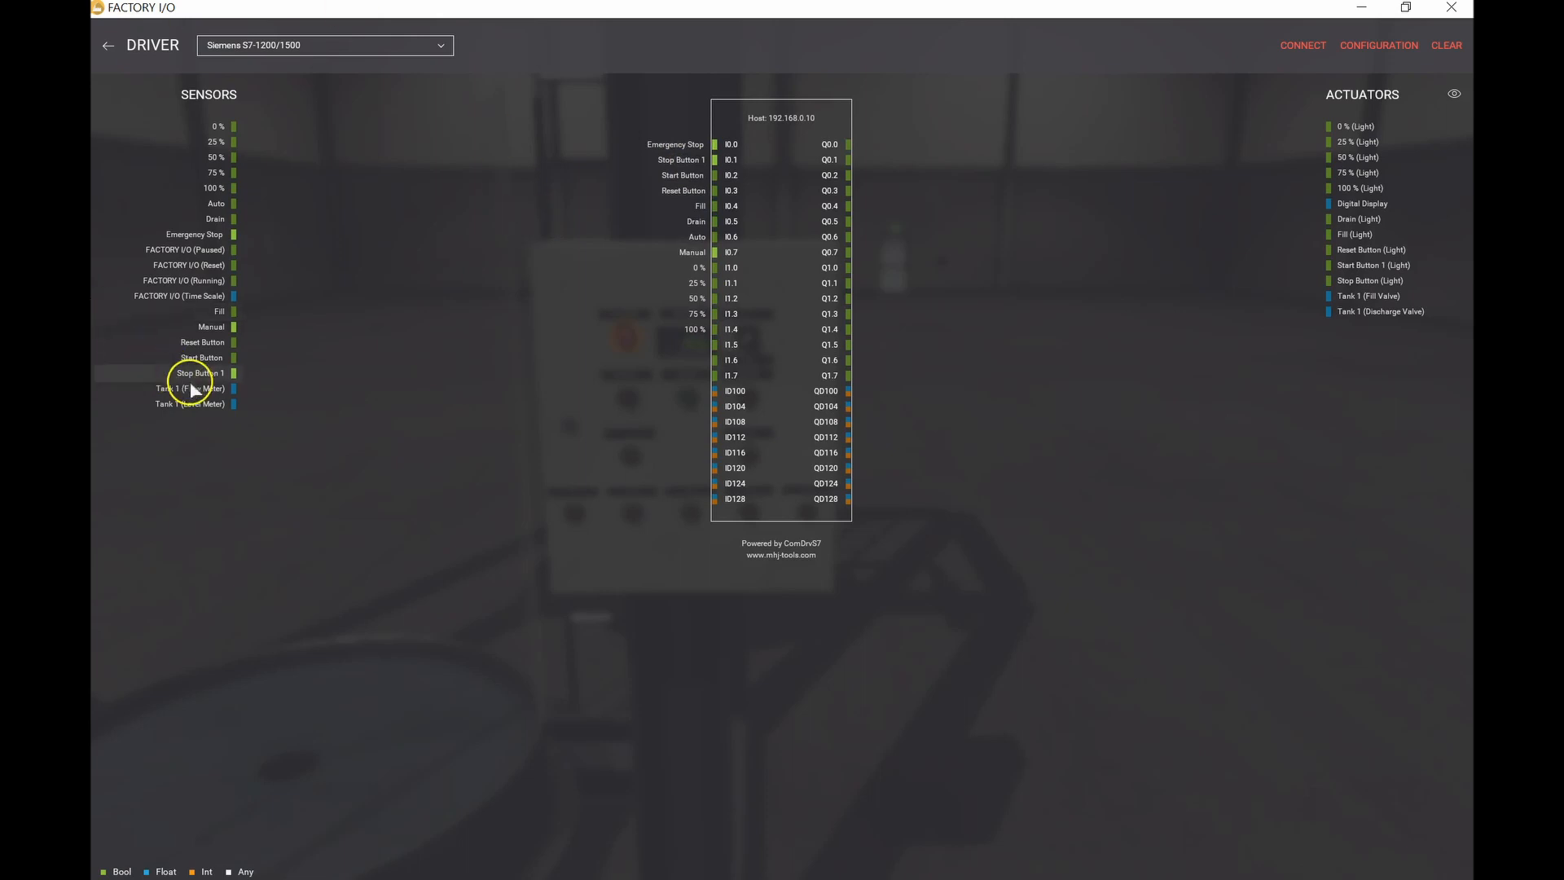
# Step: Assign the Tank 1 (Flow Meter) sensor to ID100 and check the numerical data type in the driver configuration
pyautogui.moveTo(193, 396); pyautogui.dragTo(676, 393)
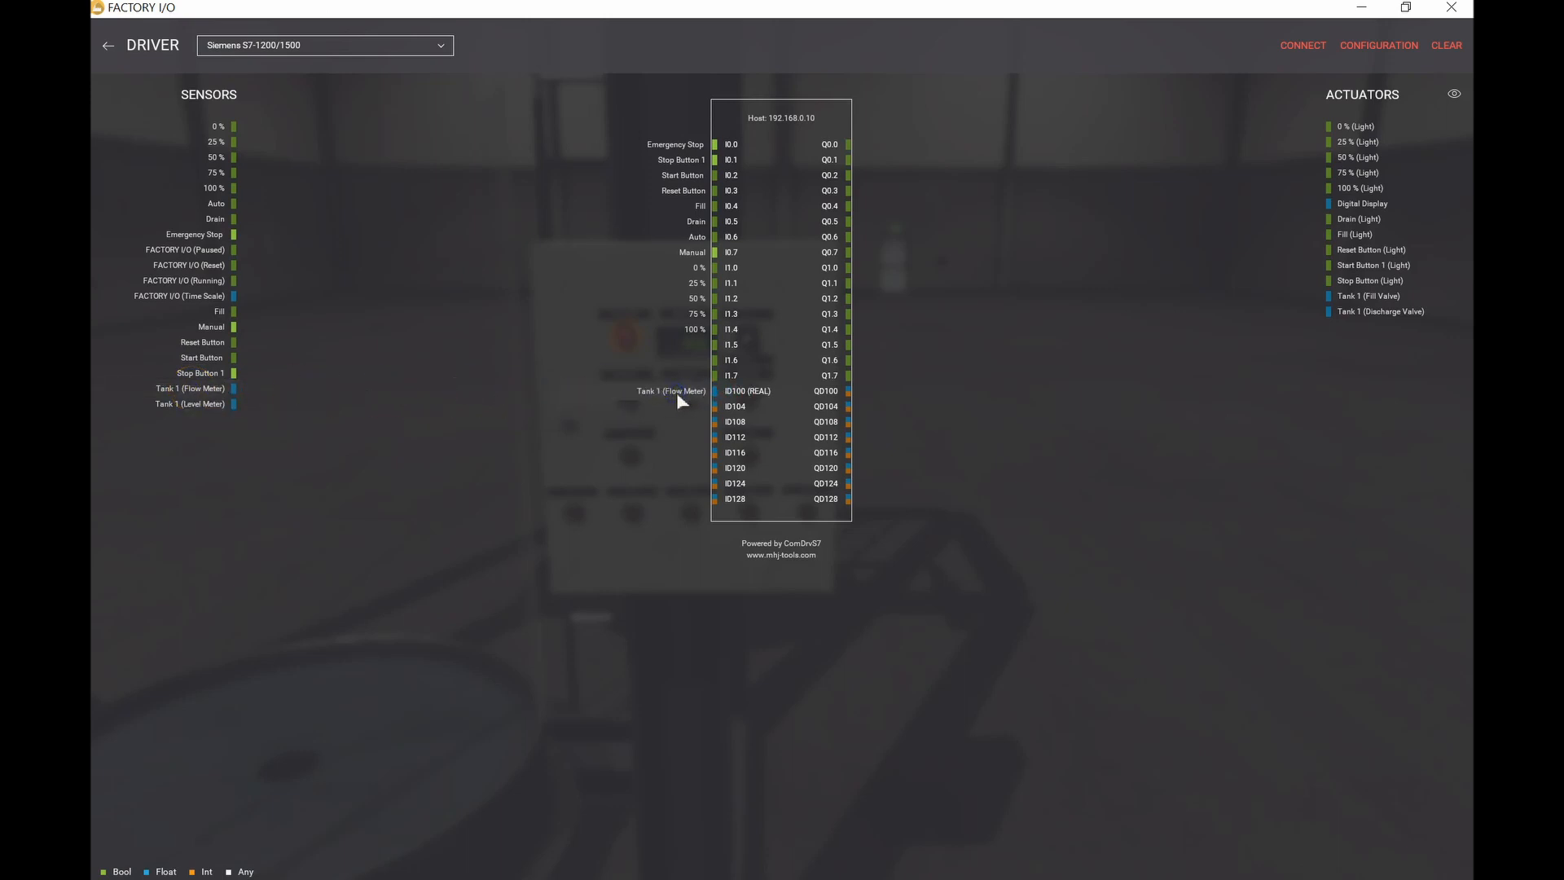
pyautogui.click(1388, 47)
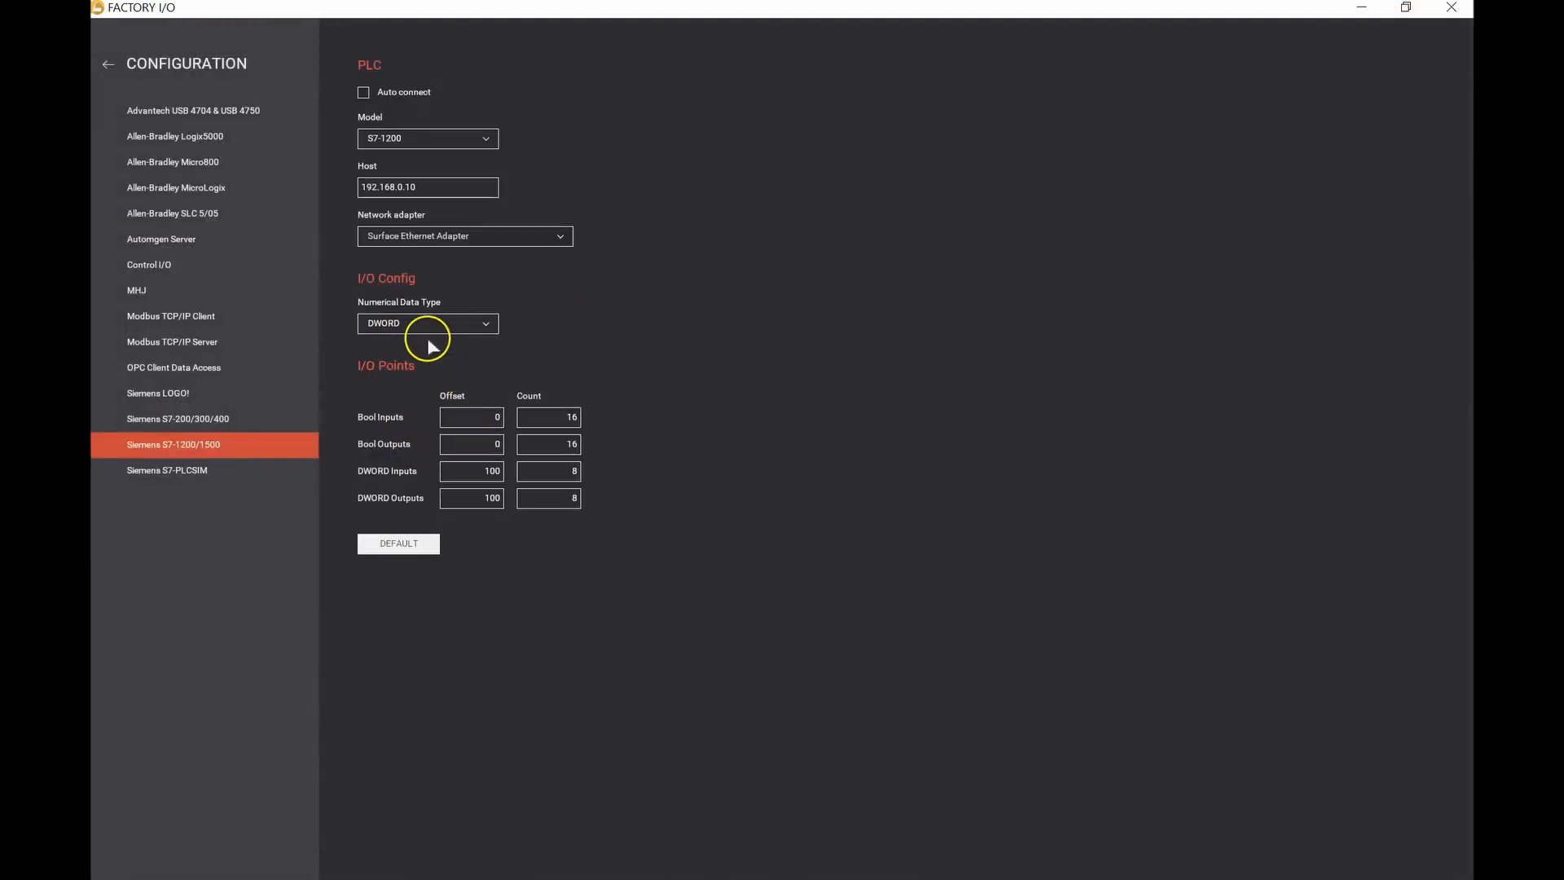
pyautogui.click(106, 66)
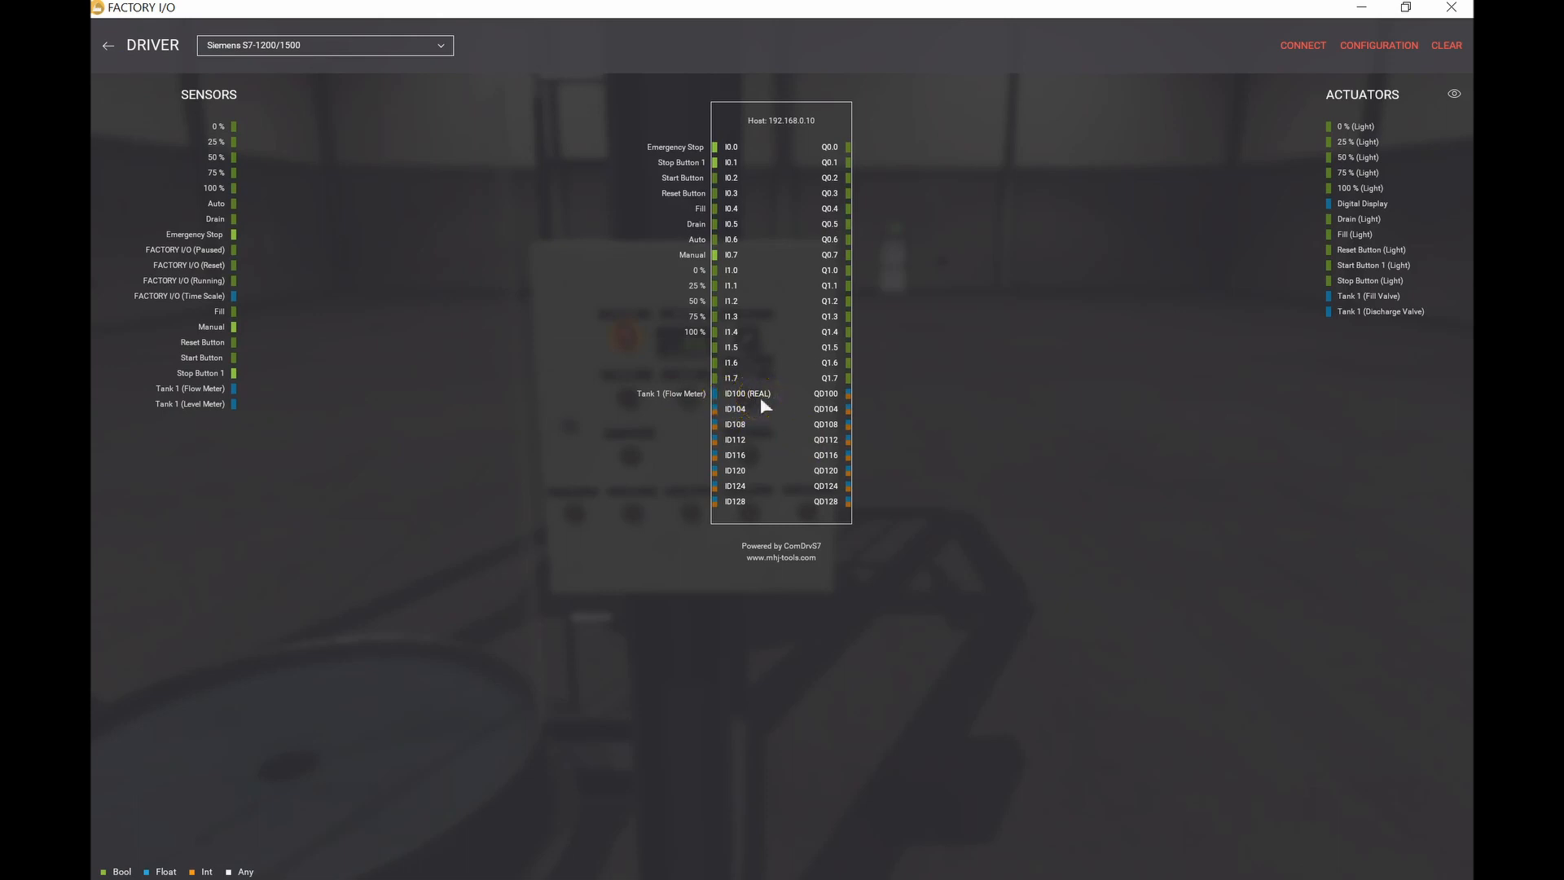
# Step: Change the driver's numerical data type to WORD and return to the I/O map to compare the addressing
pyautogui.click(1372, 47)
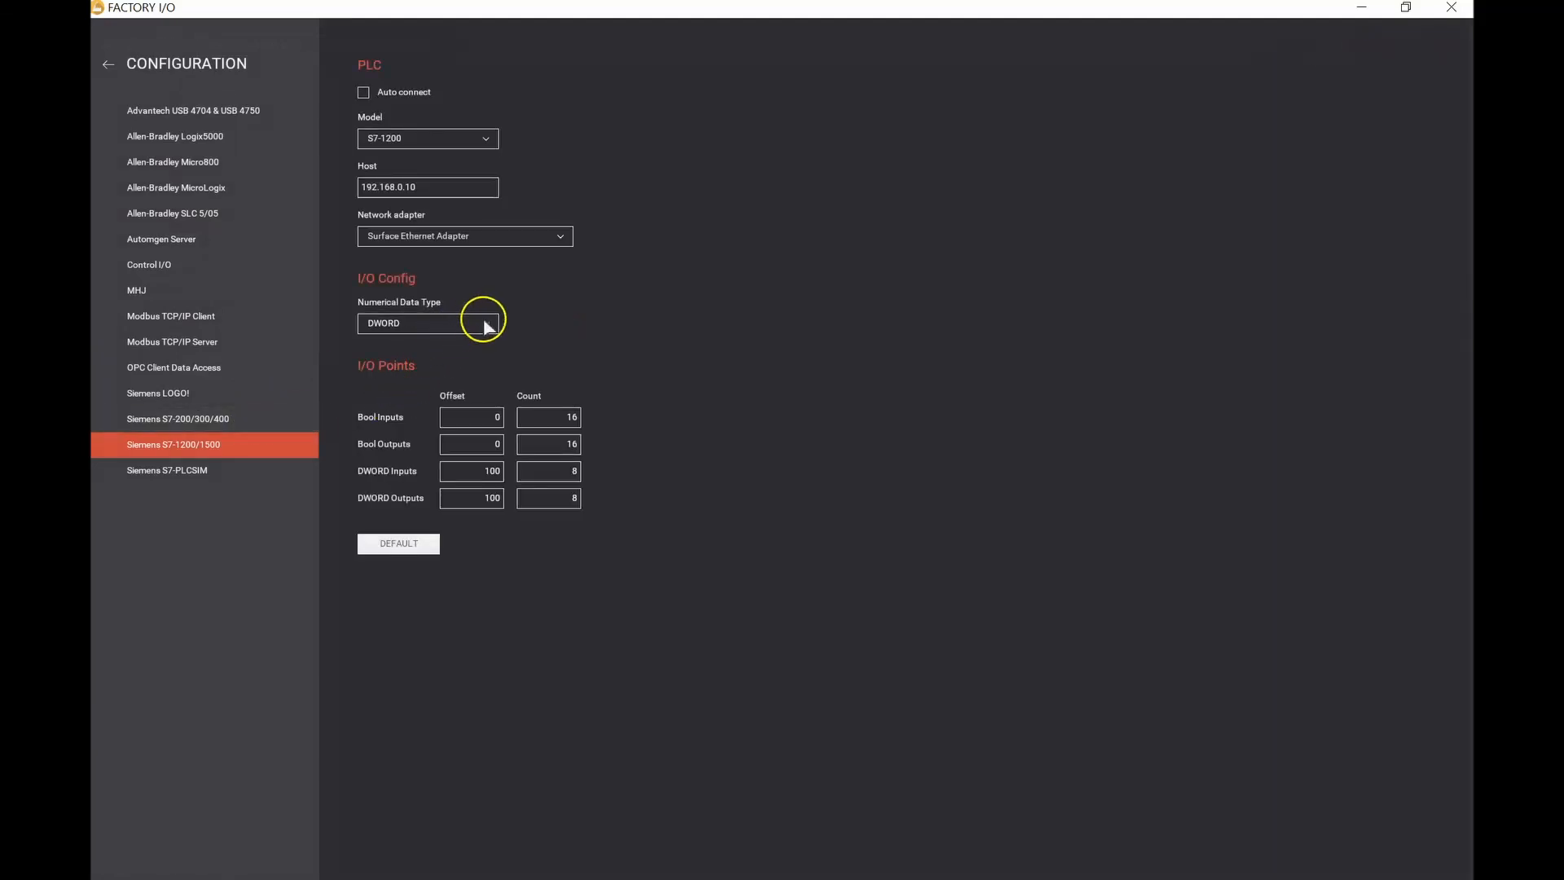
pyautogui.click(486, 325)
pyautogui.click(400, 363)
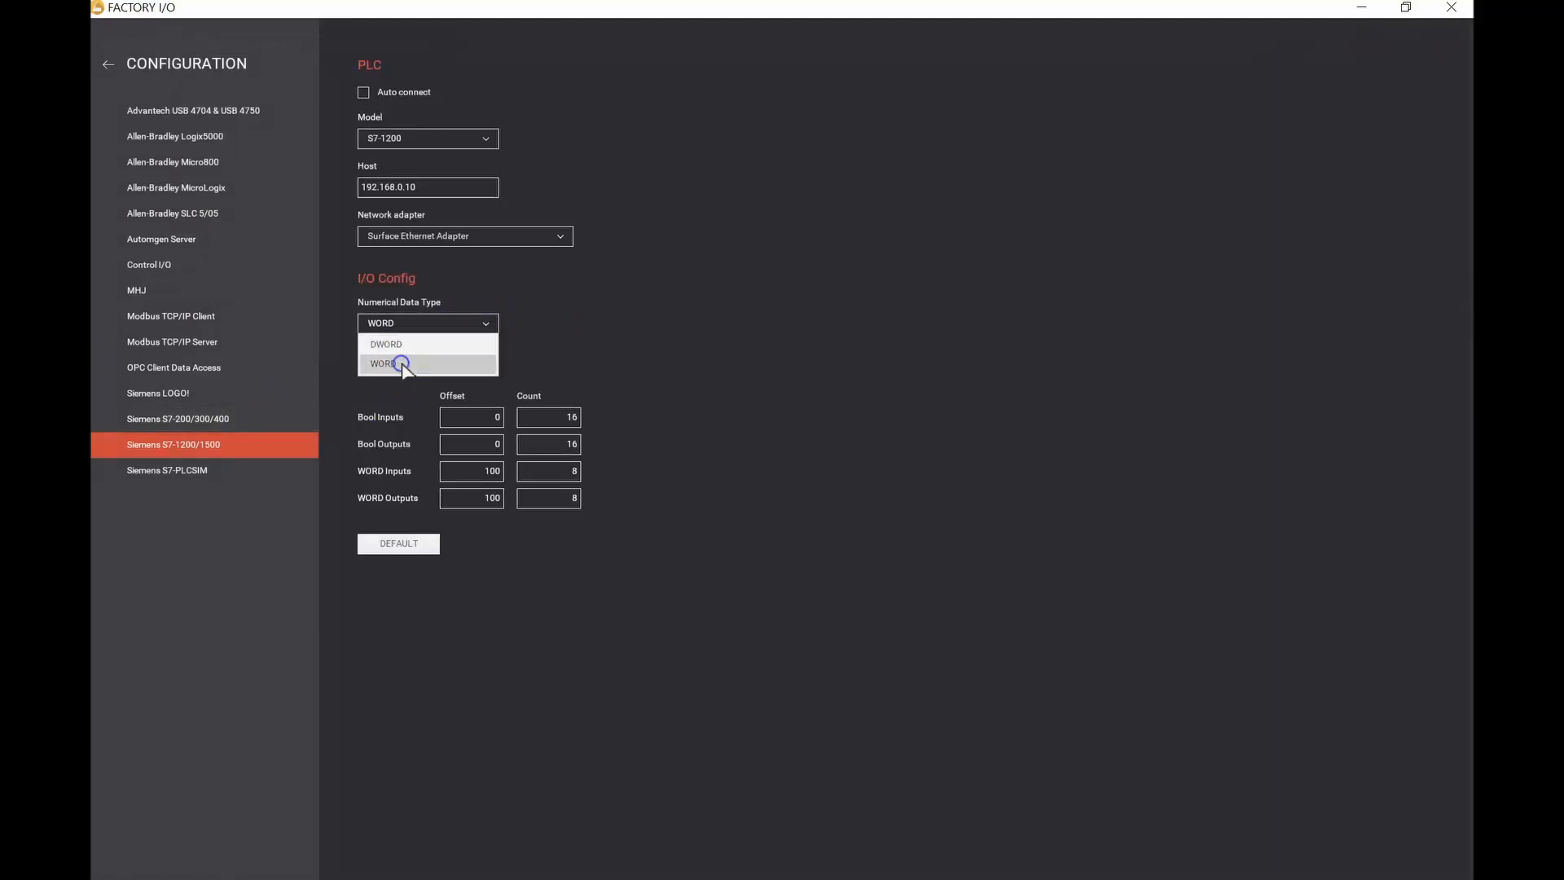
pyautogui.click(111, 64)
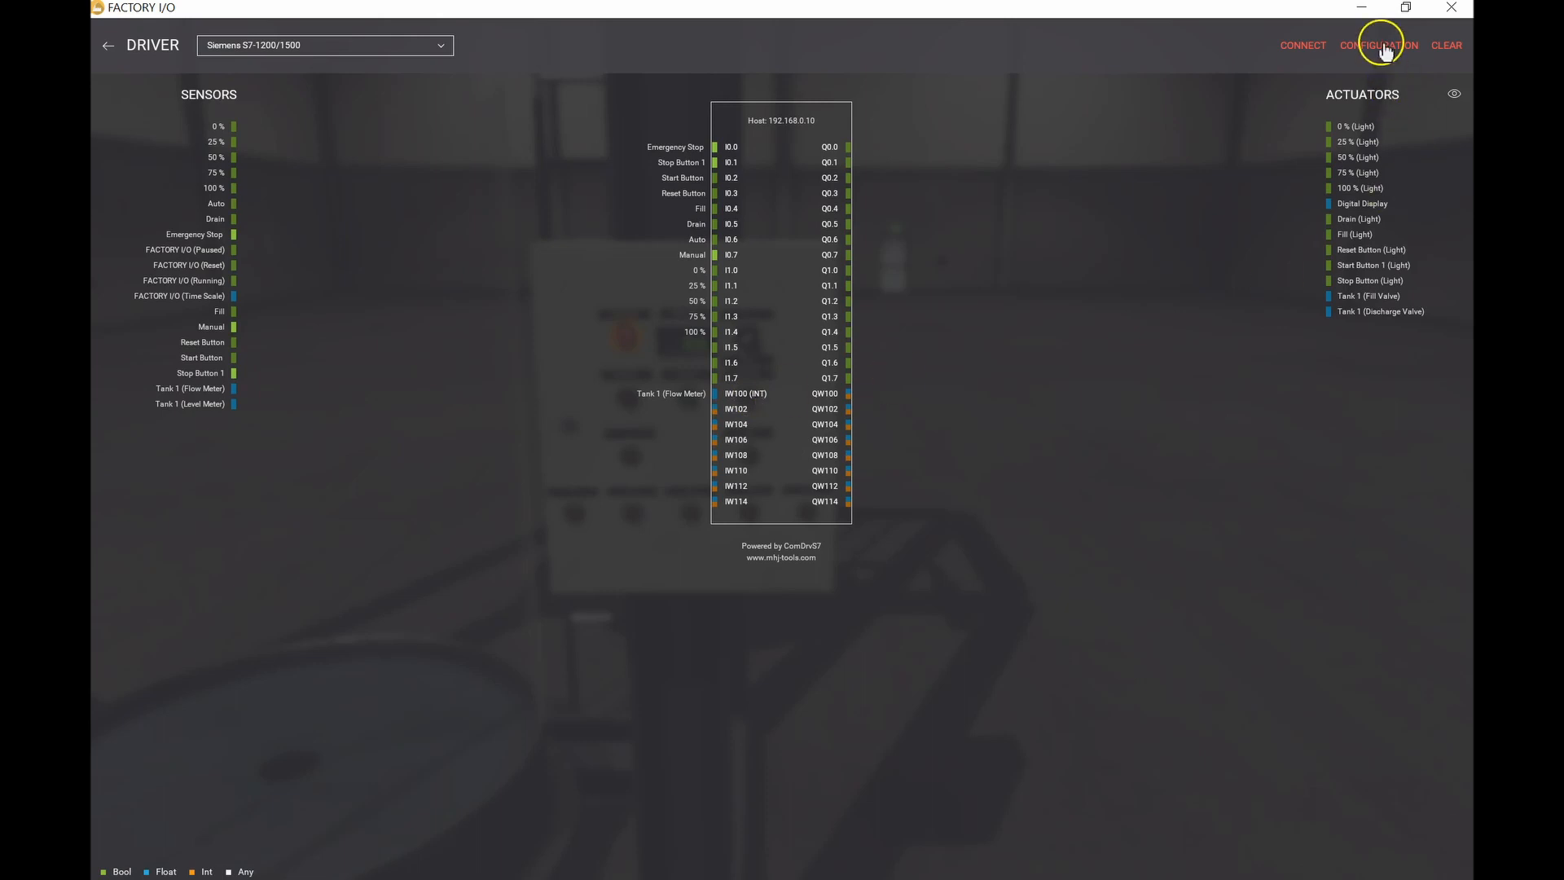
# Step: Set the driver's numerical data type to DWORD and assign the Tank 1 (Level Meter) sensor to ID104
pyautogui.click(1379, 44)
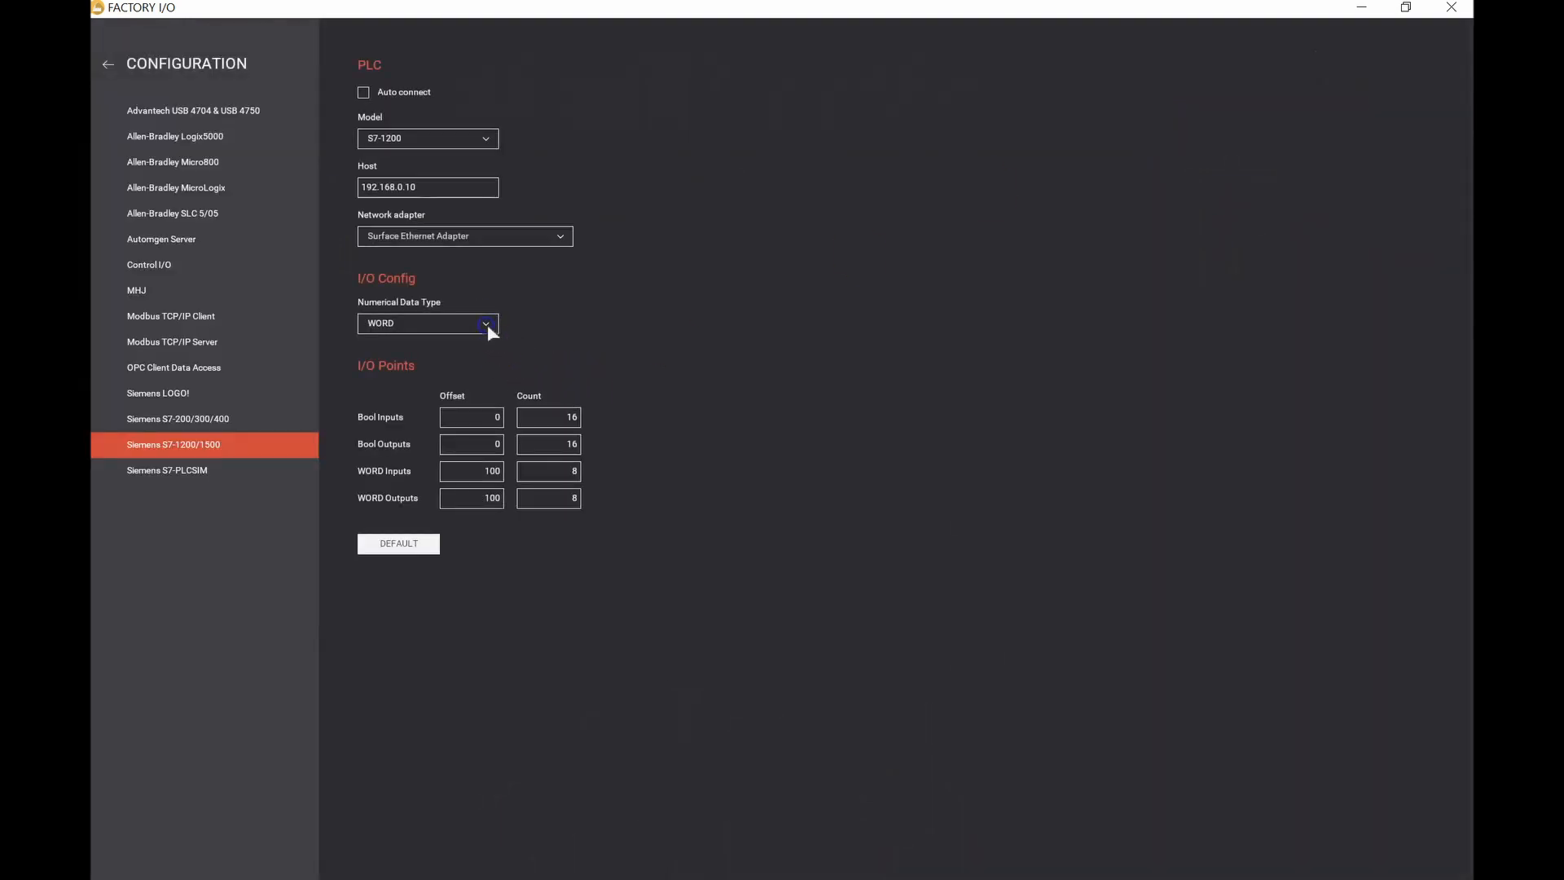
pyautogui.click(487, 324)
pyautogui.click(407, 345)
pyautogui.click(107, 65)
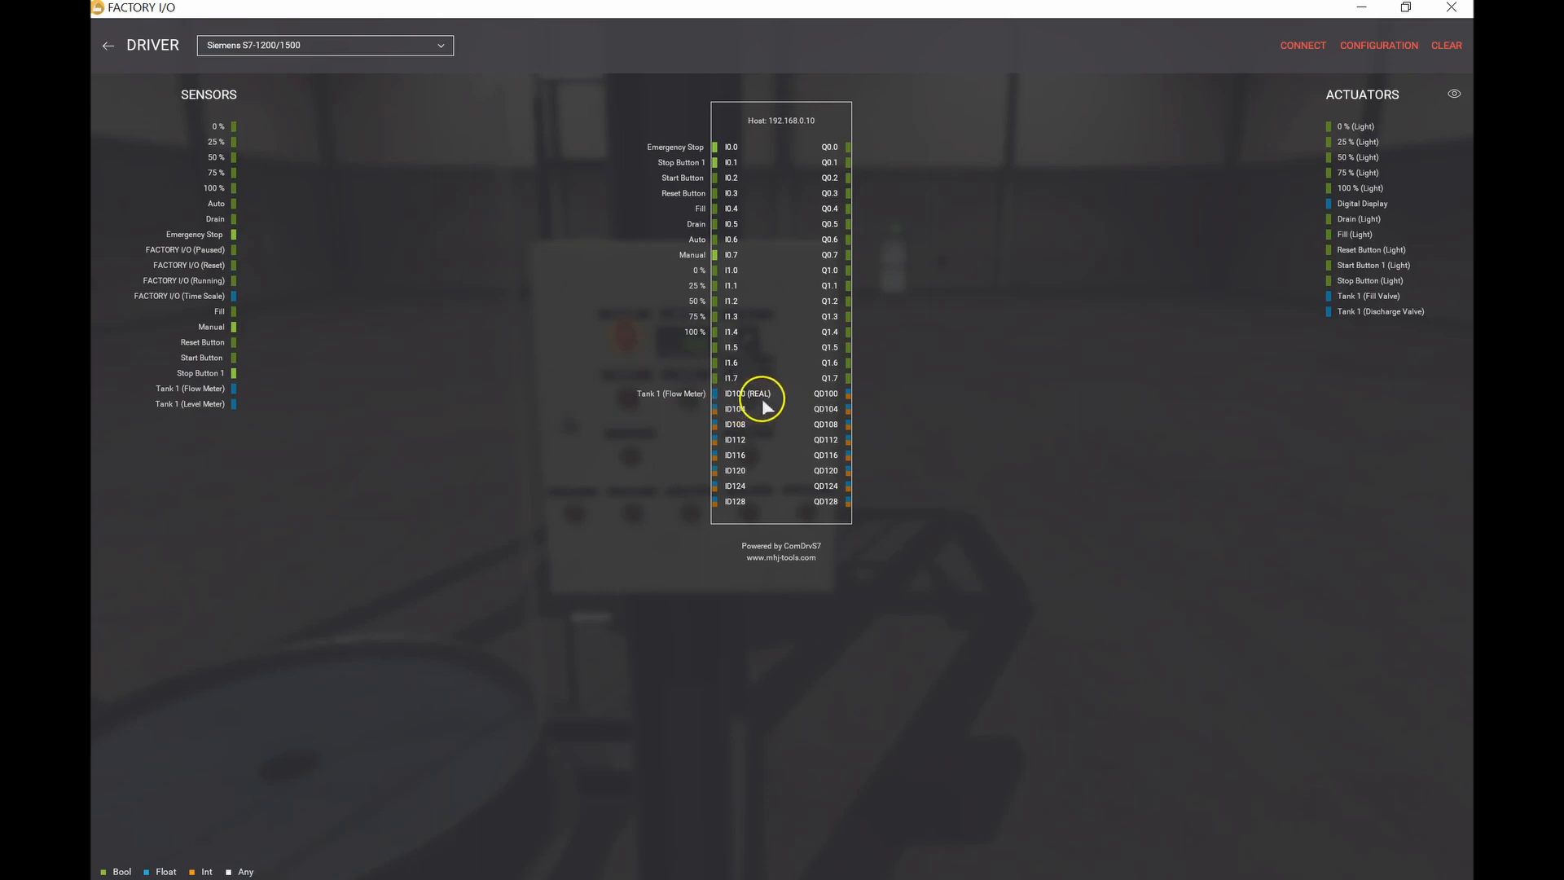
pyautogui.moveTo(207, 408); pyautogui.dragTo(687, 409)
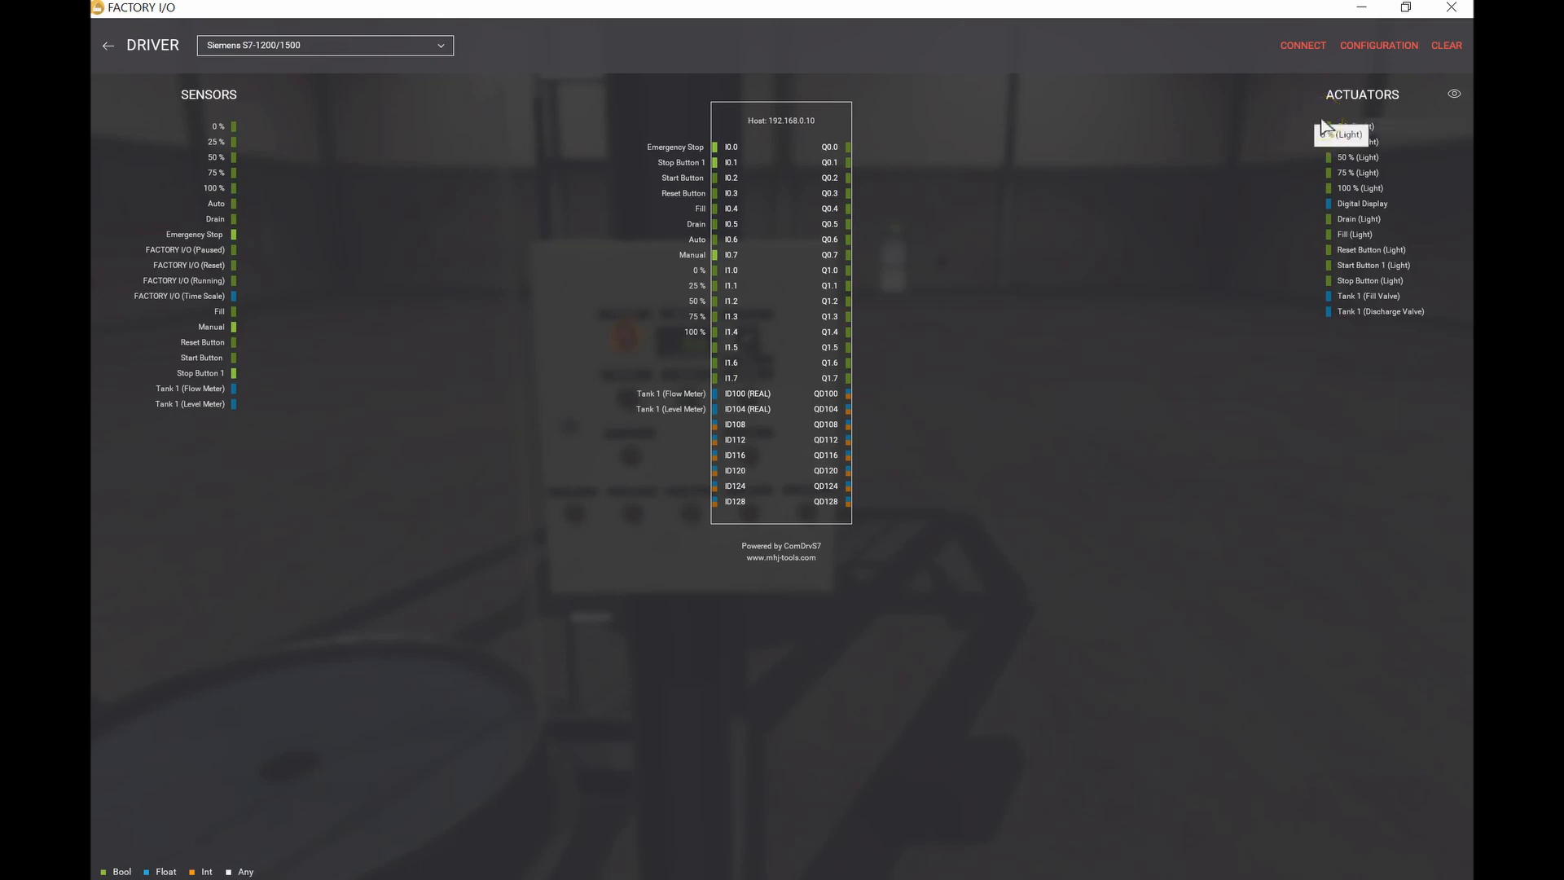
# Step: Assign the 0 %, 25 %, 50 %, 75 % and 100 % lights to outputs Q0.0, Q0.1, Q0.2, Q0.3 and Q0.4 respectively
pyautogui.moveTo(1340, 129); pyautogui.dragTo(883, 146)
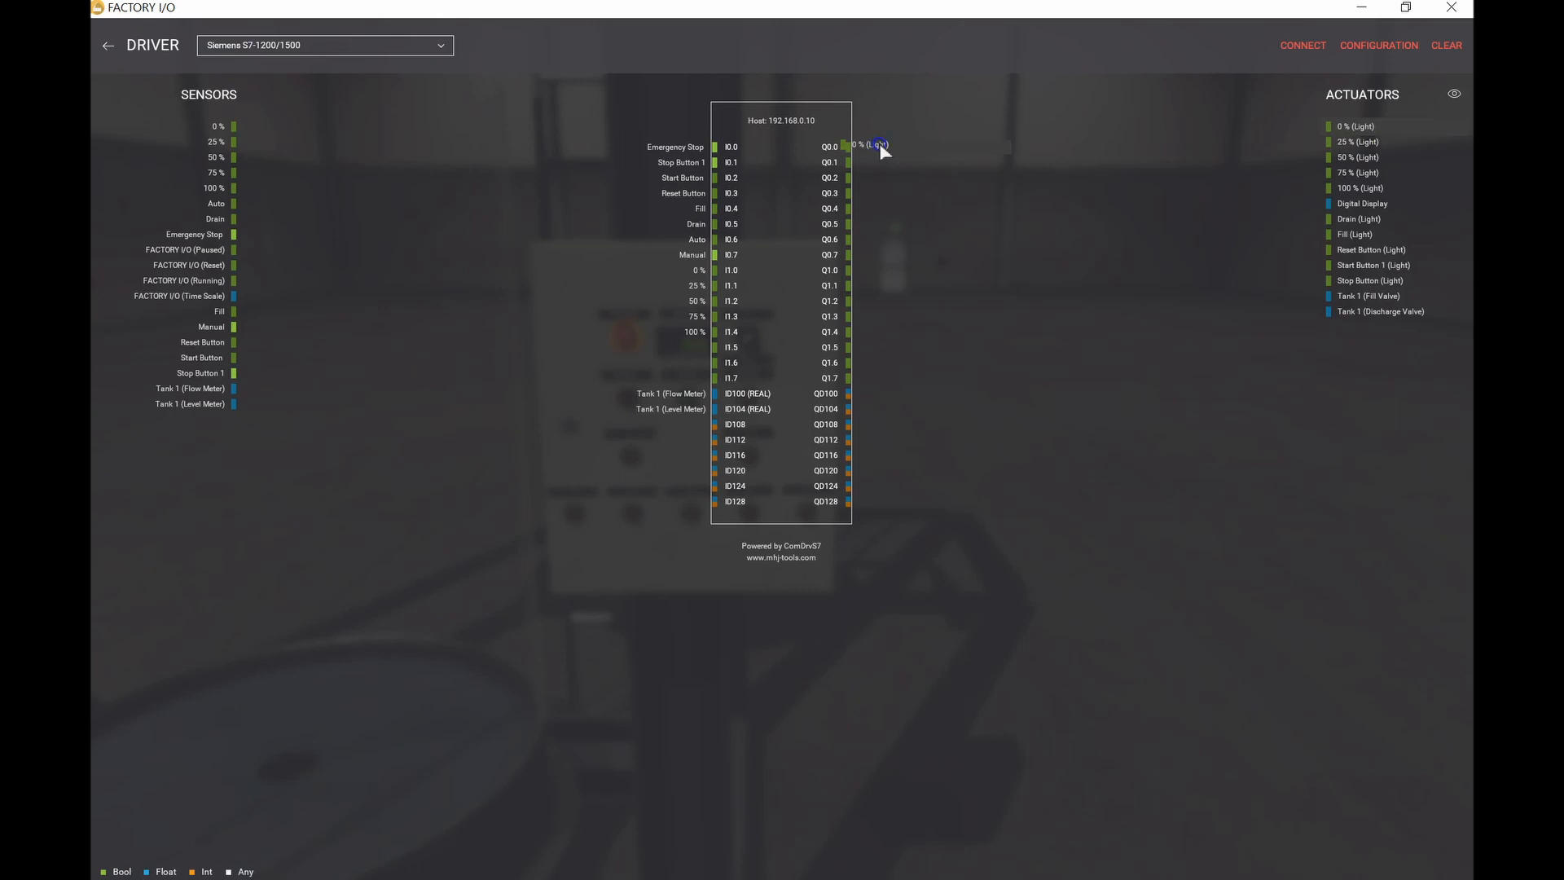
pyautogui.moveTo(1340, 142); pyautogui.dragTo(860, 159)
pyautogui.moveTo(1354, 158); pyautogui.dragTo(866, 178)
pyautogui.moveTo(1348, 173); pyautogui.dragTo(863, 196)
pyautogui.moveTo(1350, 193); pyautogui.dragTo(864, 209)
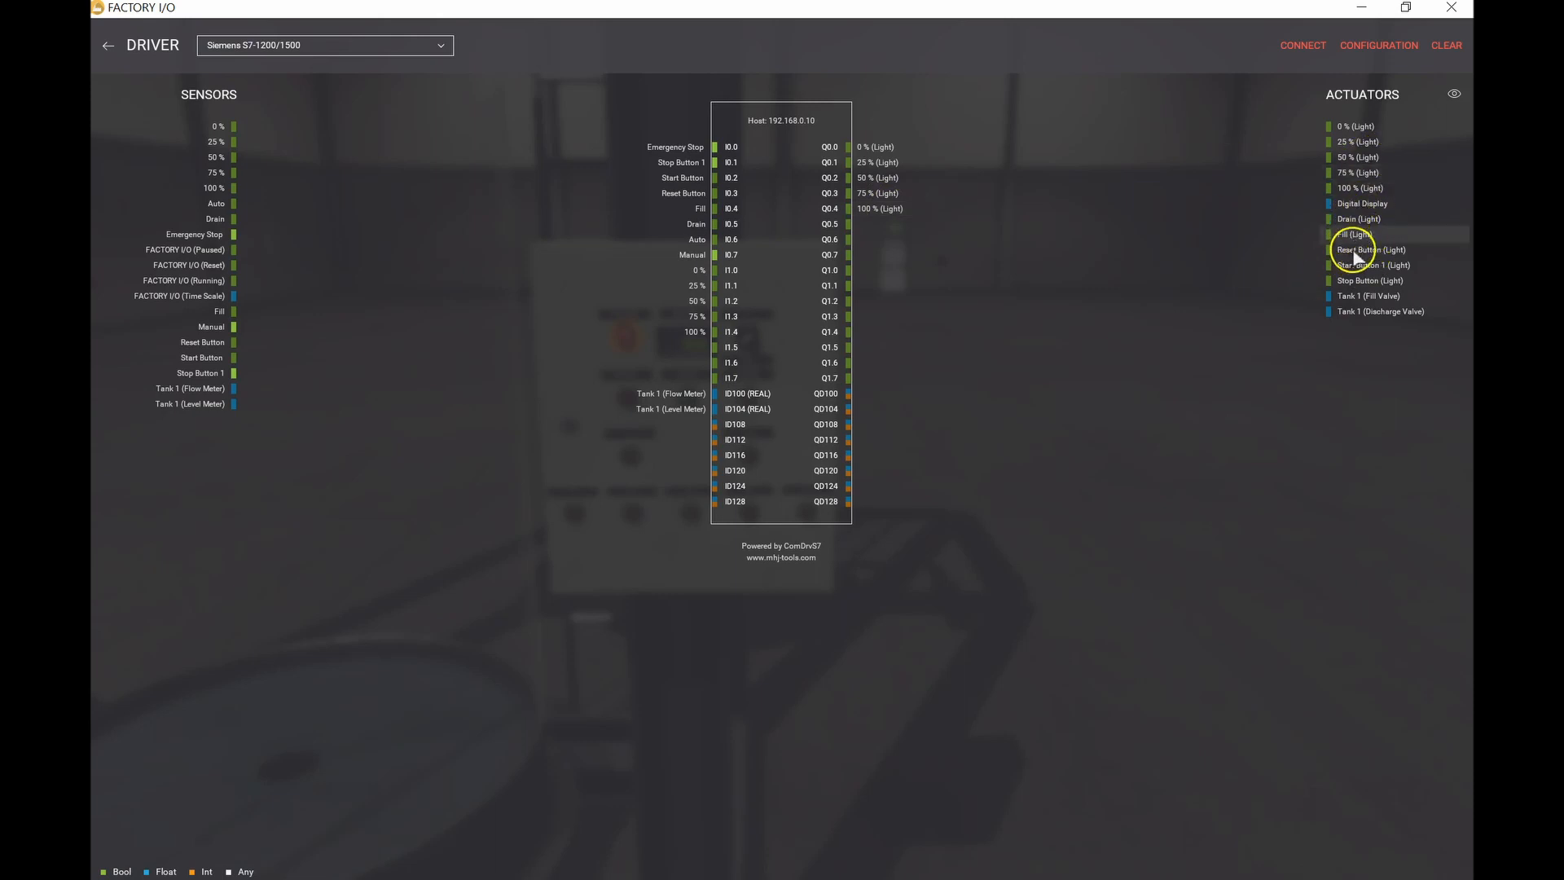
# Step: Assign the Reset Button, Fill, Drain, Start Button 1 and Stop Button lights to outputs Q0.5, Q0.6, Q0.7, Q1.0 and Q1.1 respectively
pyautogui.moveTo(1355, 253); pyautogui.dragTo(888, 225)
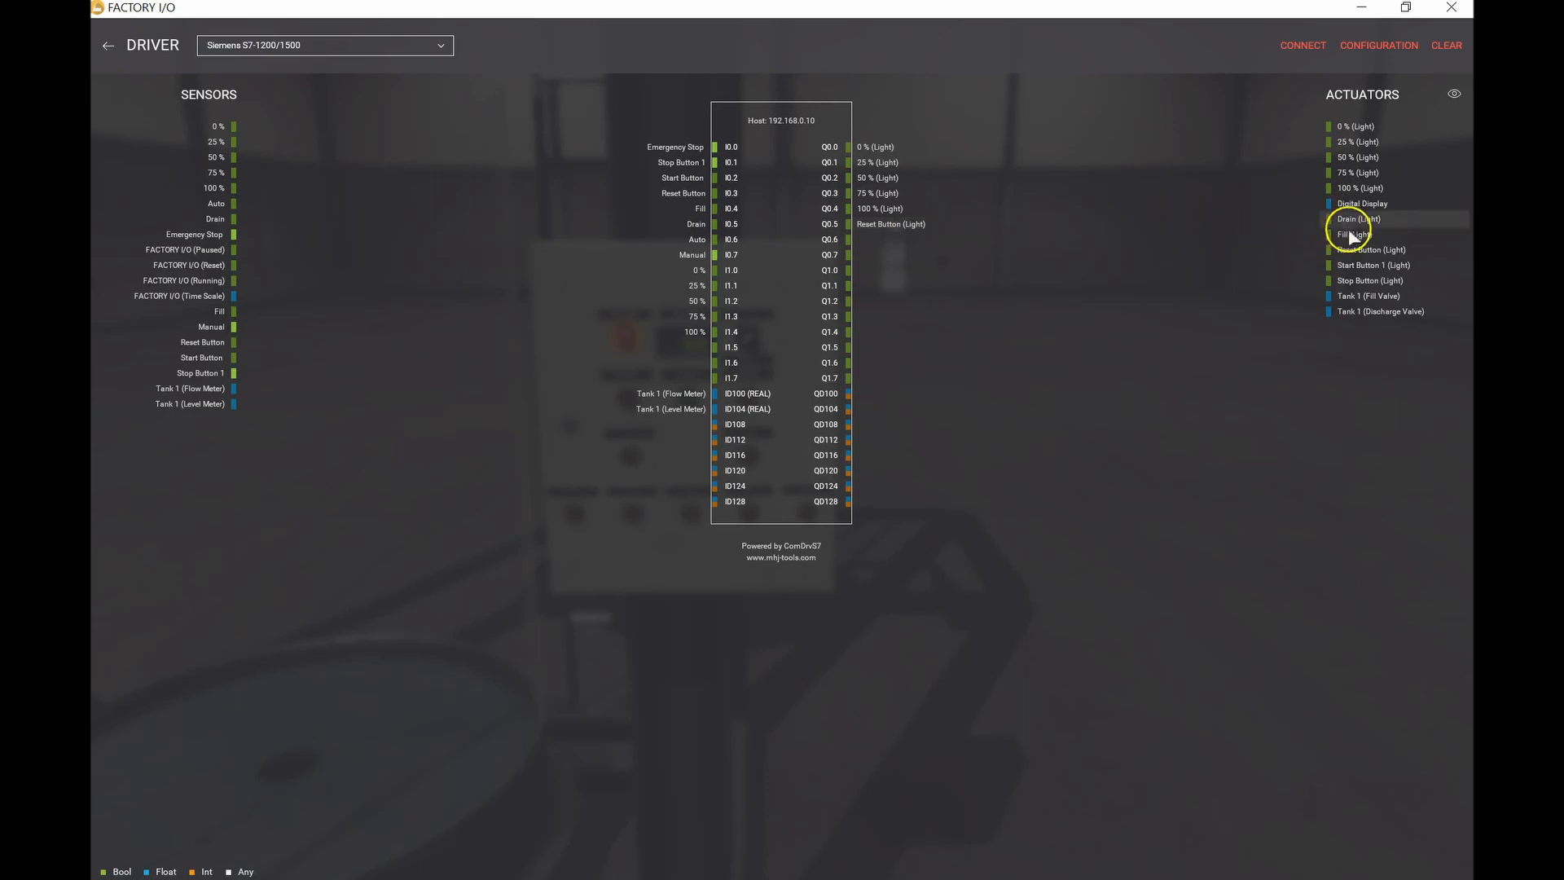
pyautogui.moveTo(1353, 238); pyautogui.dragTo(968, 262)
pyautogui.moveTo(874, 249); pyautogui.dragTo(876, 243)
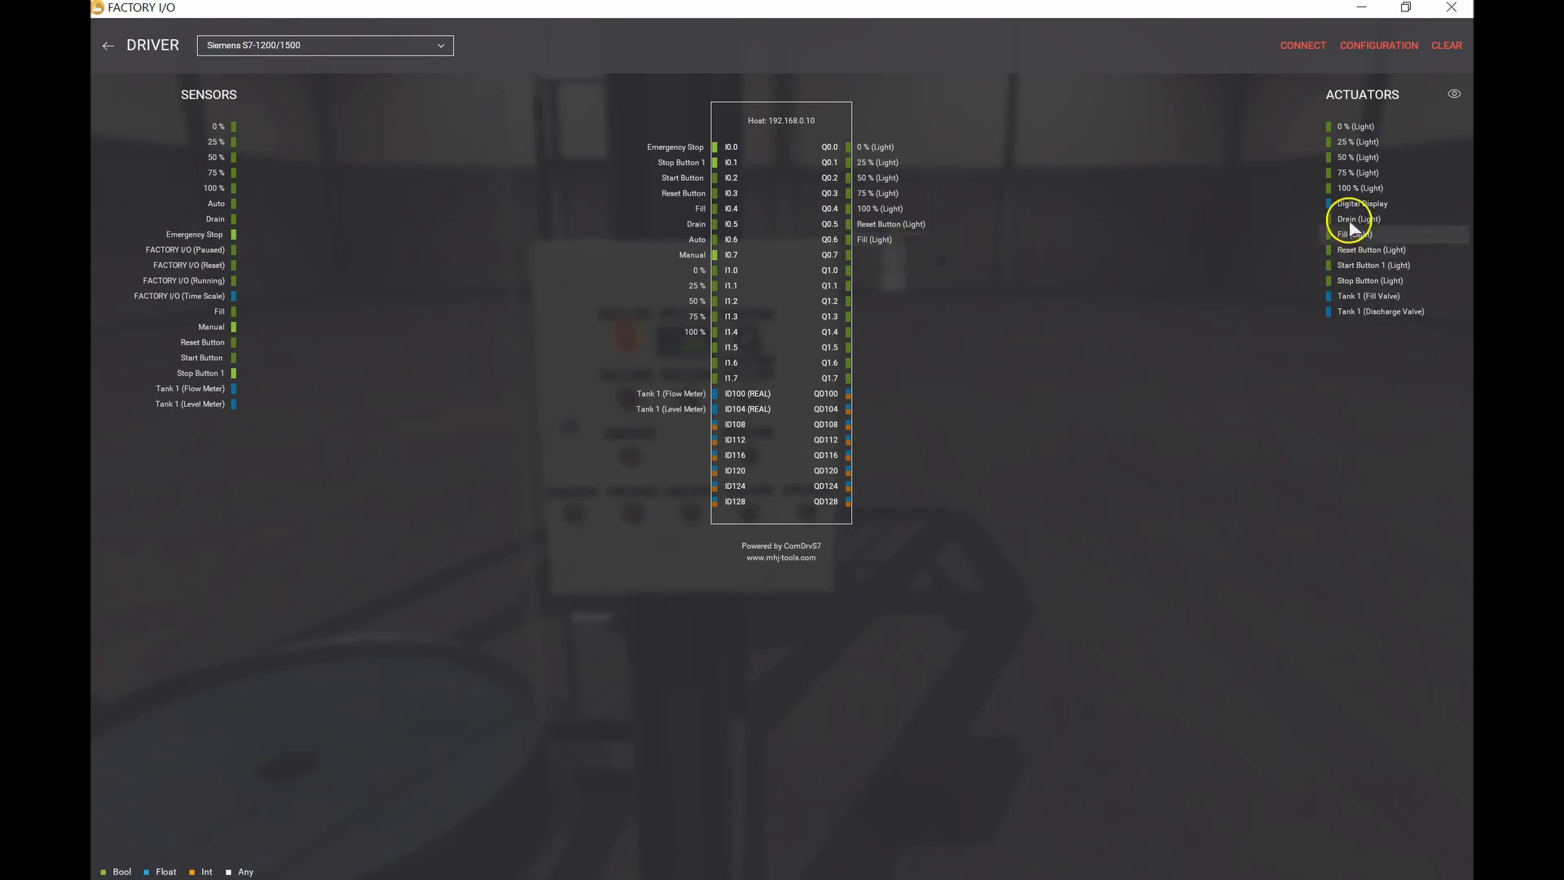
pyautogui.moveTo(1306, 220); pyautogui.dragTo(870, 257)
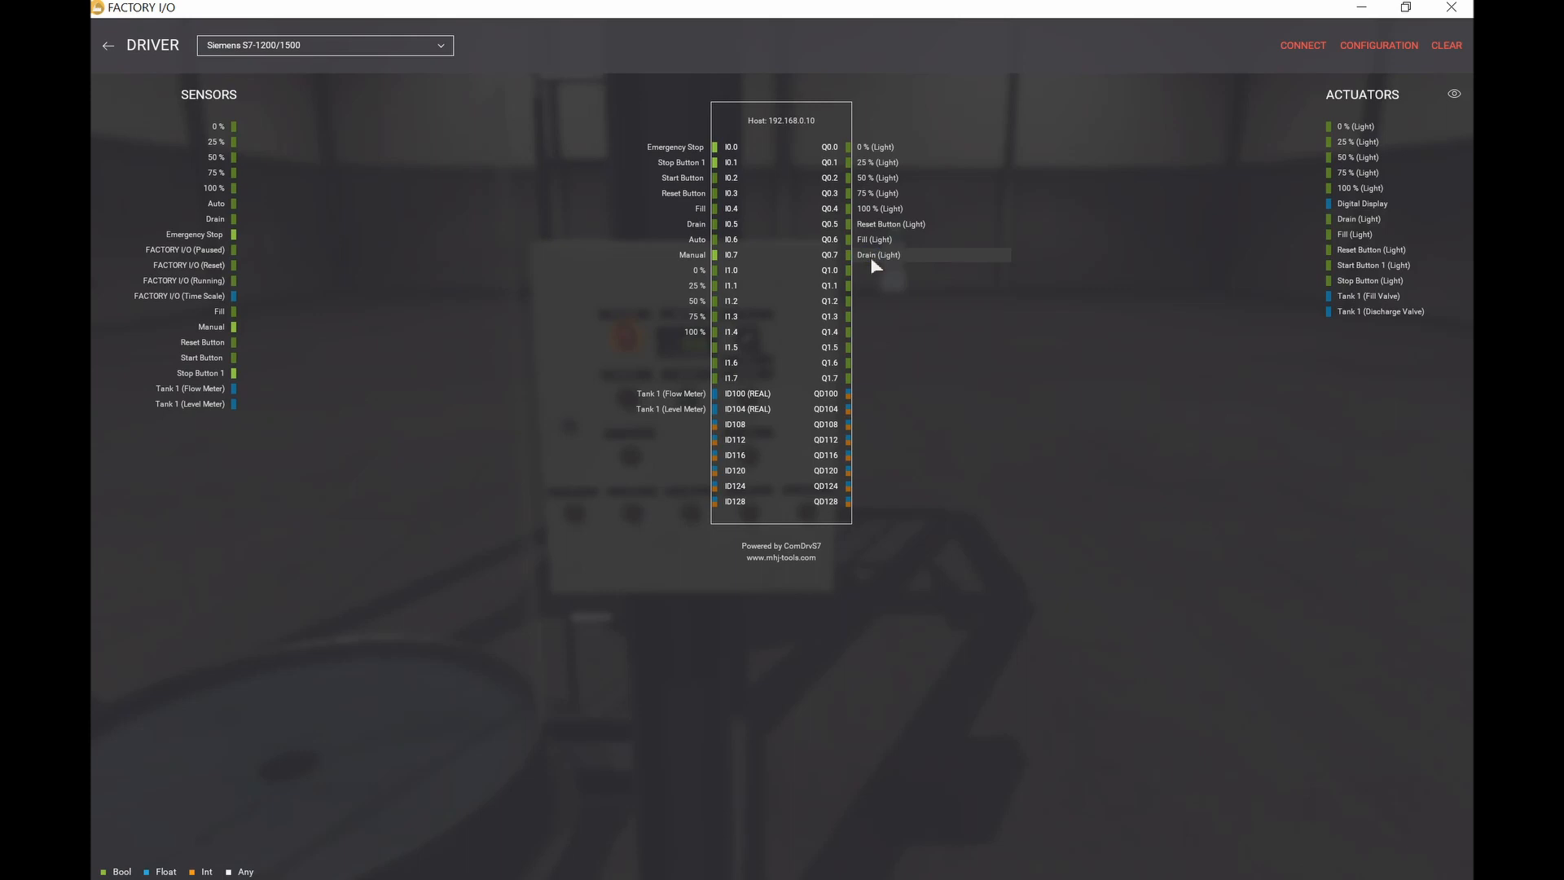
pyautogui.moveTo(1362, 269); pyautogui.dragTo(887, 273)
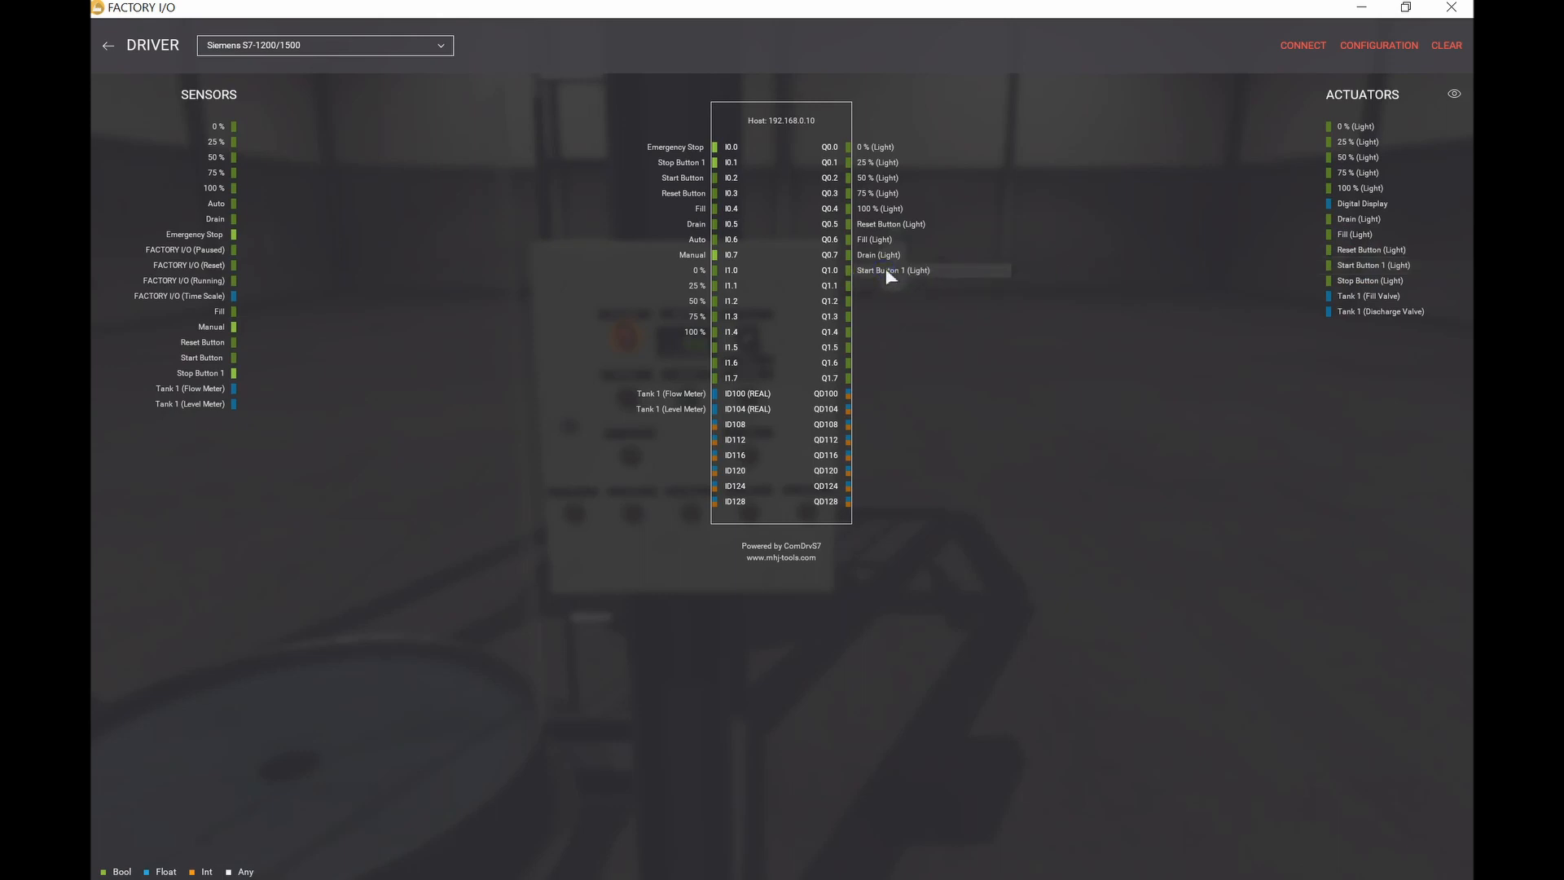
pyautogui.moveTo(1248, 286); pyautogui.dragTo(869, 287)
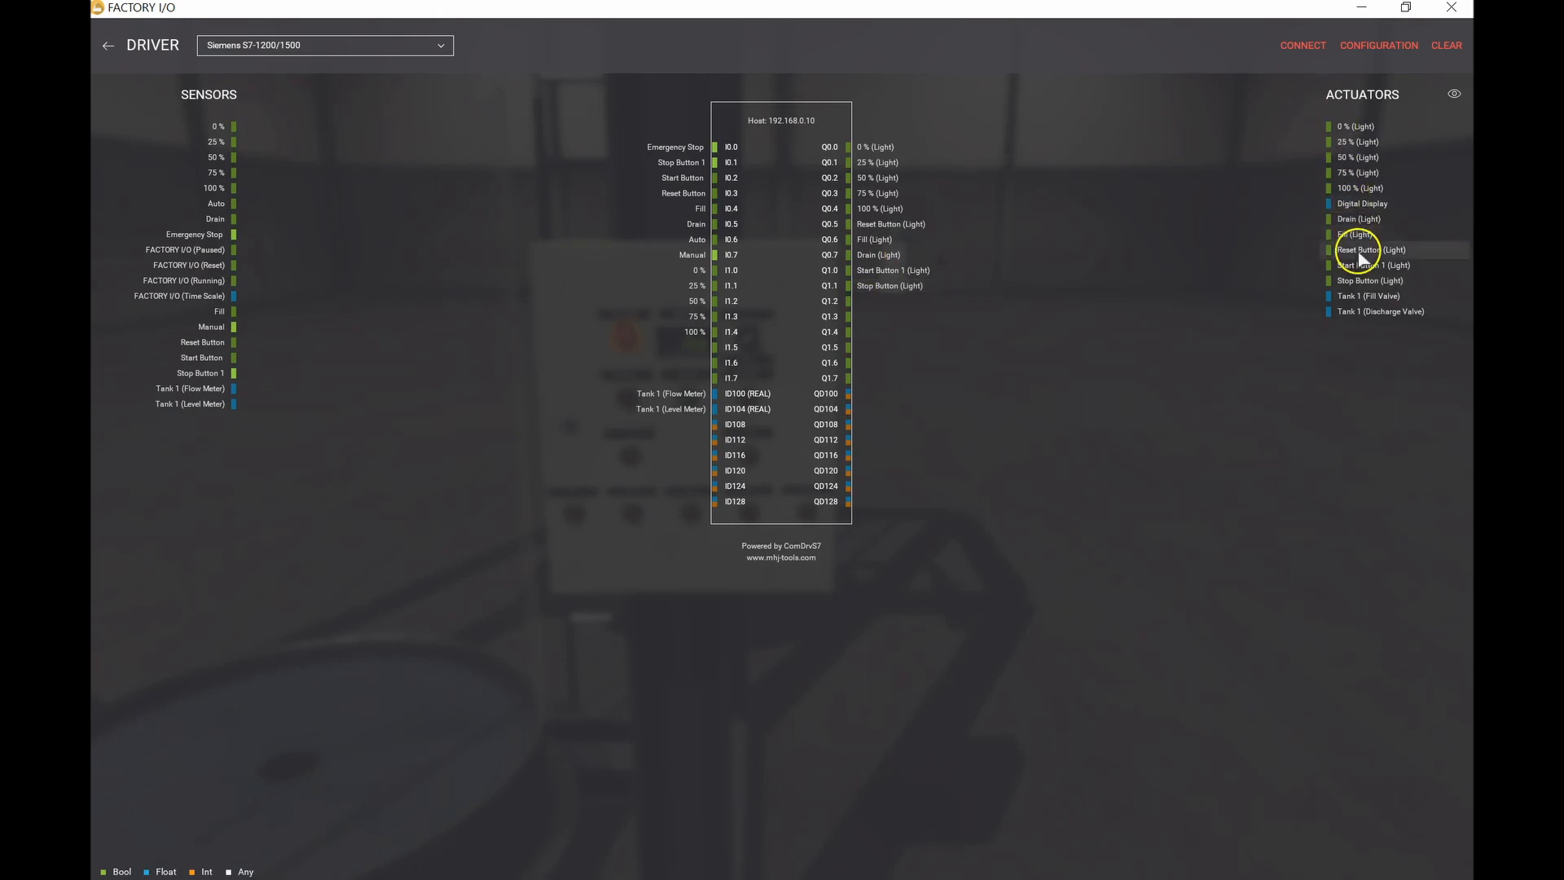
# Step: Assign Tank 1 (Fill Valve) to QD100 and Tank 1 (Discharge Valve) to QD104, and return to the scene
pyautogui.moveTo(1382, 296); pyautogui.dragTo(900, 393)
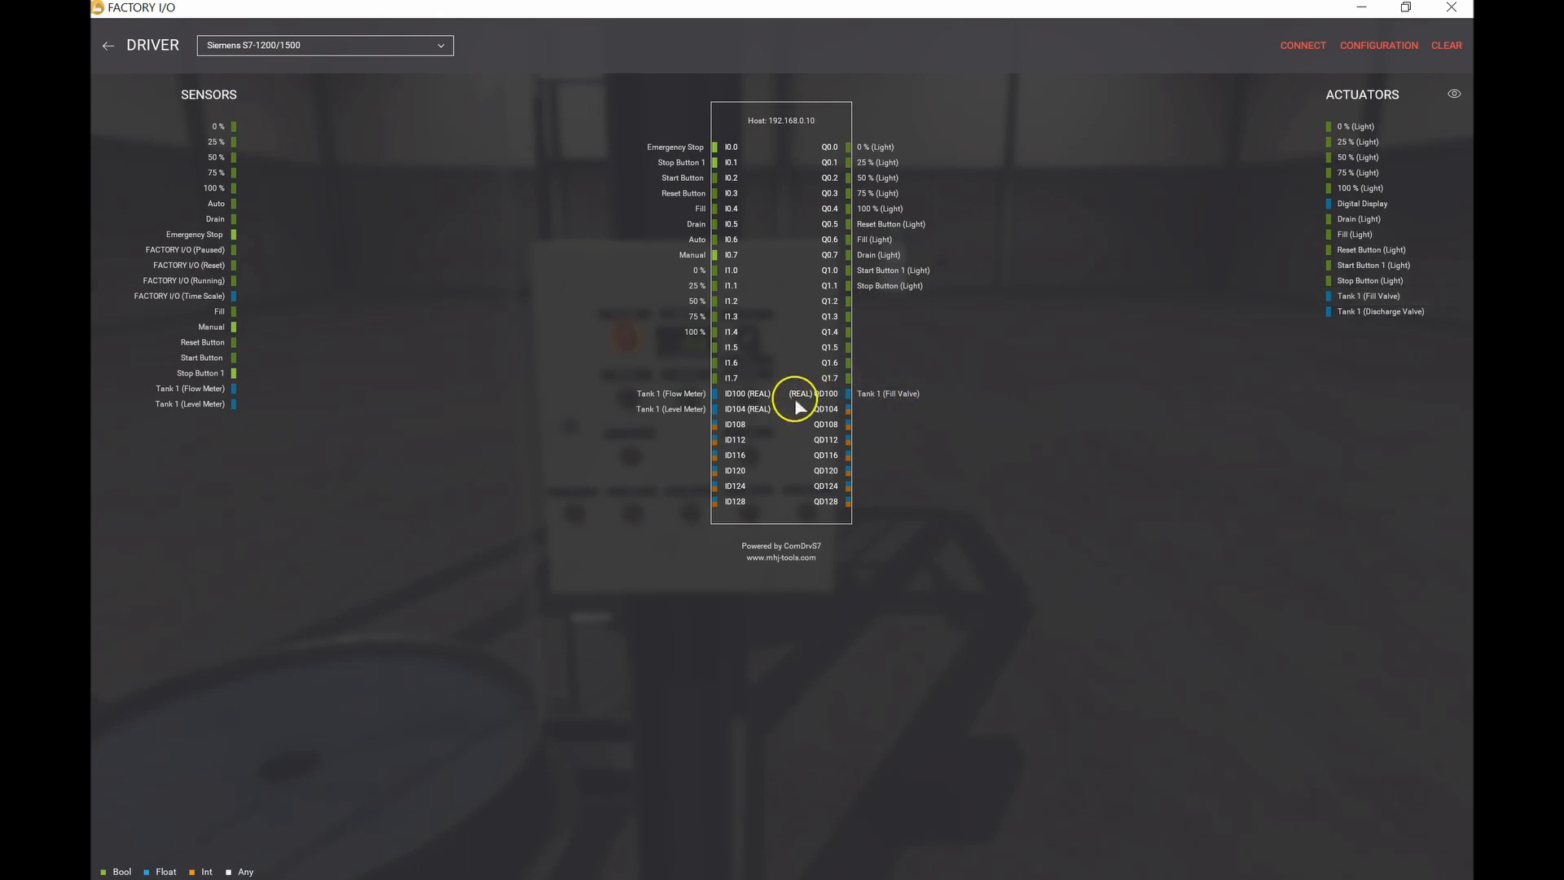
pyautogui.moveTo(1370, 311); pyautogui.dragTo(980, 432)
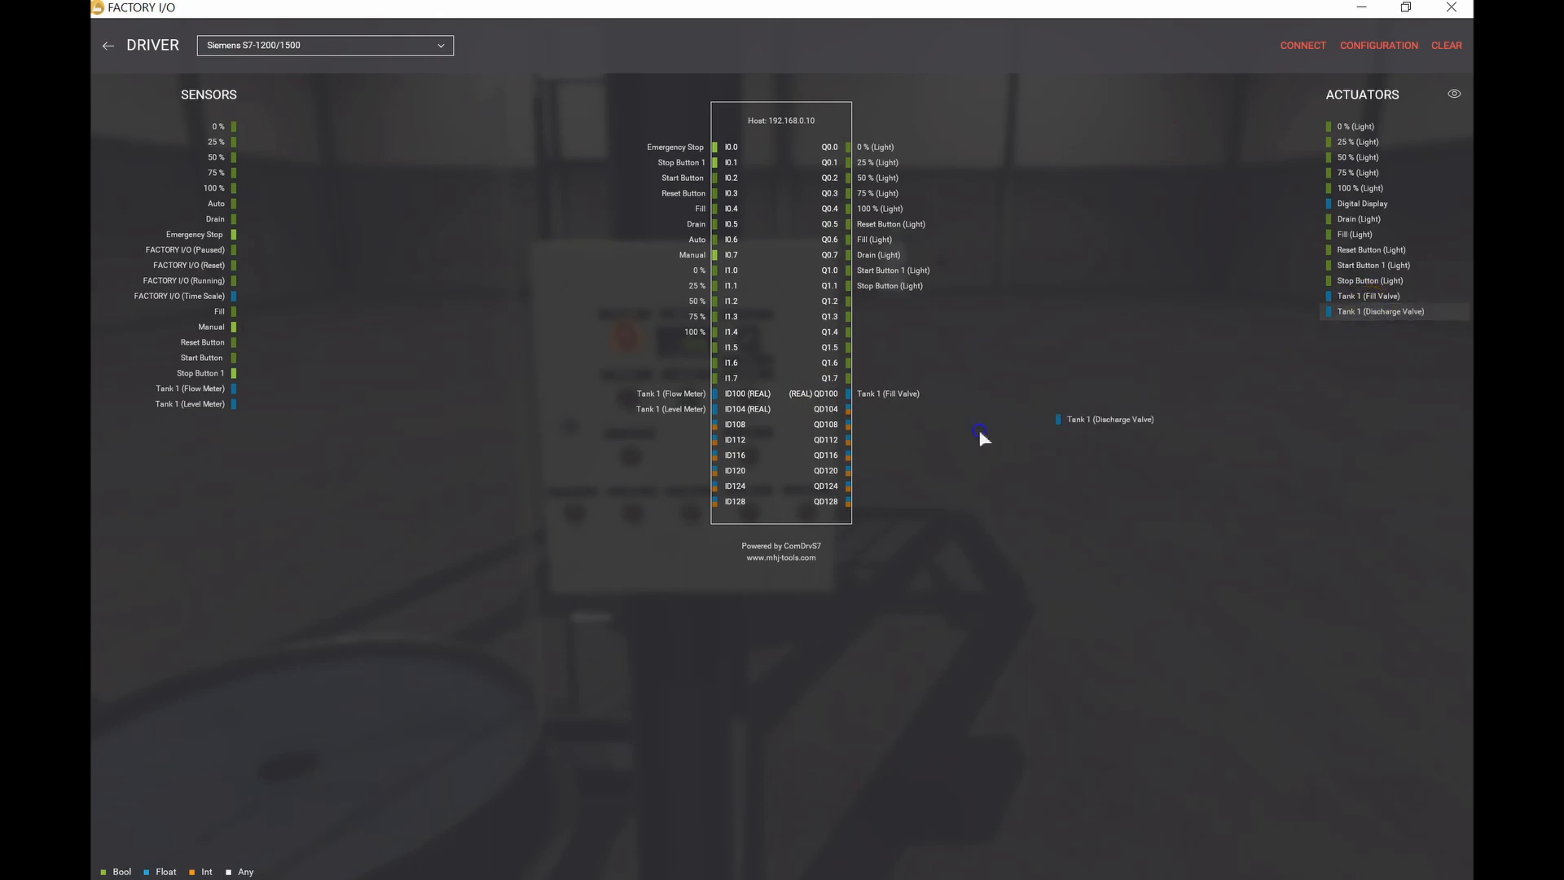
pyautogui.moveTo(885, 416); pyautogui.dragTo(887, 407)
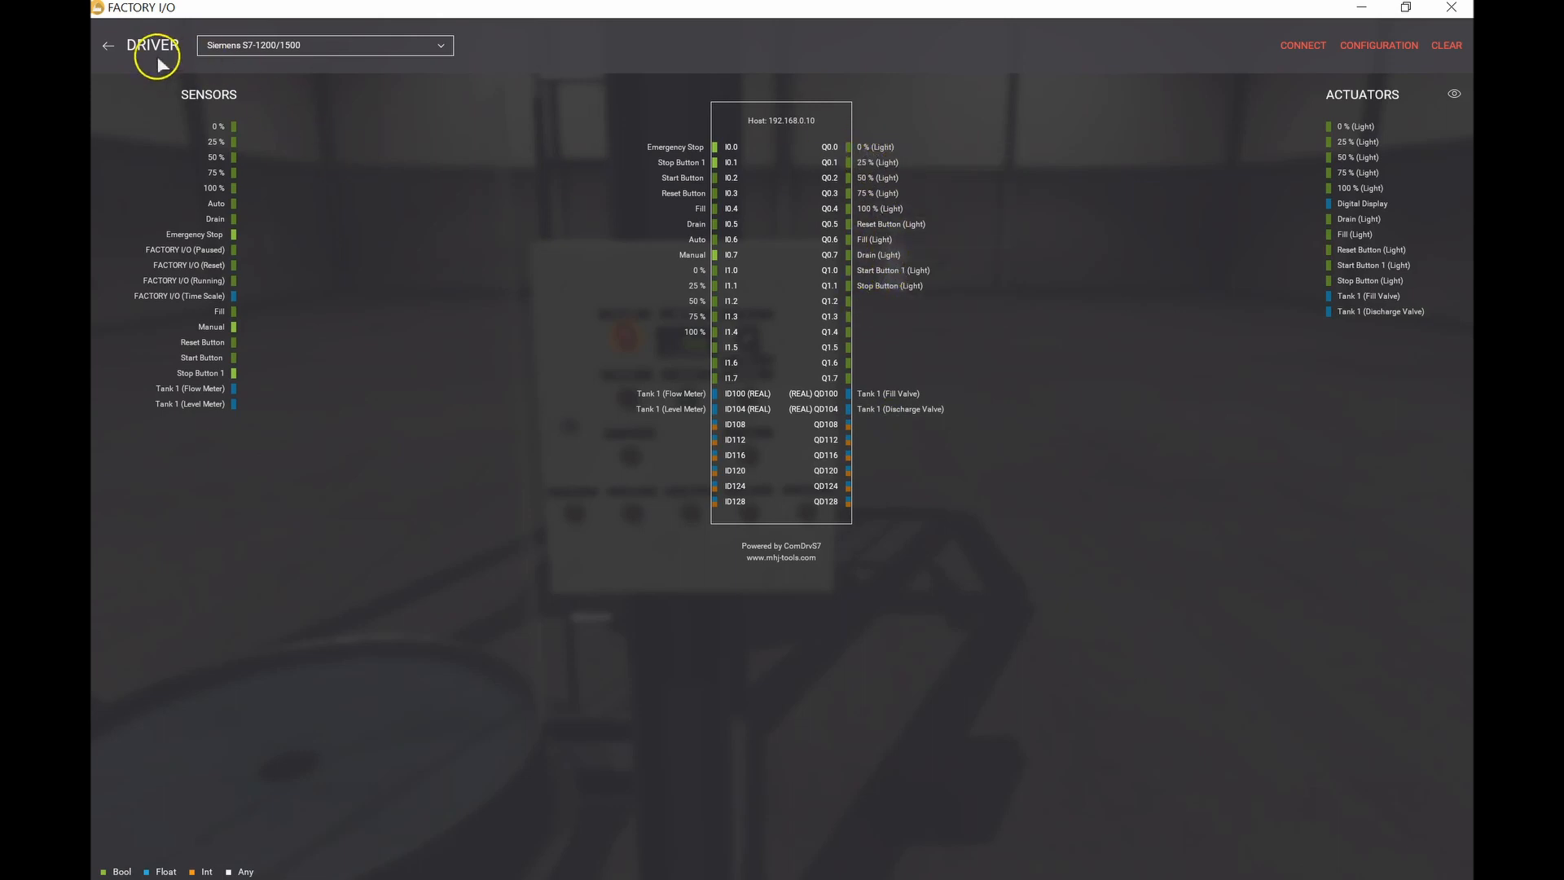
pyautogui.click(109, 43)
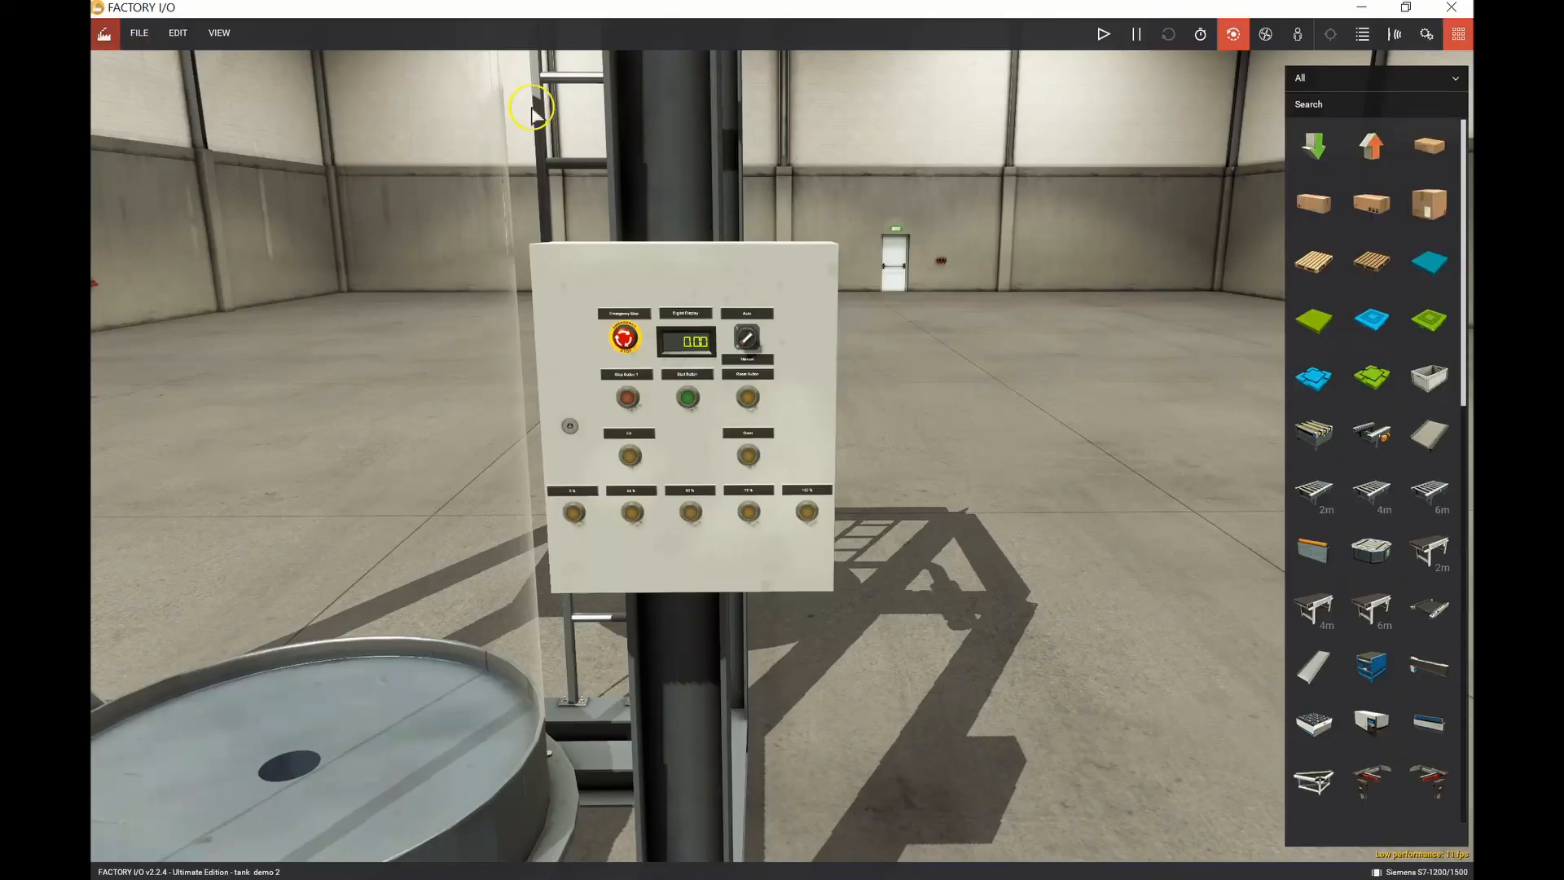
# Step: Display the sensor and actuator tags in the scene and examine them from the side of the control panel
pyautogui.moveTo(716, 272); pyautogui.dragTo(1068, 269, button='right')
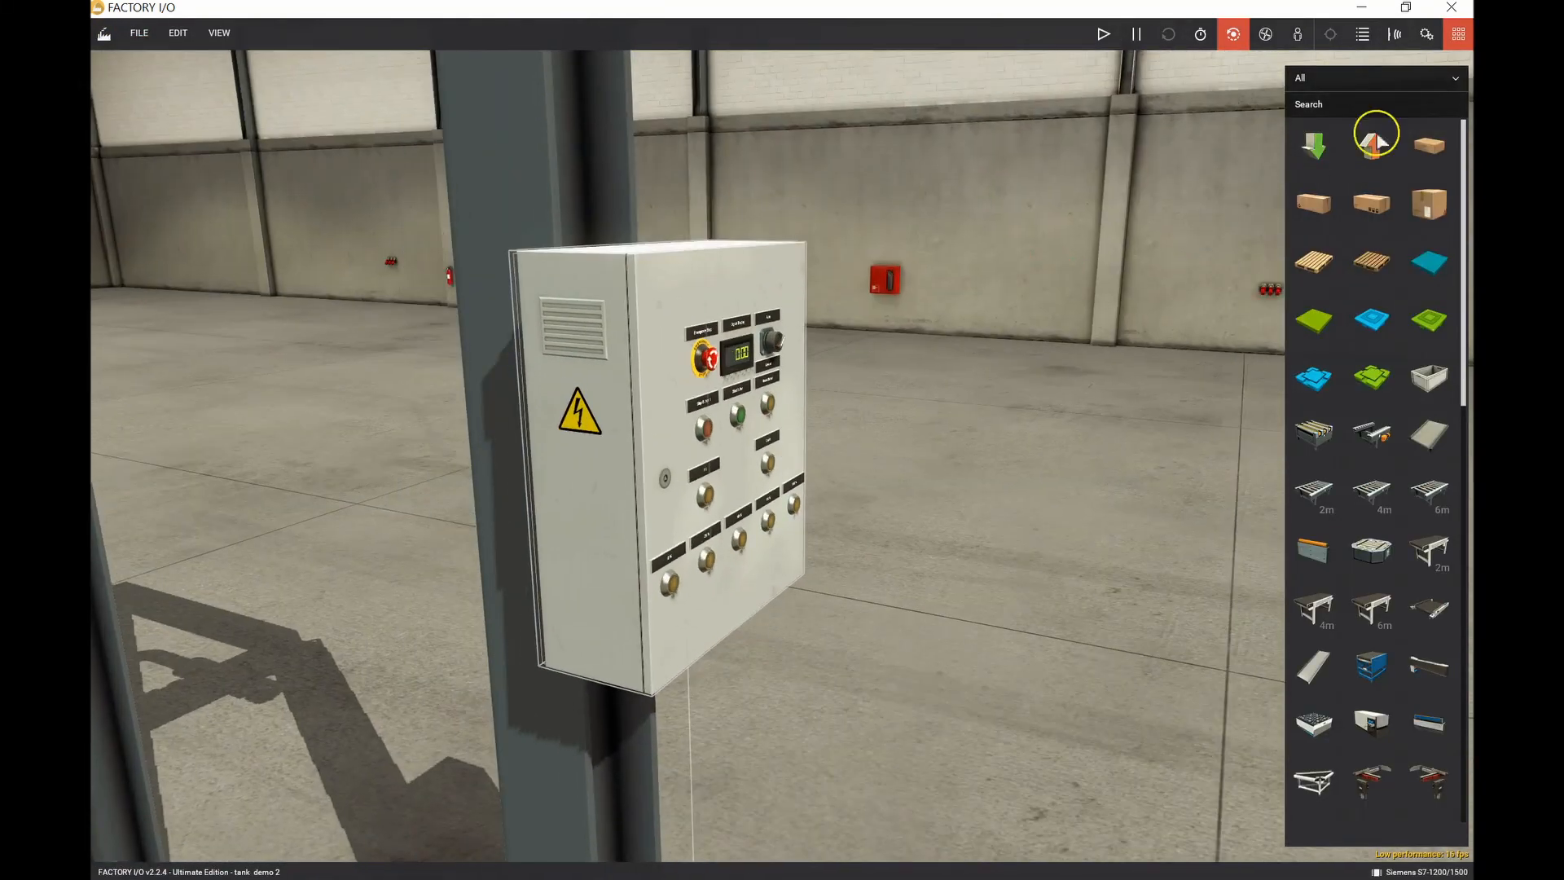
pyautogui.click(1397, 34)
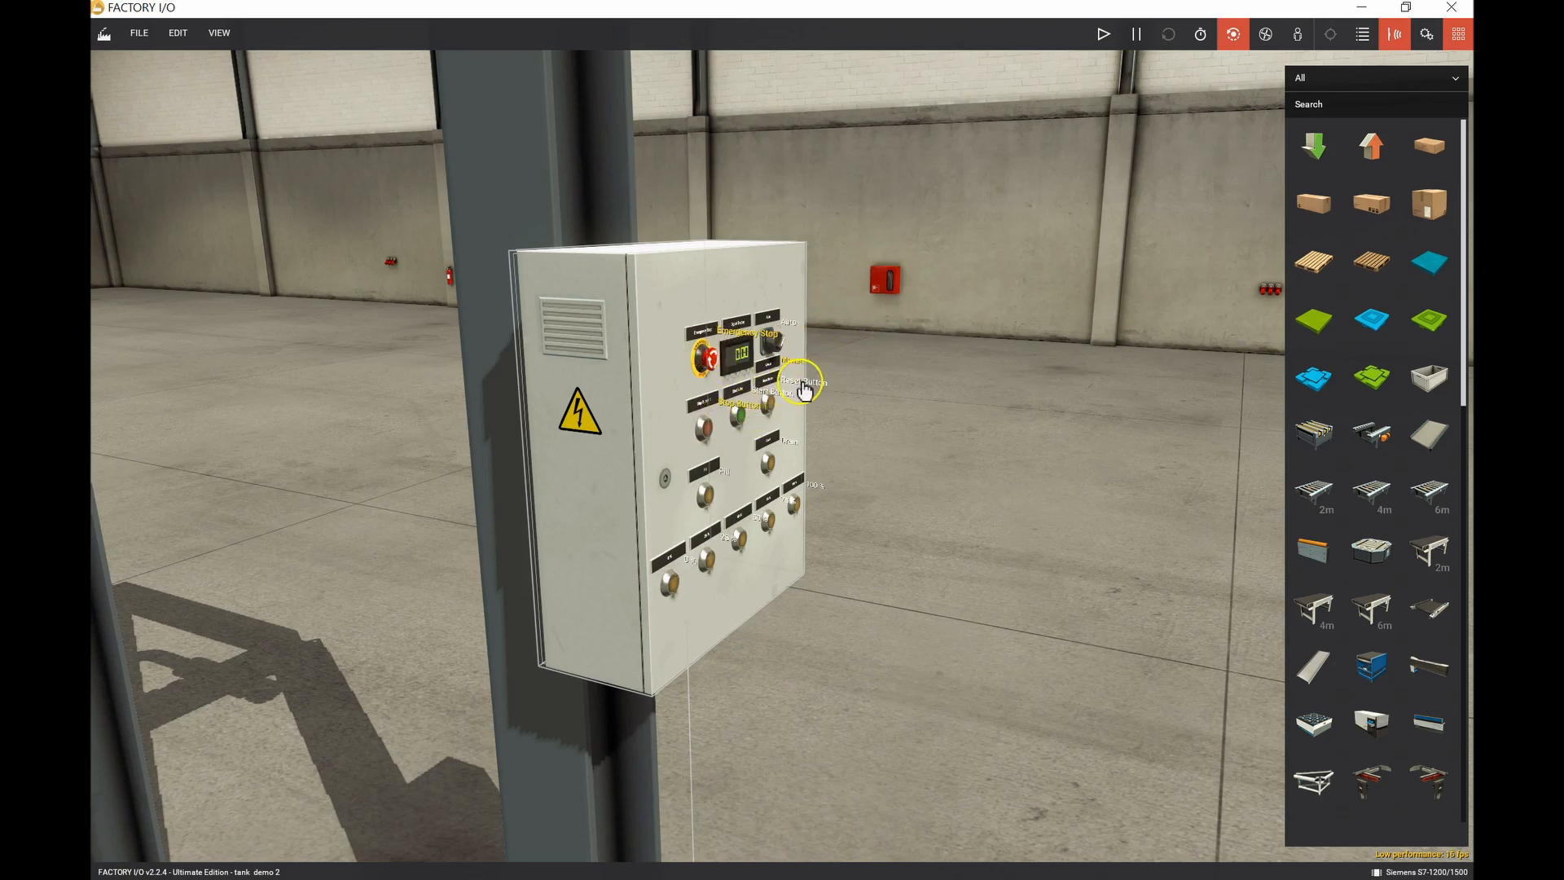
pyautogui.click(801, 371)
pyautogui.click(1427, 36)
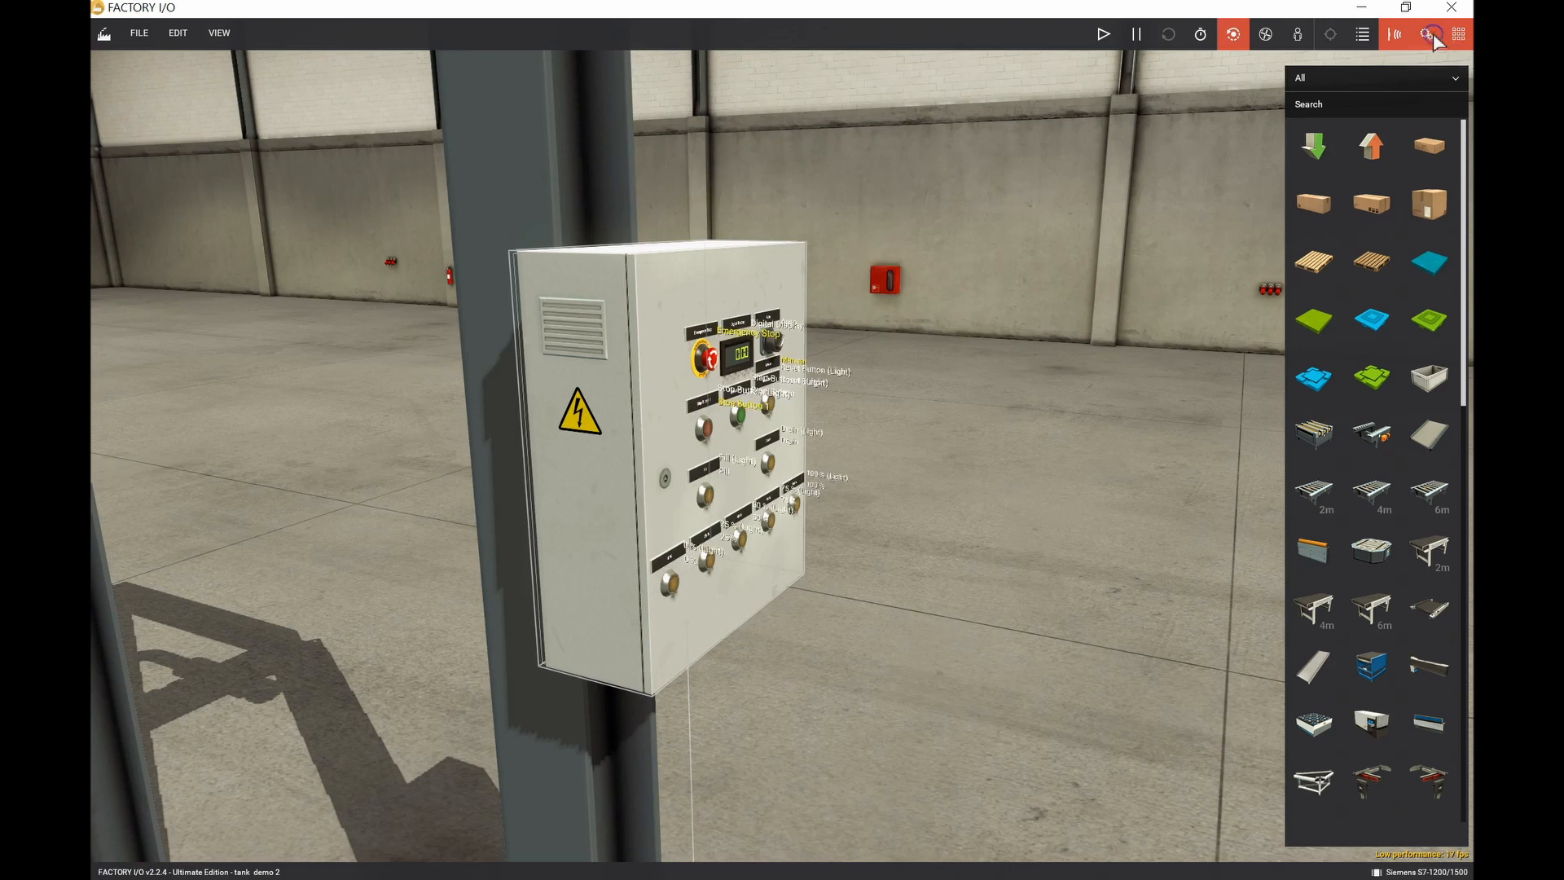
pyautogui.moveTo(714, 278); pyautogui.dragTo(847, 232, button='right')
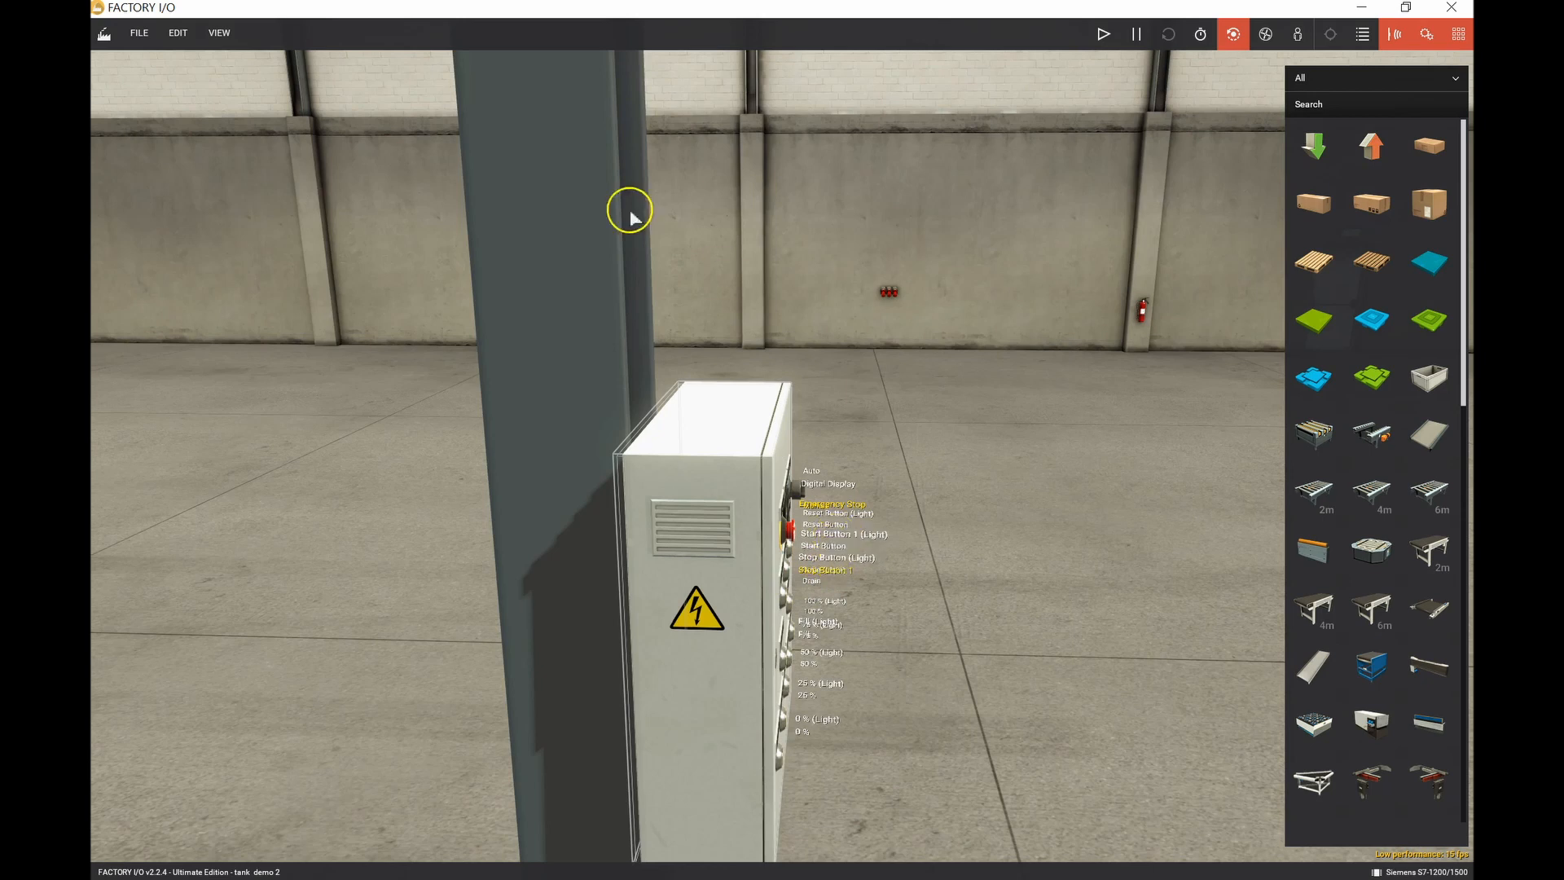
# Step: Review the finished I/O mapping in the driver, and hide the sensor and actuator tags in the scene
pyautogui.click(152, 32)
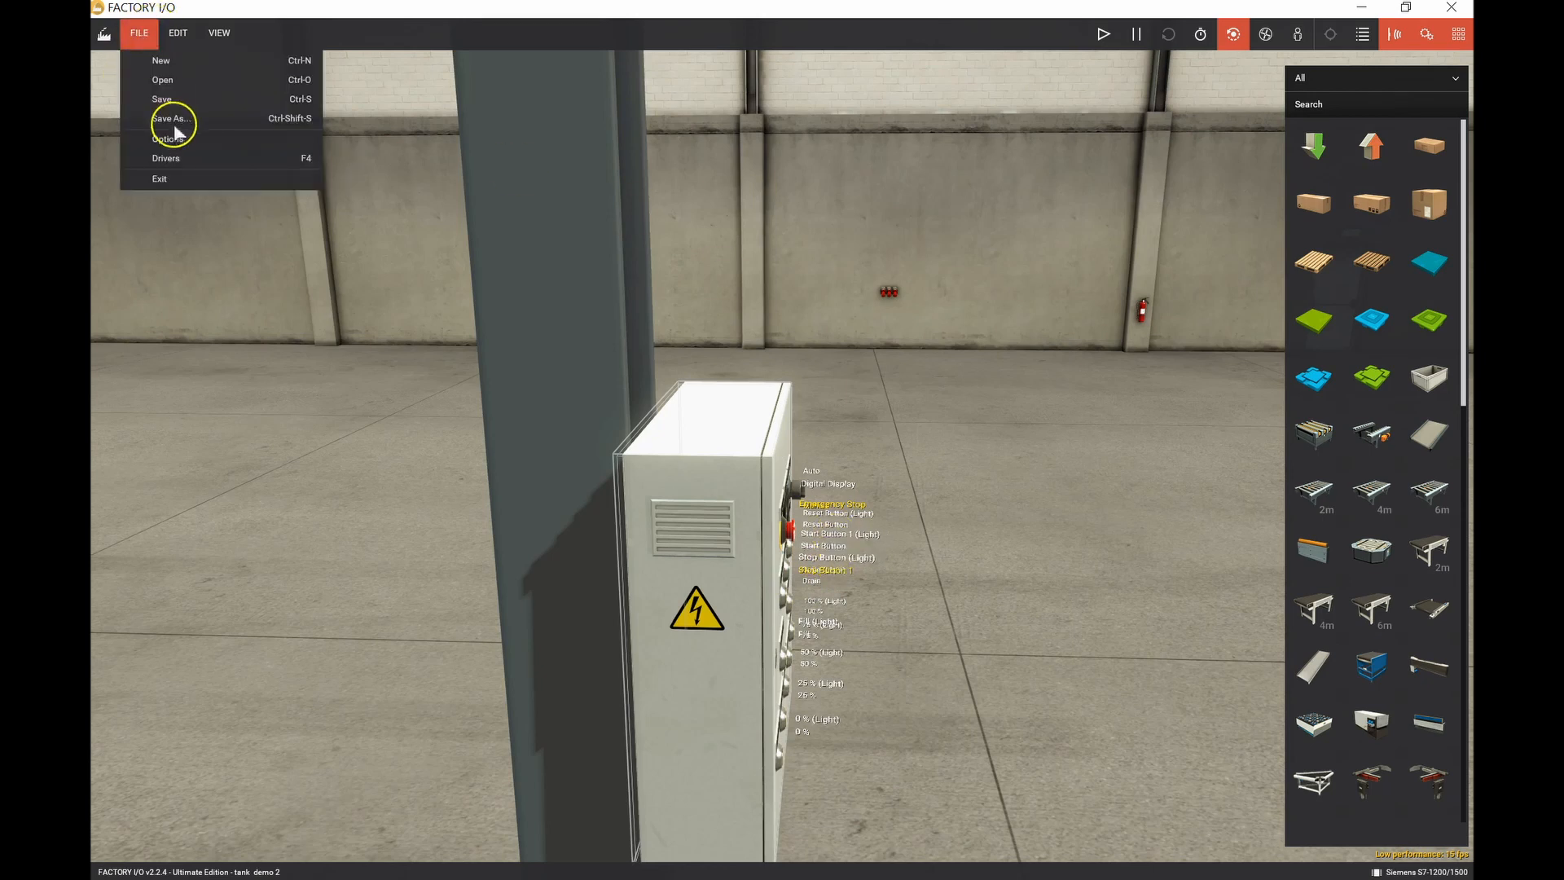
pyautogui.click(171, 158)
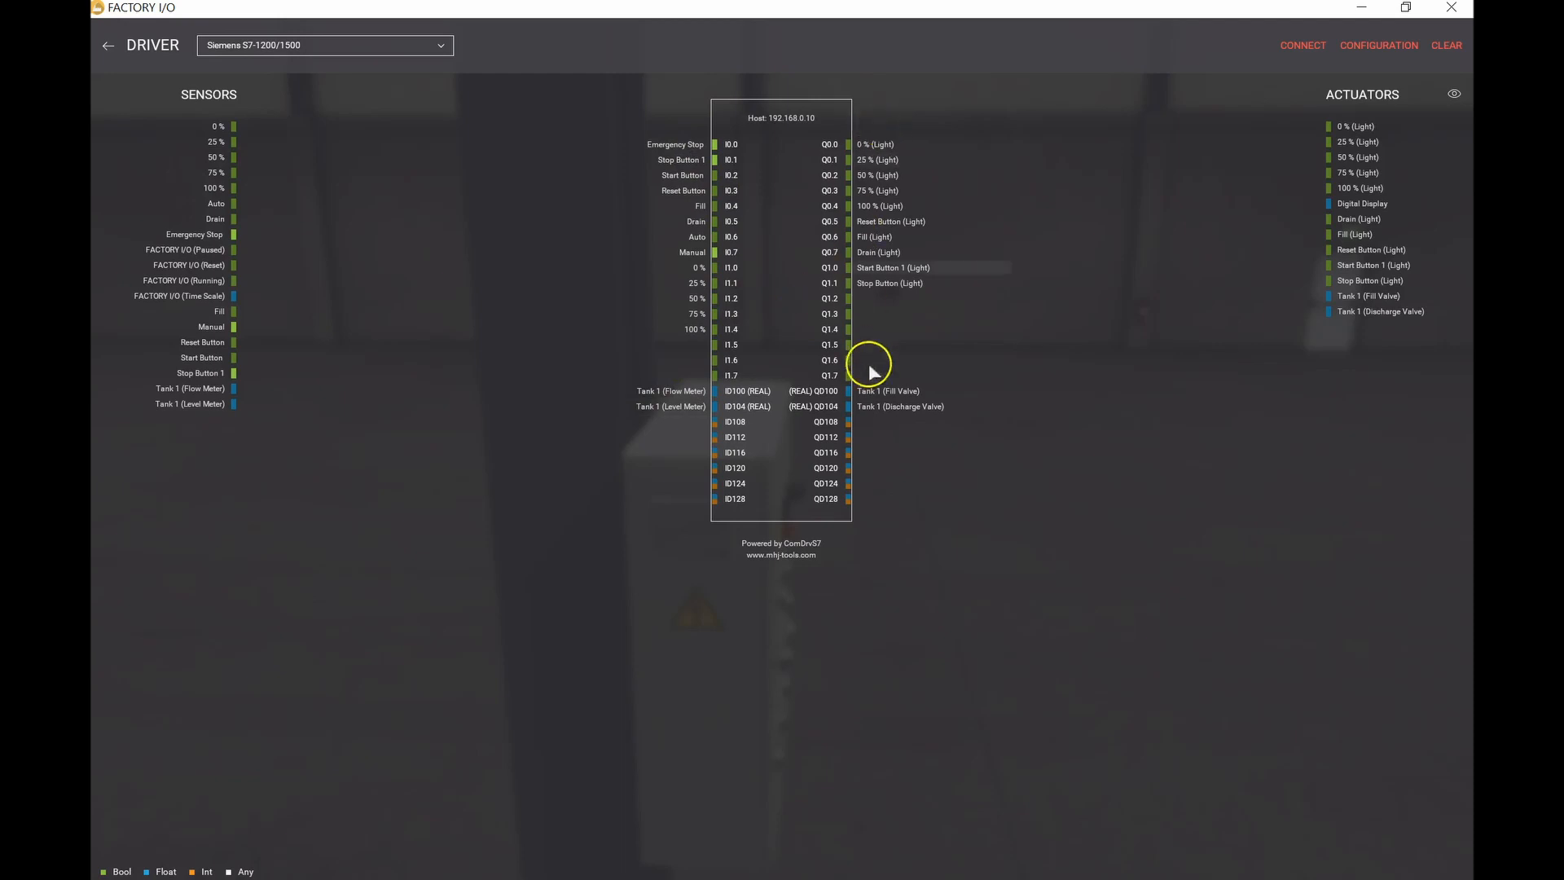
pyautogui.click(108, 46)
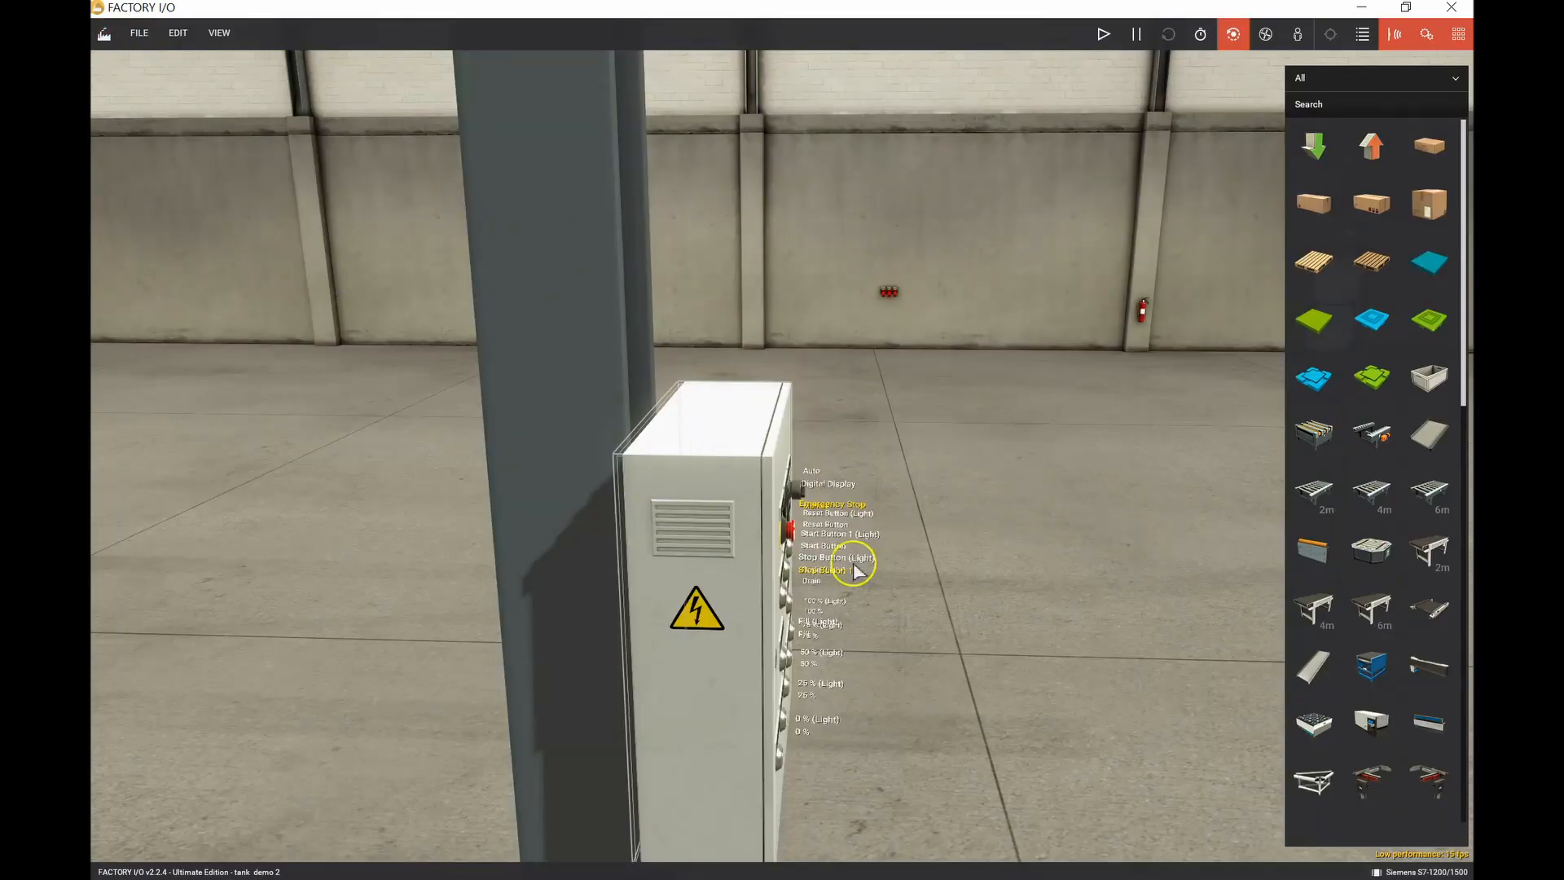
pyautogui.click(1402, 37)
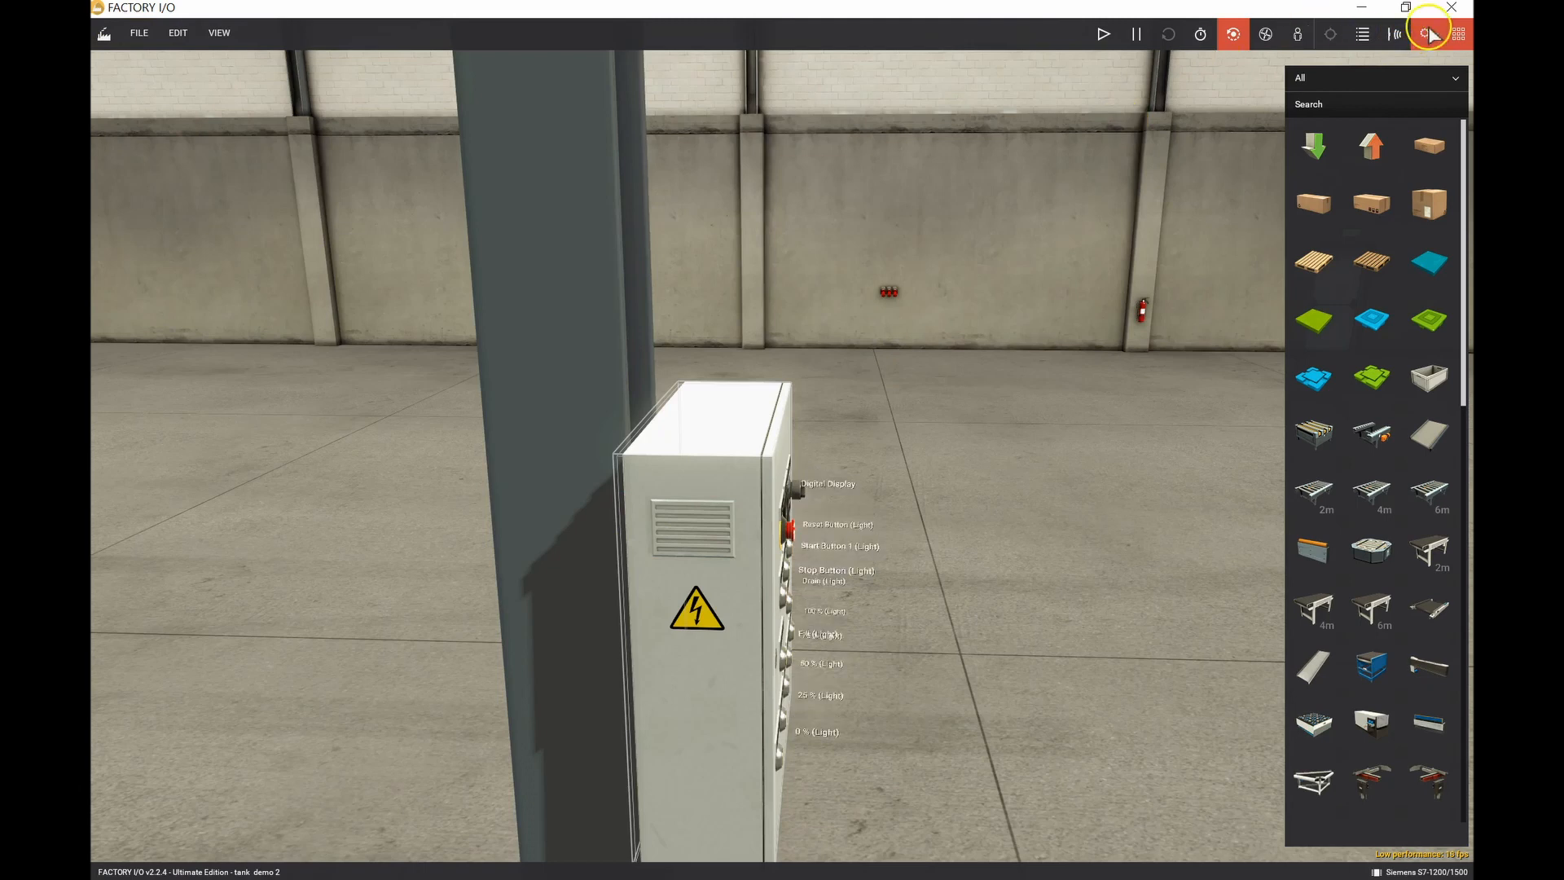
pyautogui.click(1428, 35)
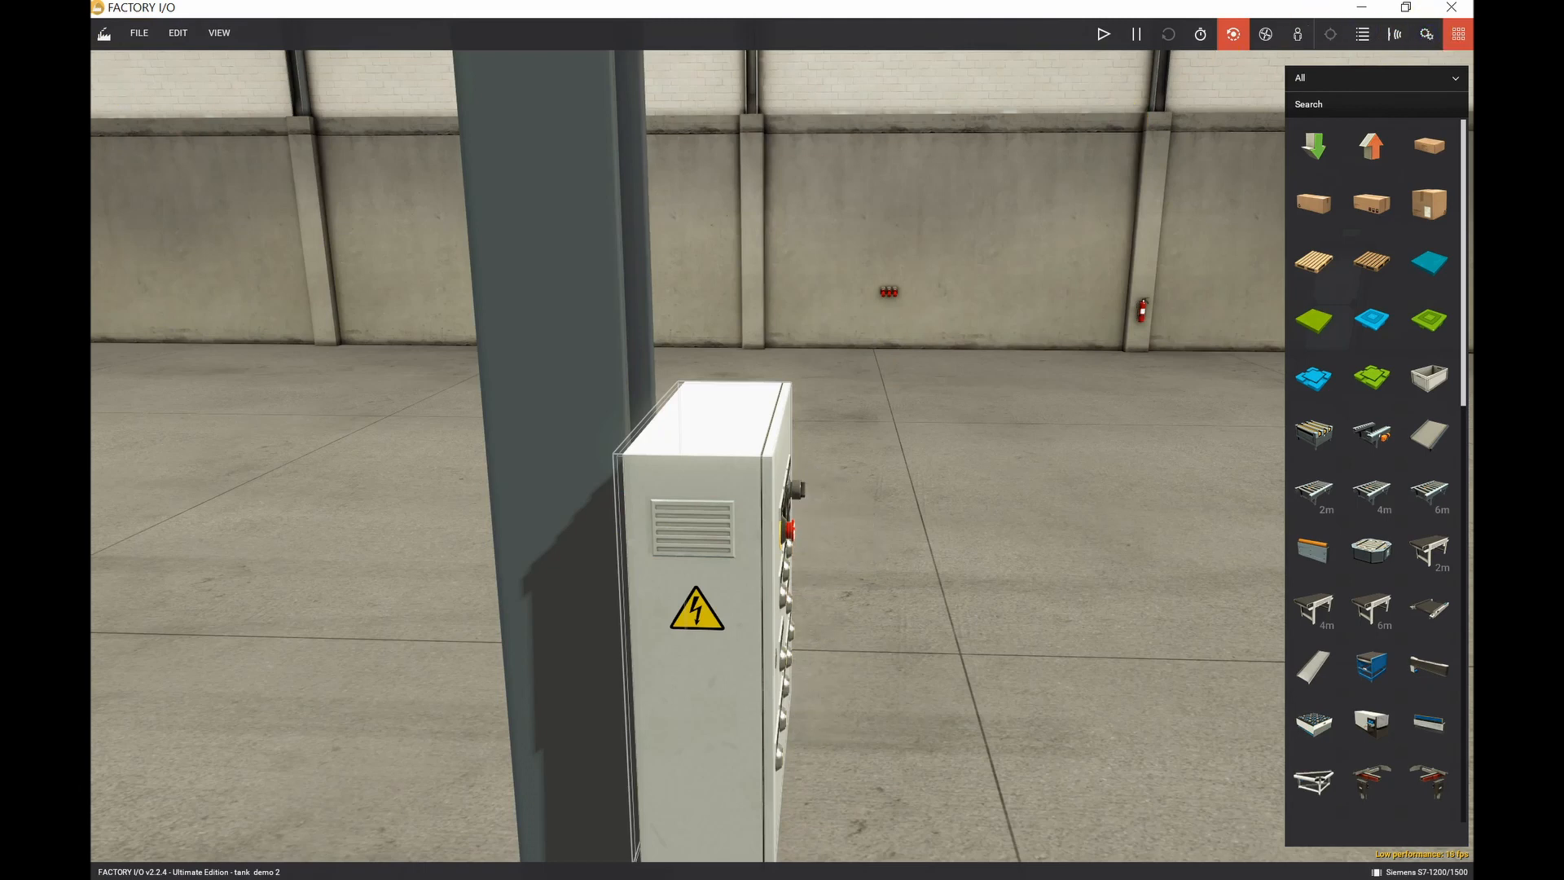
# Step: Try to connect the Siemens S7-1200/1500 driver to the PLC
pyautogui.click(132, 36)
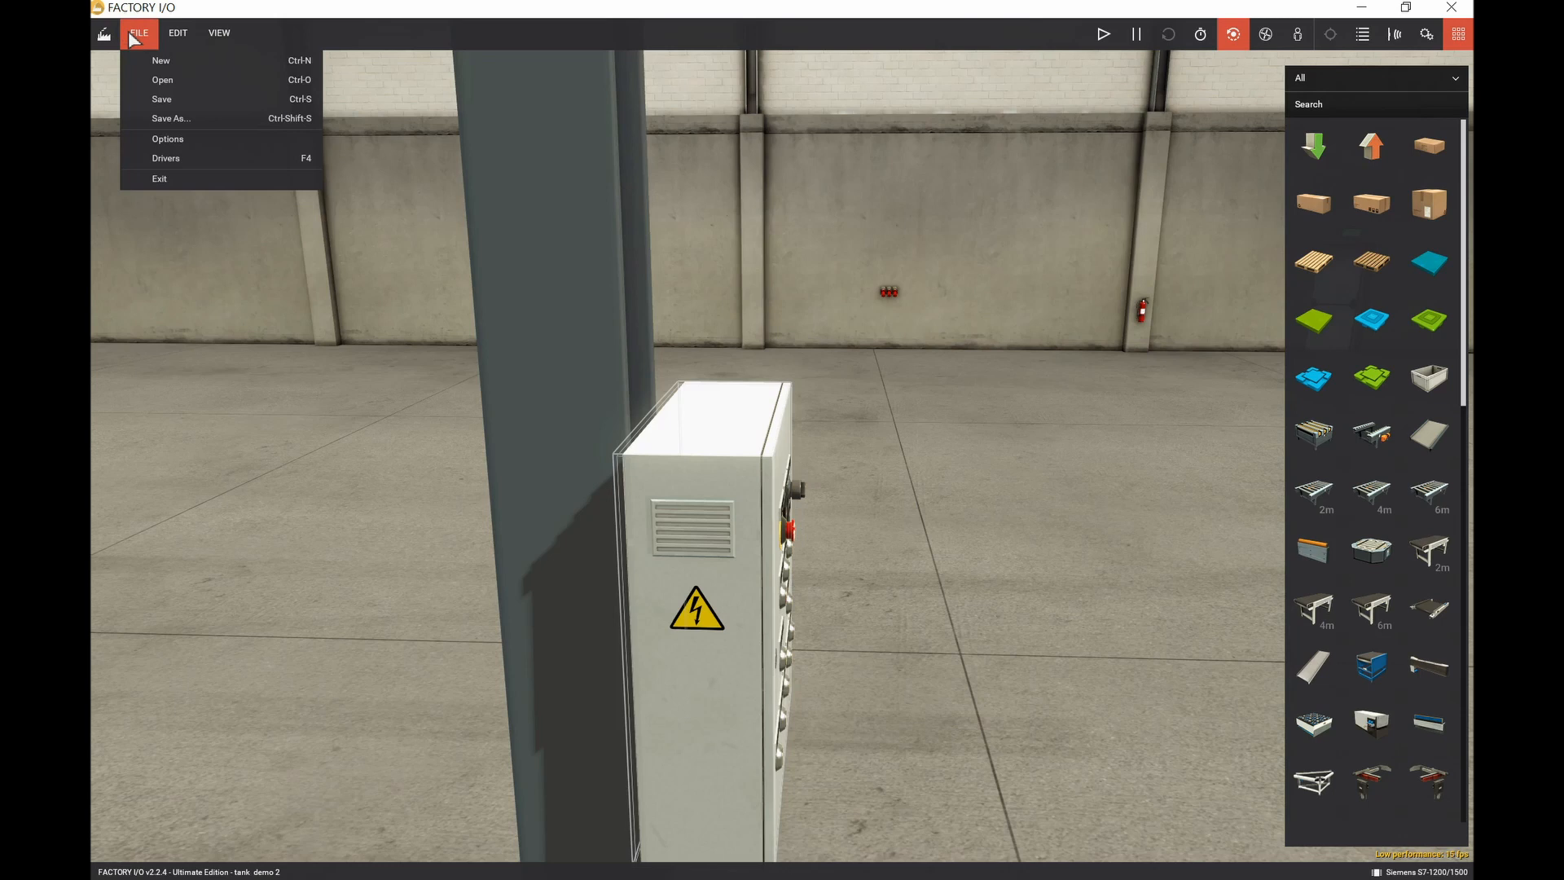
pyautogui.click(164, 158)
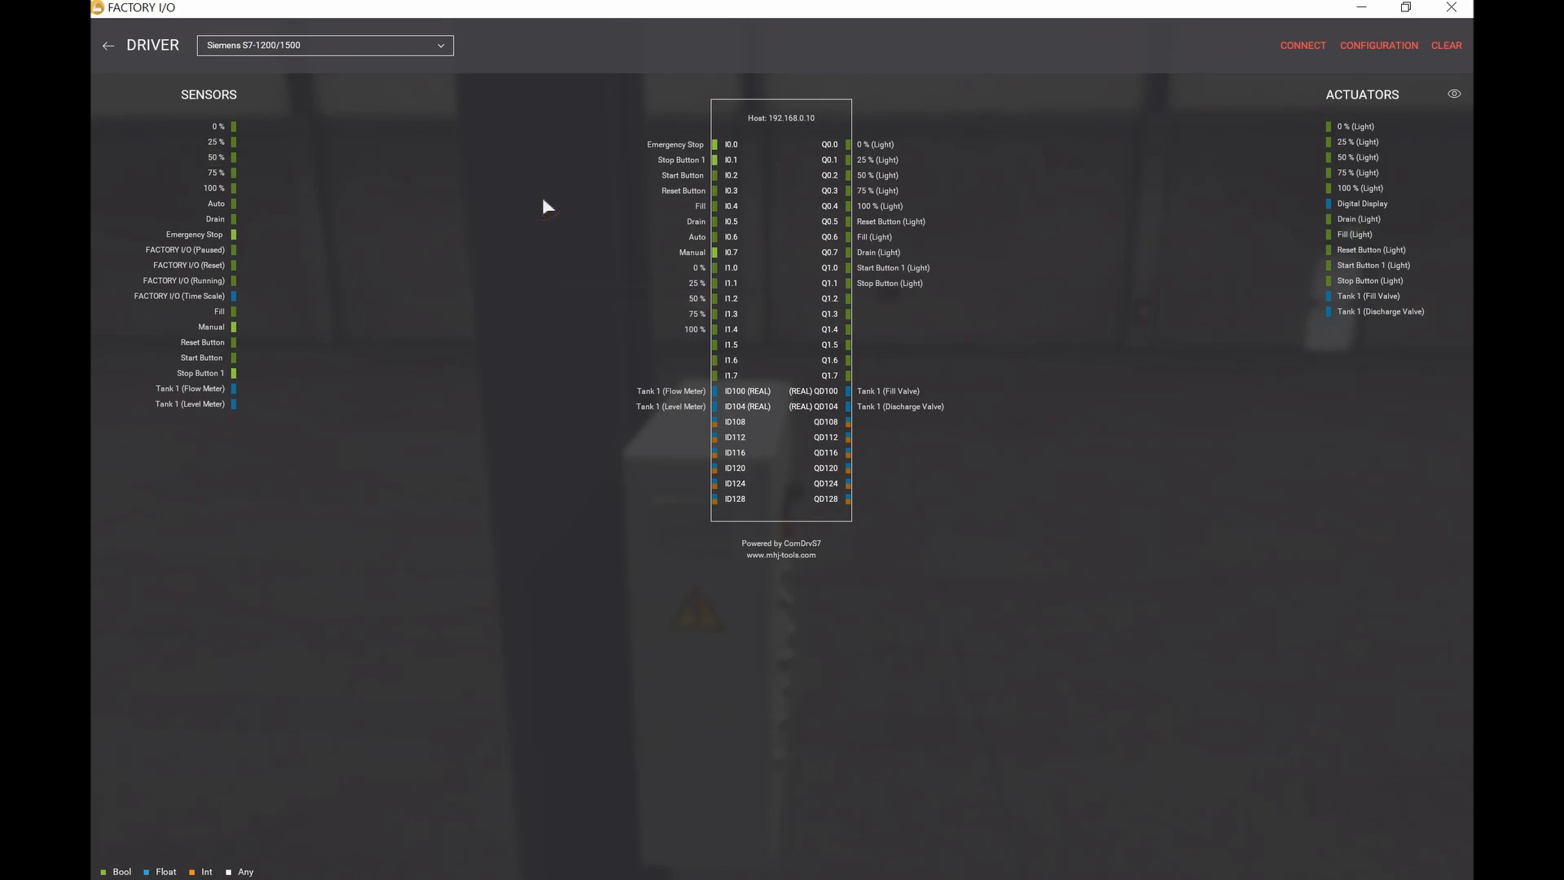
pyautogui.click(1301, 48)
pyautogui.click(1292, 47)
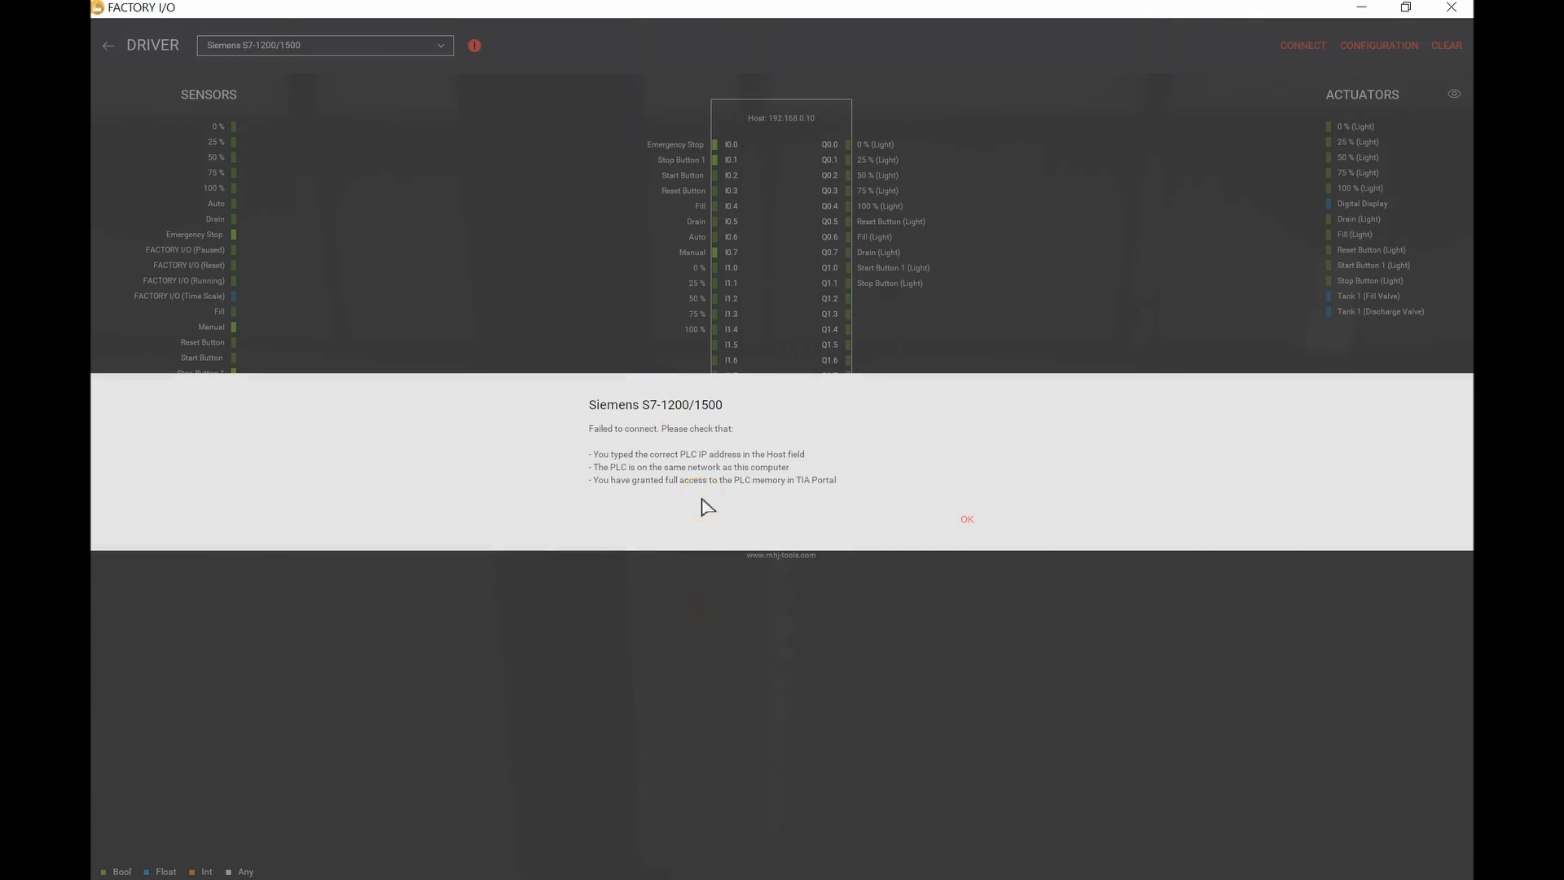
pyautogui.click(970, 520)
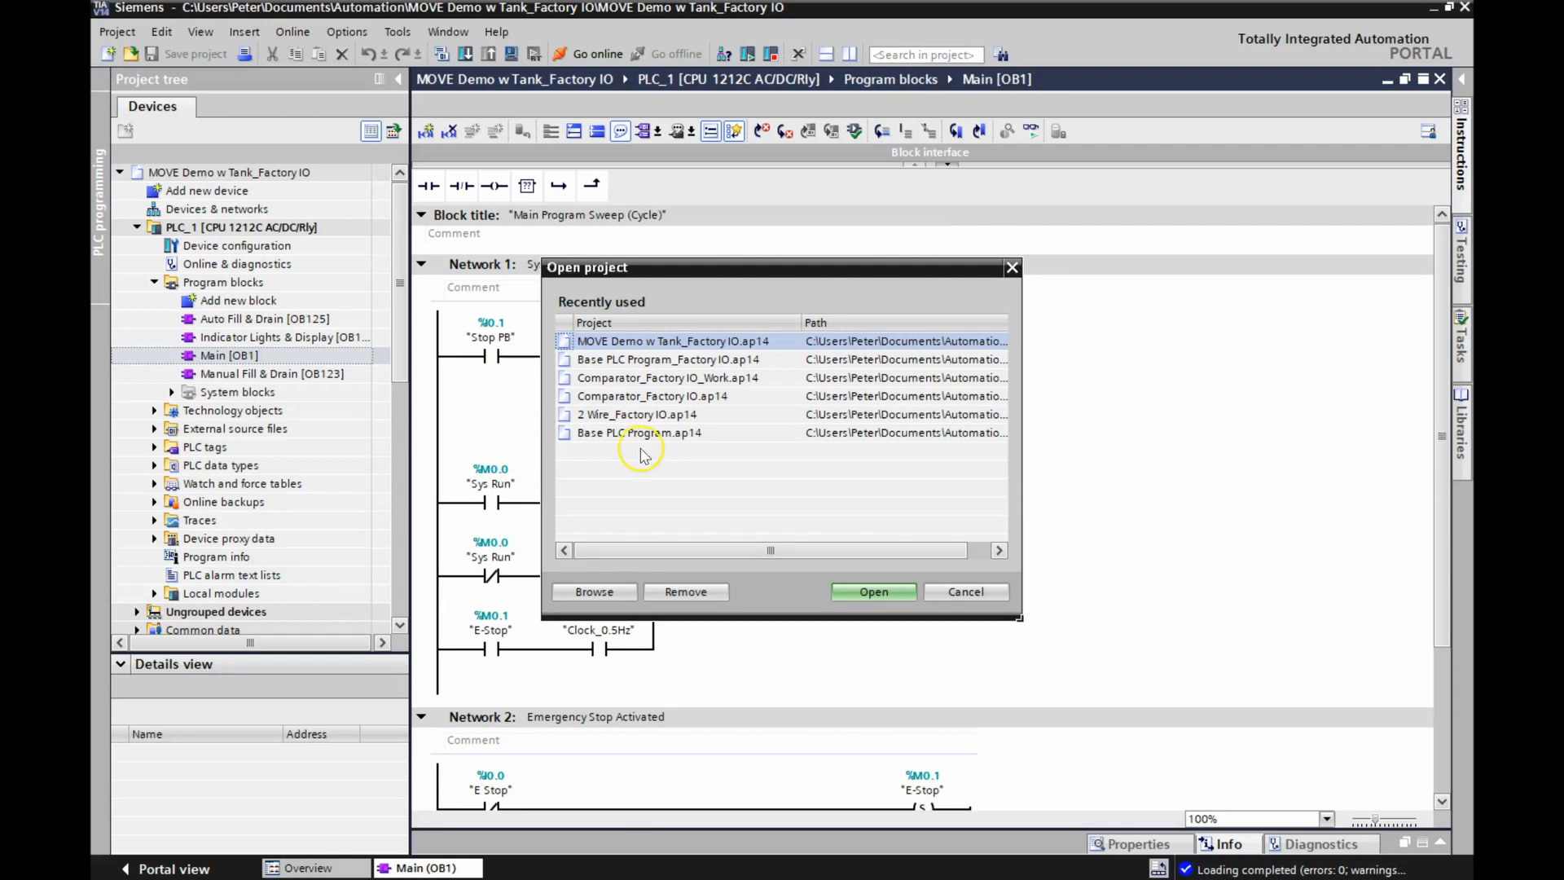
pyautogui.click(610, 365)
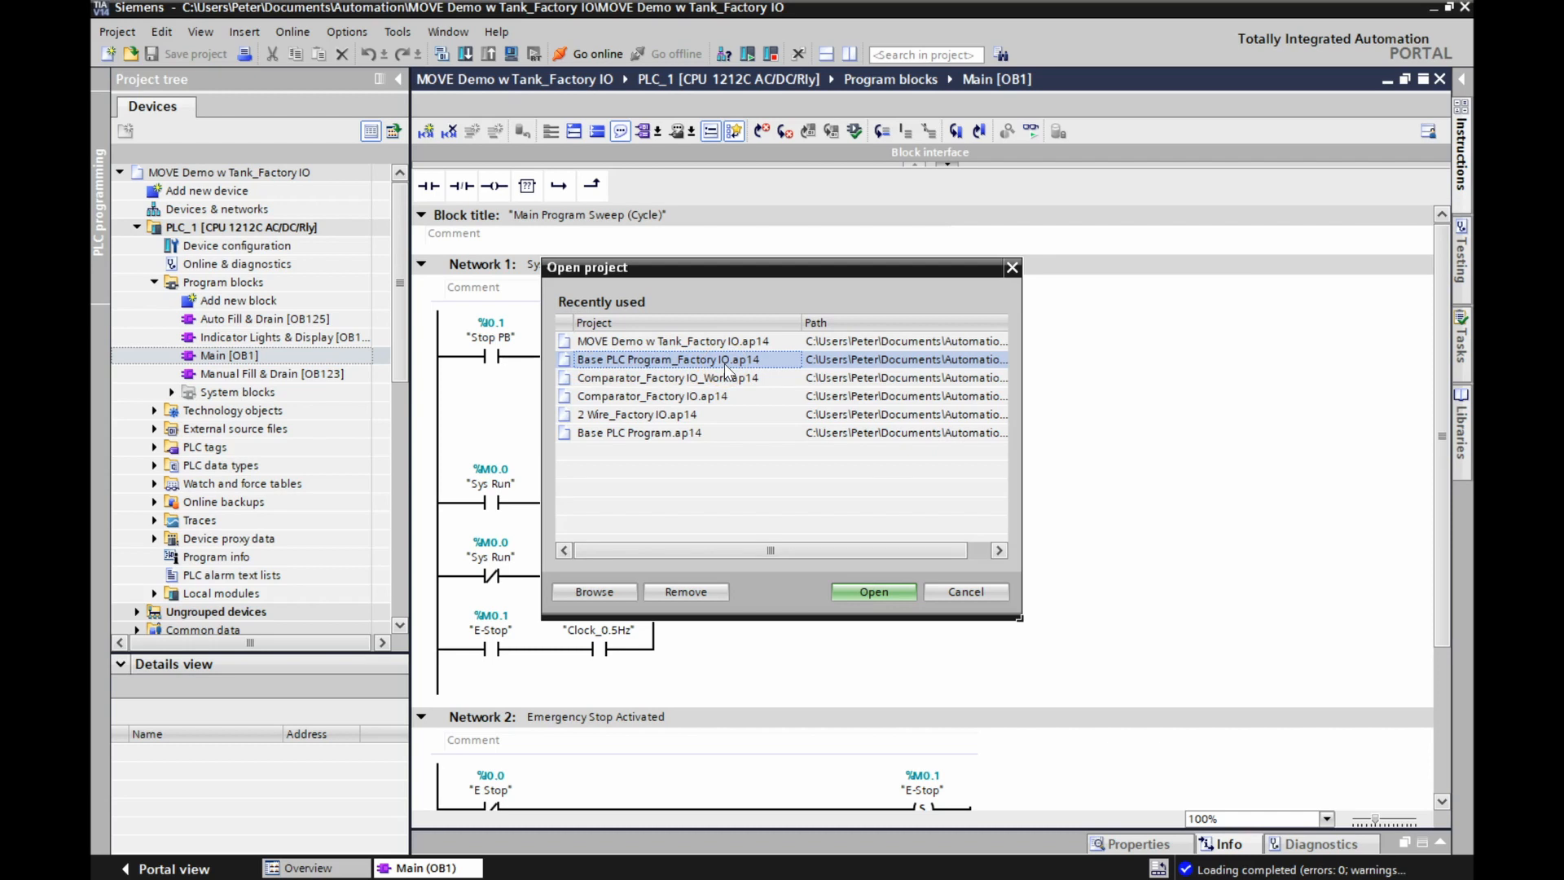
pyautogui.click(627, 341)
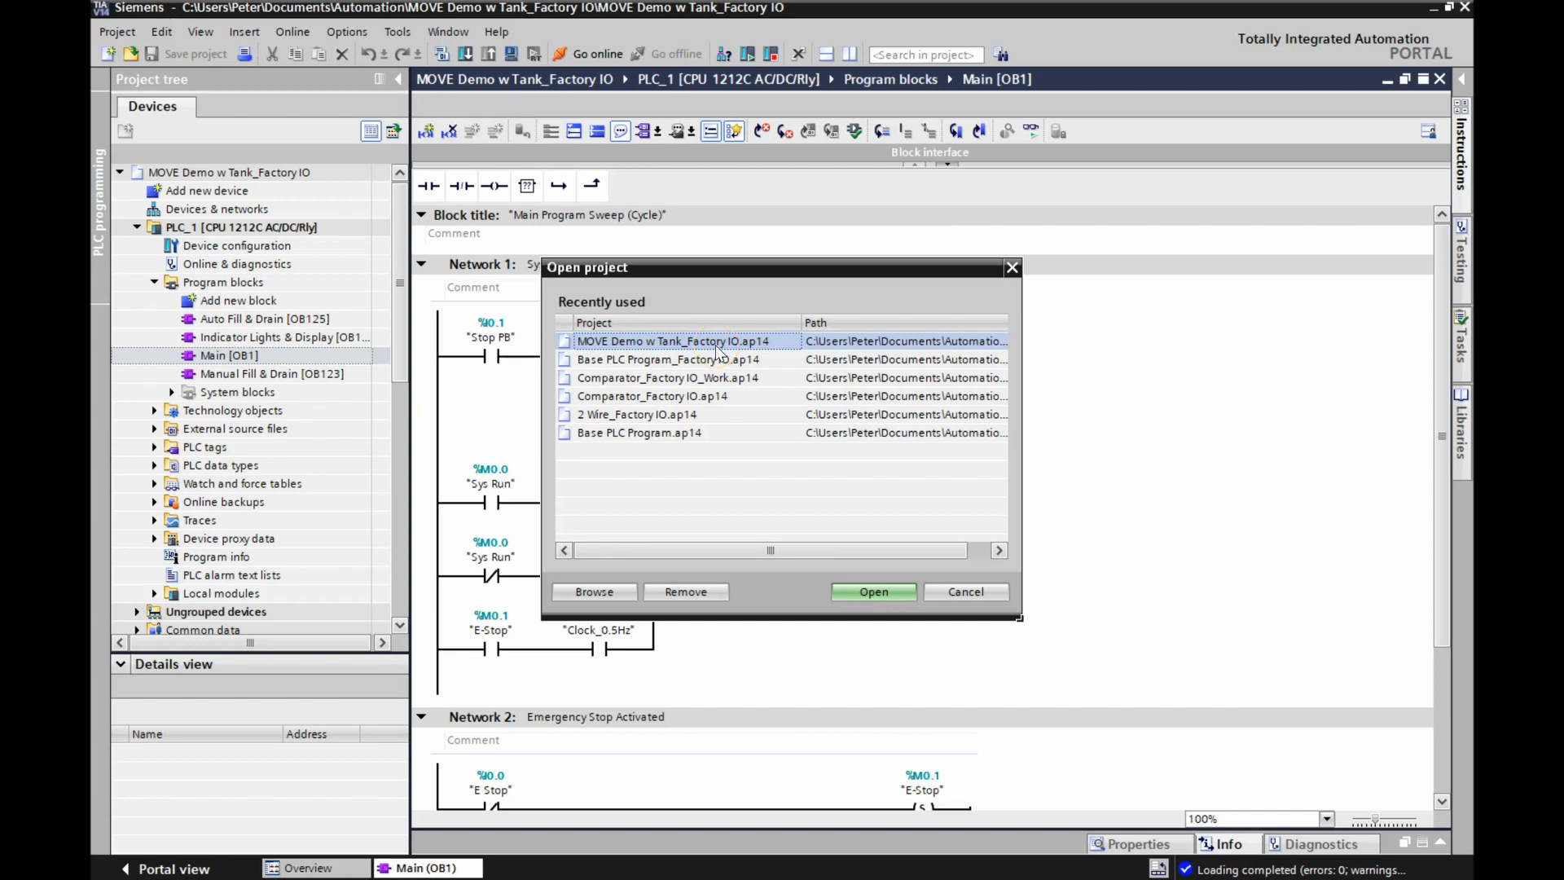
pyautogui.click(593, 361)
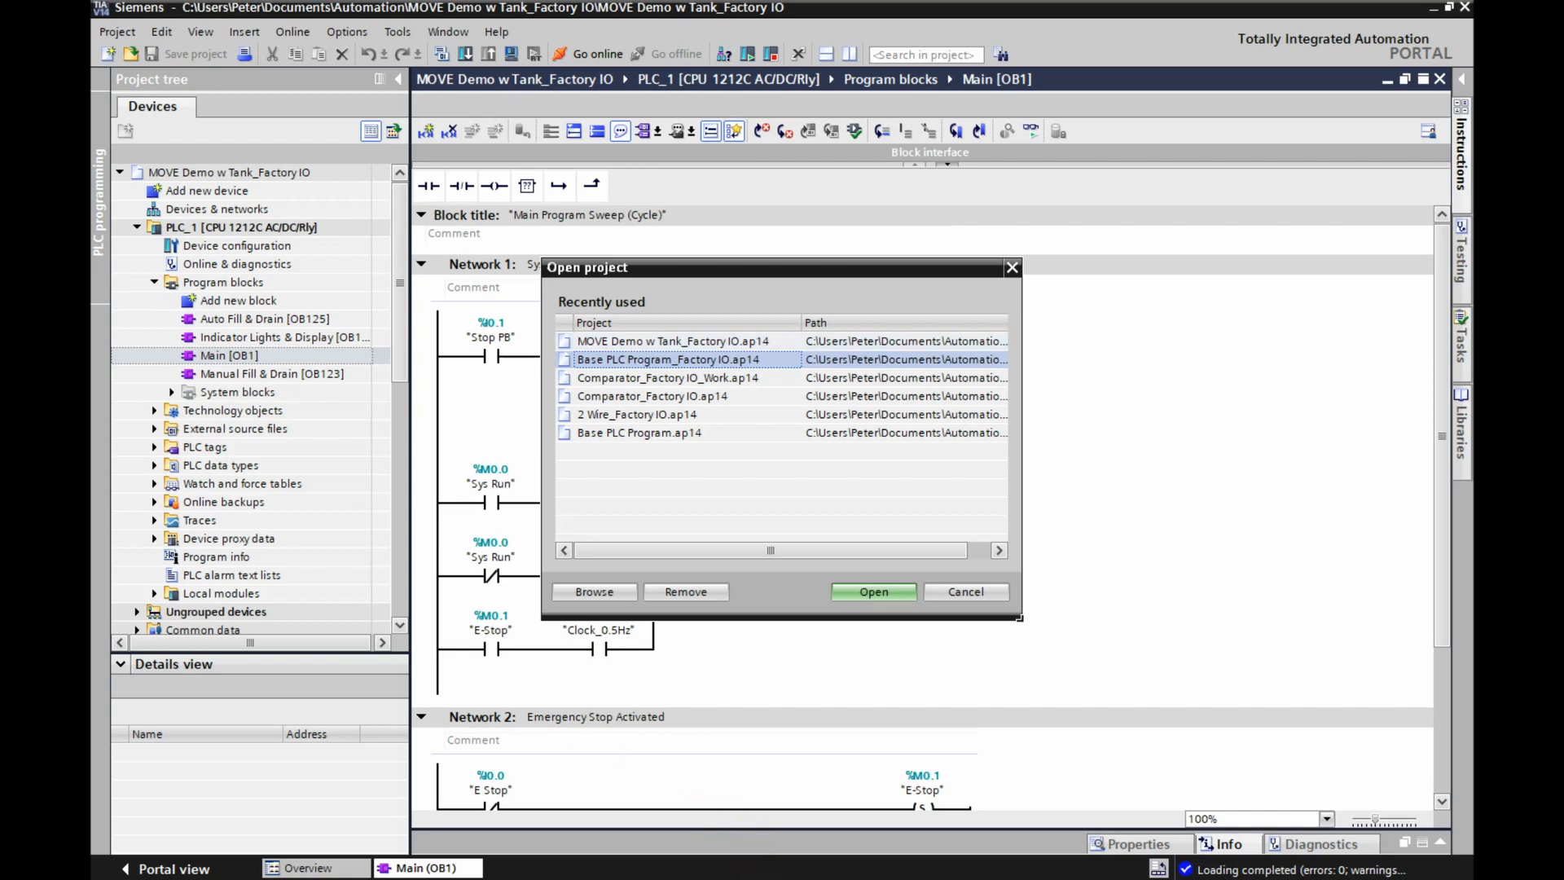
pyautogui.moveTo(730, 874)
pyautogui.click(1012, 267)
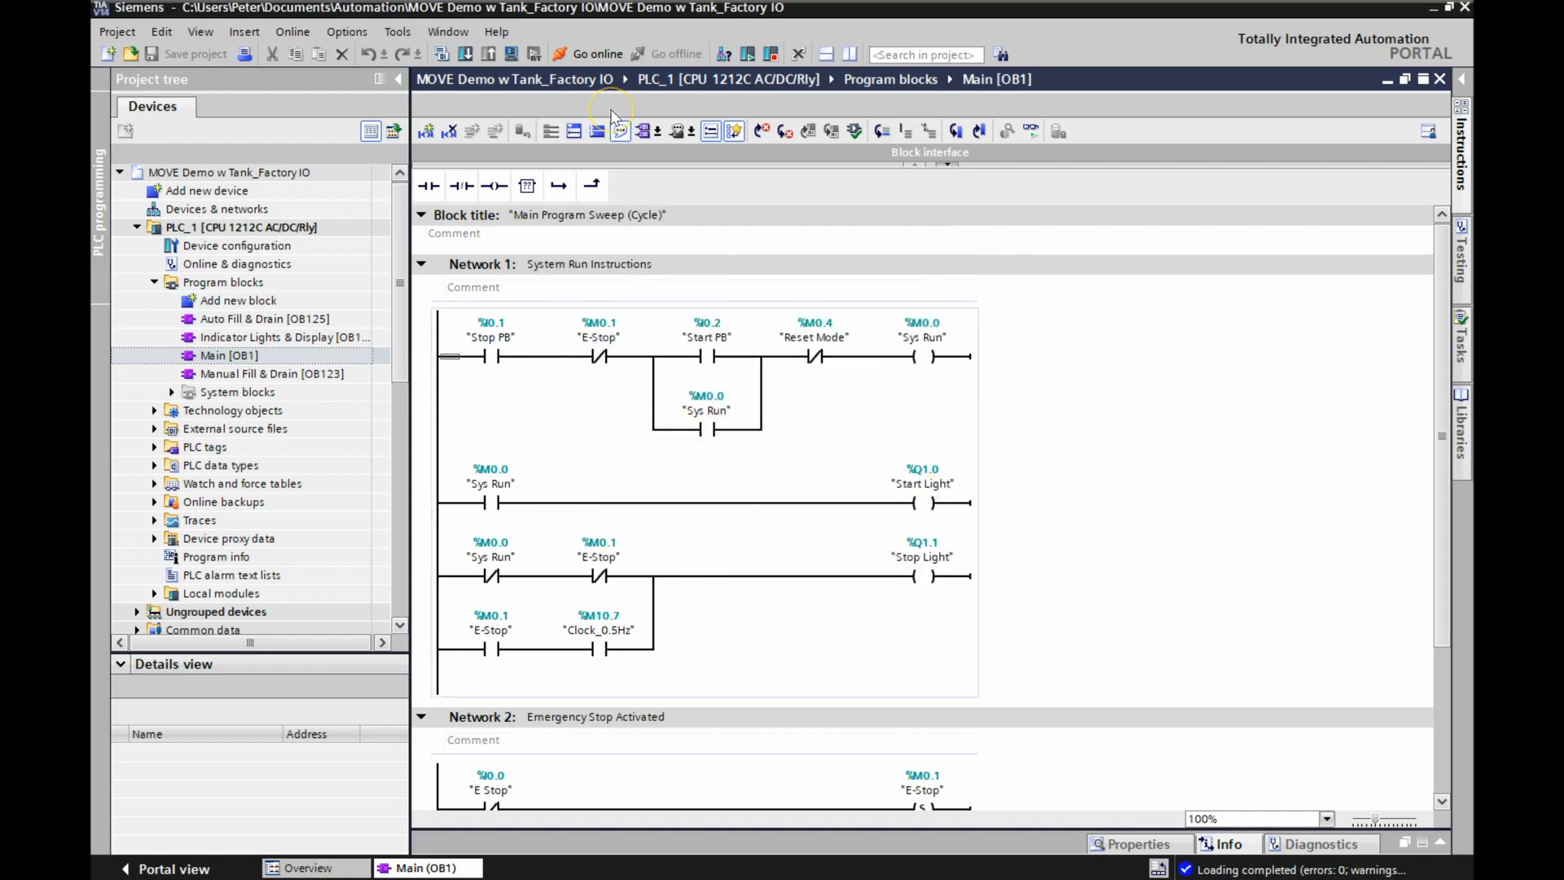
# Step: Go online with PLC_1 and turn on live monitoring of the Main [OB1] ladder logic
pyautogui.click(1033, 129)
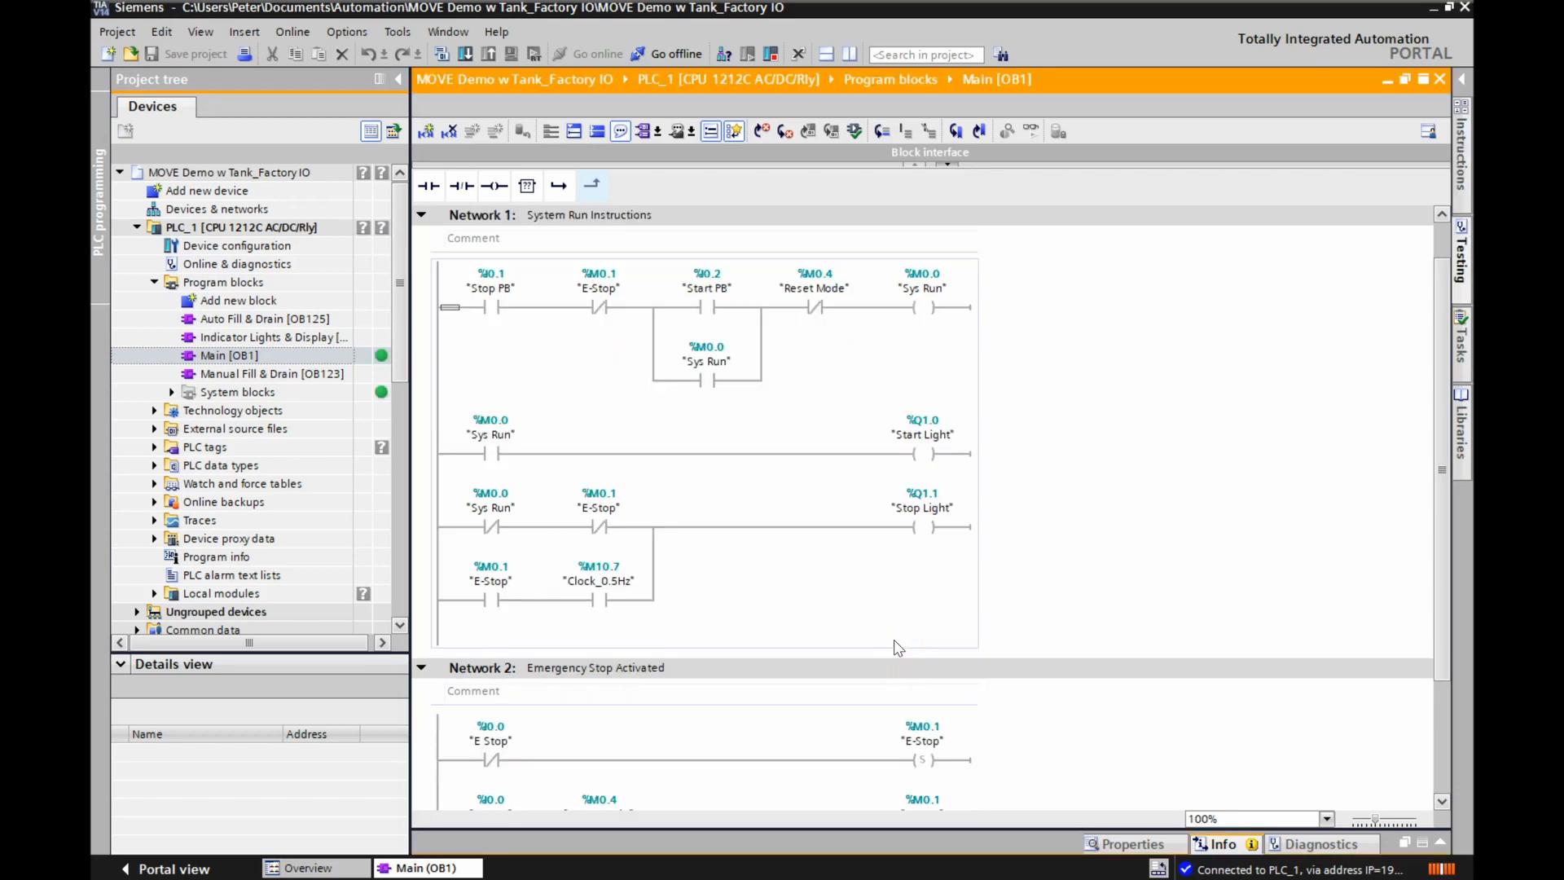
pyautogui.hotkey('ctrl', 't')
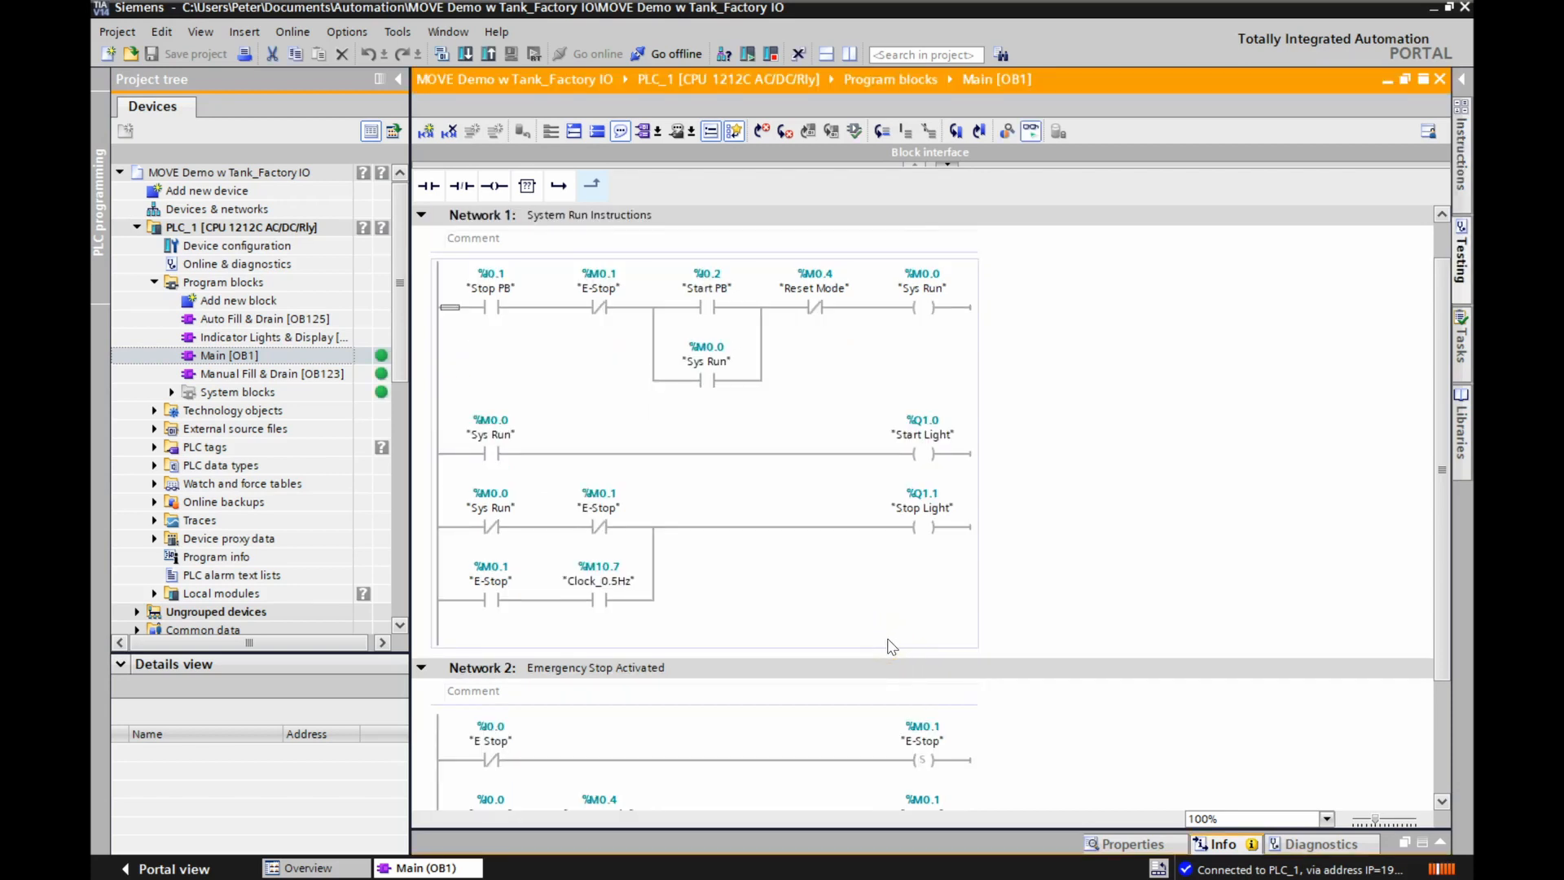
pyautogui.click(742, 568)
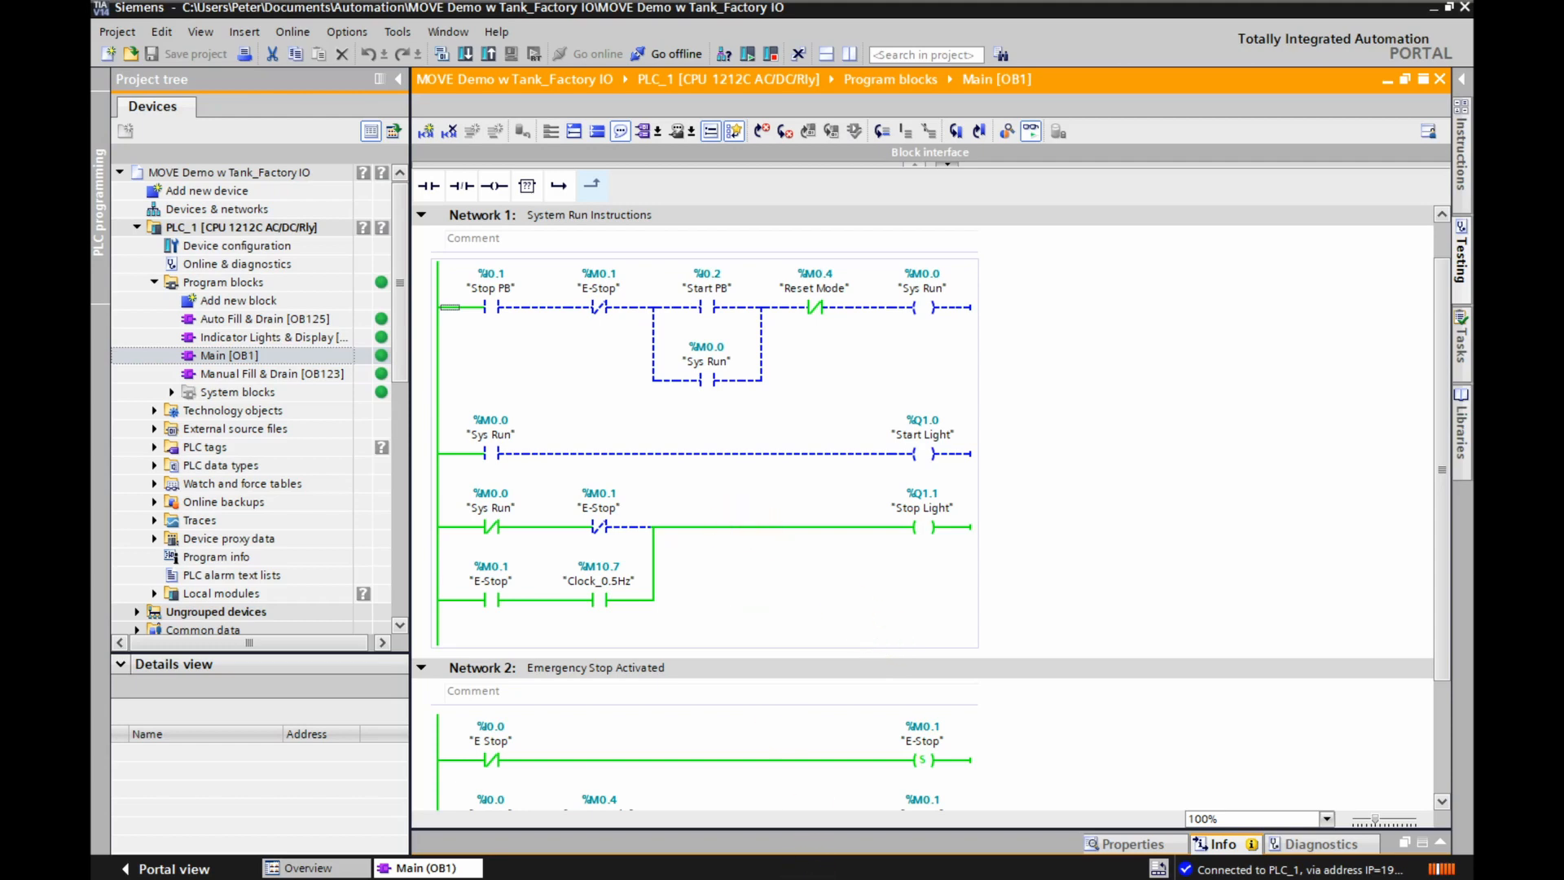
# Step: Switch to Factory I/O, connect the Siemens S7-1200/1500 driver to the PLC, and return to the monitored Network 1 of Main [OB1] in TIA Portal
pyautogui.click(804, 879)
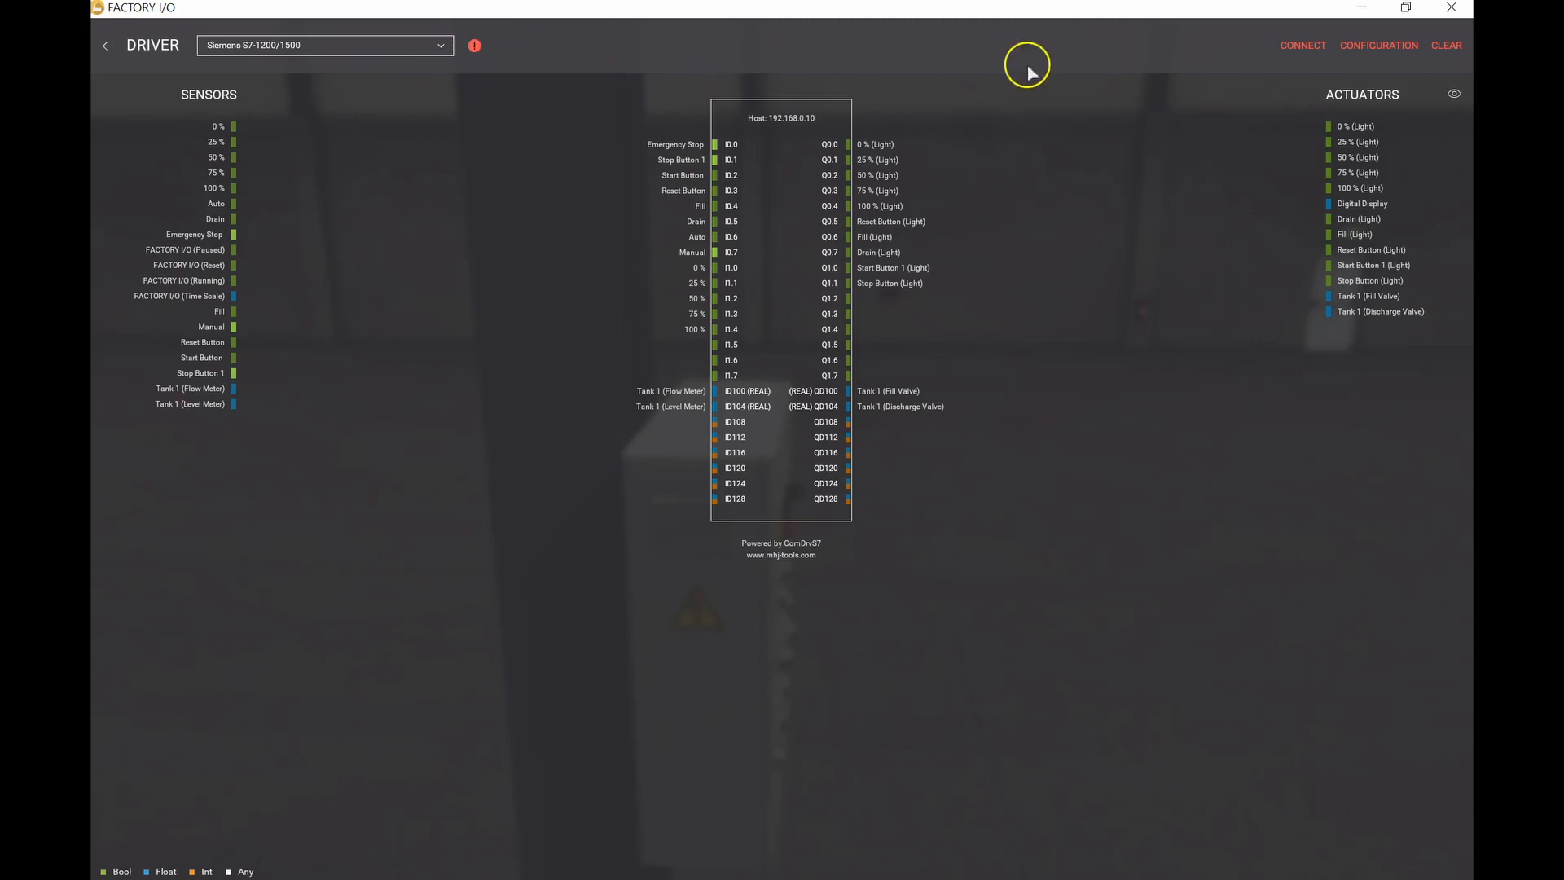
pyautogui.click(1315, 47)
pyautogui.click(541, 393)
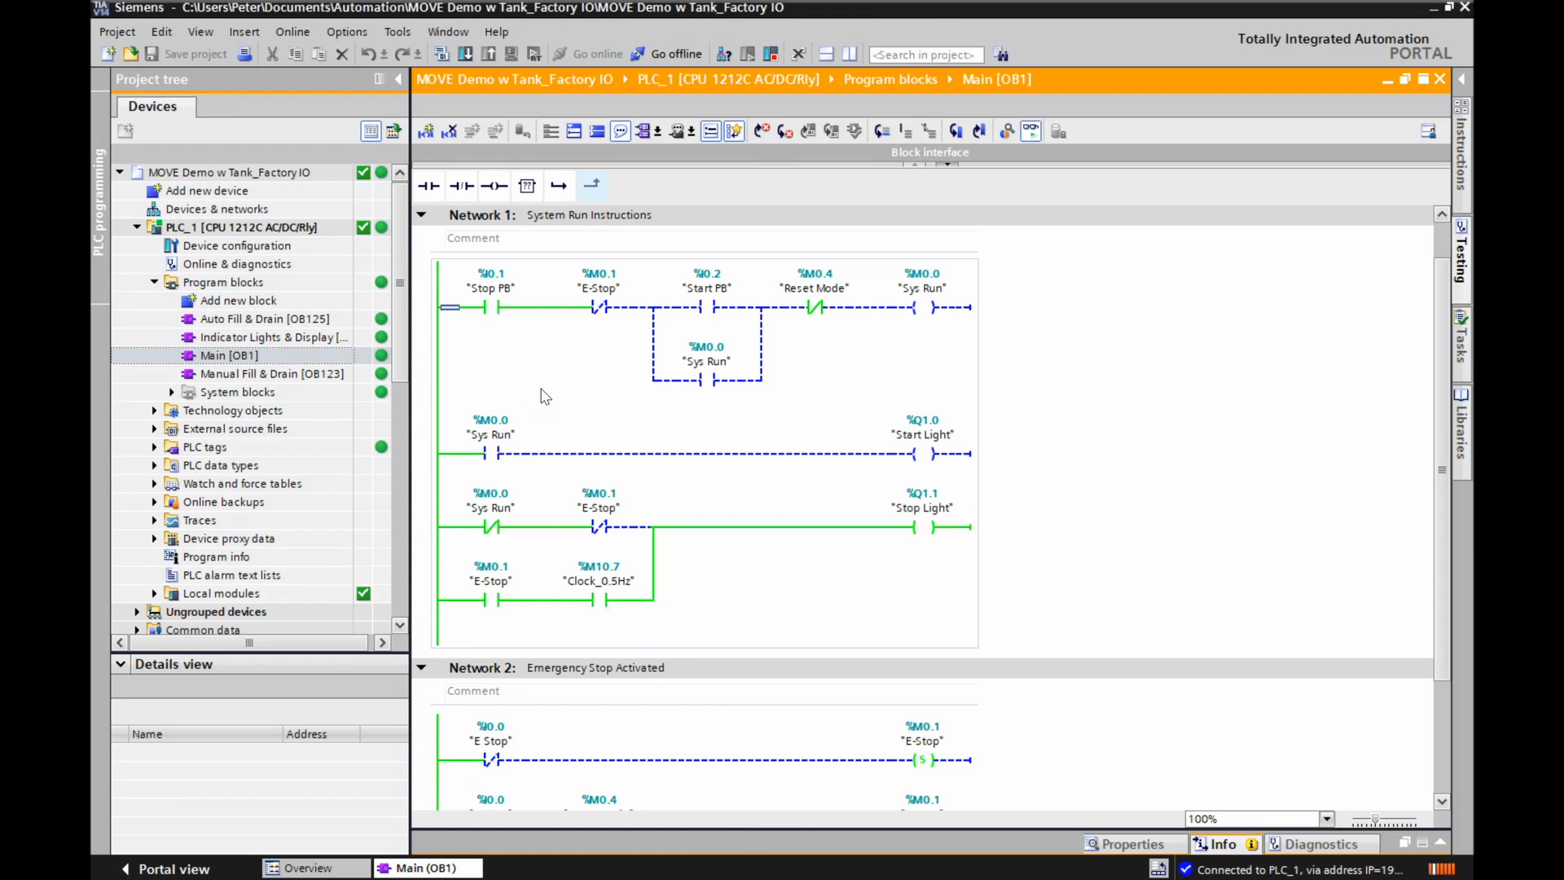
pyautogui.click(480, 302)
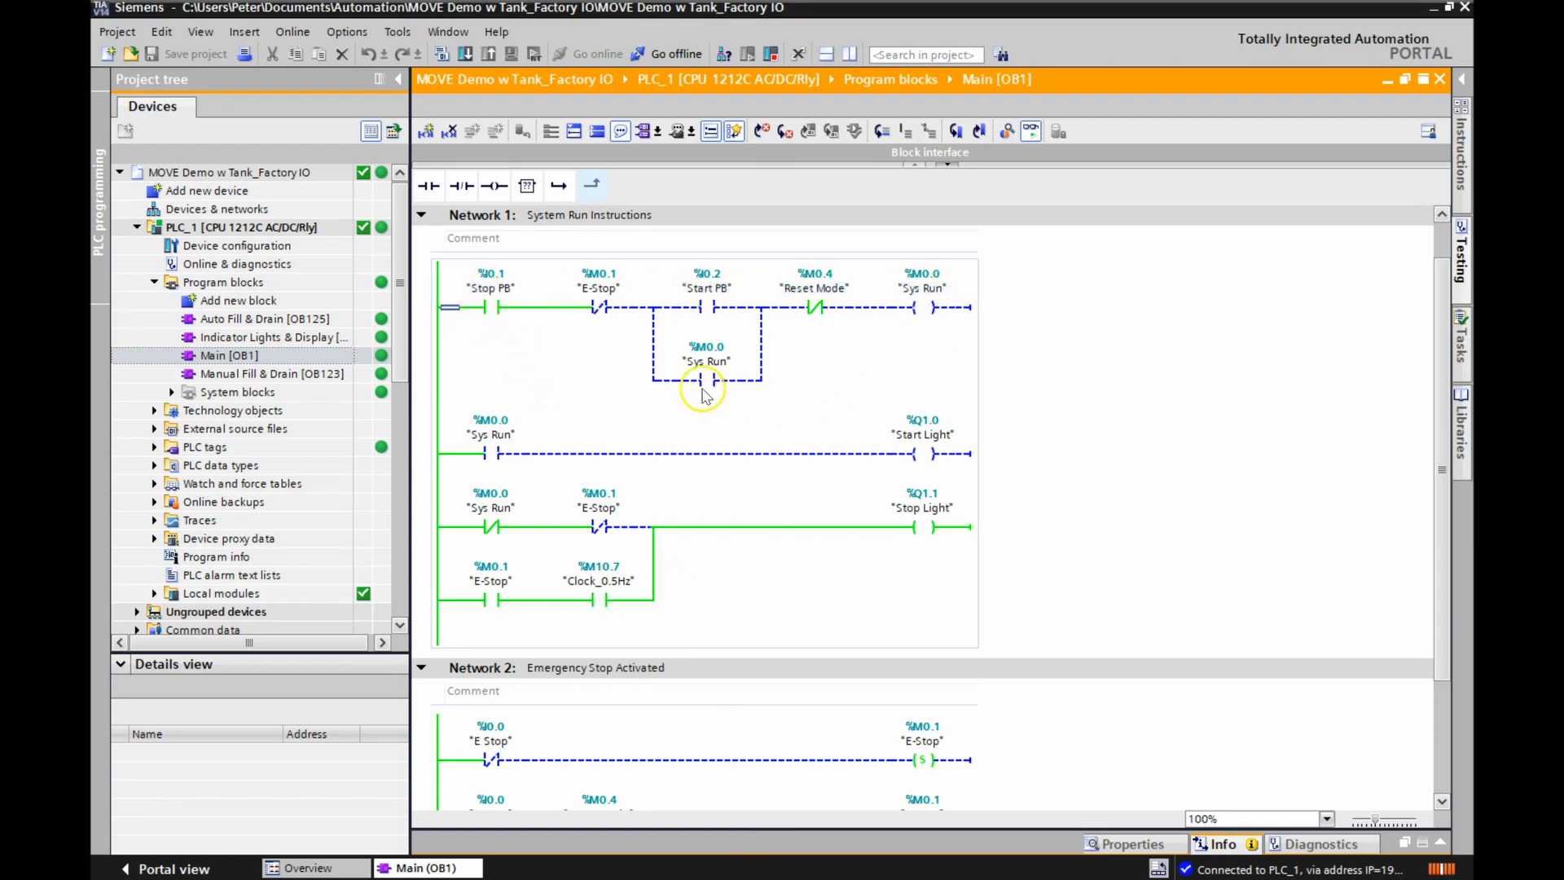